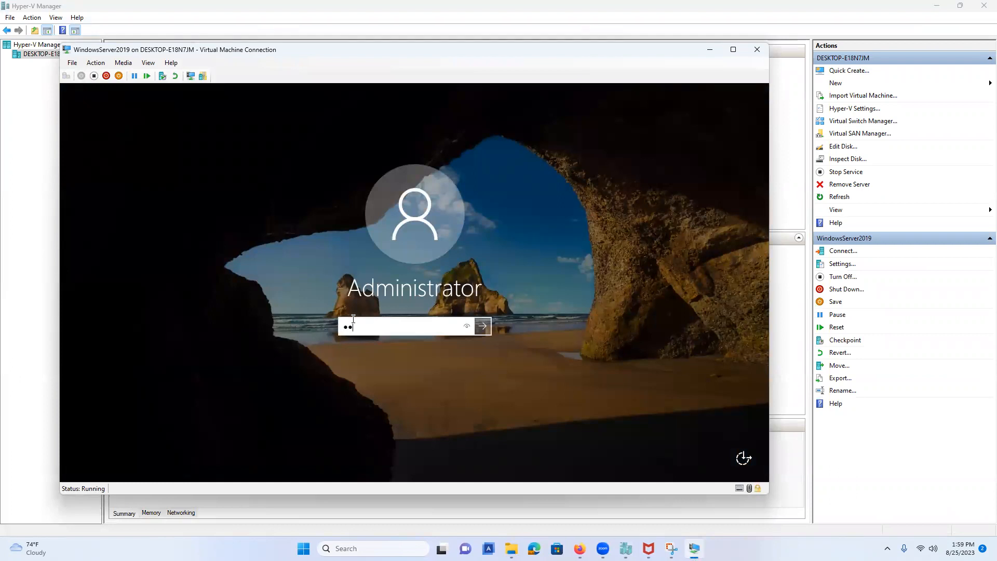
Step: Sign in to the VM full screen, dismiss the Shutdown Event Tracker, and launch Server Manager
{"action": "key", "text": "Return"}
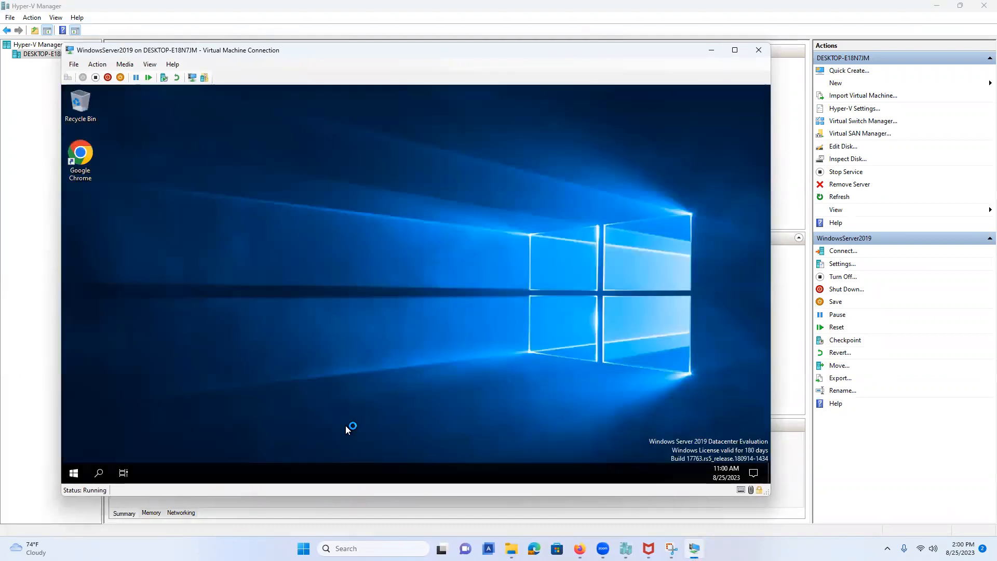
{"action": "left_click", "coordinate": [735, 50]}
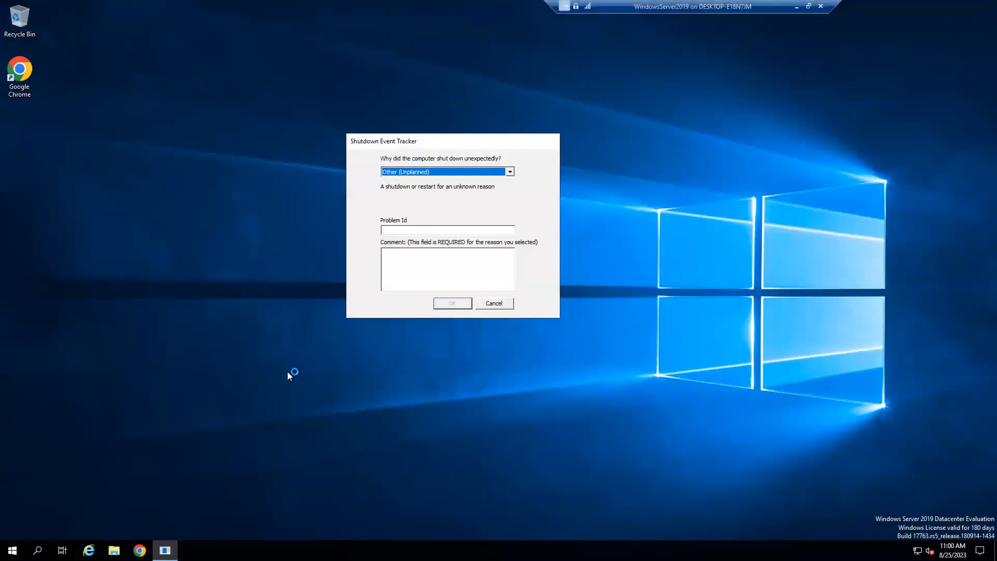
{"action": "left_click", "coordinate": [493, 306]}
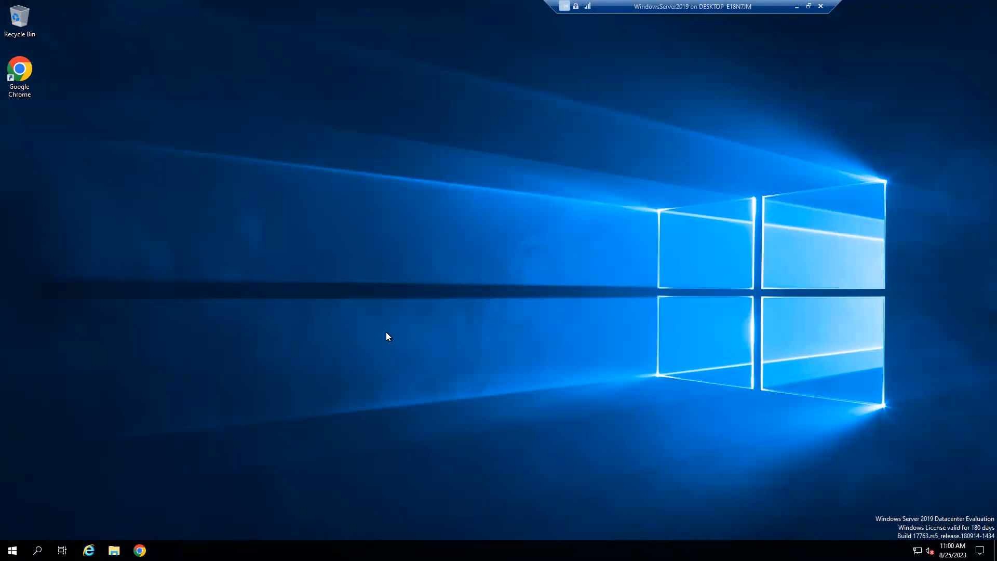
{"action": "left_click", "coordinate": [12, 550]}
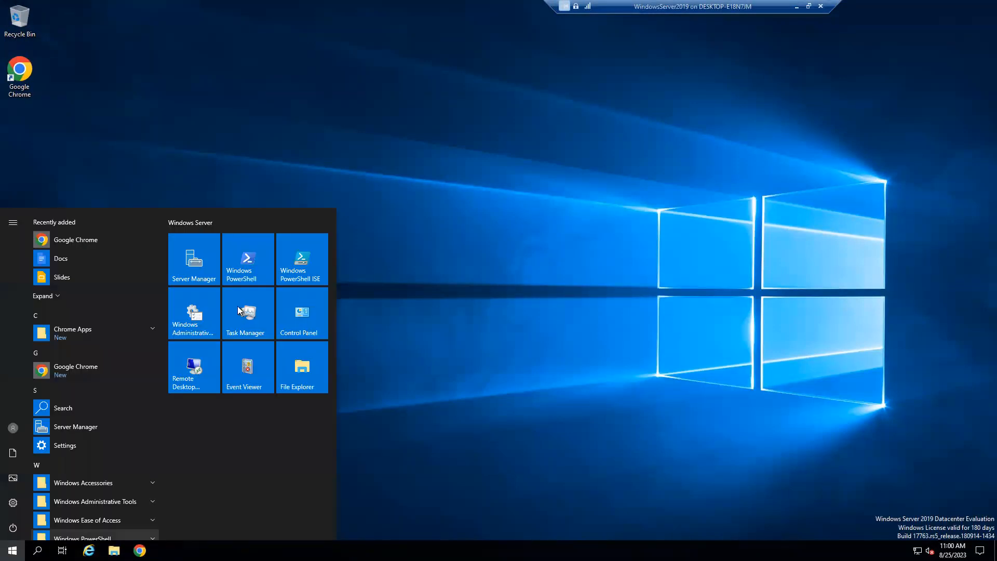
{"action": "left_click", "coordinate": [194, 256]}
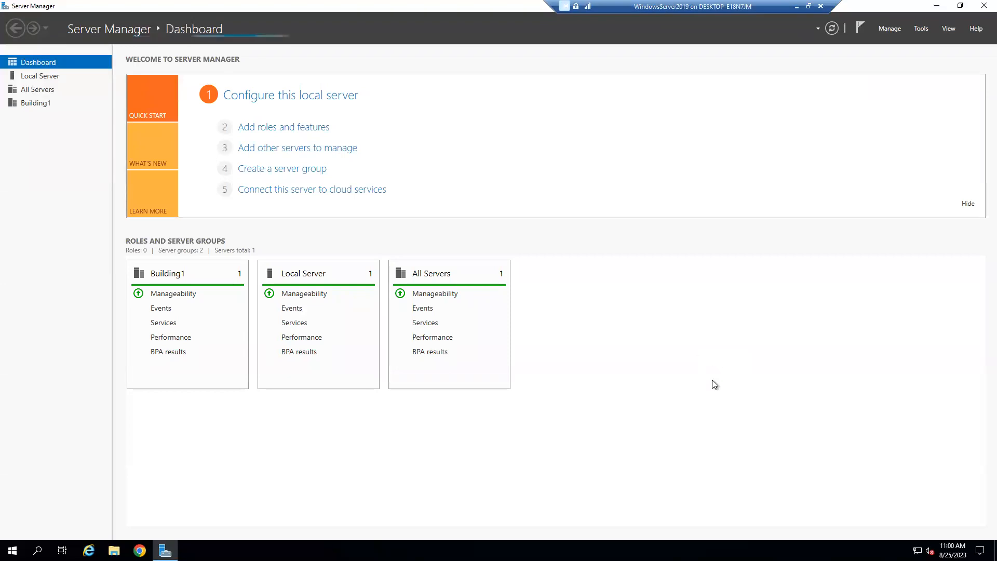
Step: Start a role-based Add Roles and Features installation targeting this server
{"action": "left_click", "coordinate": [892, 33]}
{"action": "left_click", "coordinate": [889, 44]}
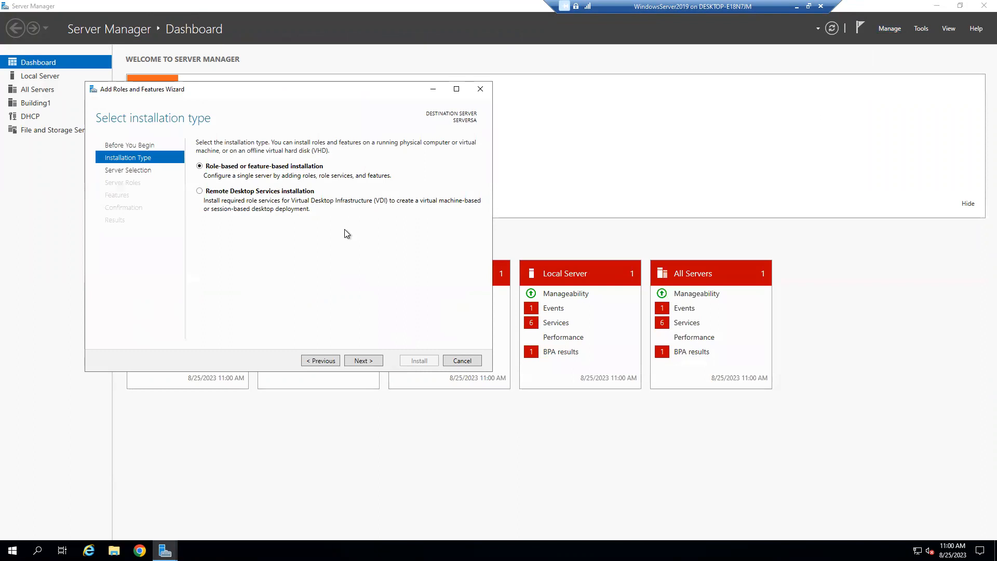
{"action": "left_click", "coordinate": [364, 361]}
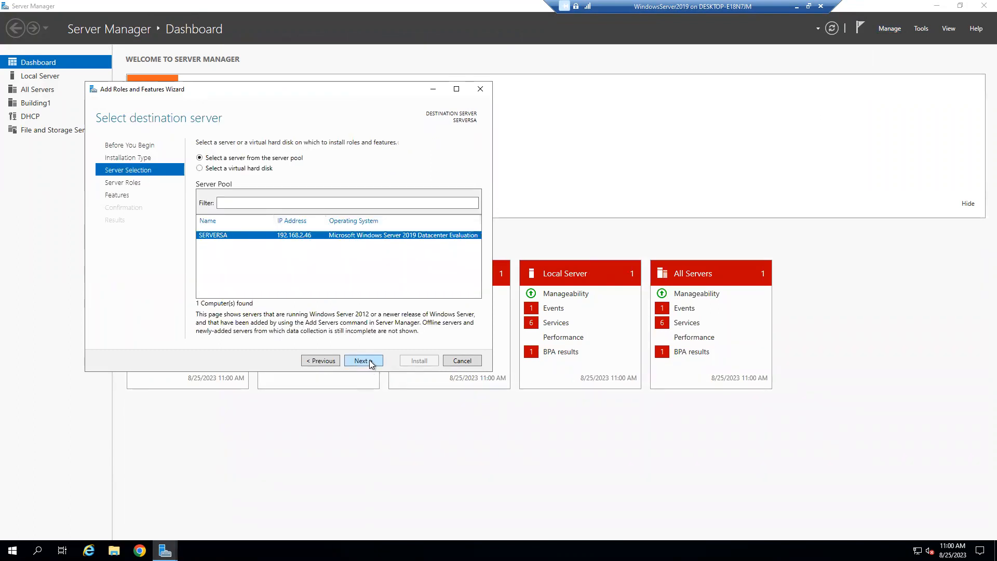
{"action": "left_click", "coordinate": [363, 360]}
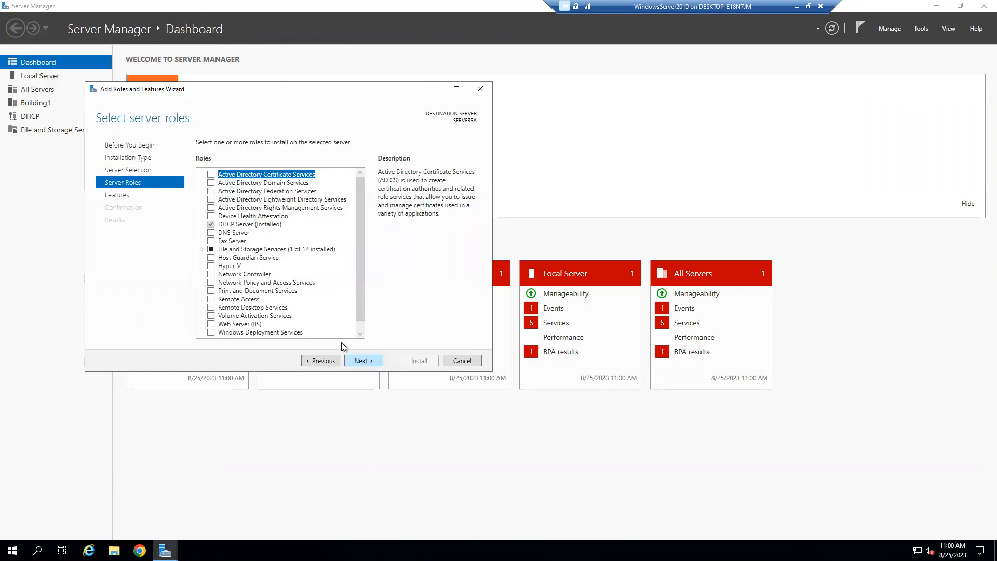
Step: Select the Hyper-V role with its management tools and continue past Features and the Hyper-V overview
{"action": "left_click", "coordinate": [210, 266]}
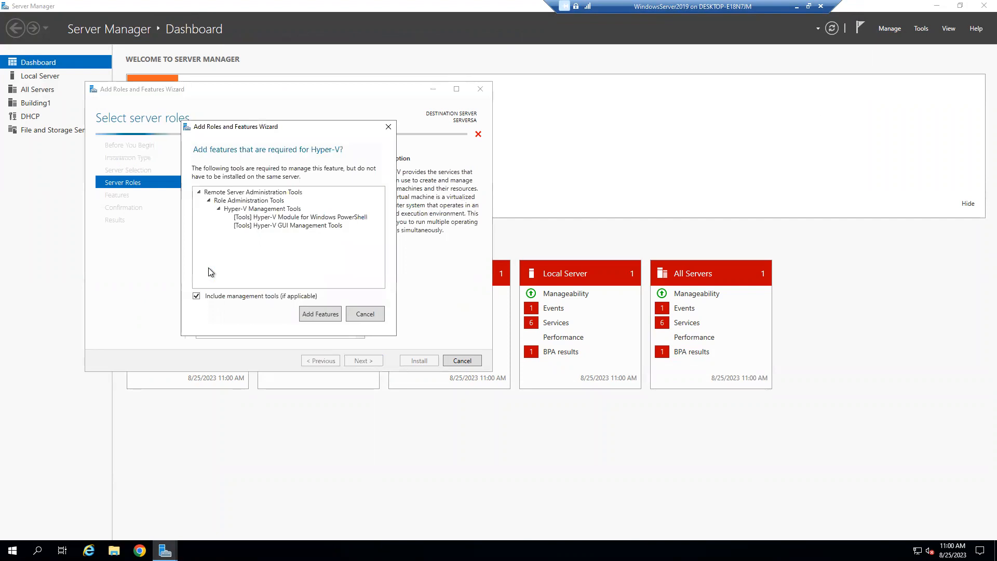
{"action": "left_click", "coordinate": [316, 319]}
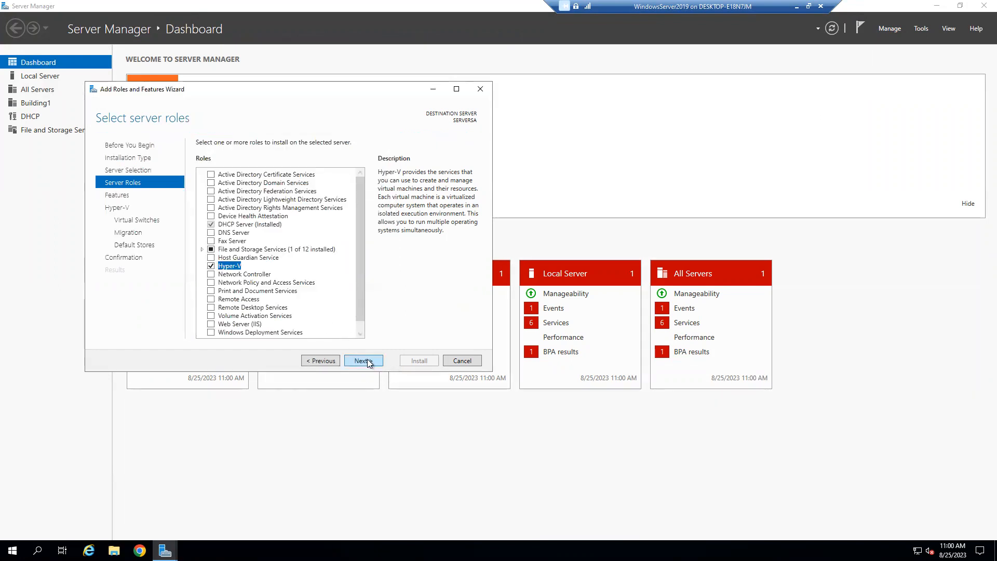
{"action": "left_click", "coordinate": [363, 361]}
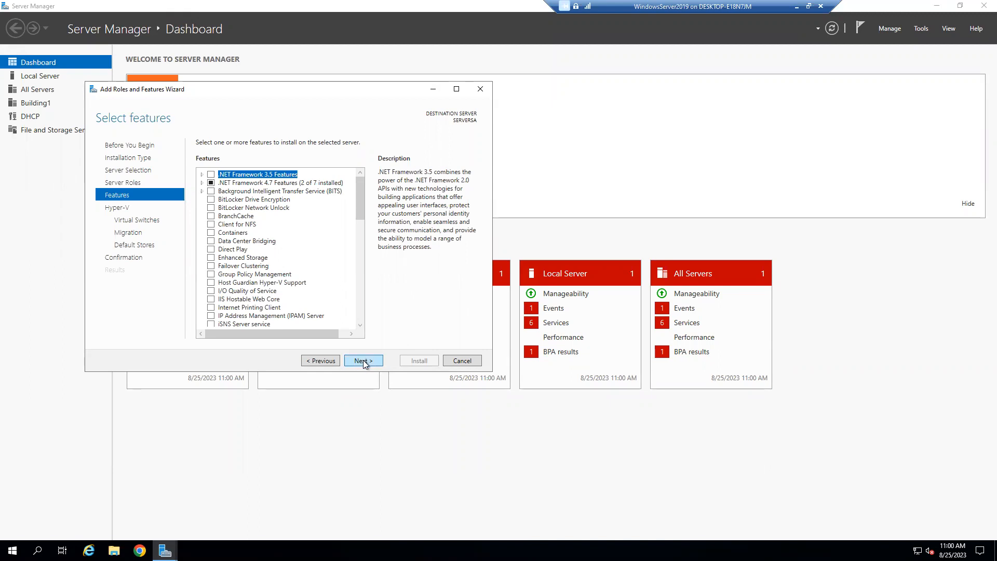
{"action": "left_click", "coordinate": [363, 360]}
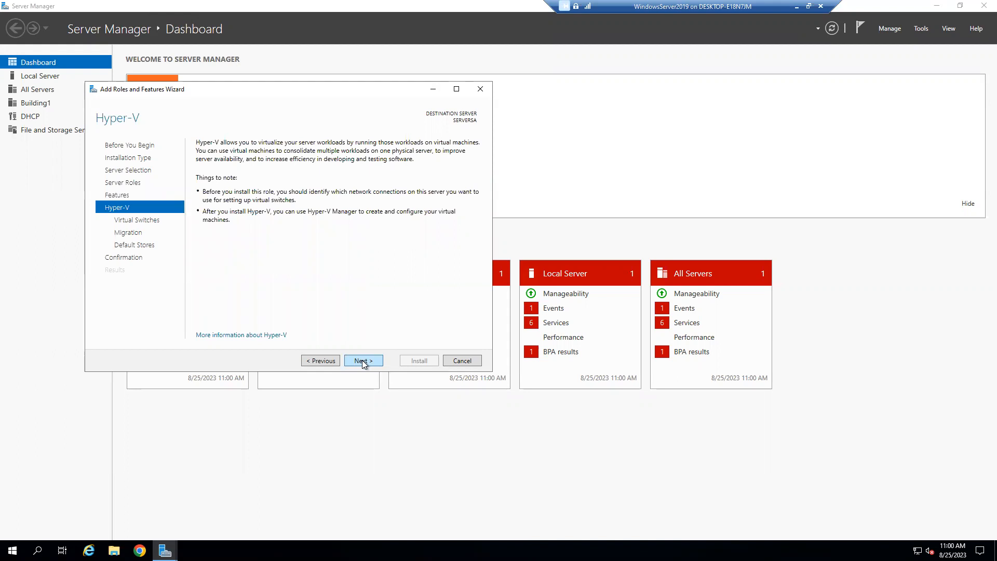
{"action": "left_click", "coordinate": [363, 361]}
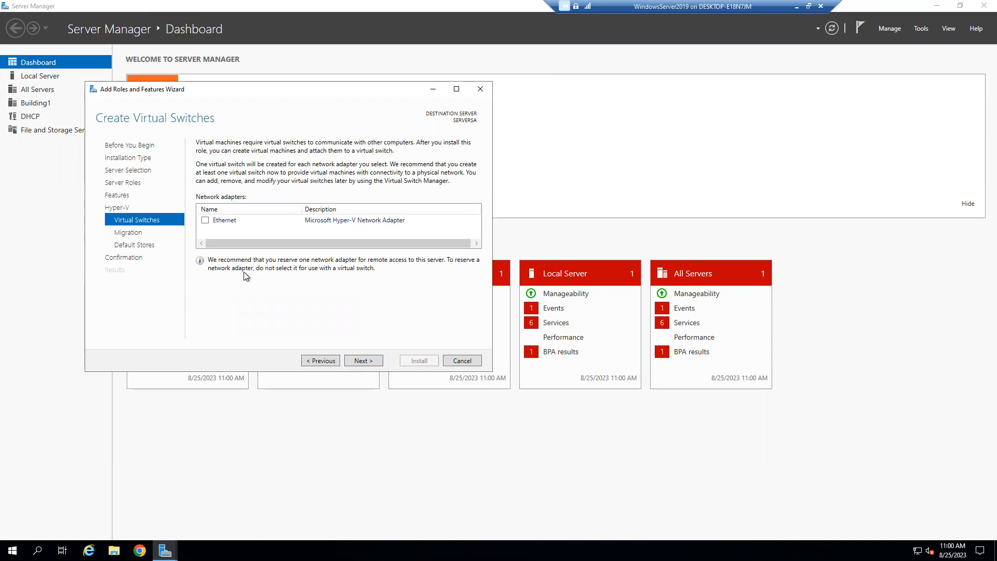
Step: Bind a virtual switch to the Ethernet adapter and enable live migrations on this server
{"action": "left_click", "coordinate": [202, 222]}
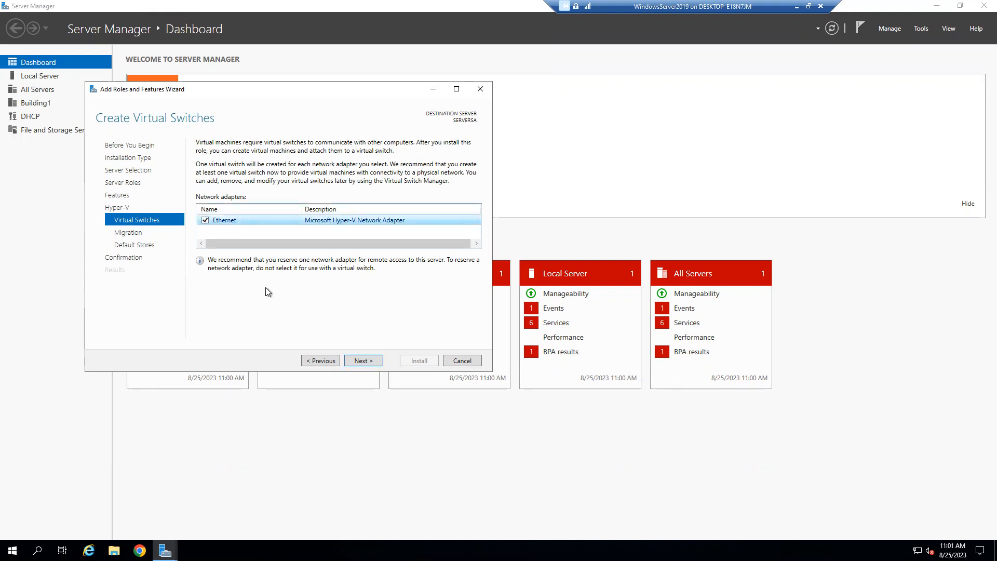
{"action": "left_click", "coordinate": [353, 363]}
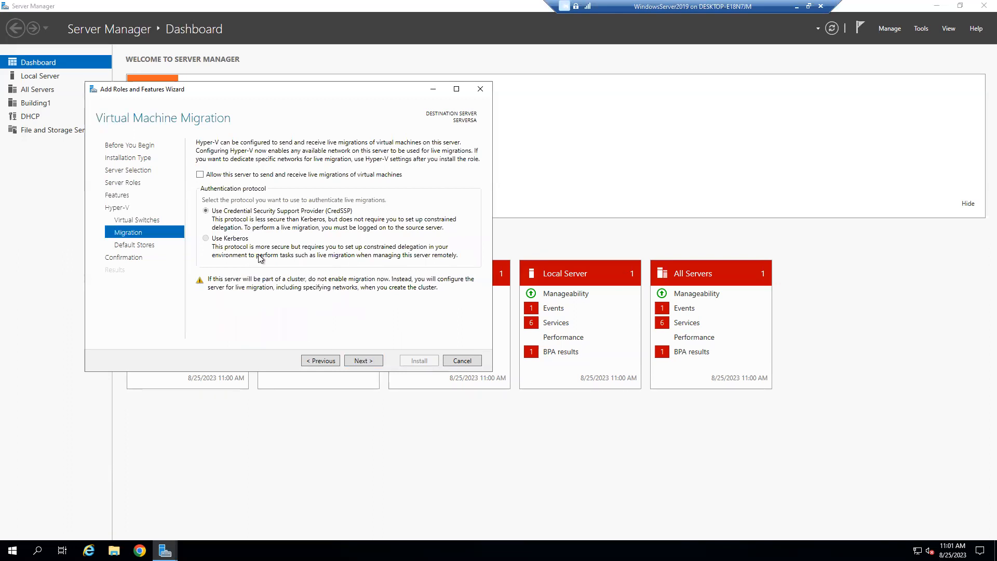
{"action": "left_click", "coordinate": [225, 176]}
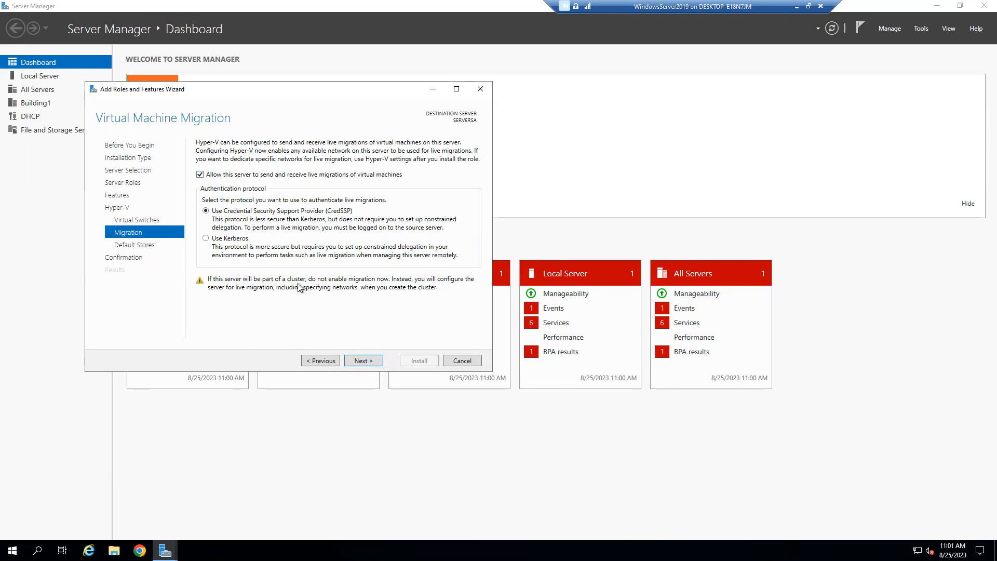
{"action": "left_click", "coordinate": [368, 360]}
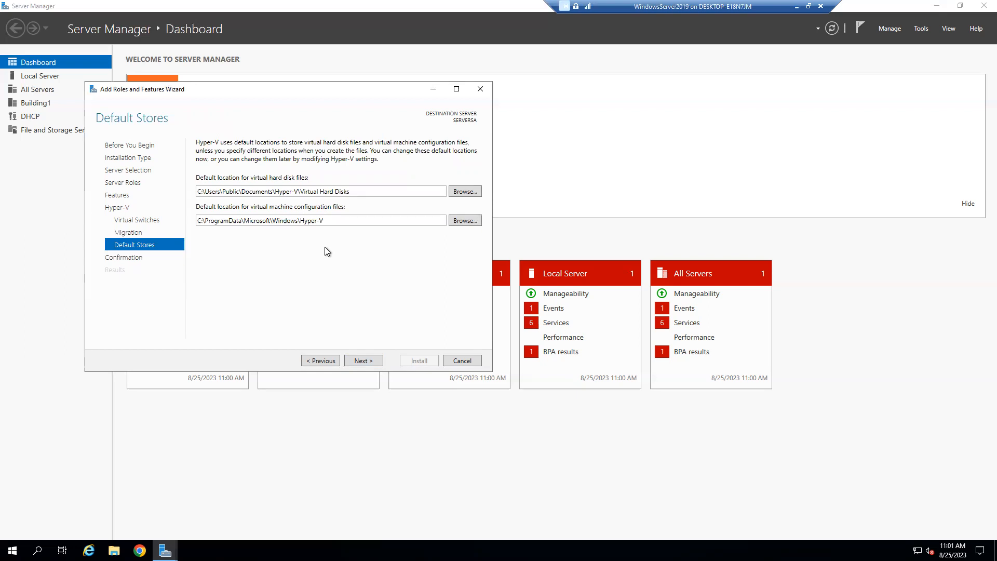
Step: Create a new folder C:\VMs and set it as the virtual hard disk location
{"action": "left_click", "coordinate": [464, 191]}
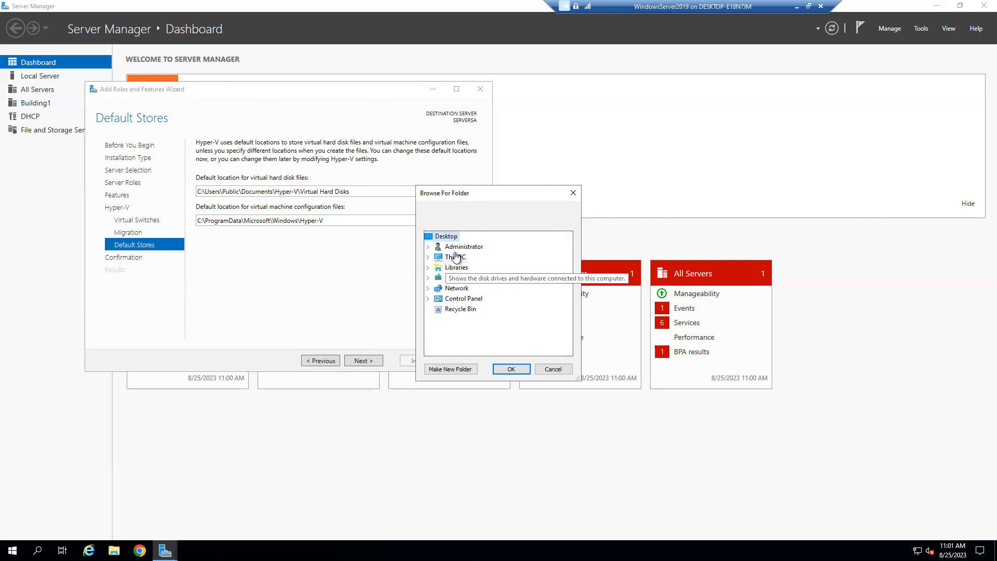
{"action": "double_click", "coordinate": [456, 256]}
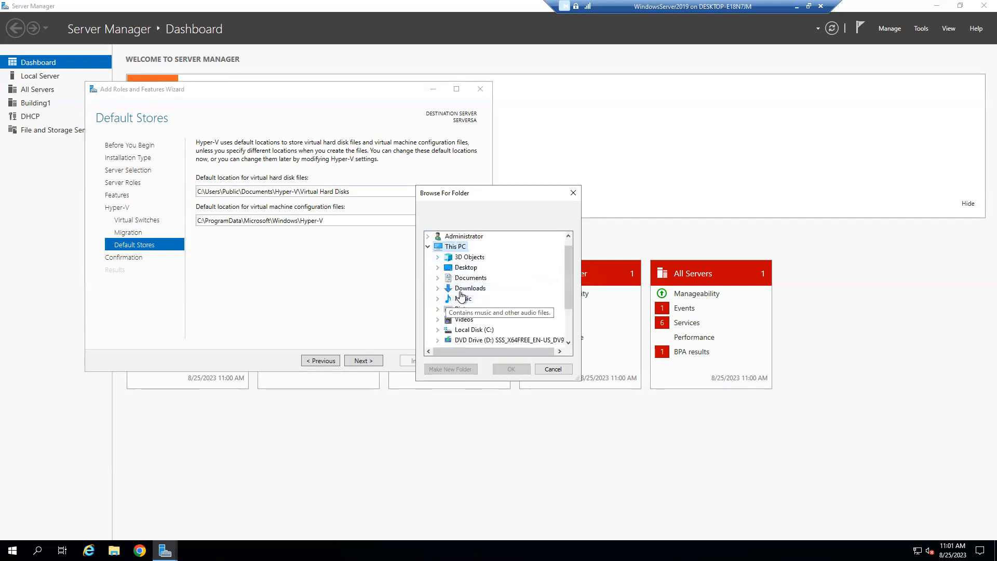
{"action": "double_click", "coordinate": [471, 329]}
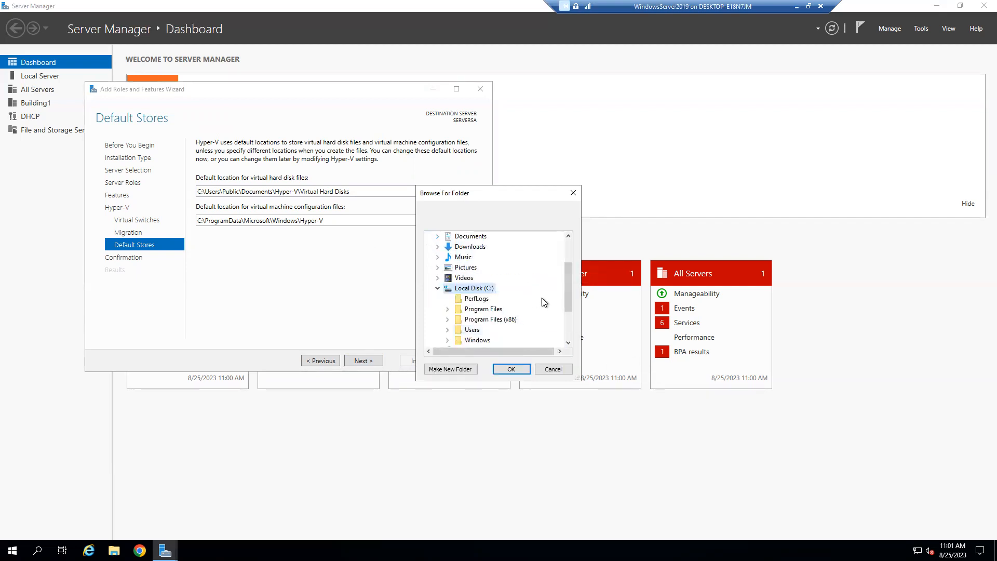
{"action": "scroll", "coordinate": [541, 298], "scroll_direction": "down", "scroll_amount": 2}
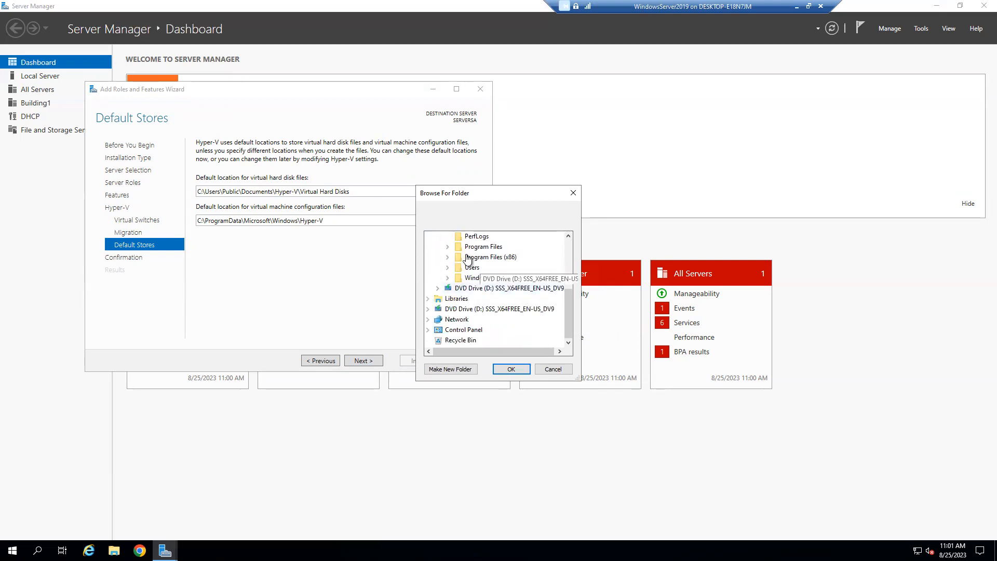
{"action": "scroll", "coordinate": [491, 322], "scroll_direction": "up", "scroll_amount": 3}
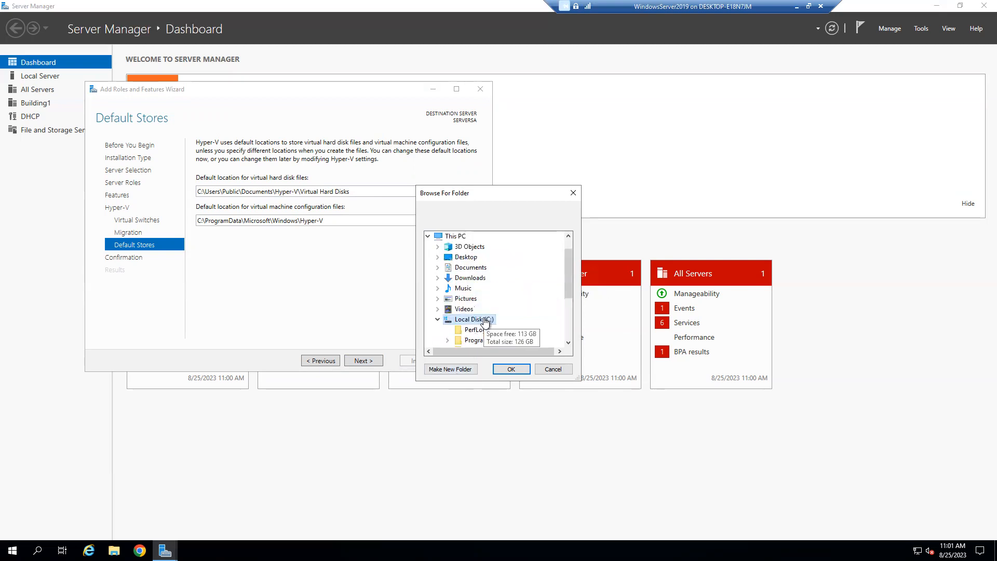
{"action": "scroll", "coordinate": [491, 322], "scroll_direction": "down", "scroll_amount": 3}
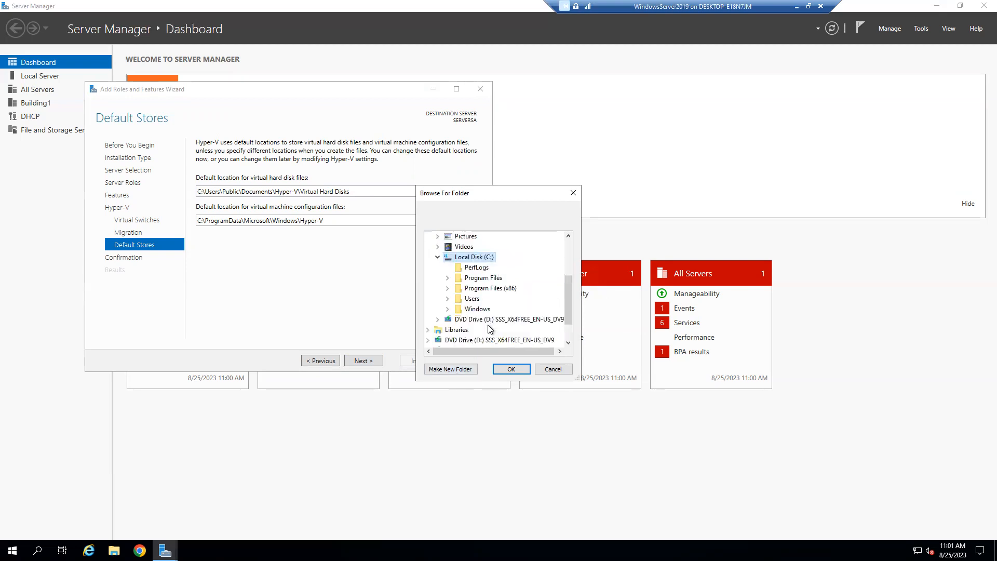
{"action": "left_click", "coordinate": [464, 370]}
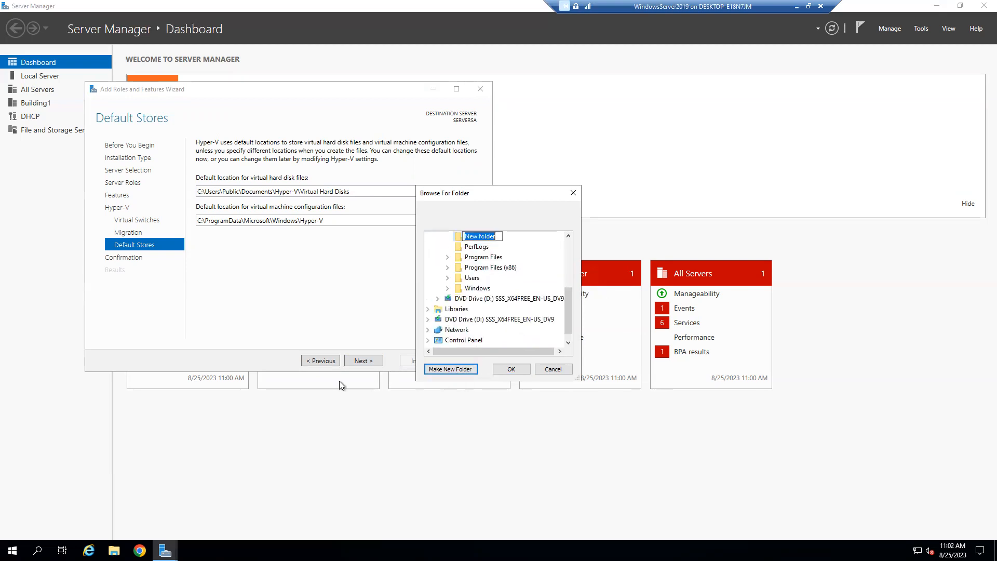
{"action": "type", "text": "VMs"}
{"action": "key", "text": "Return"}
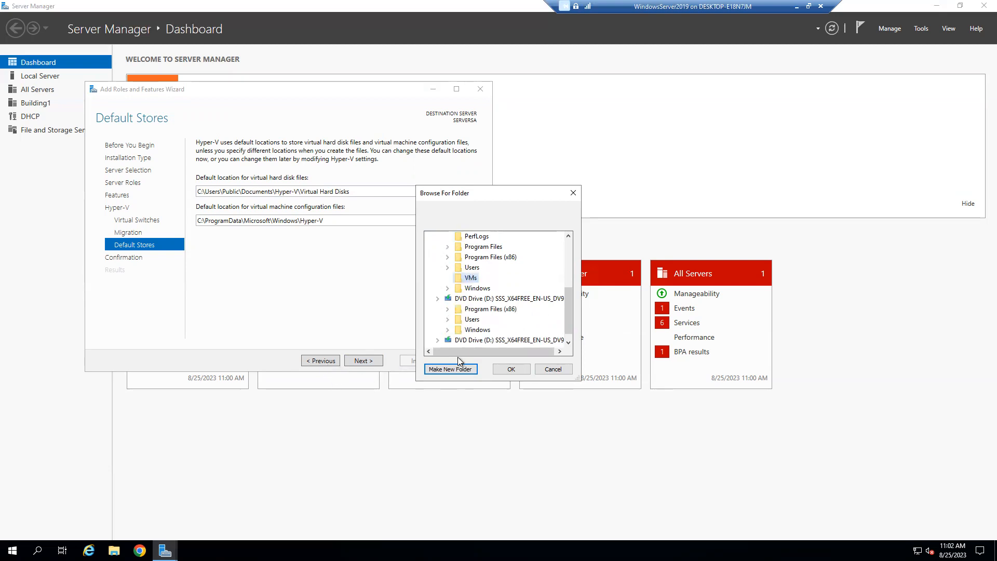
{"action": "left_click", "coordinate": [497, 366]}
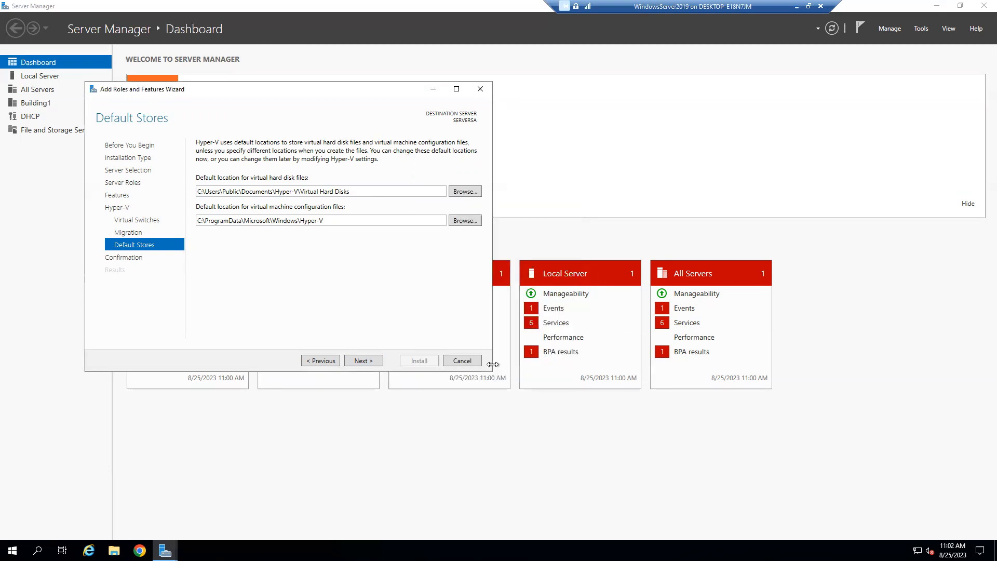
Step: Set C:\VMs as the virtual machine configuration files location
{"action": "left_click", "coordinate": [462, 219]}
{"action": "double_click", "coordinate": [454, 259]}
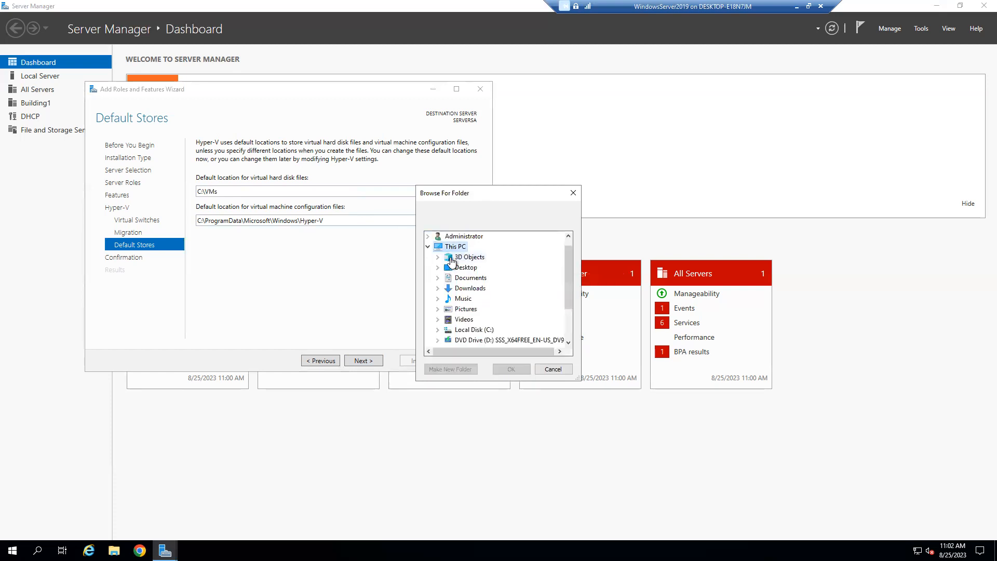
{"action": "double_click", "coordinate": [468, 333]}
{"action": "left_click", "coordinate": [471, 299]}
{"action": "left_click", "coordinate": [513, 368]}
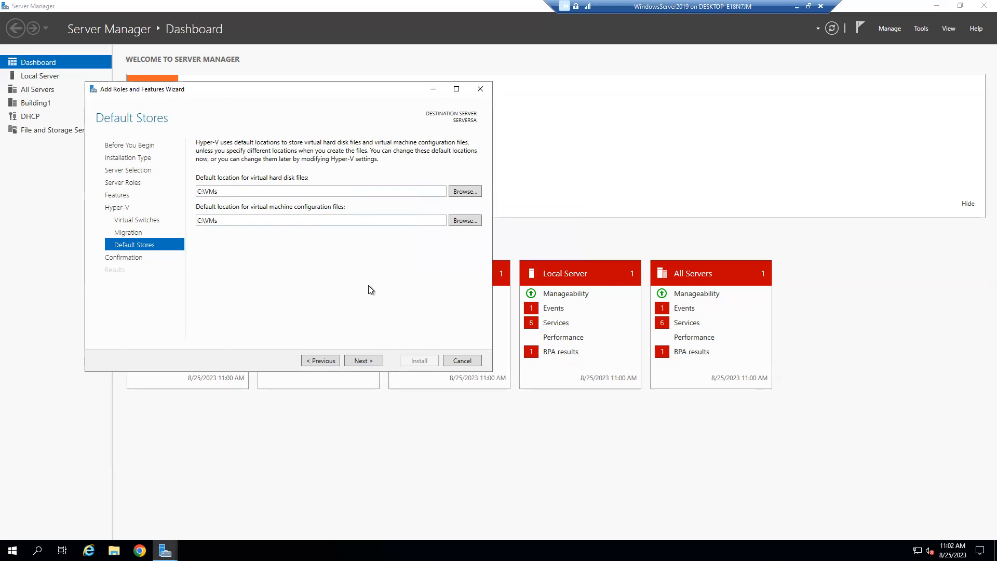
Step: Allow automatic restart on the confirmation page and install Hyper-V
{"action": "left_click", "coordinate": [369, 363]}
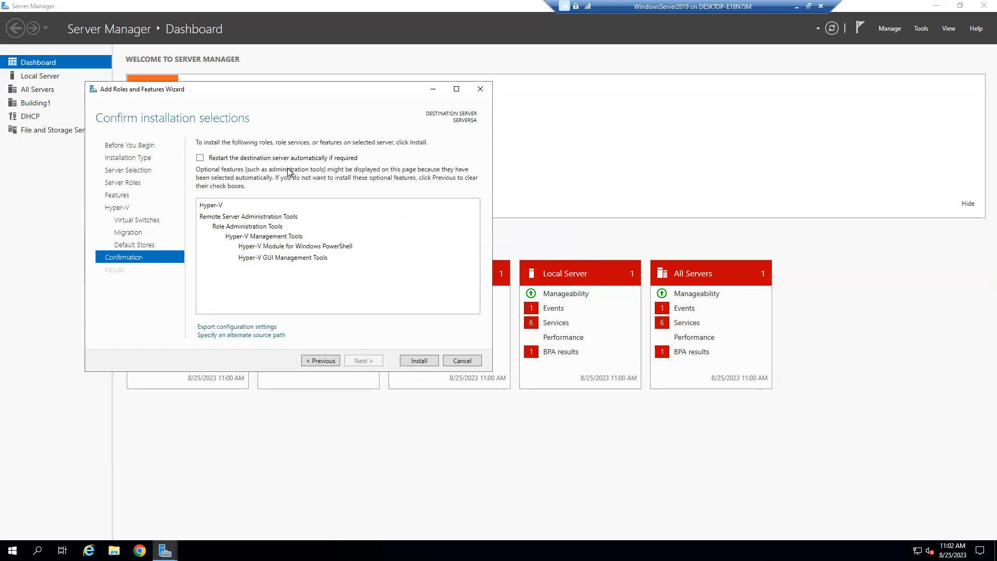
{"action": "left_click", "coordinate": [257, 158]}
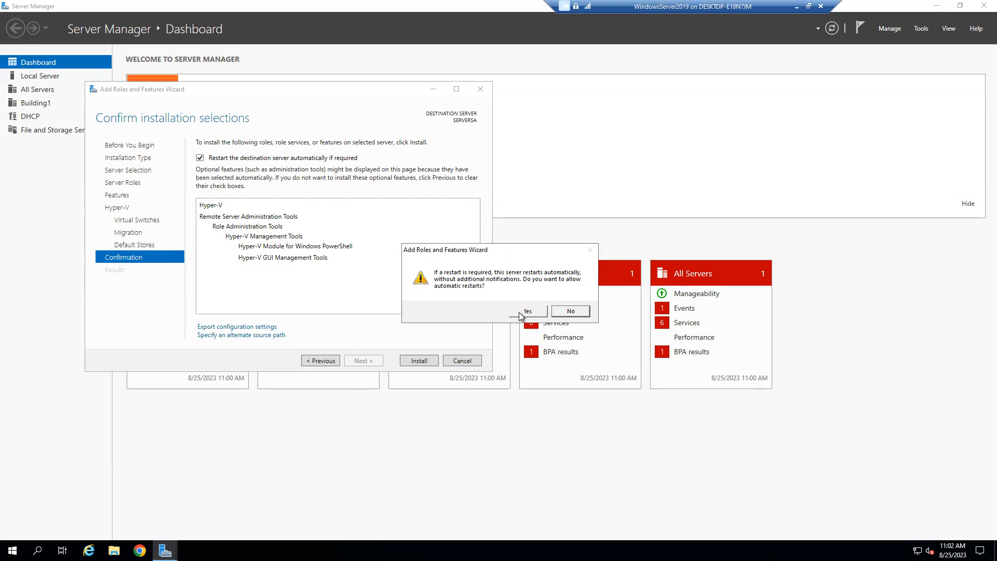
{"action": "left_click", "coordinate": [526, 312]}
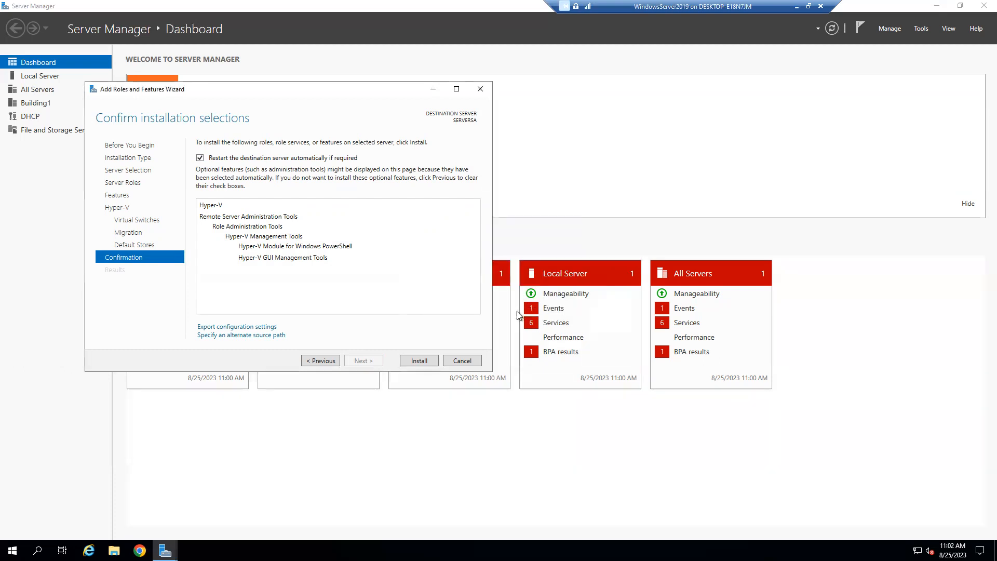
{"action": "left_click", "coordinate": [408, 362]}
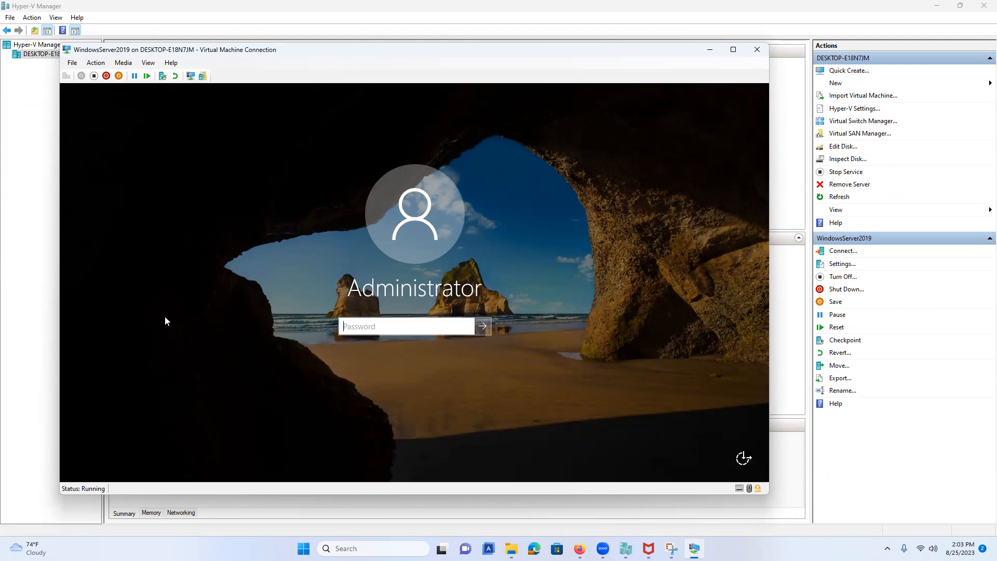
Step: Sign back in as Administrator, relaunch Server Manager, and view the Local Server page
{"action": "type", "text": "Password1"}
{"action": "key", "text": "Return"}
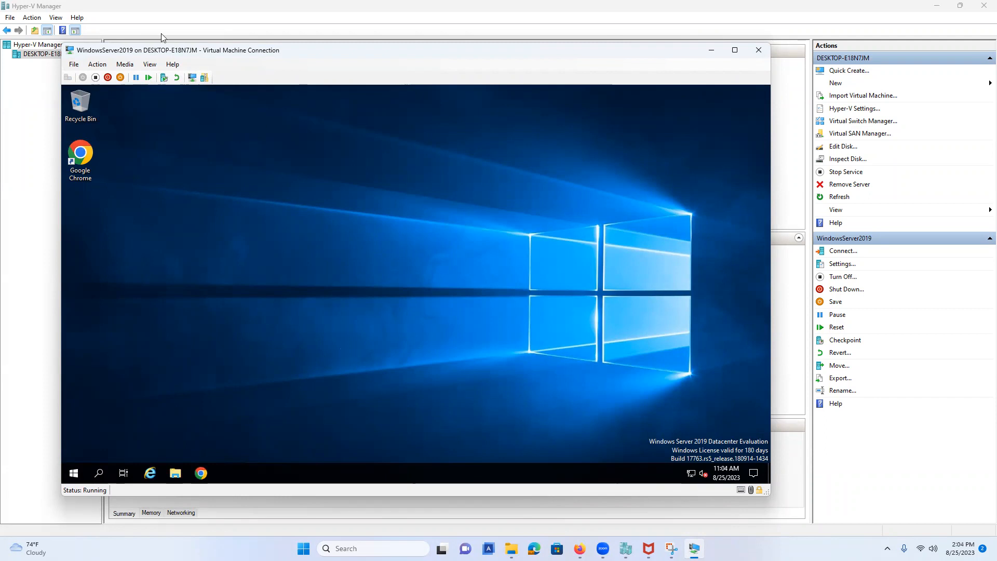
{"action": "left_click", "coordinate": [75, 473]}
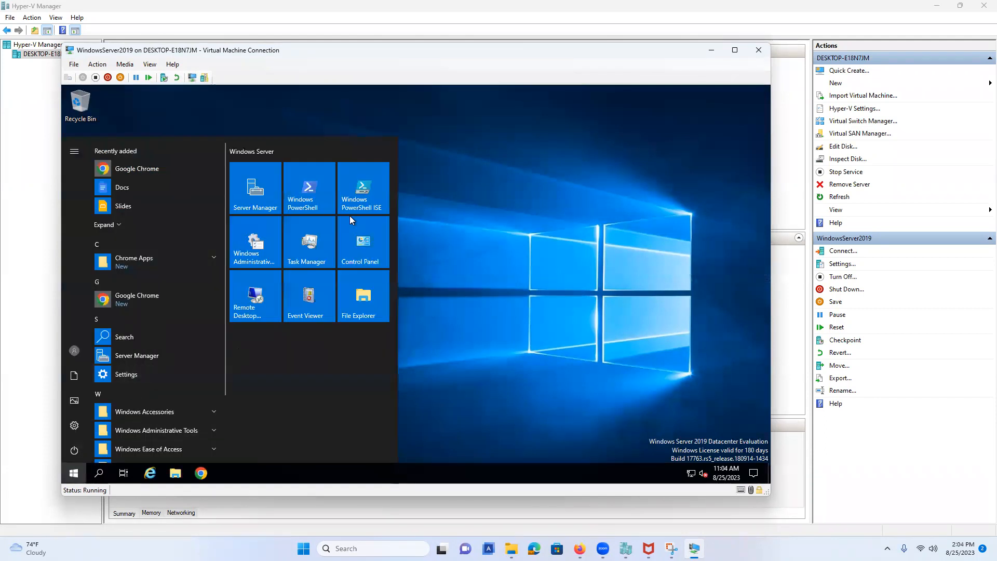
{"action": "left_click", "coordinate": [400, 239]}
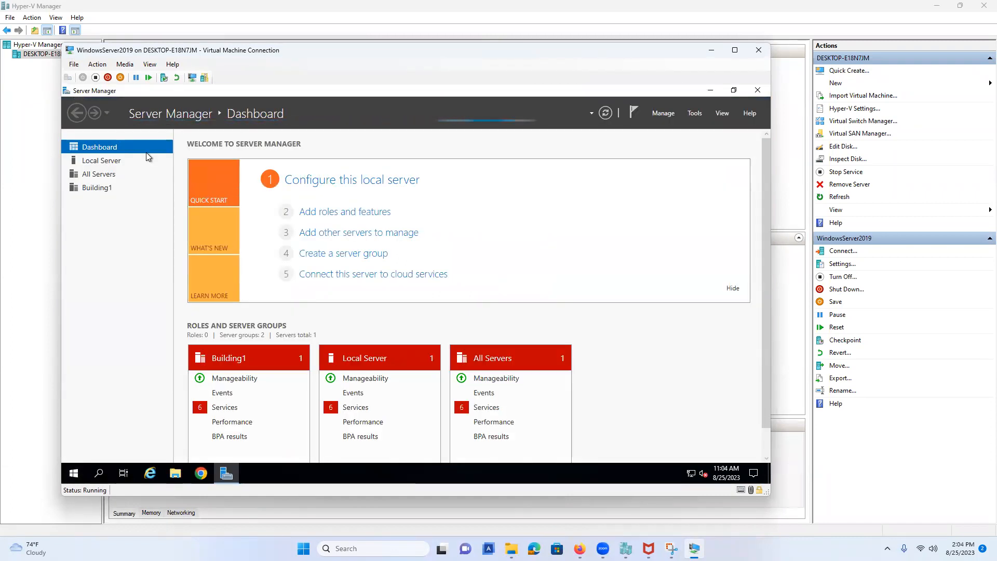
{"action": "left_click", "coordinate": [121, 160]}
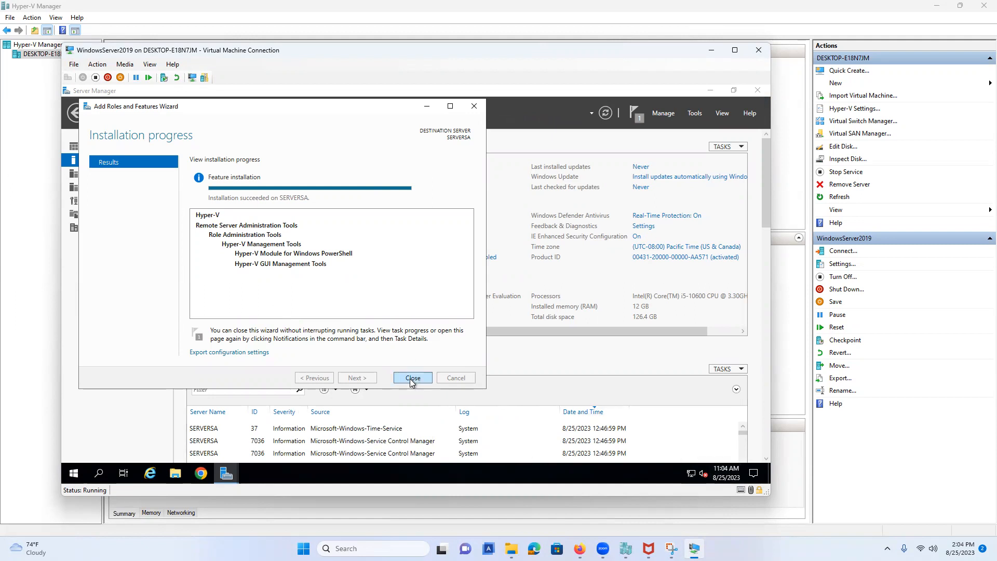
Step: Close the wizard, open Network Connections, and review the vEthernet adapter's IPv4 settings without saving
{"action": "left_click", "coordinate": [412, 378]}
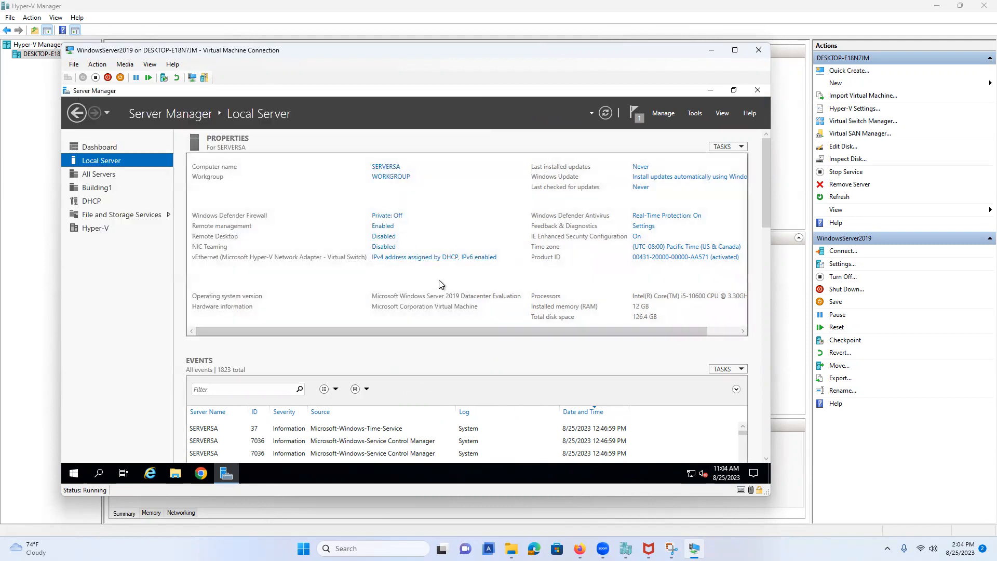
{"action": "left_click", "coordinate": [401, 261]}
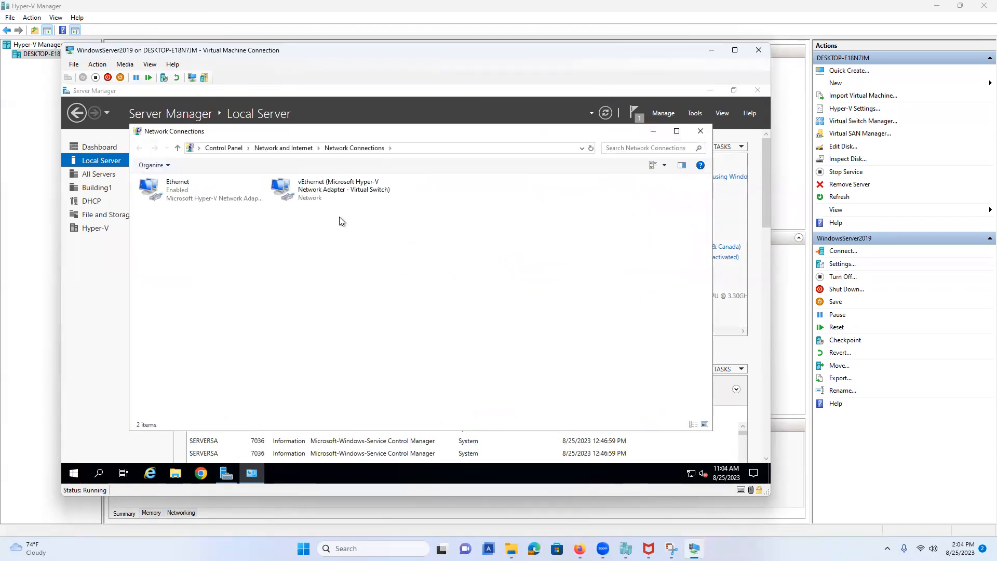
{"action": "right_click", "coordinate": [320, 195]}
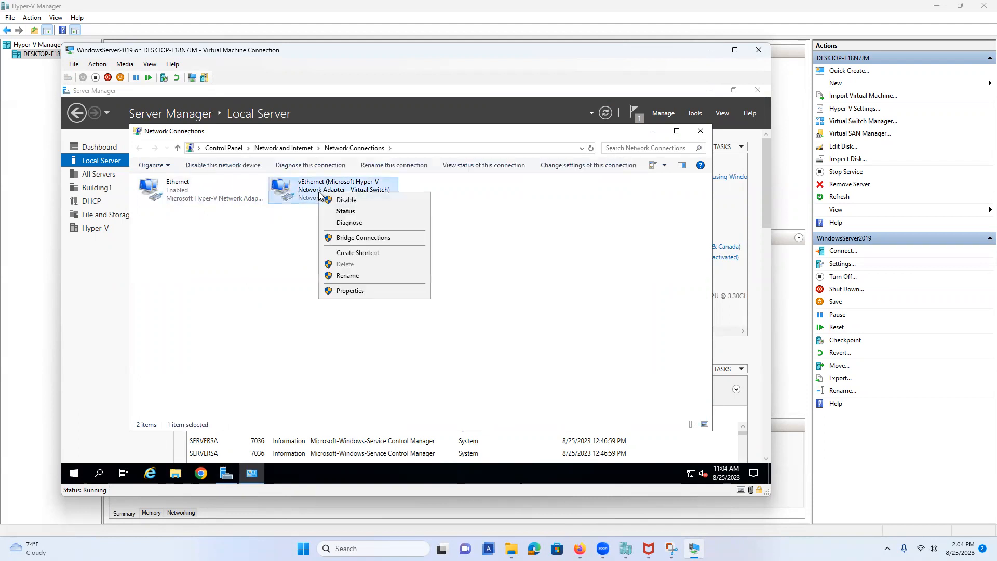
{"action": "left_click", "coordinate": [351, 292]}
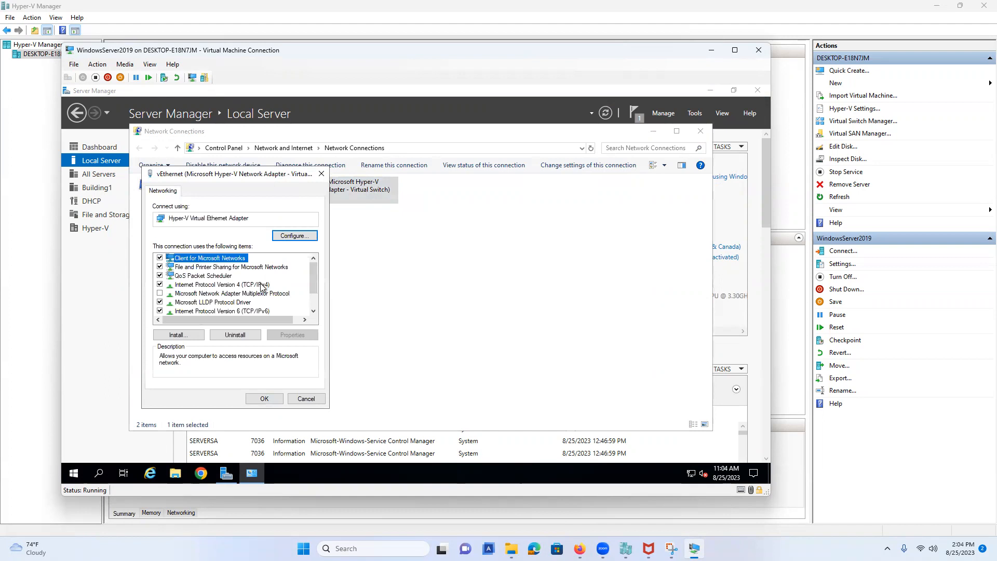
{"action": "left_click", "coordinate": [264, 284]}
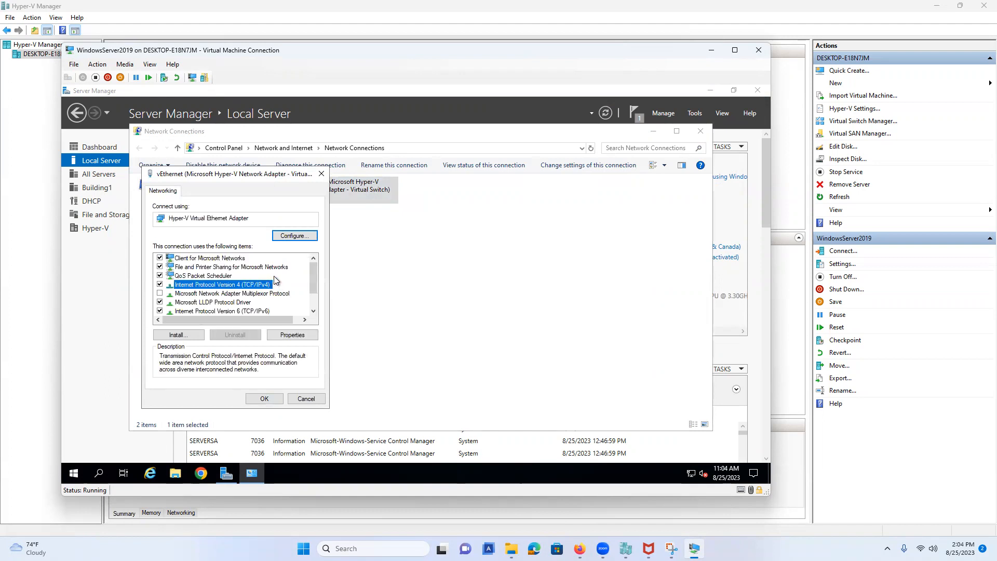
{"action": "left_click", "coordinate": [286, 336]}
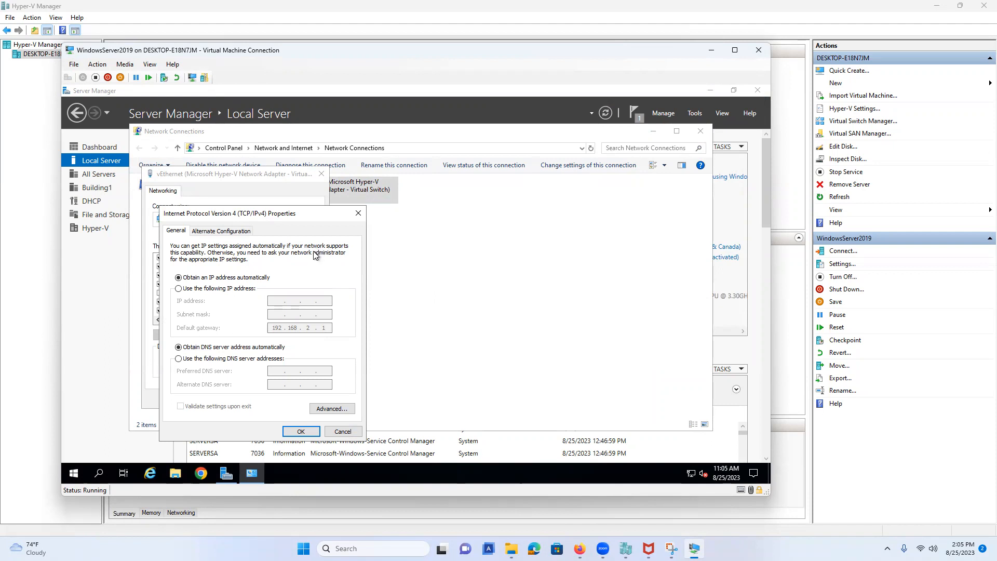
{"action": "left_click", "coordinate": [219, 289]}
{"action": "left_click", "coordinate": [220, 280]}
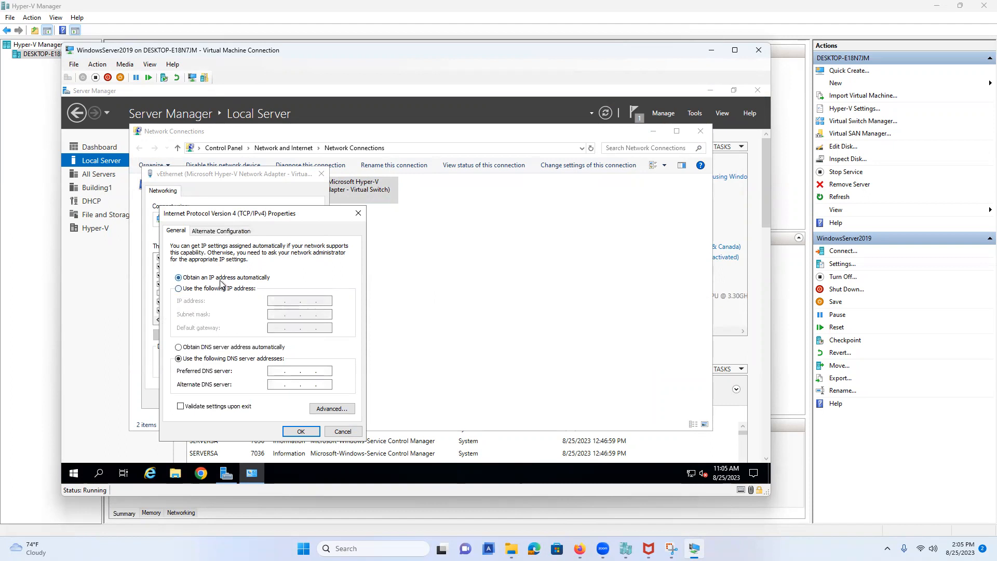
{"action": "left_click", "coordinate": [344, 431]}
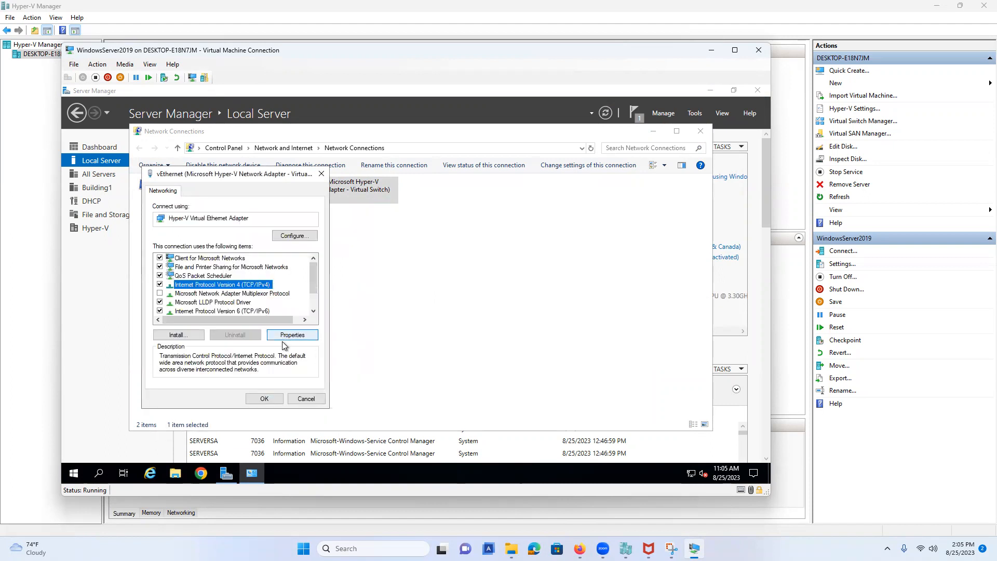
{"action": "left_click", "coordinate": [305, 399]}
Step: Review the Ethernet and vEthernet adapter properties, closing each without changes
{"action": "left_click", "coordinate": [229, 203]}
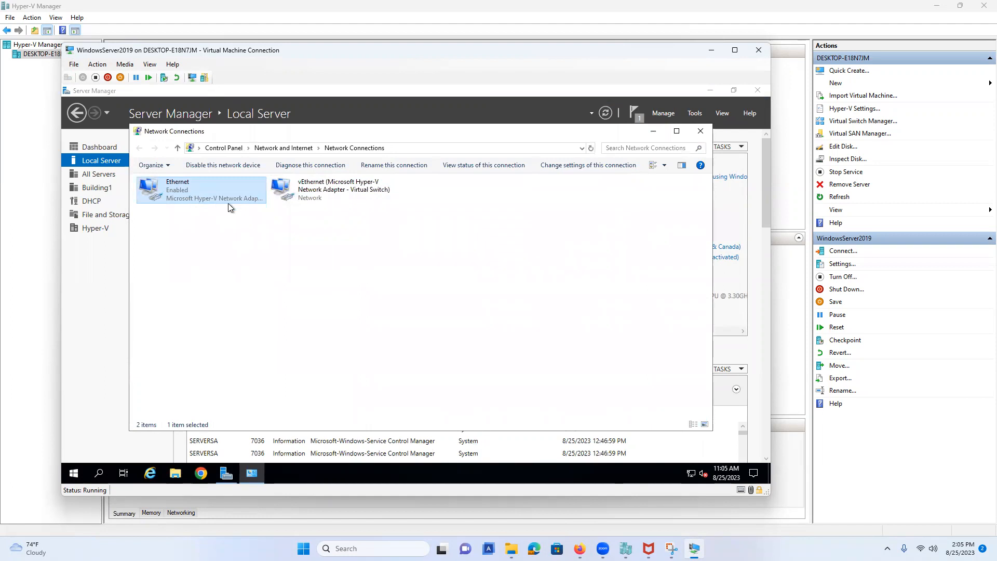
{"action": "right_click", "coordinate": [191, 189]}
{"action": "left_click", "coordinate": [245, 285]}
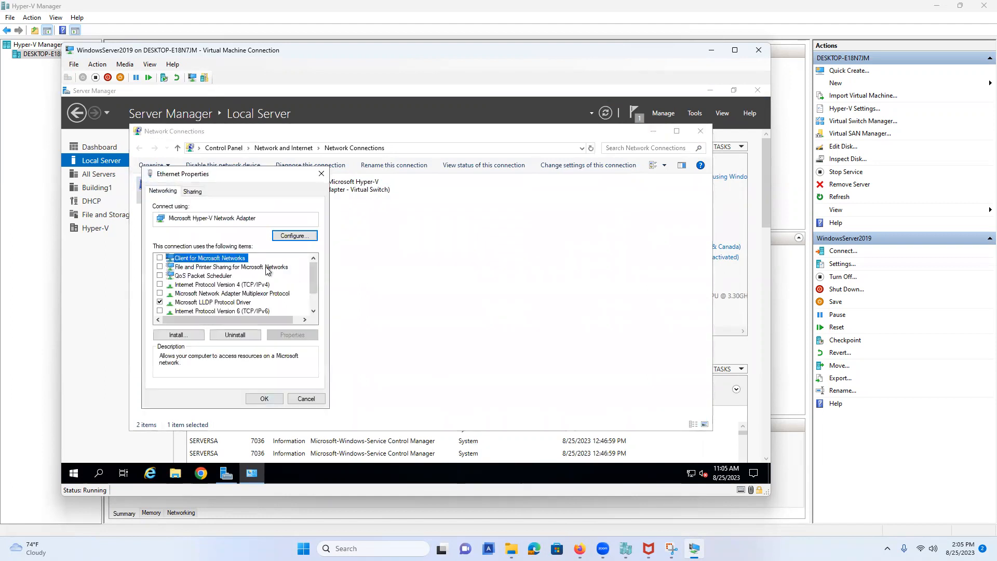
{"action": "left_click", "coordinate": [245, 285]}
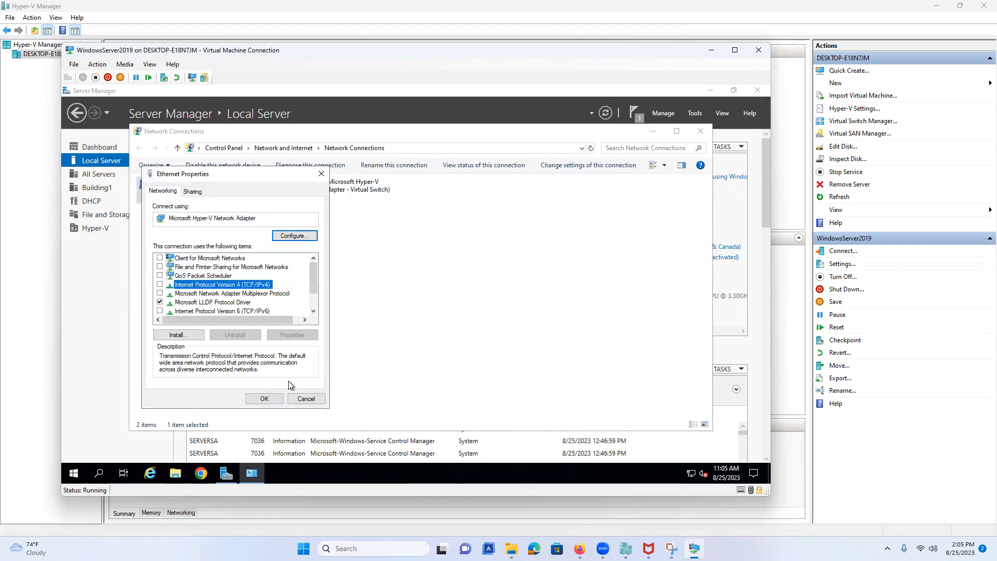
{"action": "left_click", "coordinate": [306, 399]}
{"action": "right_click", "coordinate": [181, 188]}
{"action": "left_click", "coordinate": [218, 285]}
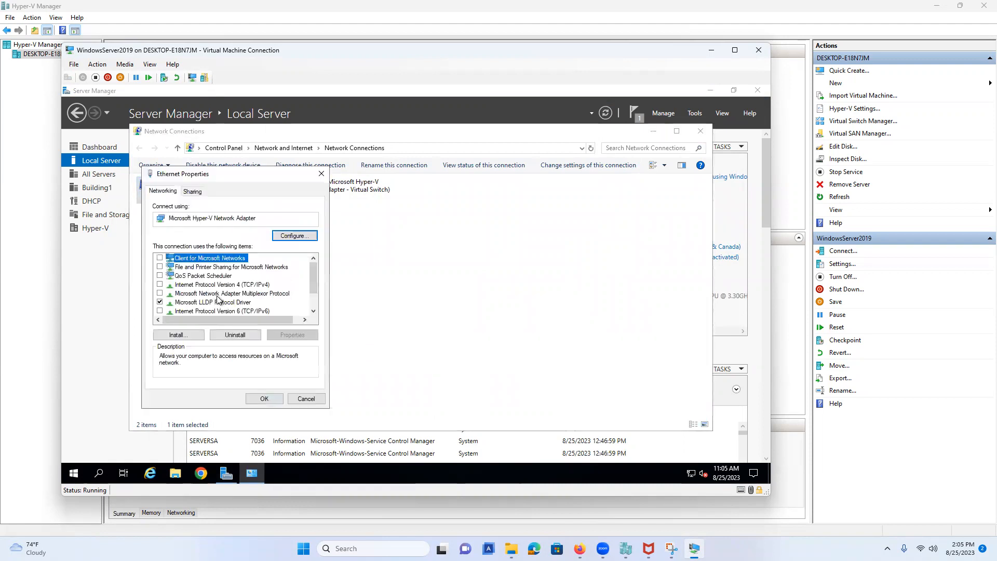
{"action": "left_click", "coordinate": [307, 400]}
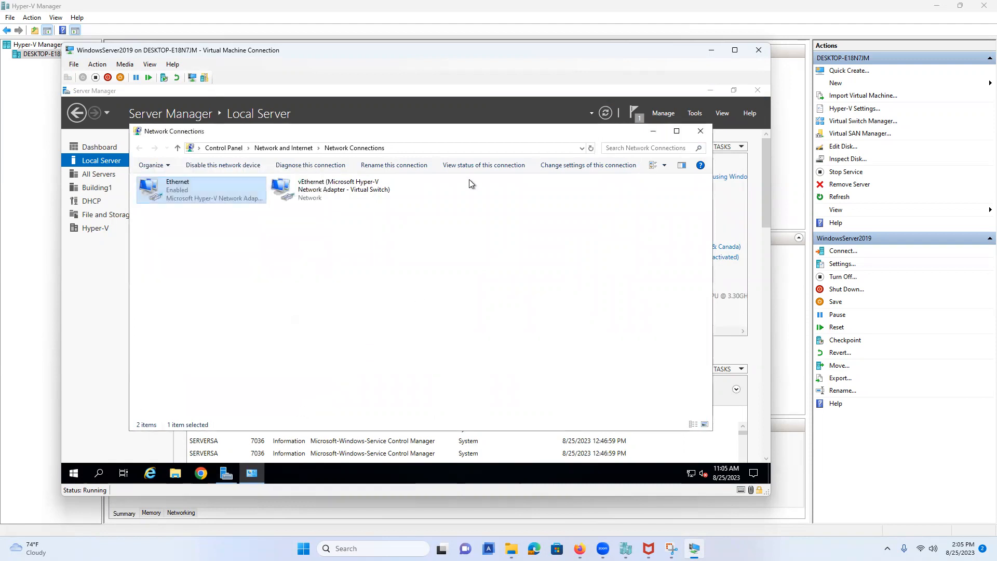
{"action": "right_click", "coordinate": [301, 187]}
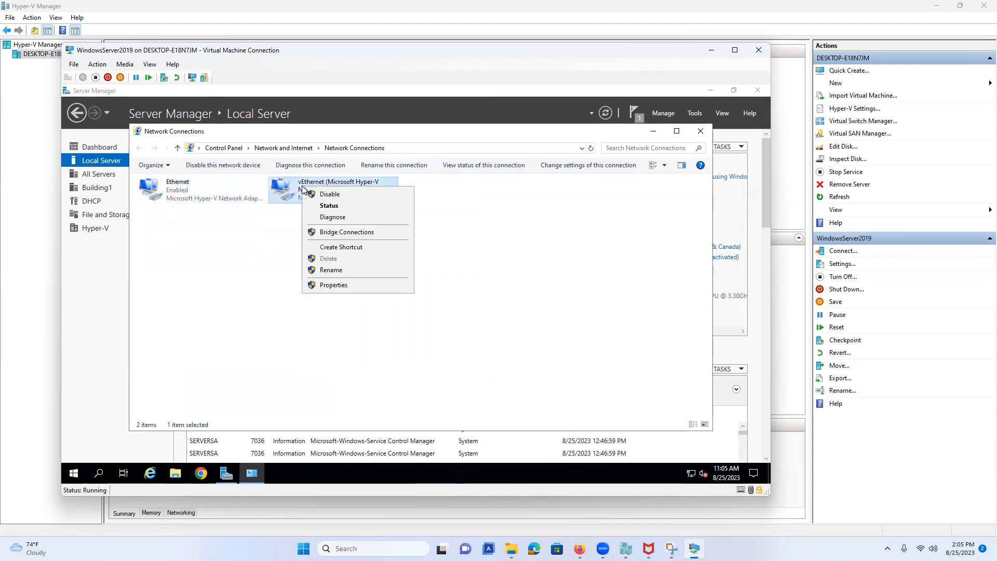
{"action": "left_click", "coordinate": [335, 286]}
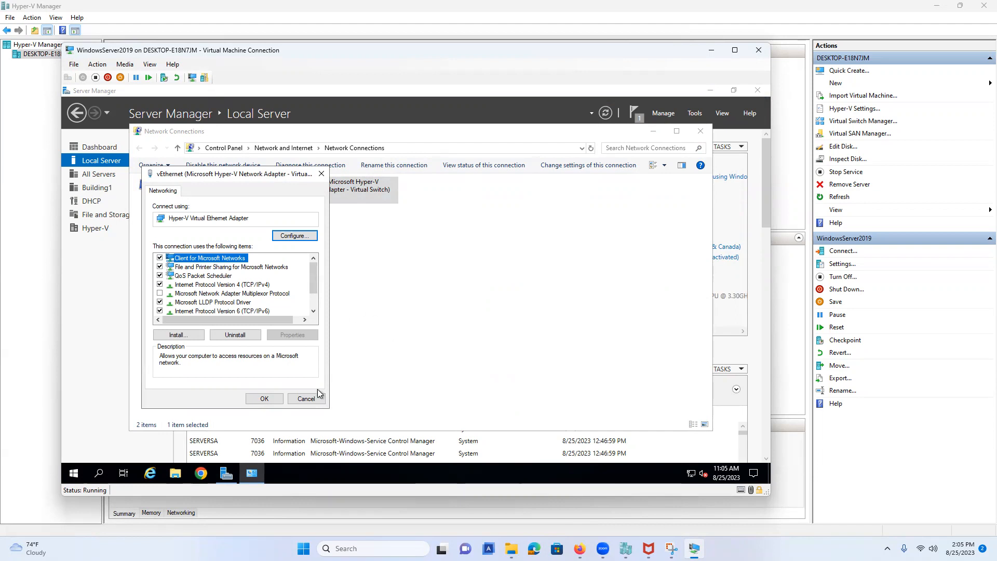
{"action": "left_click", "coordinate": [306, 399]}
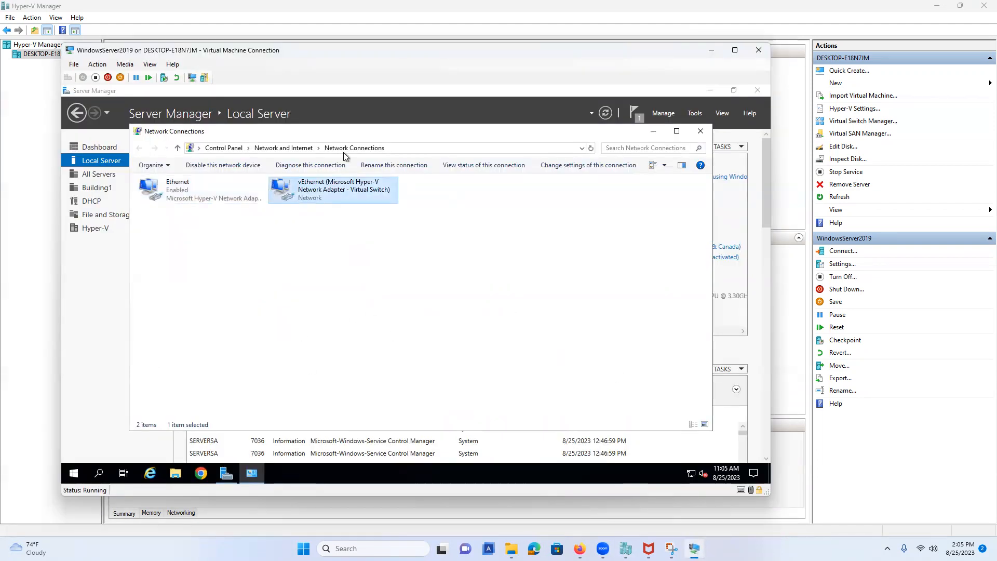
{"action": "left_click", "coordinate": [176, 190]}
{"action": "right_click", "coordinate": [177, 189]}
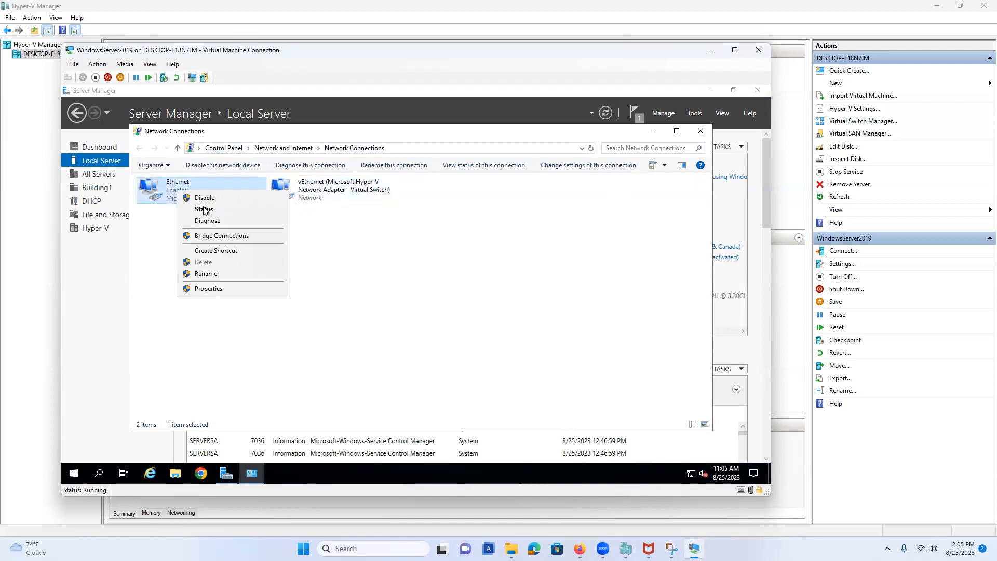
{"action": "left_click", "coordinate": [232, 288]}
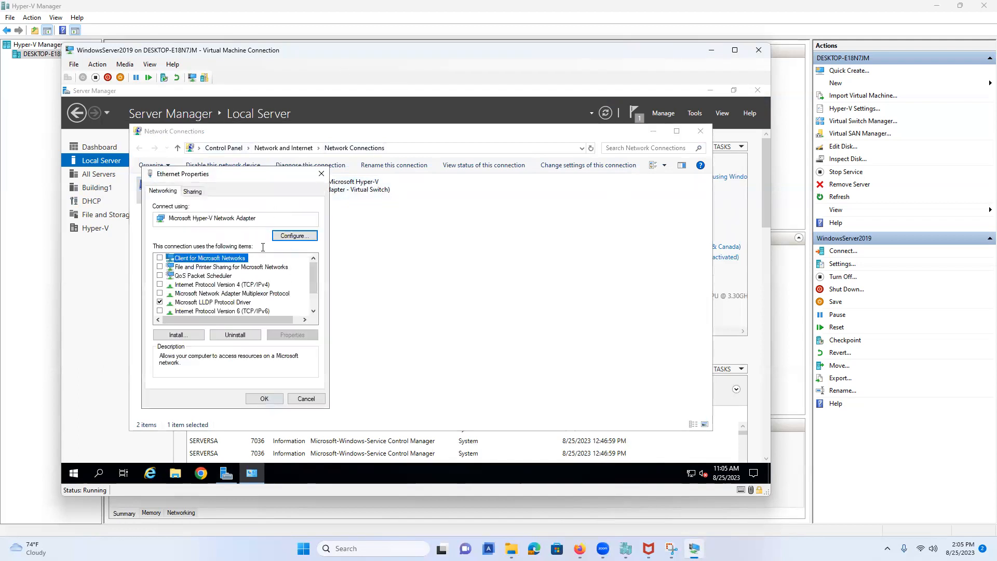
{"action": "left_click", "coordinate": [254, 286]}
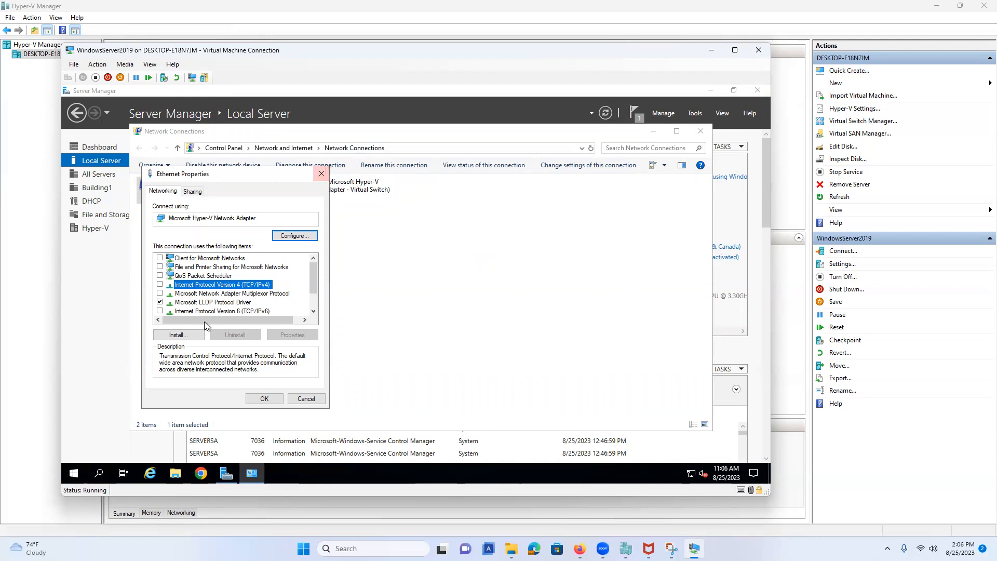
{"action": "scroll", "coordinate": [278, 302], "scroll_direction": "down", "scroll_amount": 1}
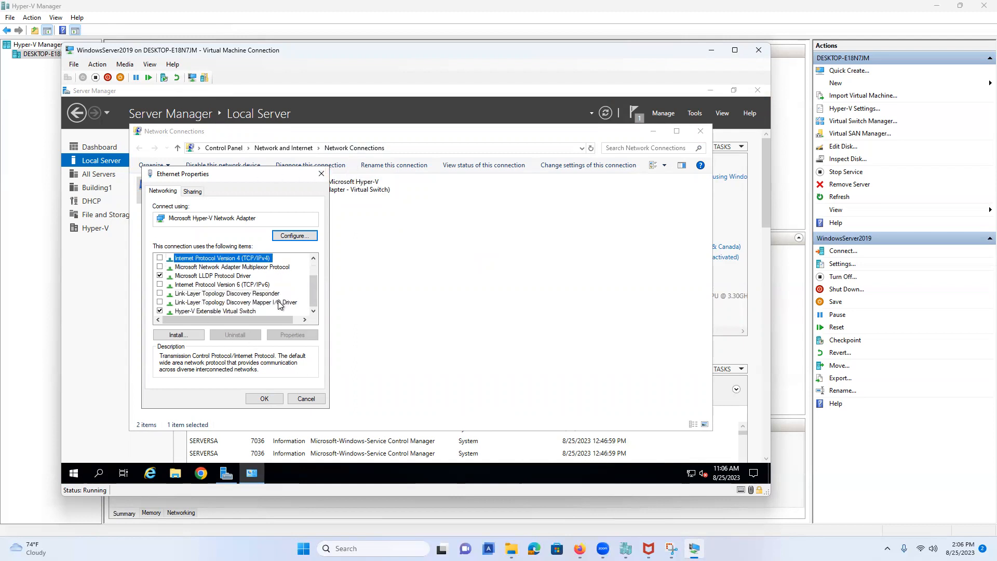
{"action": "left_click", "coordinate": [253, 311]}
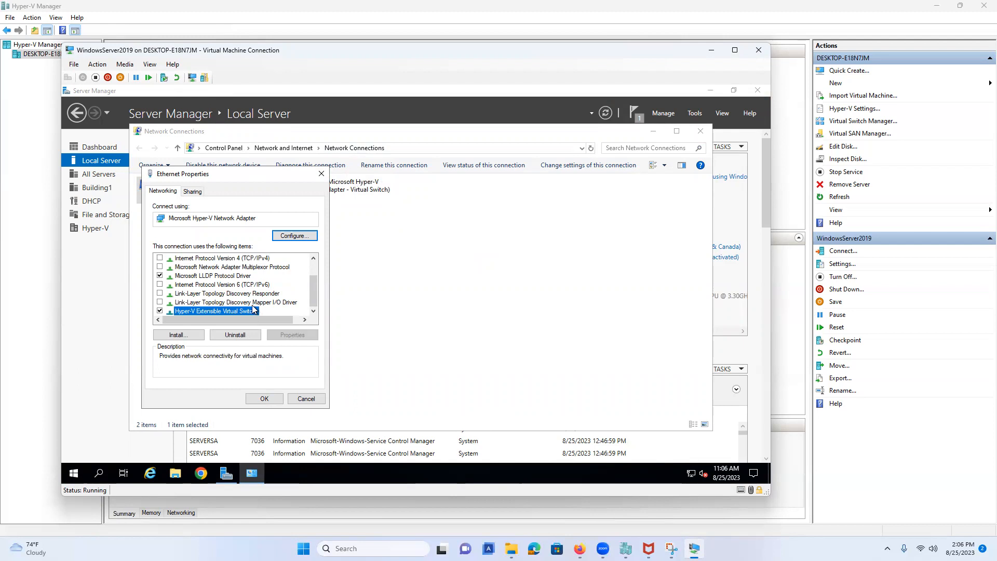
{"action": "left_click", "coordinate": [297, 401]}
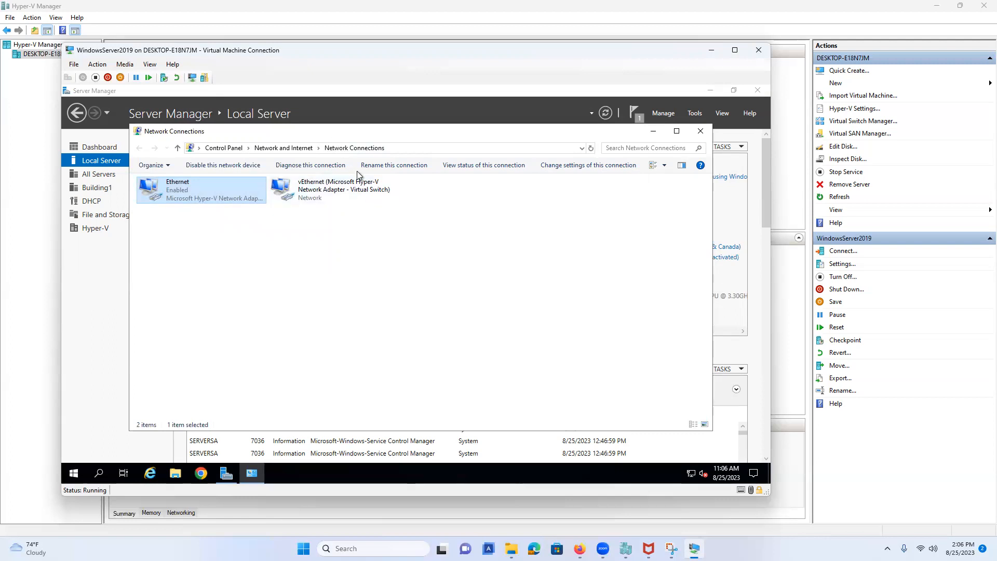
Step: Open the vEthernet adapter's IPv4 properties, with the saved connection details on hand for reference
{"action": "right_click", "coordinate": [314, 191]}
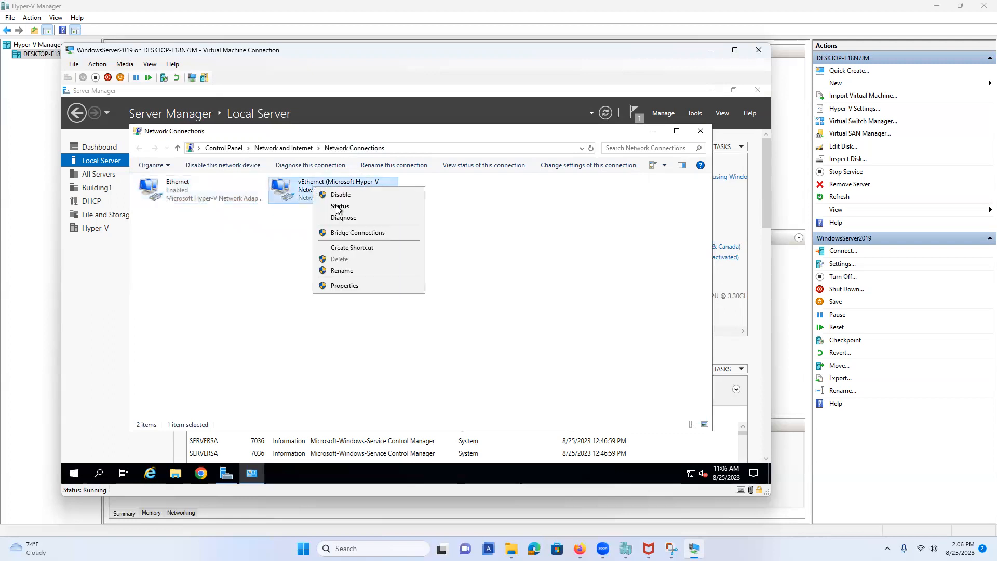
{"action": "left_click", "coordinate": [364, 286]}
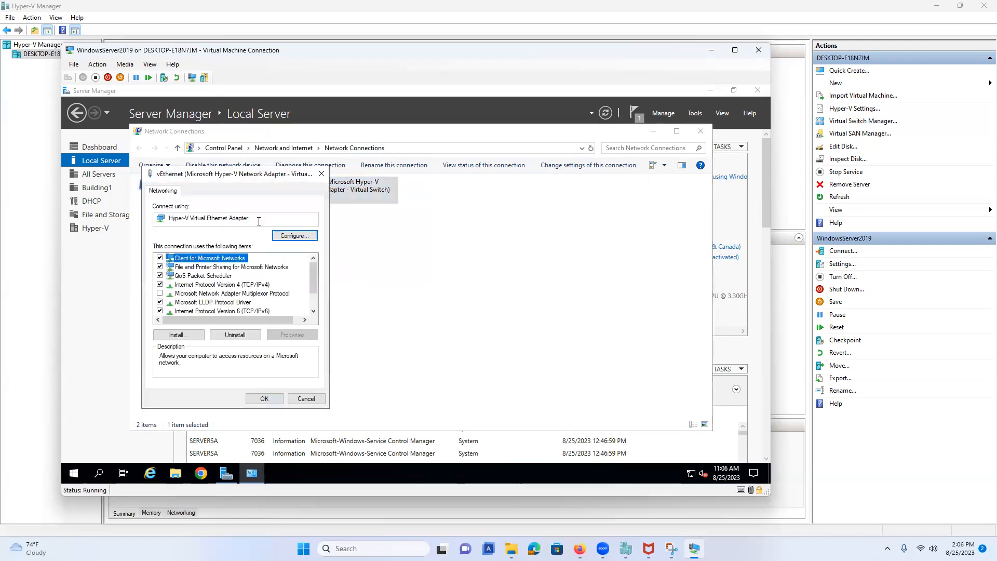
{"action": "left_click", "coordinate": [201, 287]}
{"action": "left_click", "coordinate": [274, 336]}
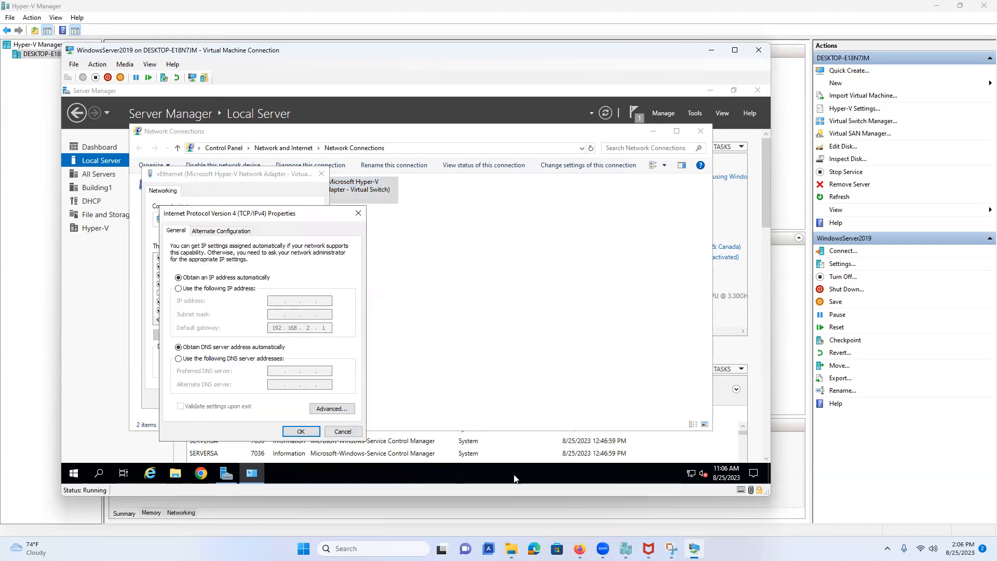
{"action": "left_click", "coordinate": [672, 549]}
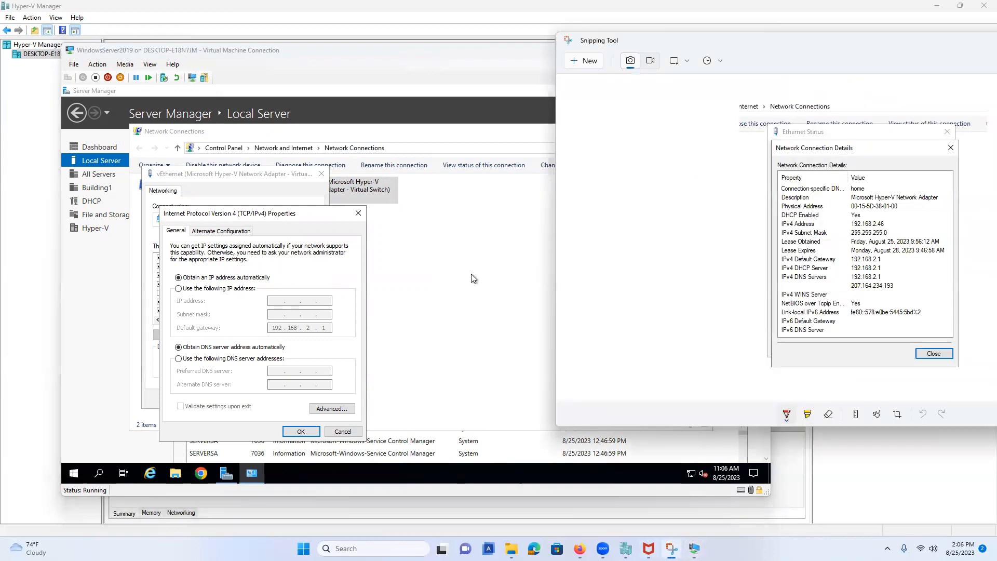
Step: Assign the vEthernet adapter static IP address 192.168.2.46 with subnet mask 255.255.255.0
{"action": "left_click", "coordinate": [211, 290]}
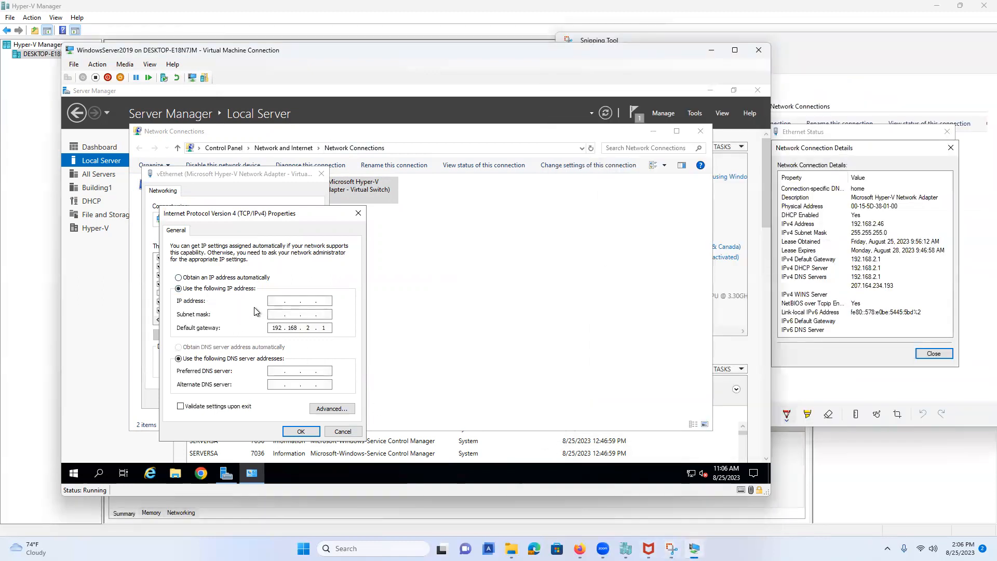
{"action": "left_click", "coordinate": [270, 300]}
{"action": "type", "text": "192 . 168"}
{"action": "type", "text": "2 ."}
{"action": "left_click", "coordinate": [326, 302]}
{"action": "type", "text": "46"}
{"action": "key", "text": "Tab"}
Step: Set DNS servers 192.168.2.1 and 207.164.234.193 and apply the IPv4 settings
{"action": "left_click", "coordinate": [272, 371]}
{"action": "type", "text": "192 . 168 . 2"}
{"action": "key", "text": "BackSpace"}
{"action": "type", "text": "2"}
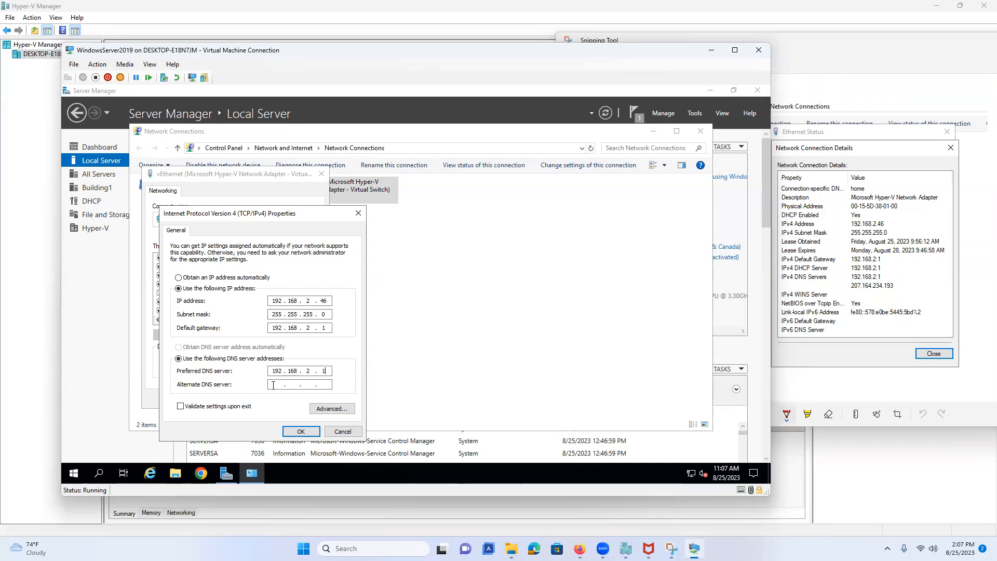
{"action": "type", "text": "207164234193"}
{"action": "left_click", "coordinate": [299, 431]}
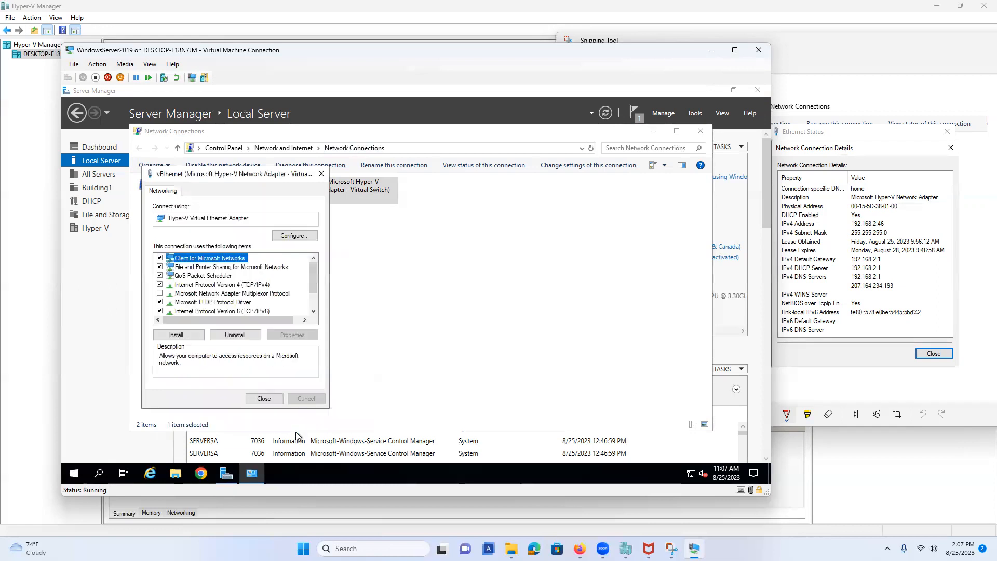
Step: Check the vEthernet adapter's connection status and details
{"action": "left_click", "coordinate": [264, 399]}
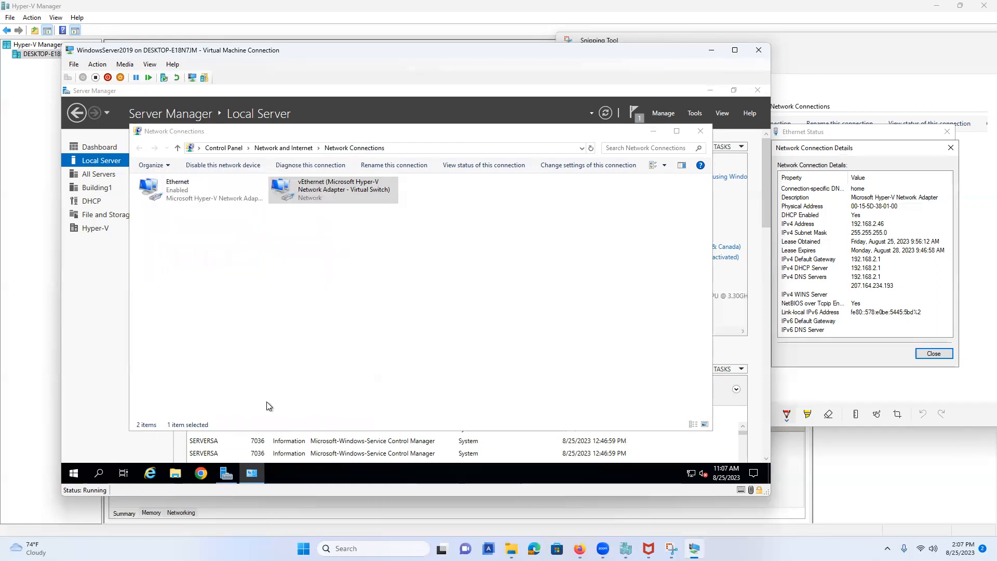
{"action": "right_click", "coordinate": [325, 194]}
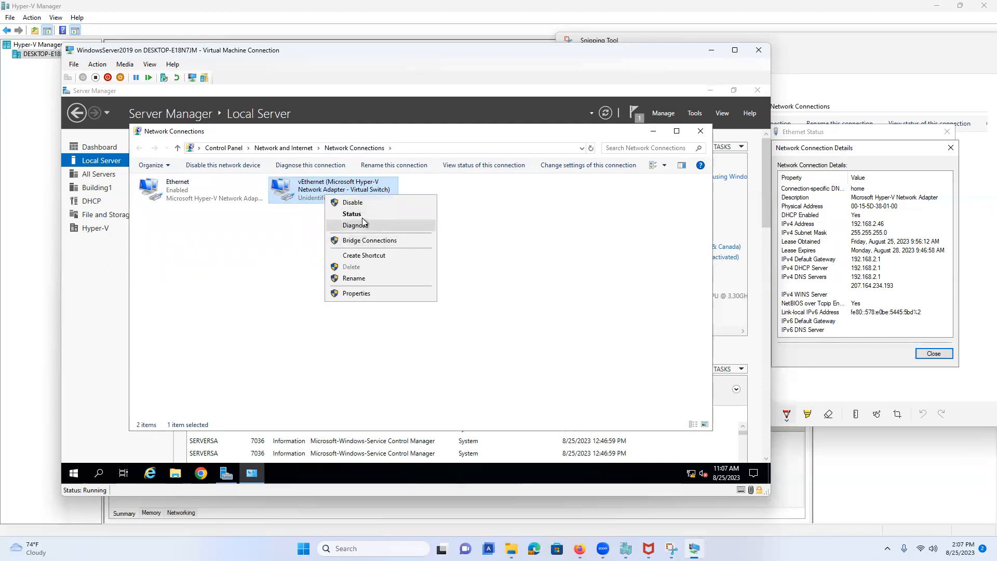
{"action": "left_click", "coordinate": [363, 215]}
{"action": "left_click", "coordinate": [359, 273]}
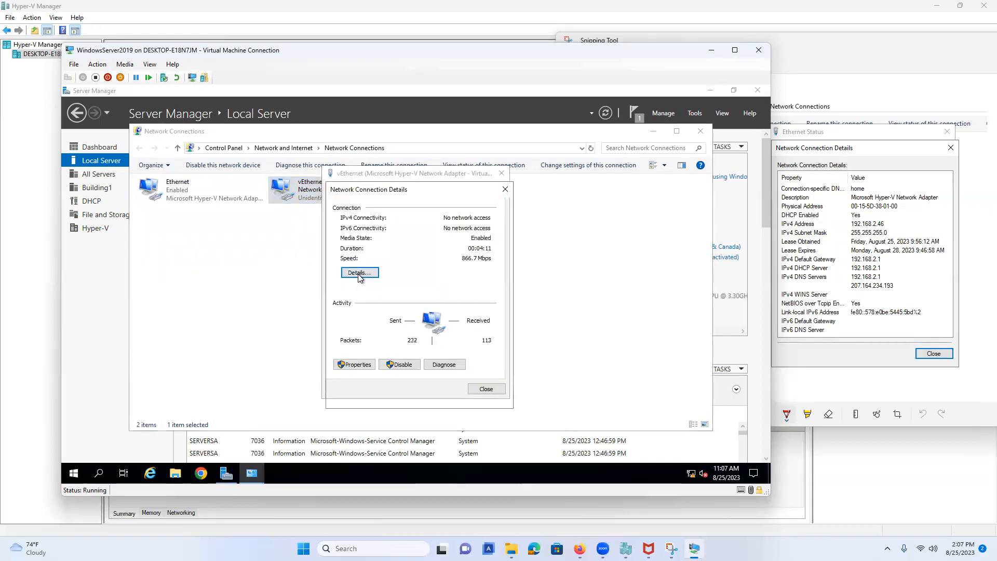
{"action": "left_click", "coordinate": [488, 396]}
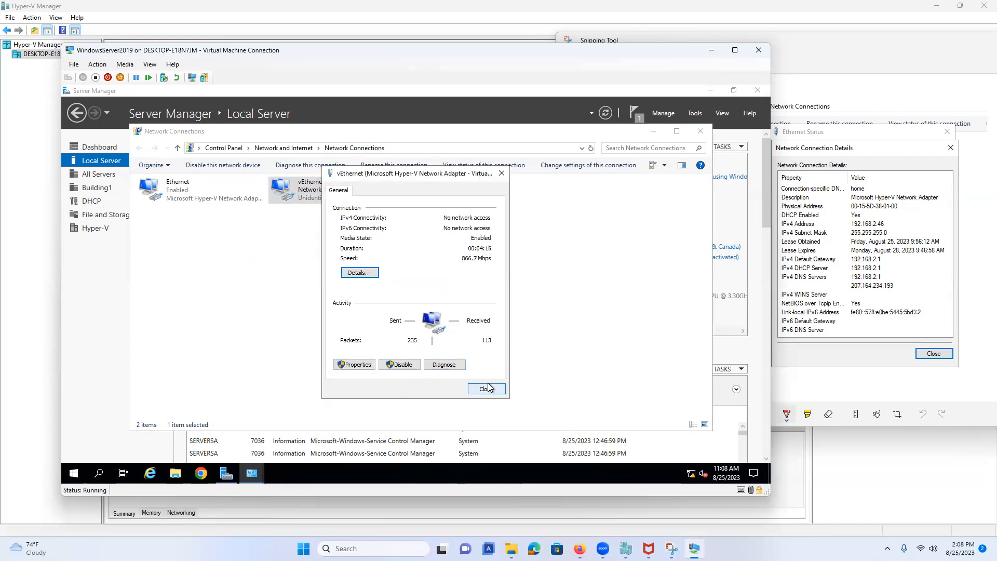
{"action": "left_click", "coordinate": [487, 390]}
Step: Re-enter the vEthernet default gateway as 192.168.2.1, apply it, and close the troubleshooter
{"action": "right_click", "coordinate": [310, 196]}
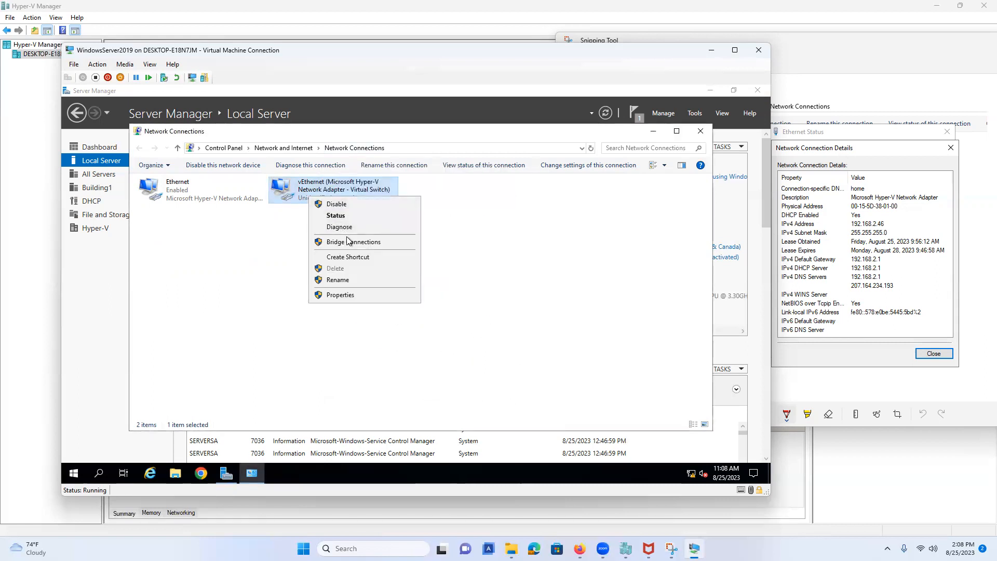
{"action": "left_click", "coordinate": [347, 296]}
{"action": "left_click", "coordinate": [228, 285]}
{"action": "left_click", "coordinate": [274, 335]}
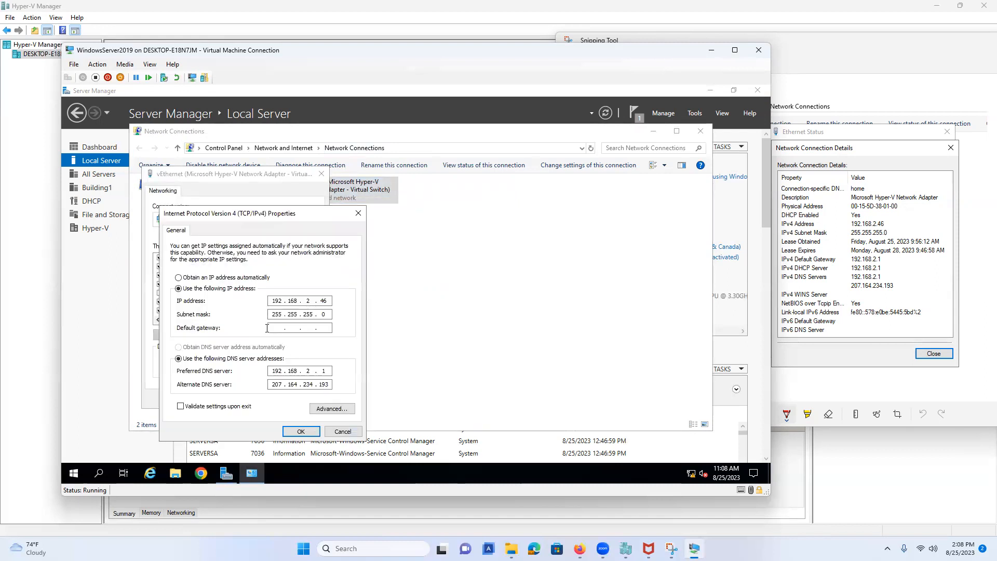
{"action": "left_click", "coordinate": [270, 330]}
{"action": "type", "text": "192.168.2."}
{"action": "left_click", "coordinate": [328, 326]}
{"action": "type", "text": "192"}
{"action": "left_click", "coordinate": [318, 325]}
{"action": "left_click", "coordinate": [322, 327]}
{"action": "type", "text": "1"}
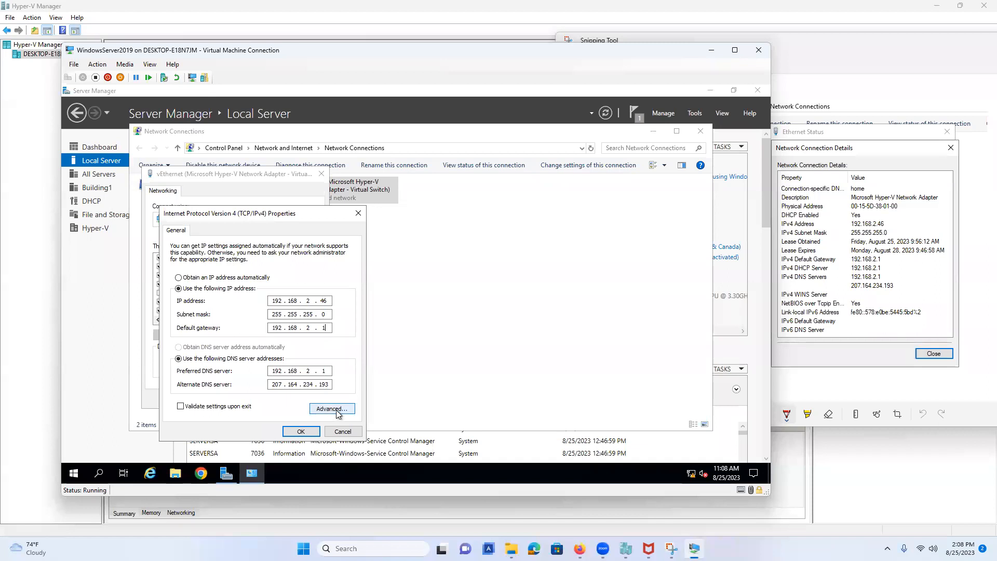
{"action": "left_click", "coordinate": [301, 427]}
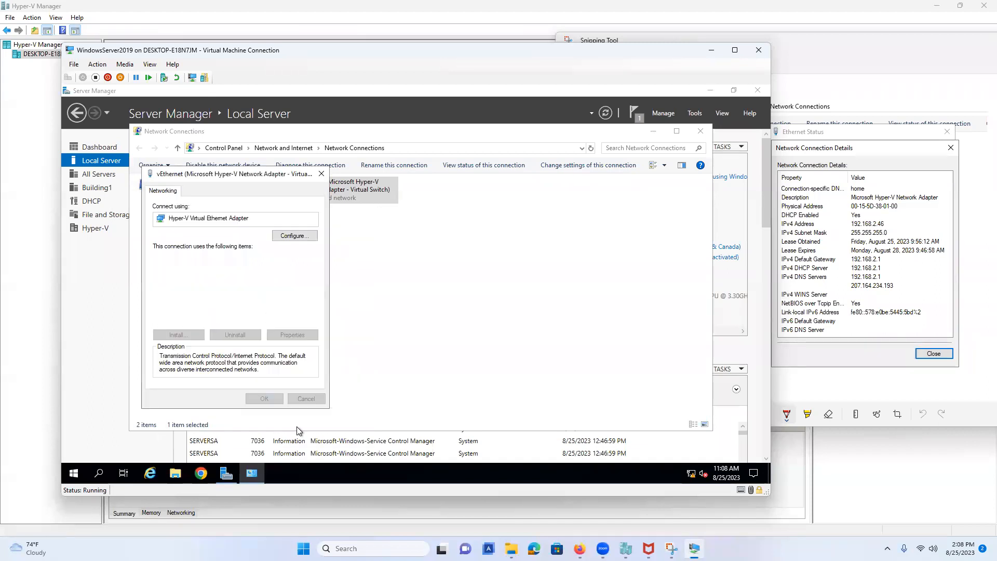
{"action": "left_click", "coordinate": [264, 399]}
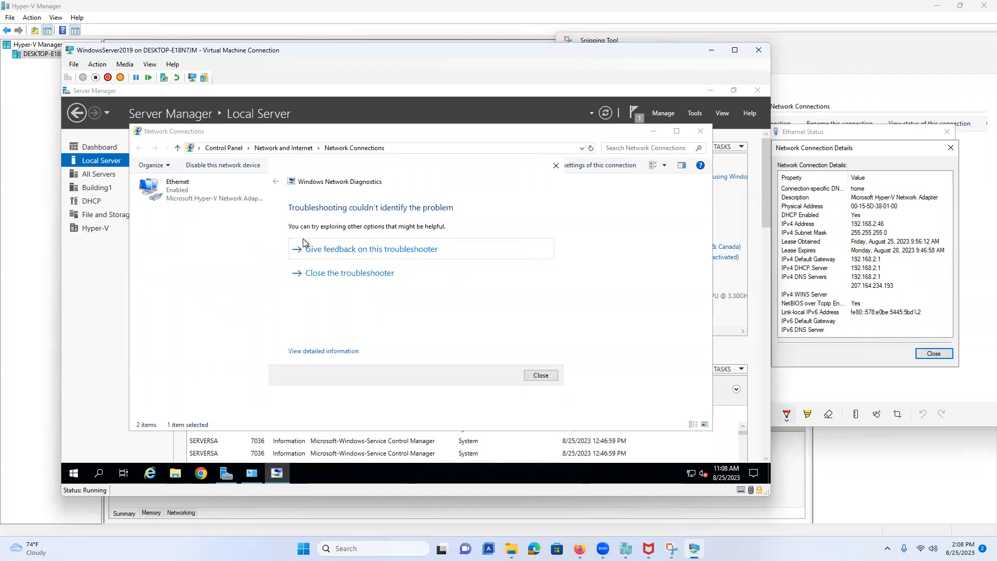
{"action": "left_click", "coordinate": [389, 277]}
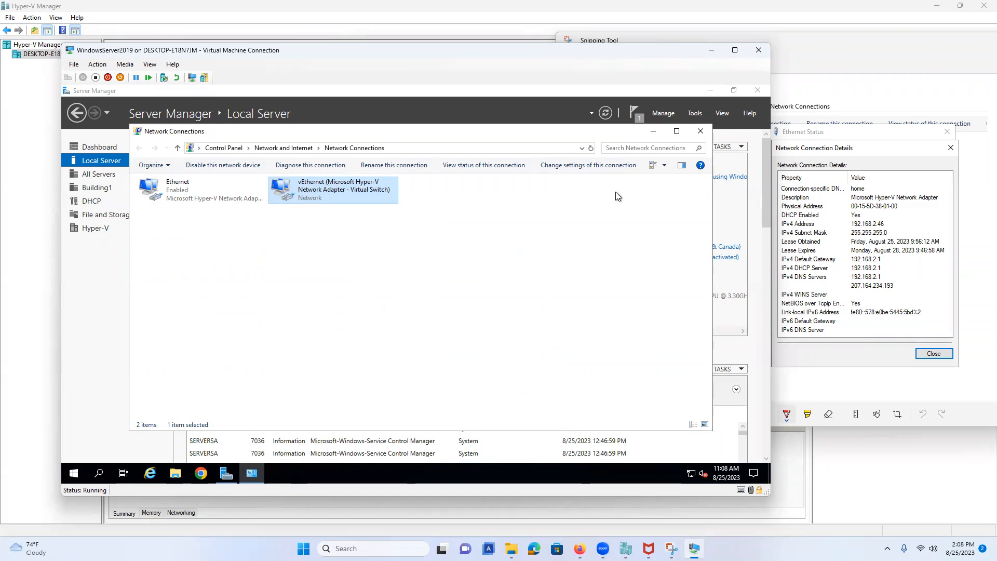
Step: Close Network Connections, launch Hyper-V Manager from Tools maximized, and select the SERVERSA host
{"action": "left_click", "coordinate": [701, 131]}
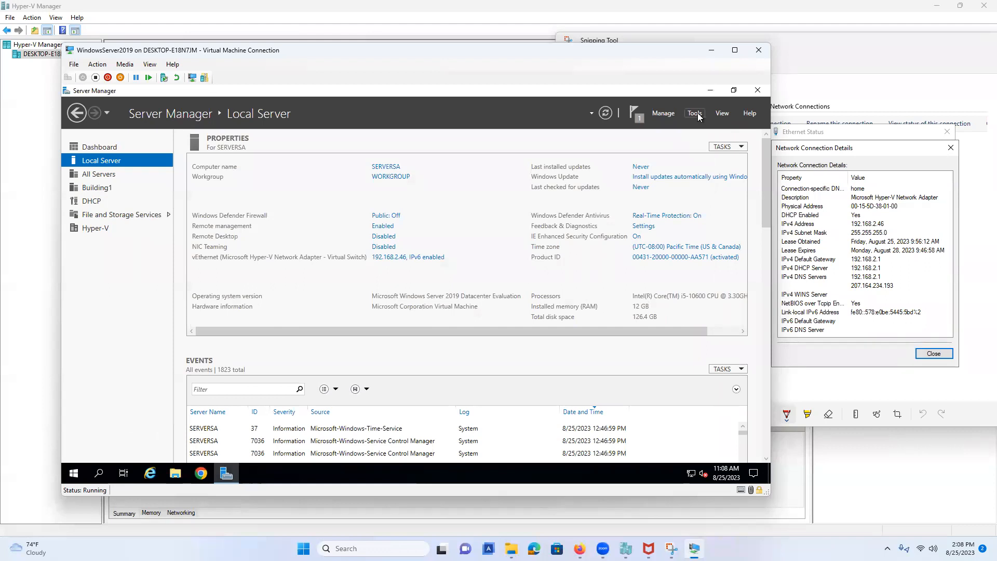
{"action": "left_click", "coordinate": [698, 114]}
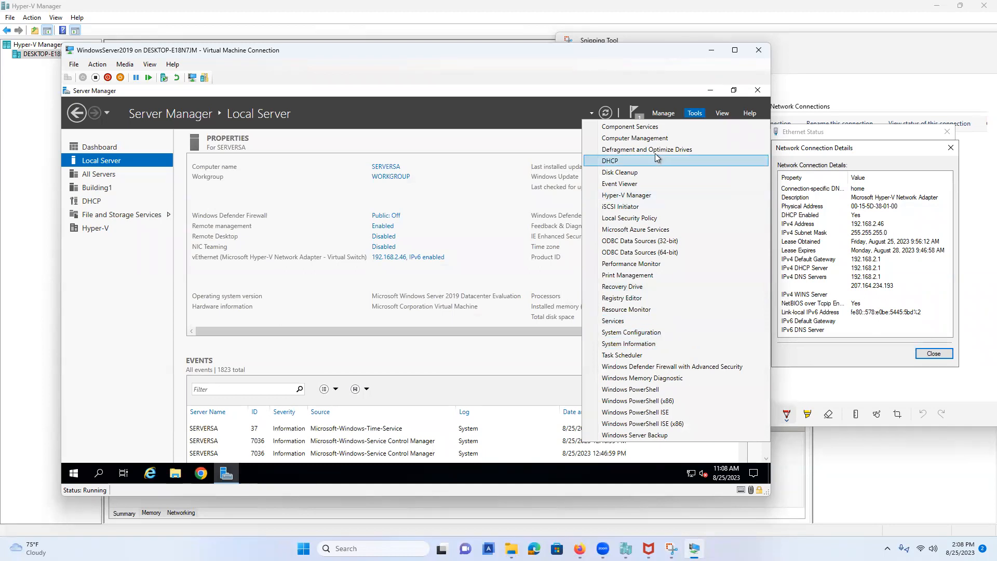
{"action": "left_click", "coordinate": [645, 197]}
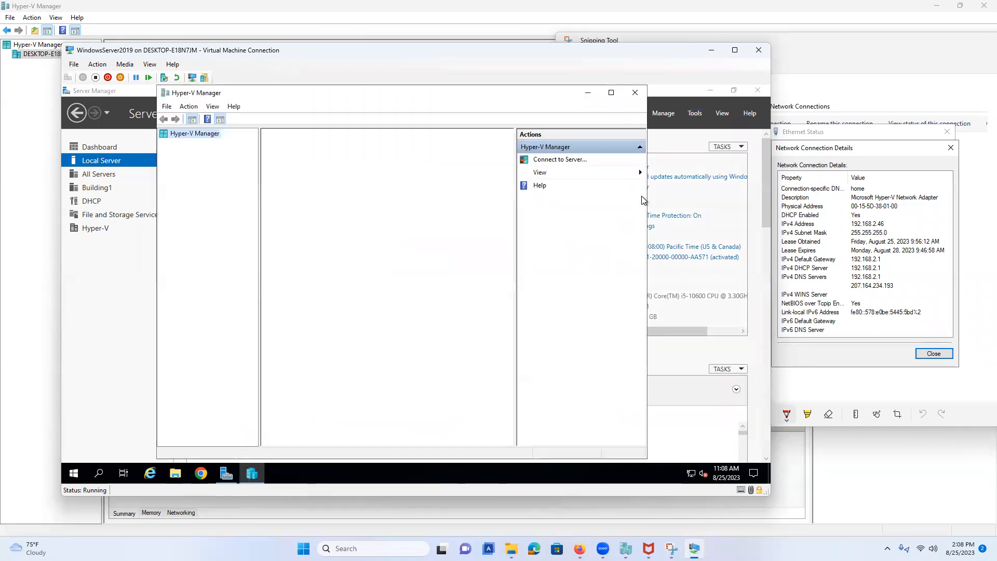
{"action": "left_click", "coordinate": [612, 94]}
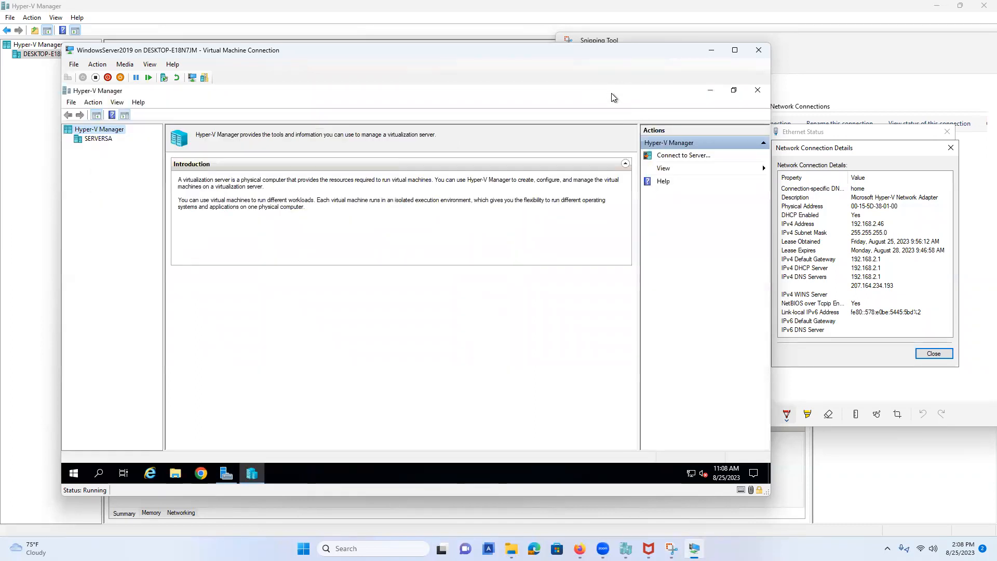
{"action": "left_click", "coordinate": [735, 50]}
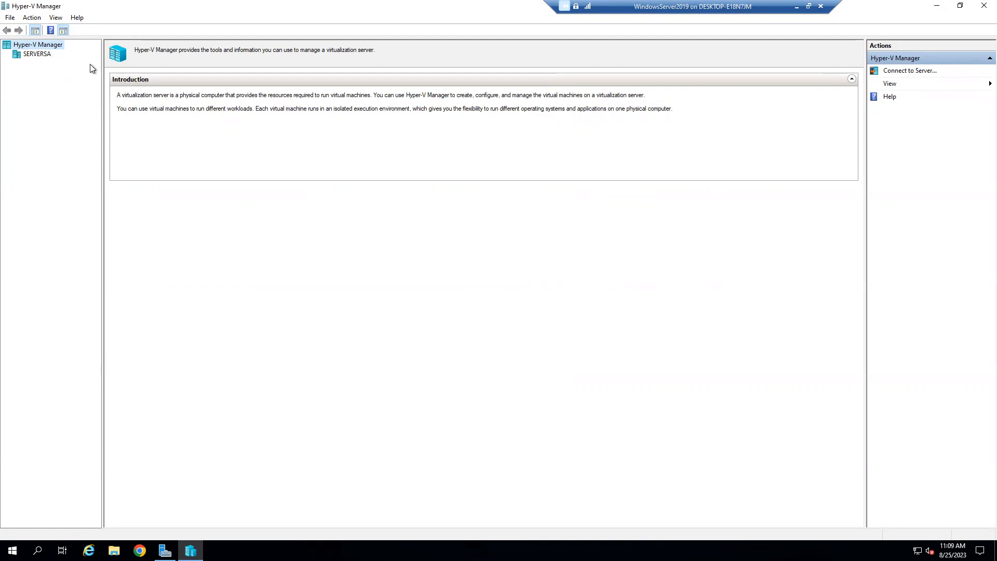
{"action": "left_click", "coordinate": [37, 54]}
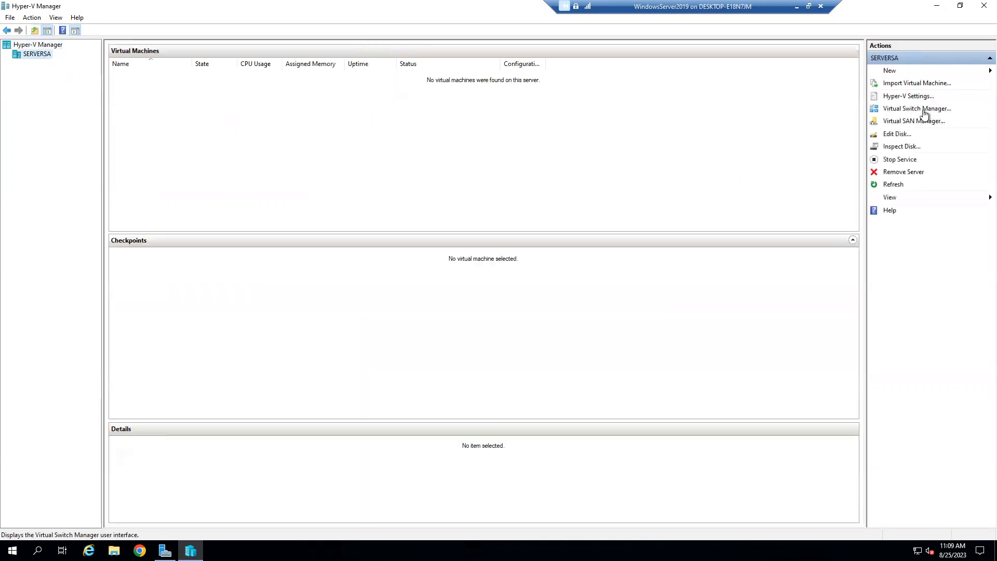
Step: Open the Virtual Switch Manager for SERVERSA and review the existing external switch's properties
{"action": "left_click", "coordinate": [925, 110]}
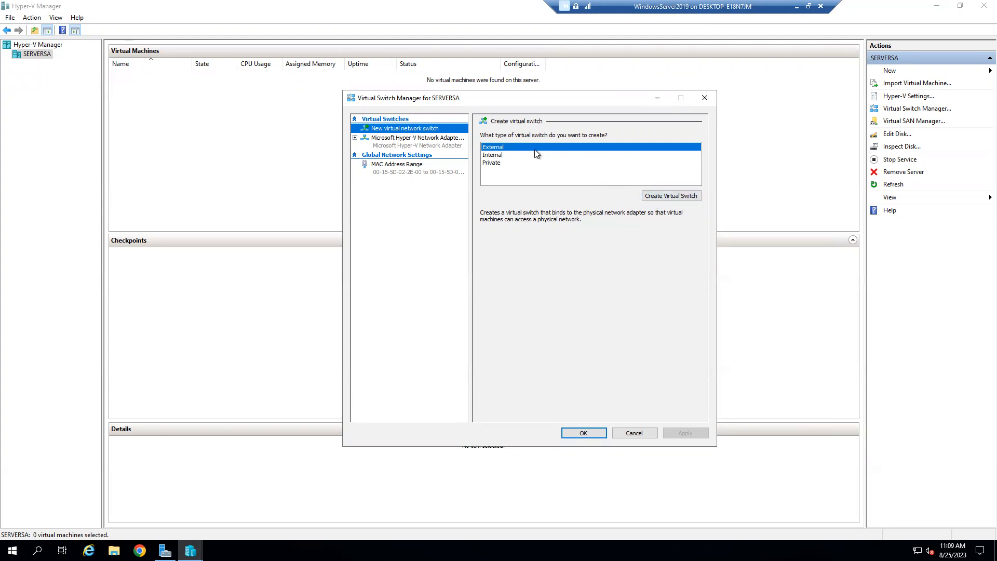
{"action": "left_click", "coordinate": [439, 142]}
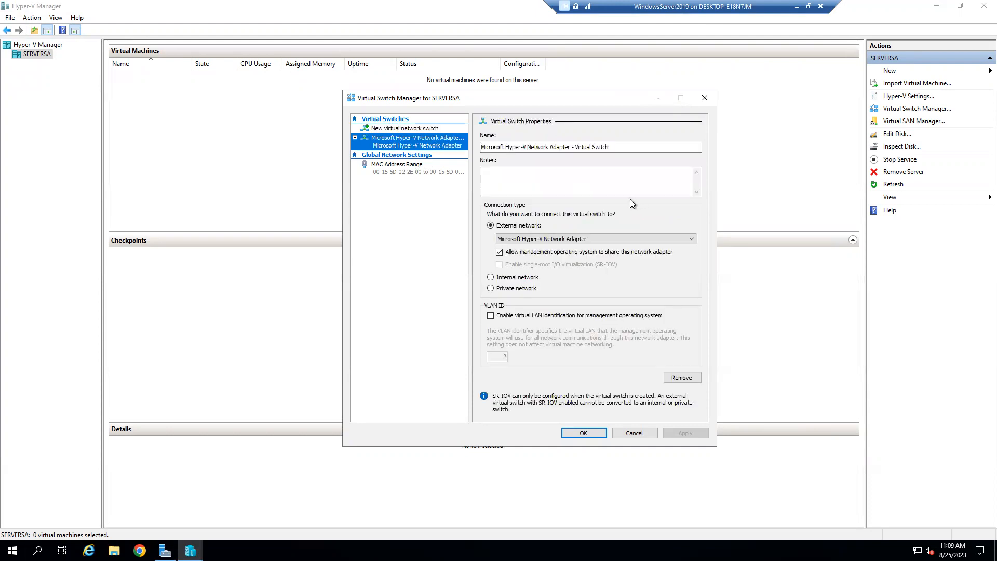
{"action": "left_click", "coordinate": [427, 132]}
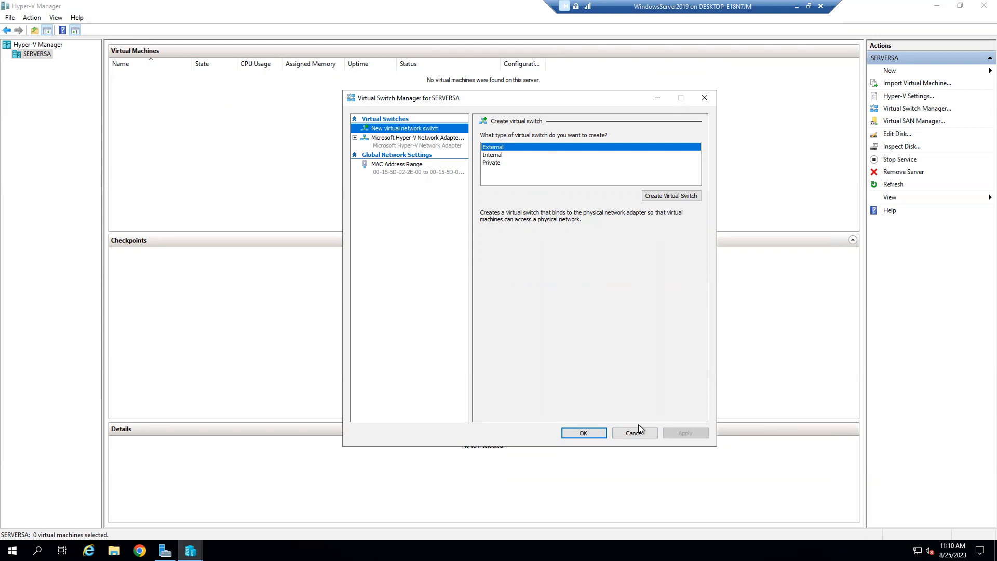
{"action": "left_click", "coordinate": [463, 143]}
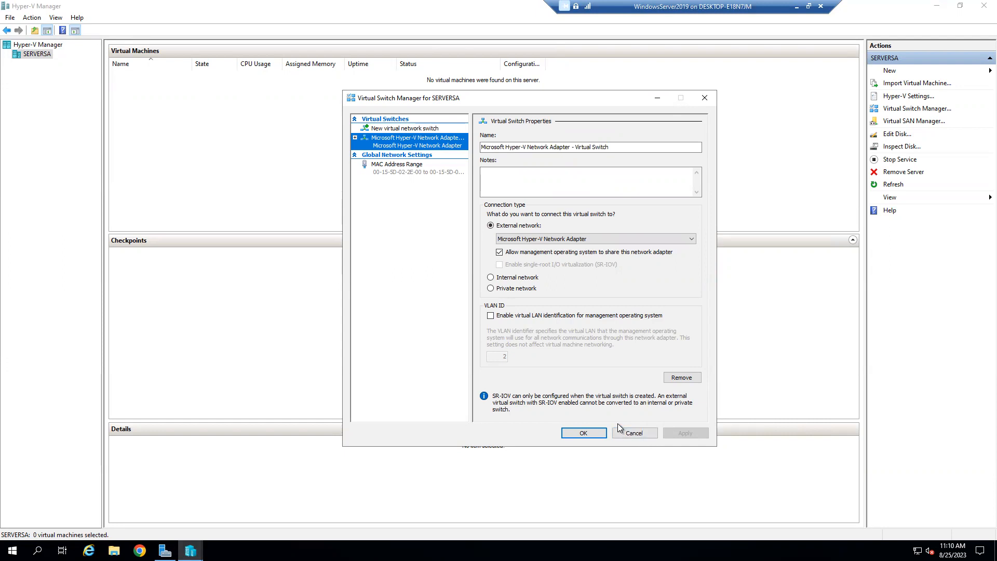
Step: Choose Internal as the new switch type, after rechecking the external switch's adapter
{"action": "left_click", "coordinate": [437, 129]}
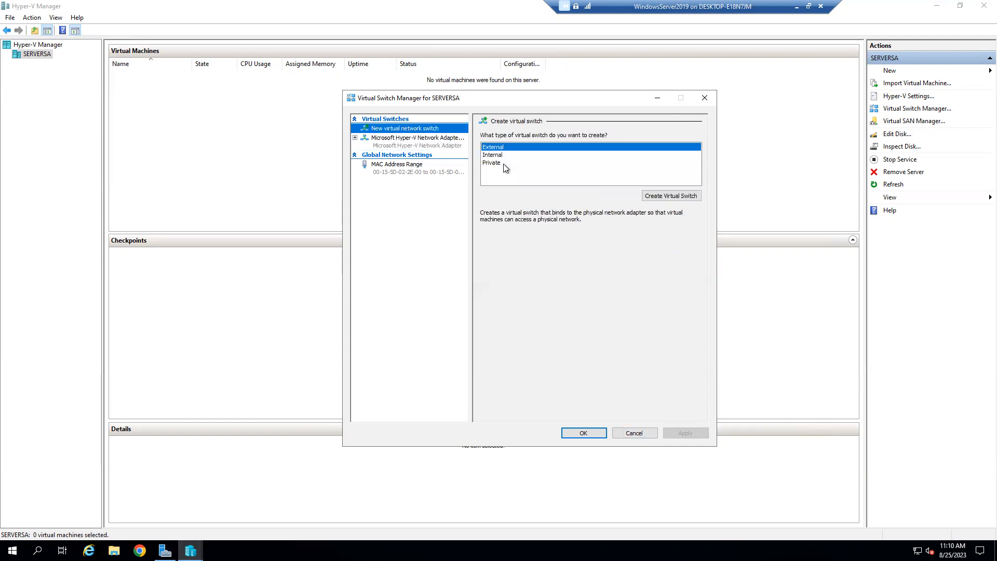
{"action": "left_click", "coordinate": [495, 155]}
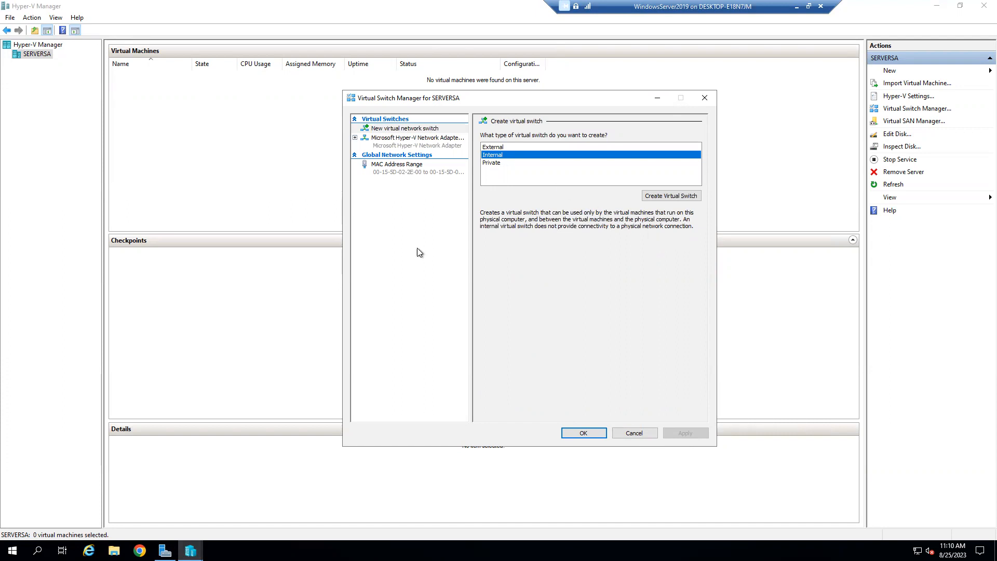
{"action": "left_click", "coordinate": [409, 142]}
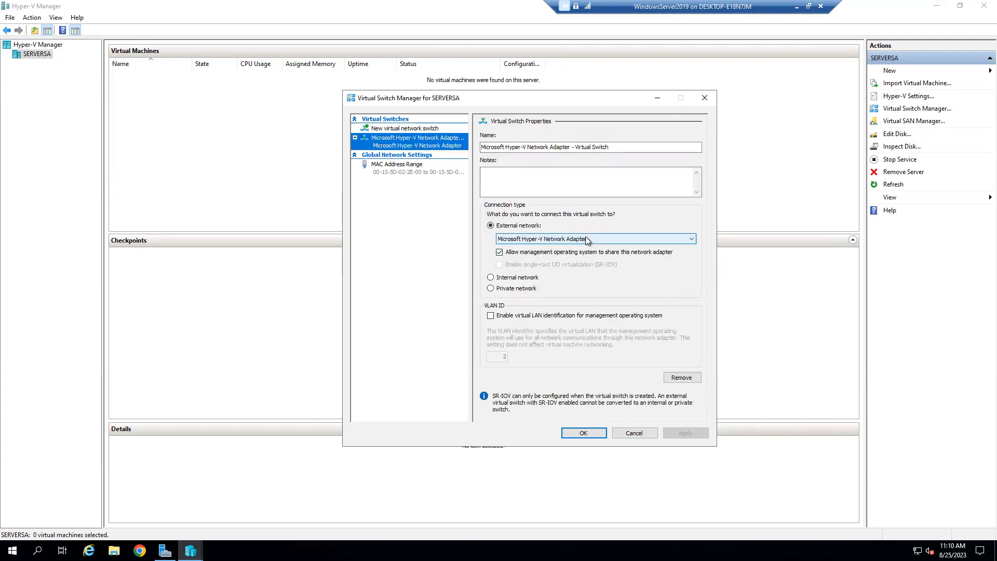
{"action": "left_click", "coordinate": [587, 239]}
{"action": "left_click", "coordinate": [587, 239]}
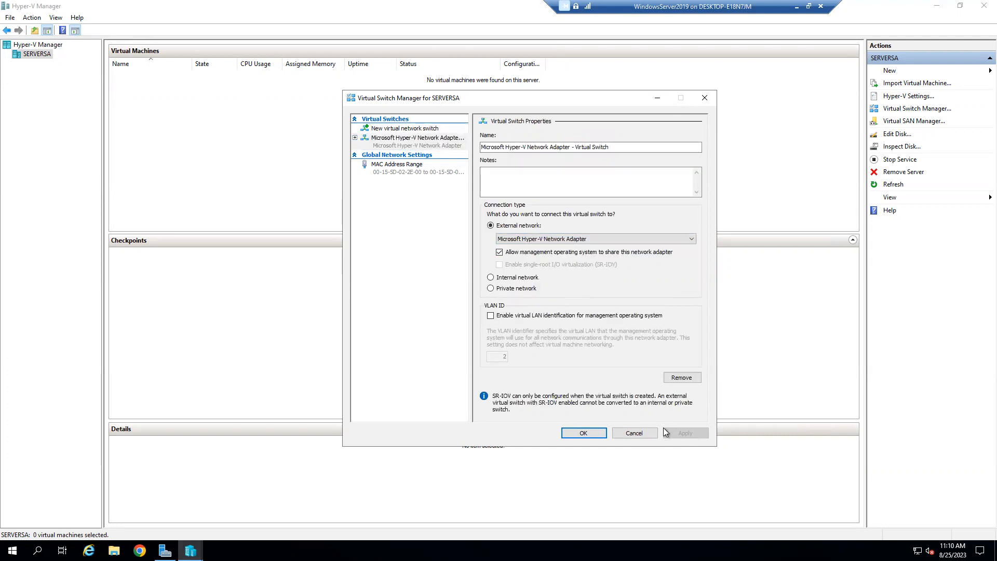
{"action": "left_click", "coordinate": [426, 131]}
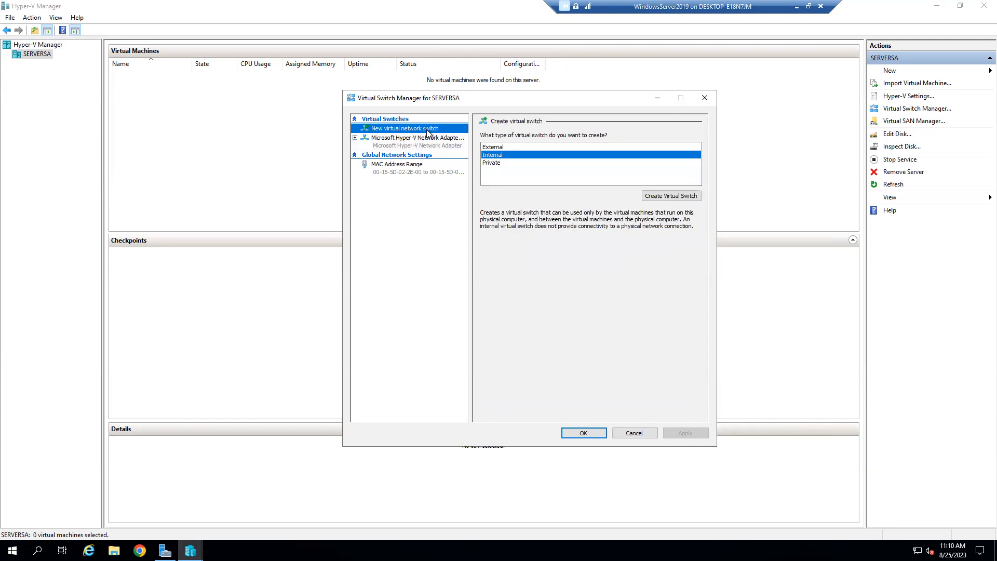
Step: Create the internal switch named 'Internal Virtual Switch', apply it and close the manager
{"action": "left_click", "coordinate": [691, 195]}
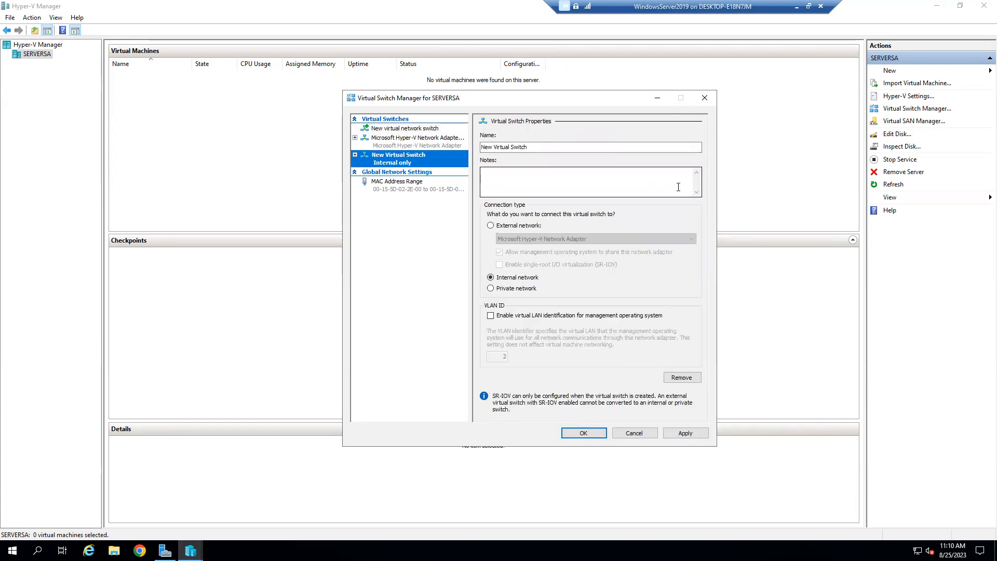
{"action": "double_click", "coordinate": [486, 147]}
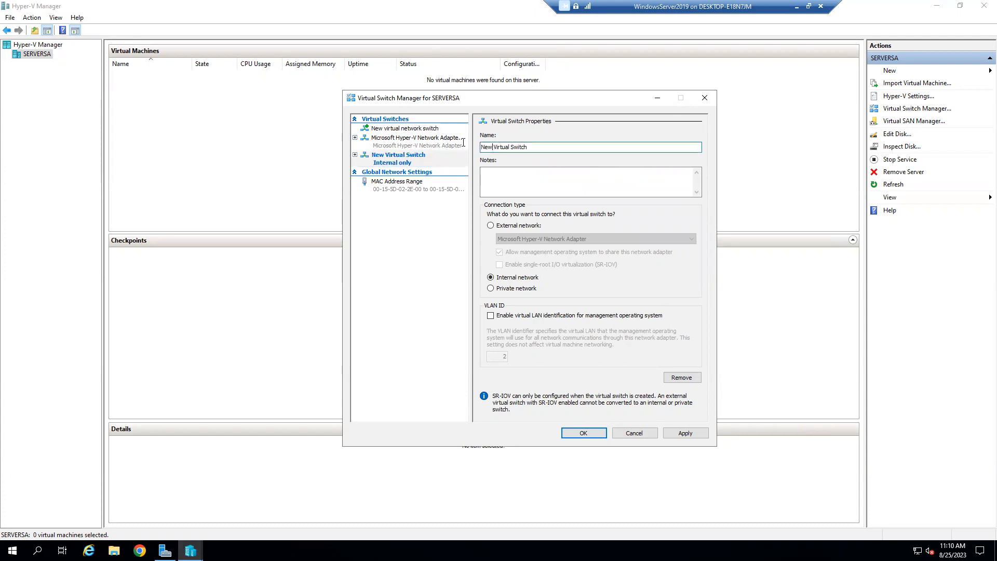
{"action": "type", "text": "Internal"}
{"action": "left_click", "coordinate": [680, 435]}
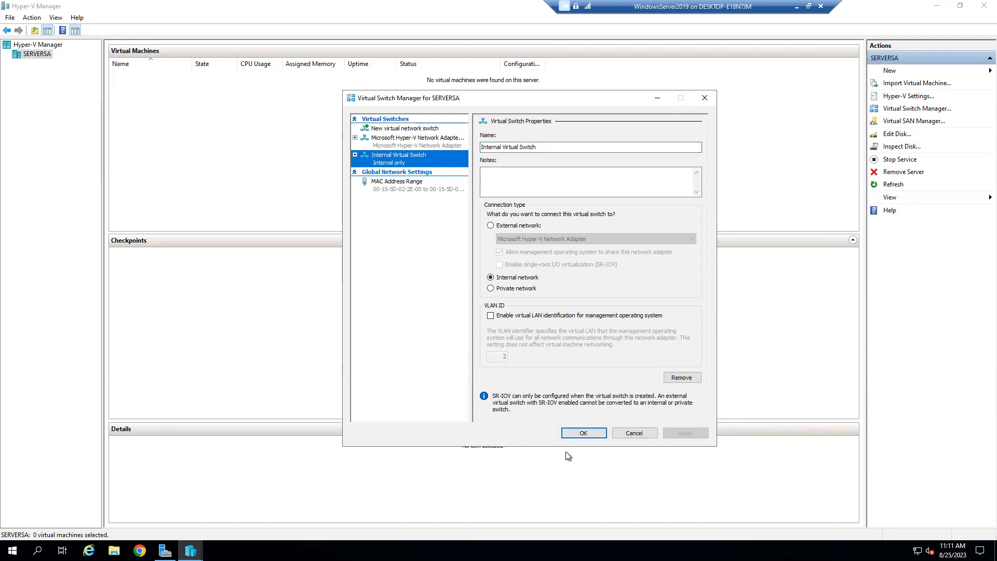
{"action": "left_click", "coordinate": [581, 439]}
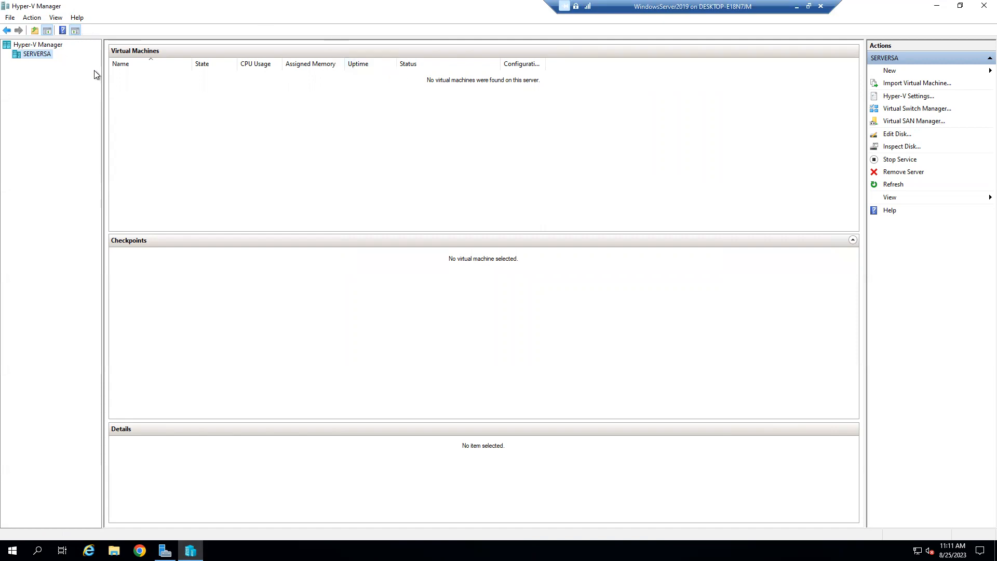
Step: Minimize Hyper-V Manager and refresh Local Server properties to show the Internal Virtual Switch adapter
{"action": "left_click", "coordinate": [938, 6]}
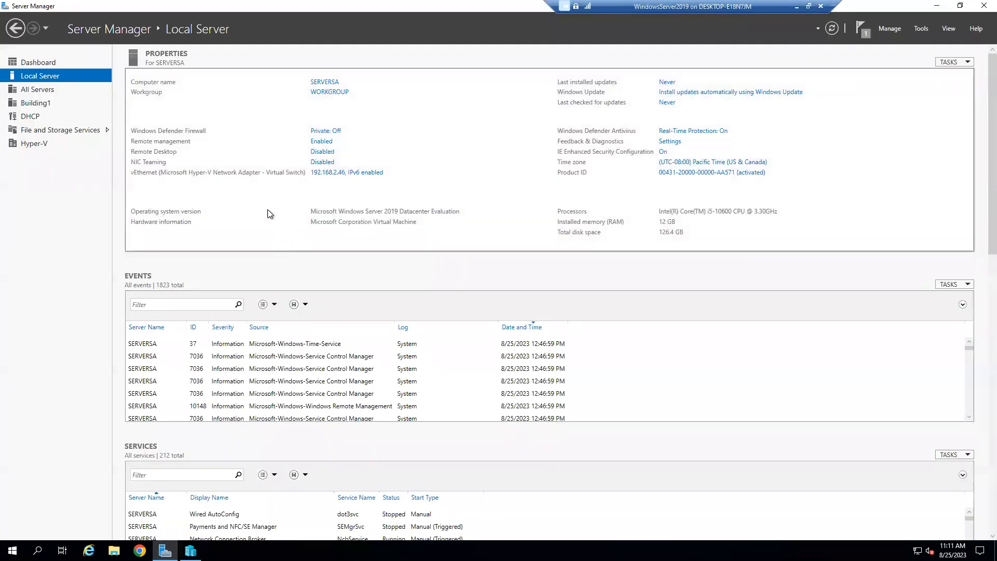
{"action": "left_click", "coordinate": [951, 62]}
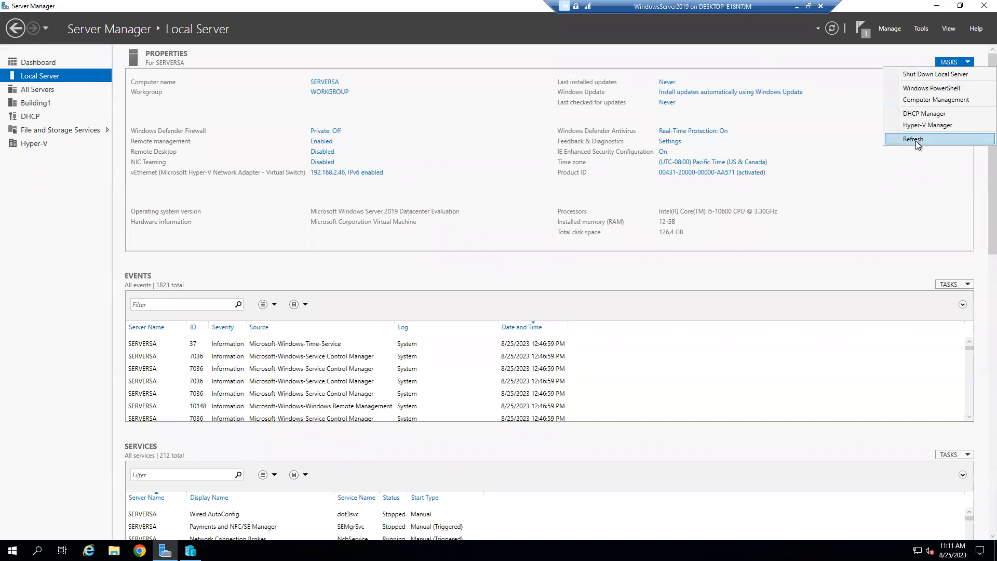
{"action": "left_click", "coordinate": [915, 141]}
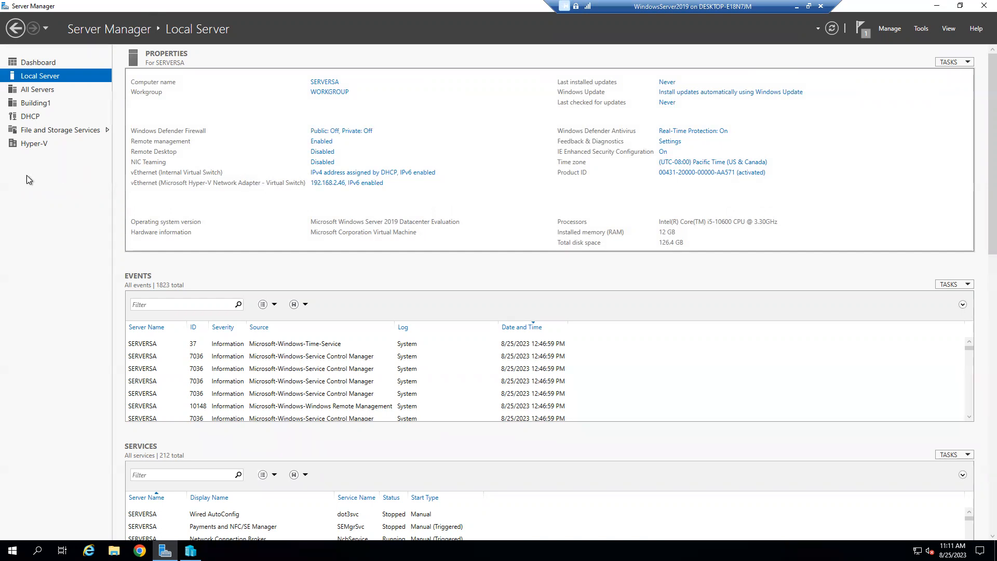
{"action": "left_click", "coordinate": [960, 5]}
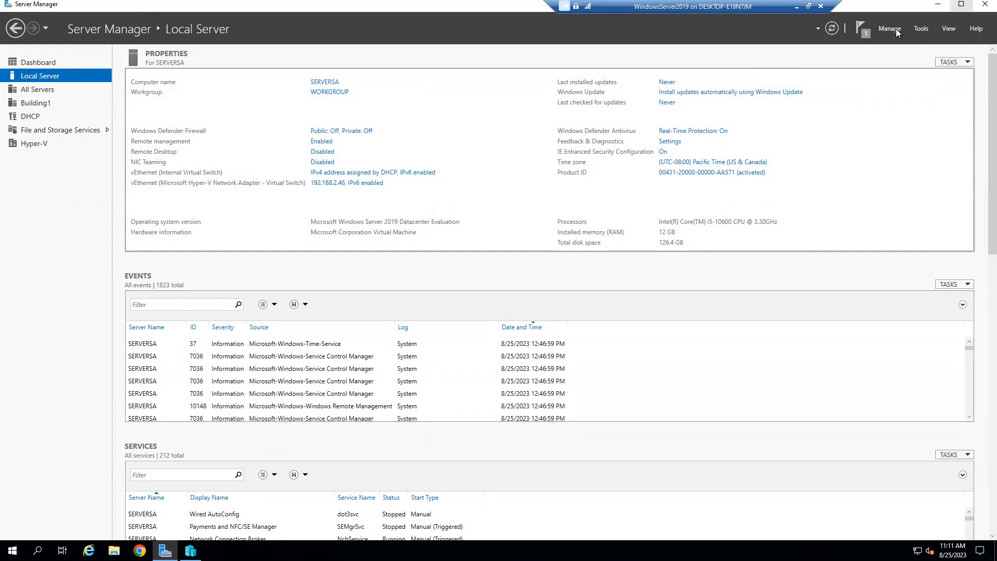
{"action": "left_click", "coordinate": [960, 5]}
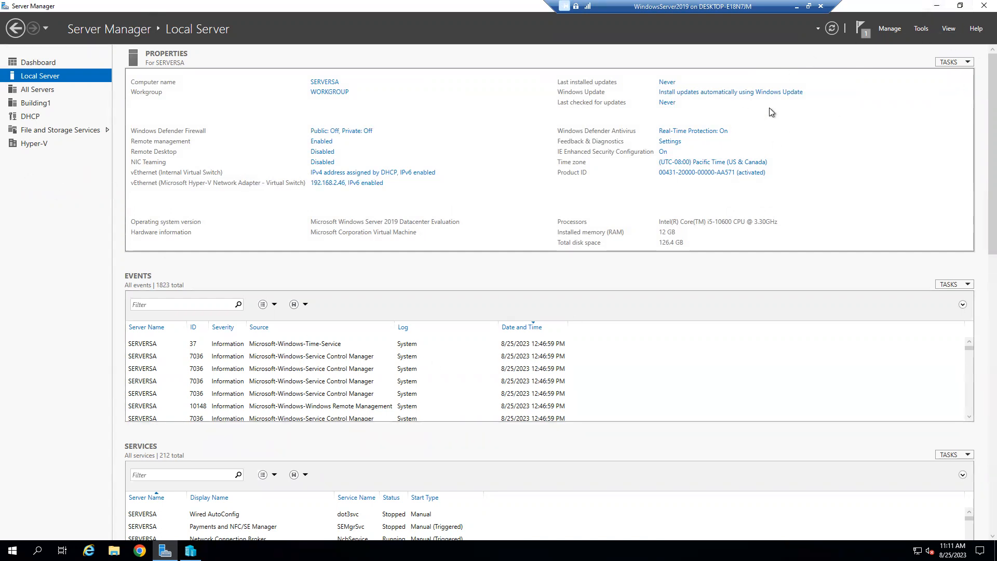
{"action": "left_click", "coordinate": [961, 6]}
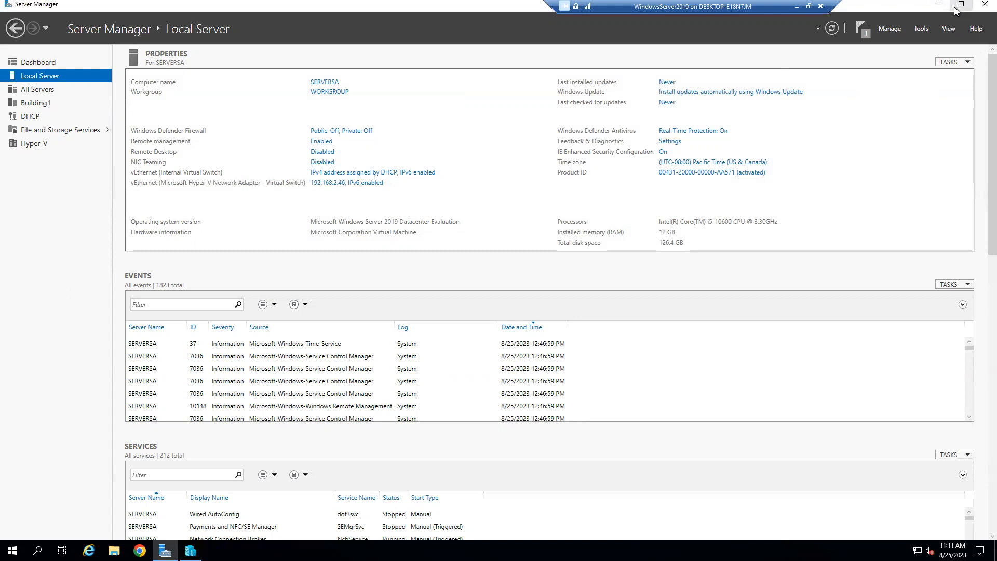
{"action": "left_click", "coordinate": [921, 29]}
Step: Rename SERVERSA's existing external switch to 'External Virtual Switch' and apply the change
{"action": "left_click", "coordinate": [851, 111]}
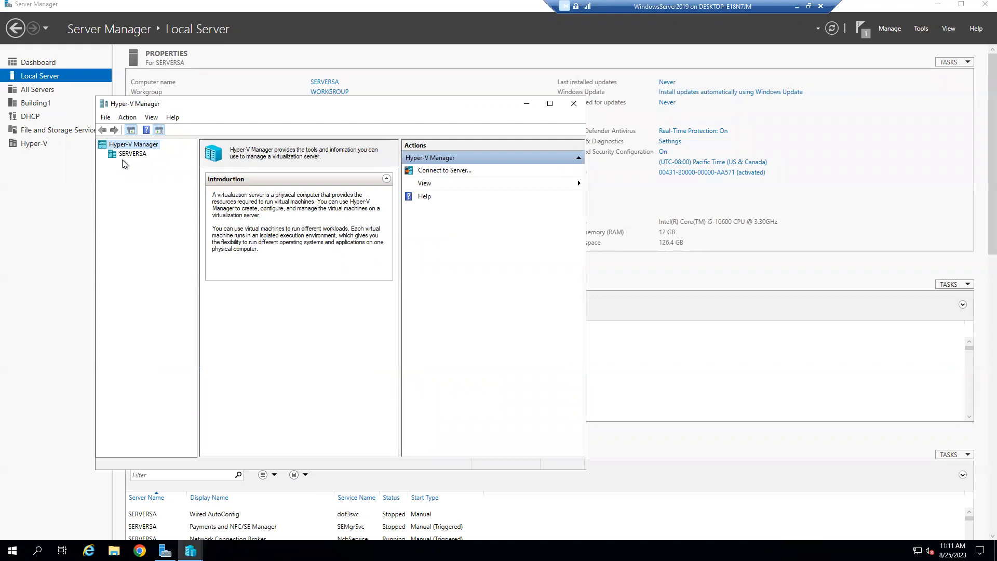
{"action": "left_click", "coordinate": [130, 154]}
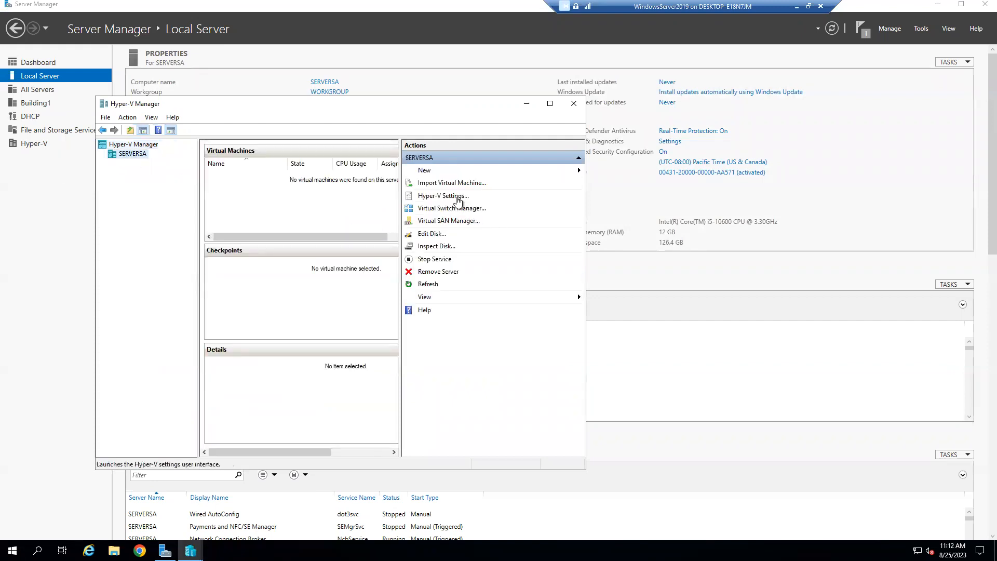
{"action": "left_click", "coordinate": [471, 212]}
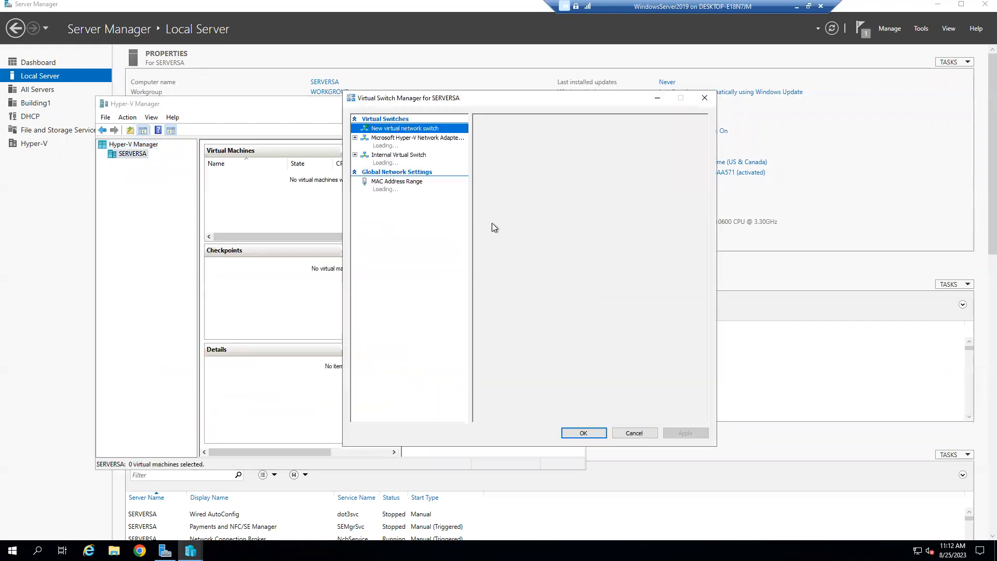
{"action": "left_click", "coordinate": [418, 145]}
{"action": "left_click_drag", "start_coordinate": [576, 145], "coordinate": [481, 147]}
{"action": "type", "text": "External Virtual Switch"}
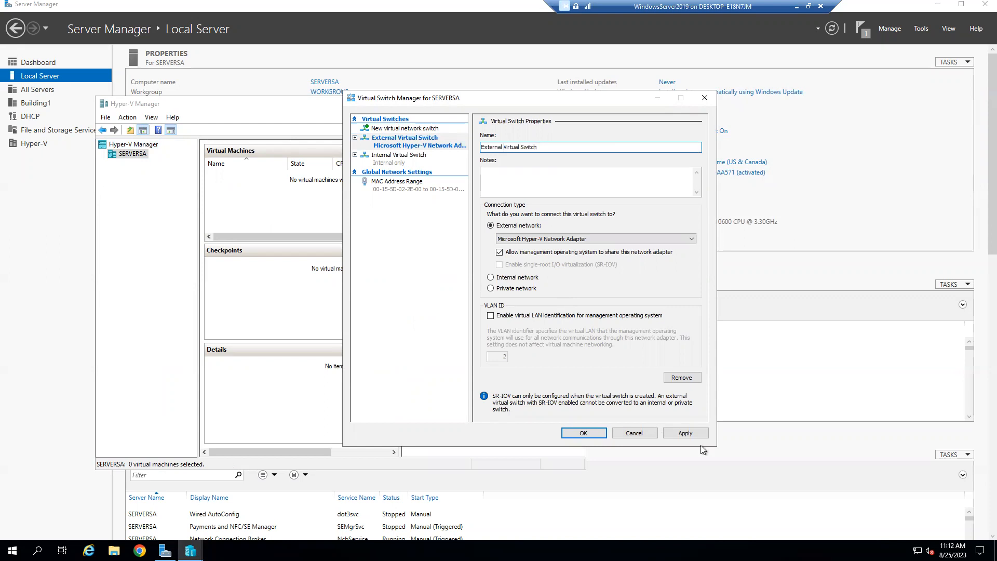
{"action": "left_click", "coordinate": [684, 434]}
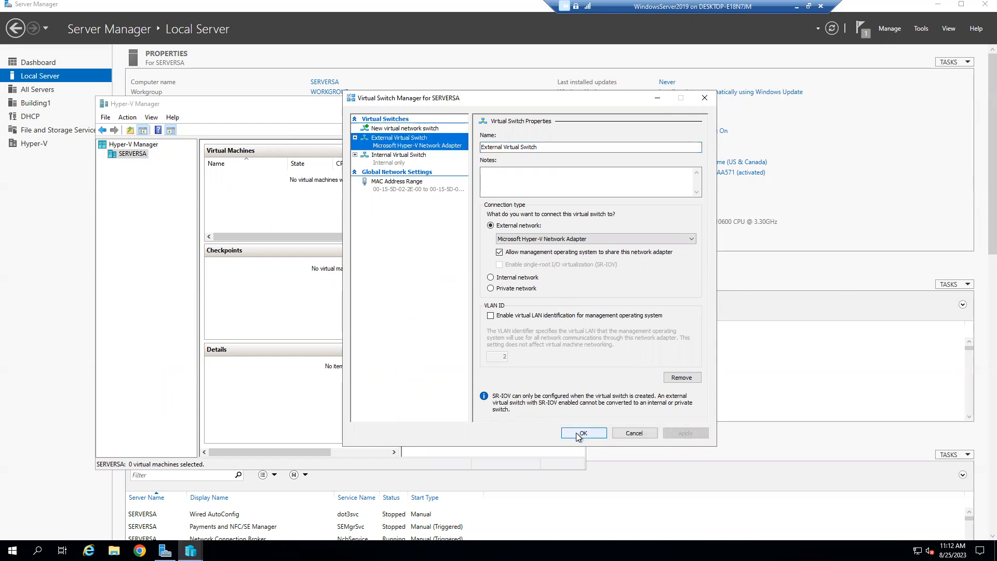
{"action": "left_click", "coordinate": [576, 434]}
{"action": "left_click", "coordinate": [691, 195]}
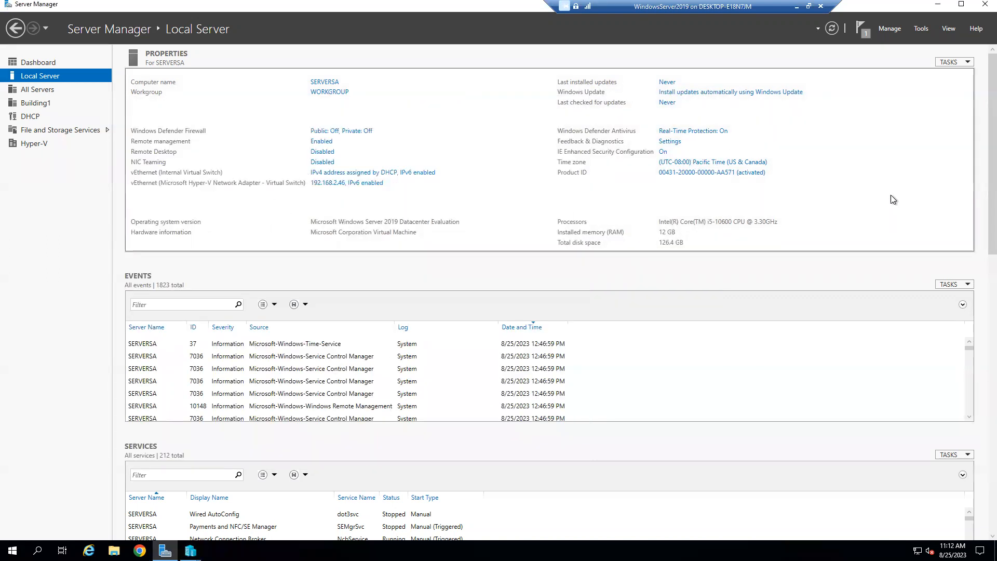
Step: Refresh Local Server properties so 192.168.2.46 shows as vEthernet (External Virtual Switch)
{"action": "left_click", "coordinate": [955, 63]}
{"action": "left_click", "coordinate": [837, 97]}
{"action": "left_click", "coordinate": [957, 63]}
{"action": "left_click", "coordinate": [908, 140]}
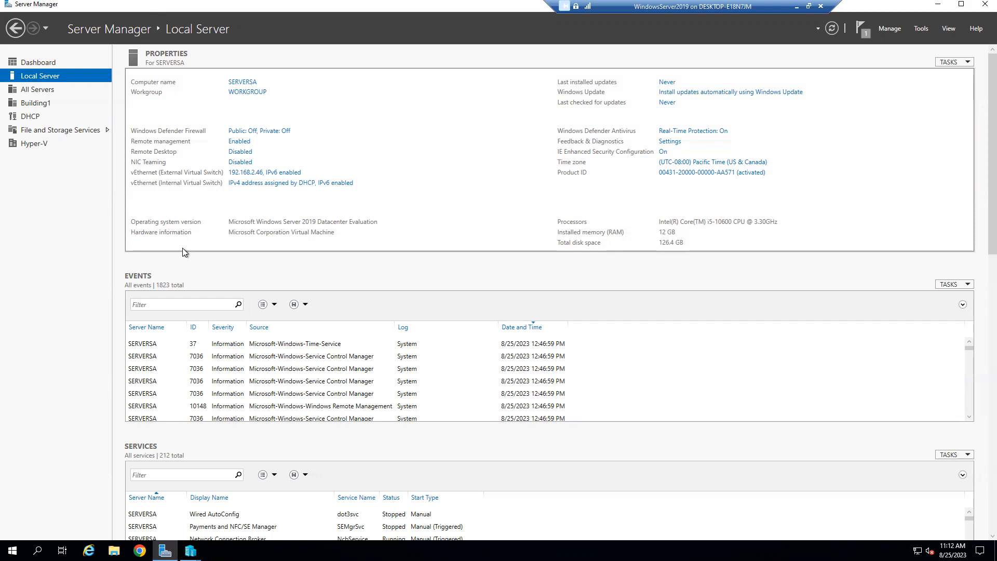
Step: Open the TCP/IPv4 properties of the vEthernet (Internal Virtual Switch) adapter
{"action": "left_click", "coordinate": [292, 184]}
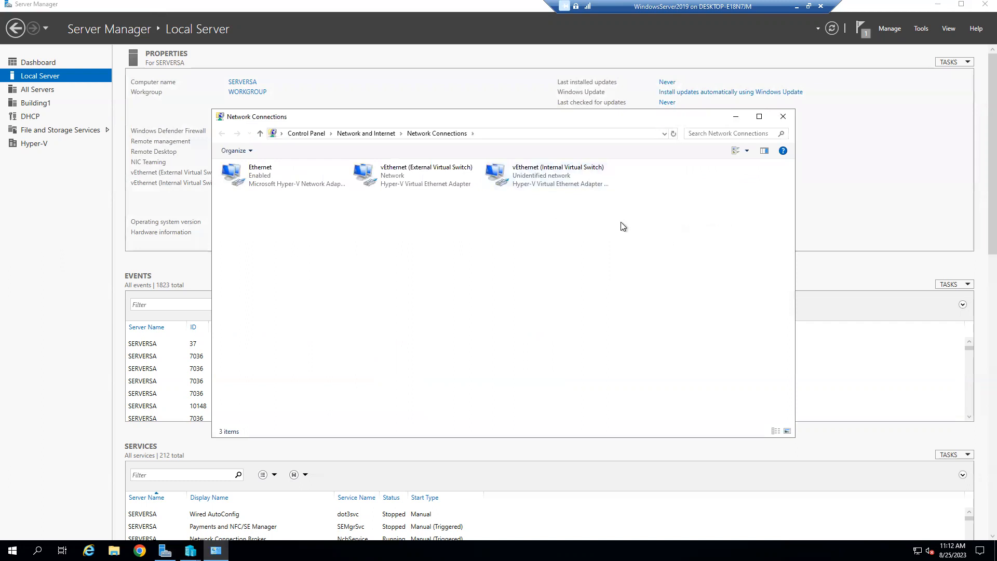
{"action": "right_click", "coordinate": [588, 191]}
{"action": "key", "text": "Escape"}
{"action": "right_click", "coordinate": [554, 170]}
{"action": "left_click", "coordinate": [578, 273]}
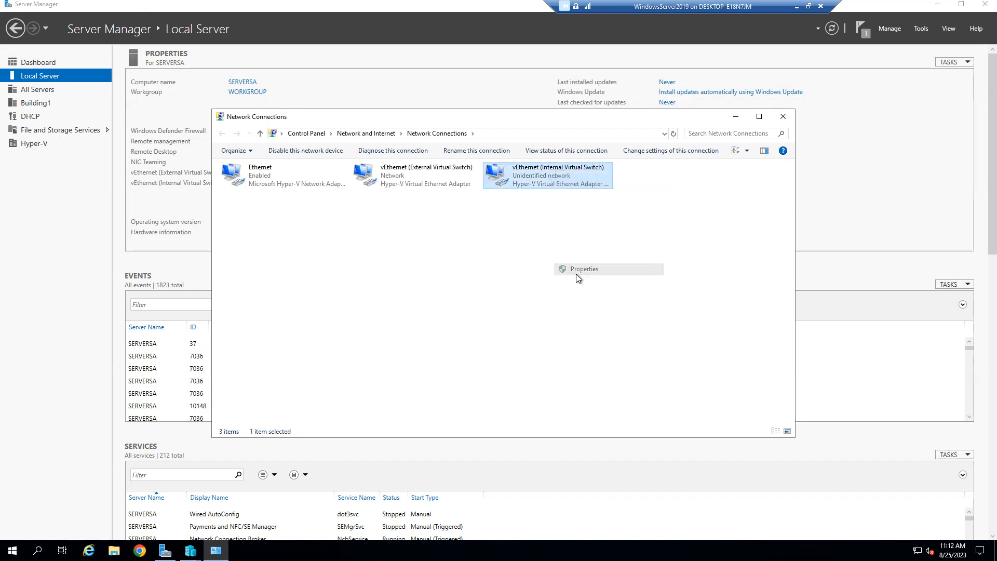
{"action": "left_click", "coordinate": [320, 270]}
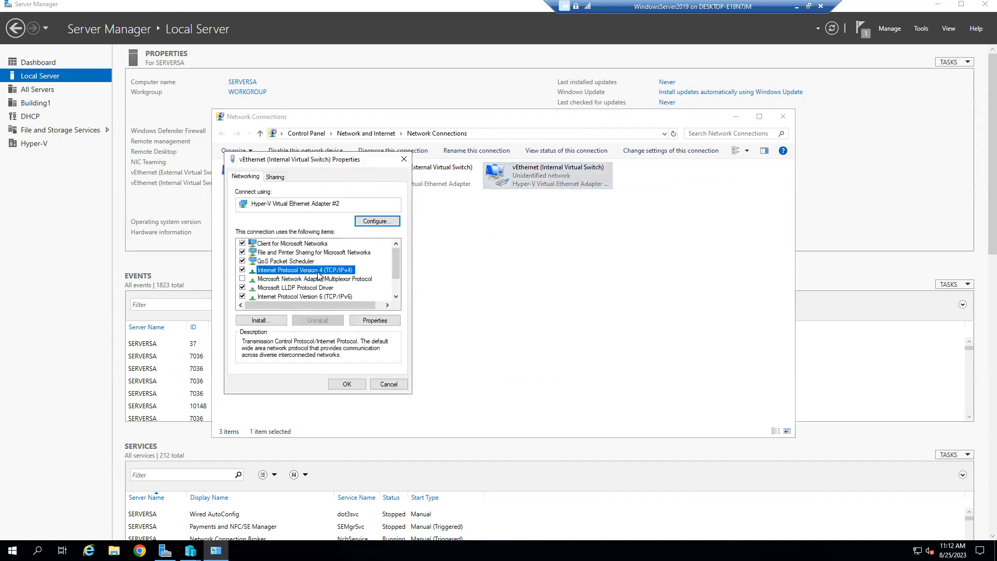
{"action": "left_click", "coordinate": [375, 320]}
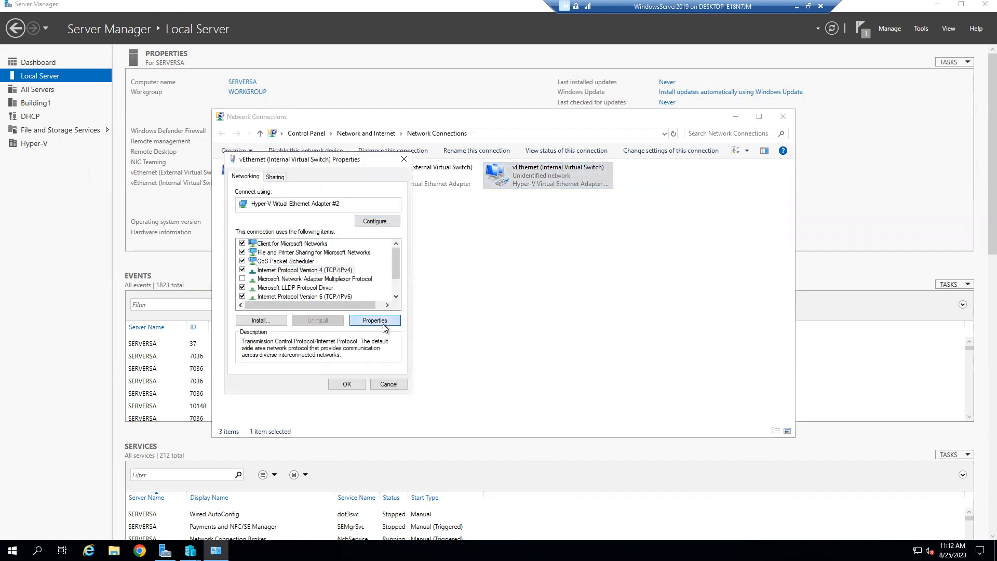
Step: Assign static IP 172.16.0.1 with subnet mask 255.255.0.0 and close the adapter properties
{"action": "left_click", "coordinate": [277, 274]}
{"action": "left_click", "coordinate": [360, 287]}
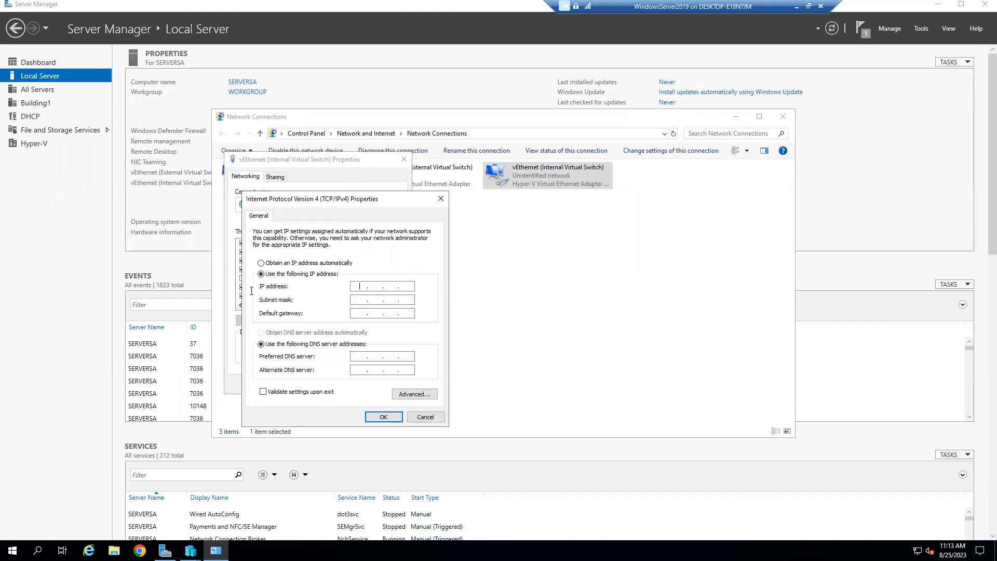
{"action": "type", "text": "172.16.0.1"}
{"action": "left_click", "coordinate": [358, 300]}
{"action": "left_click", "coordinate": [363, 312]}
{"action": "left_click", "coordinate": [382, 417]}
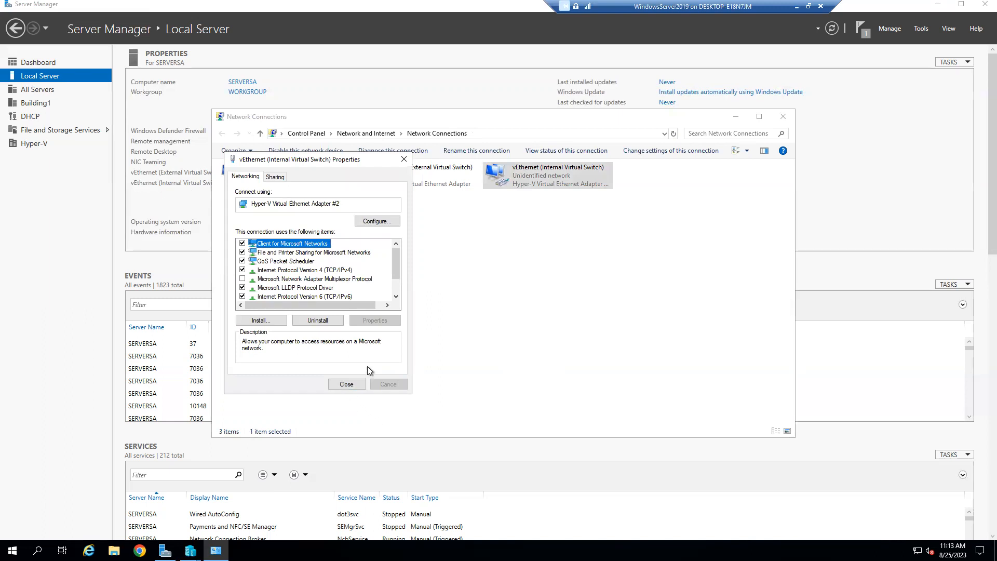
{"action": "left_click", "coordinate": [346, 384]}
{"action": "left_click", "coordinate": [369, 267]}
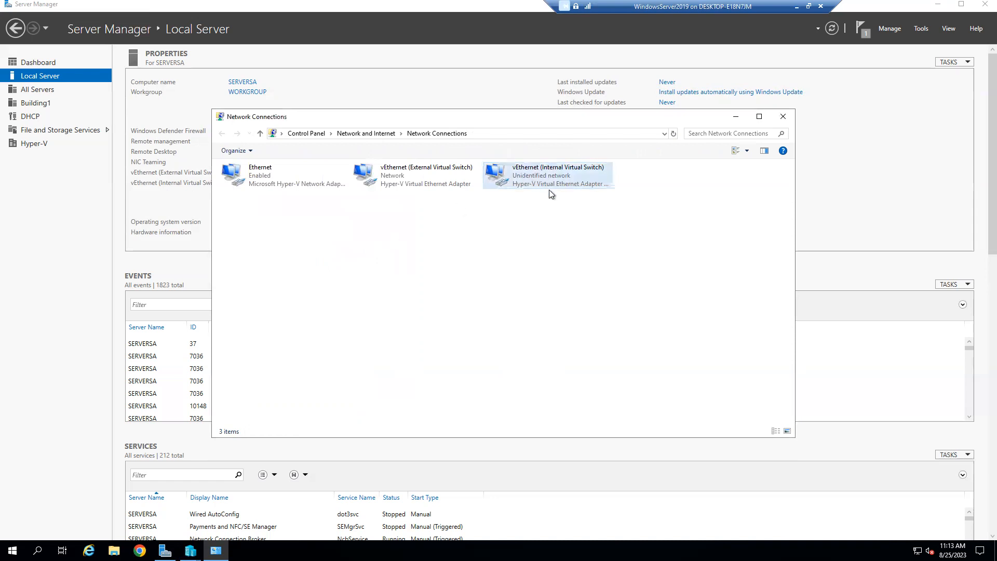
Step: Check the adapter's status details to confirm IPv4 address 172.16.0.1
{"action": "right_click", "coordinate": [522, 176]}
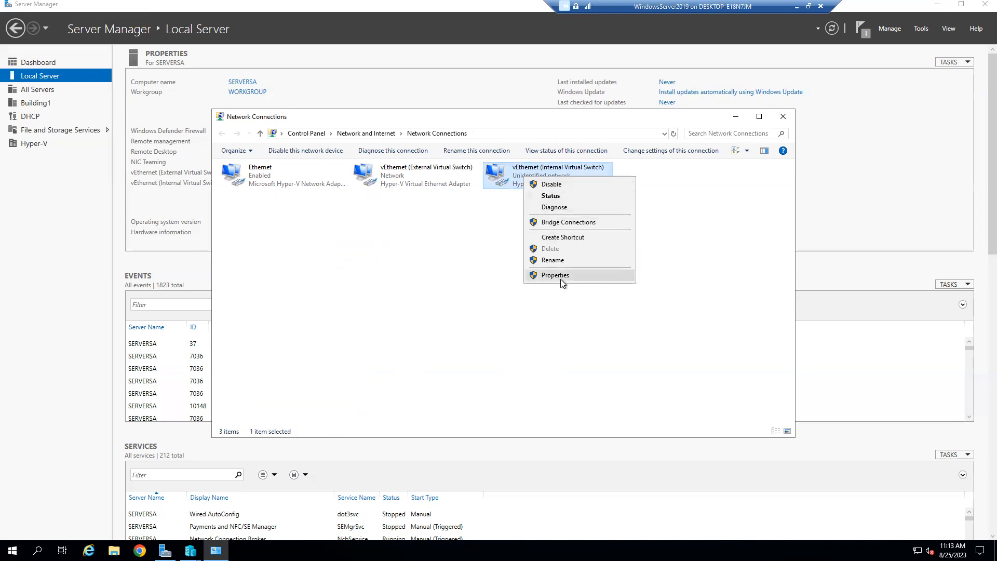
{"action": "left_click", "coordinate": [560, 195]}
{"action": "left_click", "coordinate": [441, 269]}
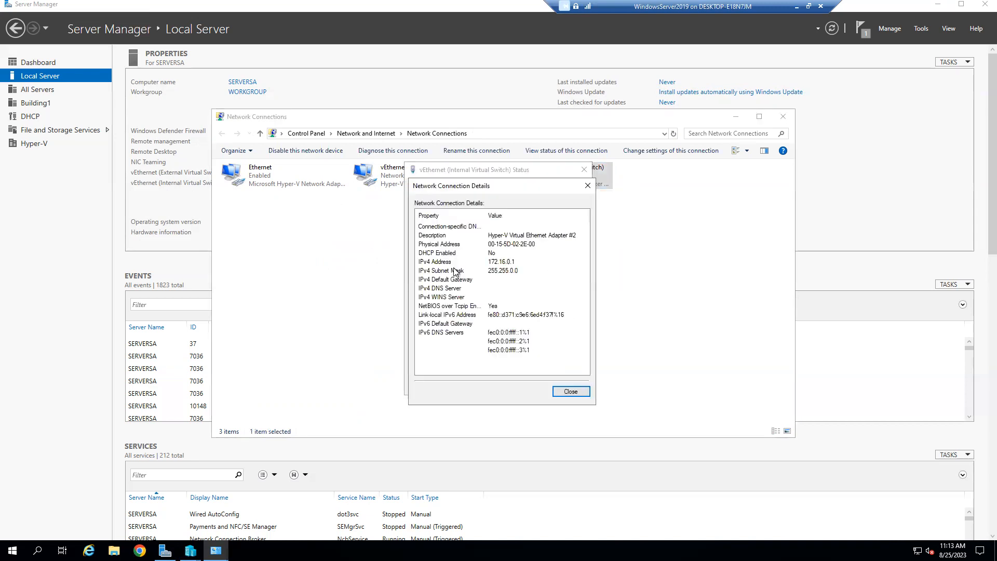
{"action": "left_click", "coordinate": [566, 393]}
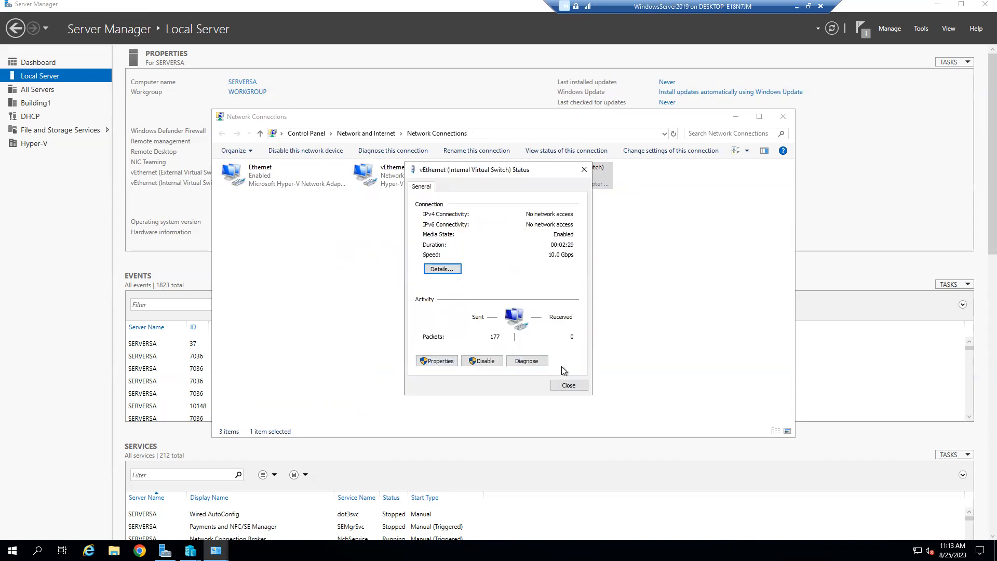
{"action": "left_click", "coordinate": [568, 385]}
Step: Run diagnostics on the Internal Virtual Switch adapter, then close Network Connections
{"action": "right_click", "coordinate": [535, 176]}
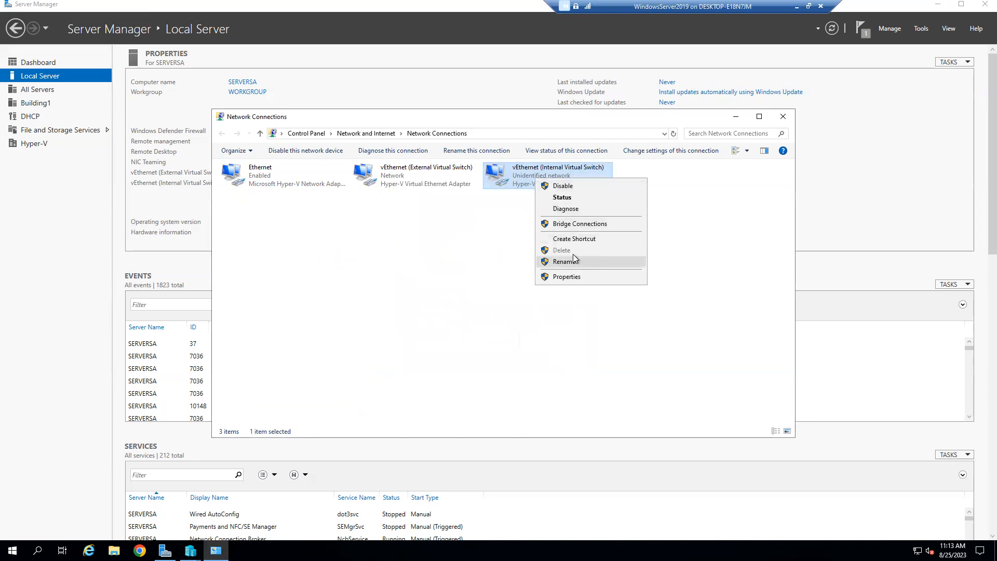
{"action": "left_click", "coordinate": [593, 209]}
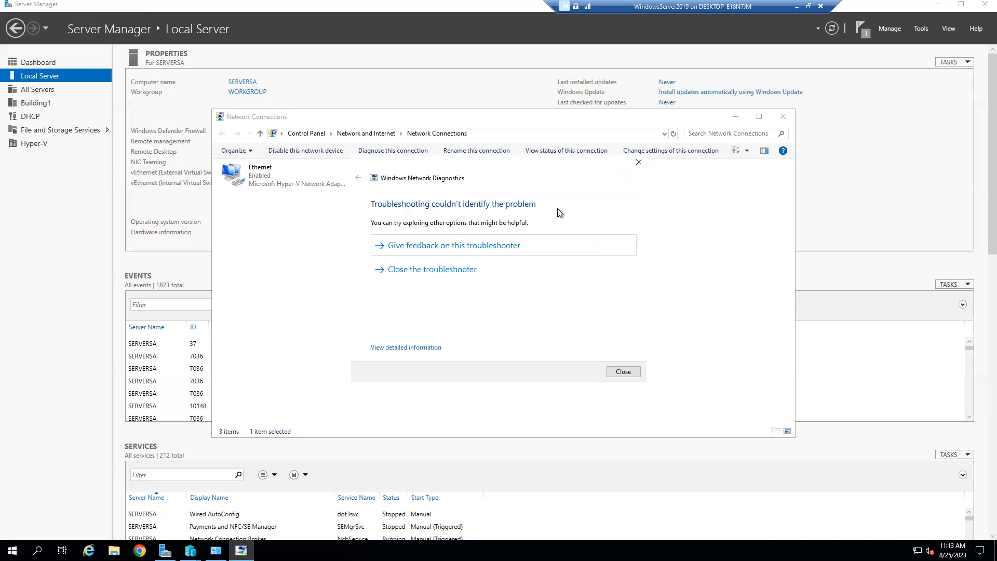
{"action": "left_click", "coordinate": [462, 270]}
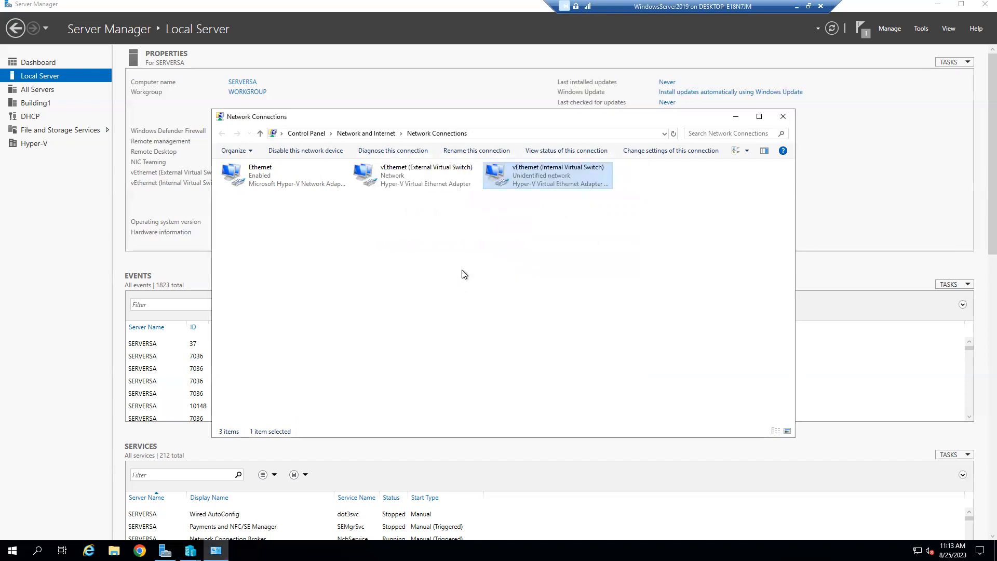
{"action": "left_click", "coordinate": [553, 172]}
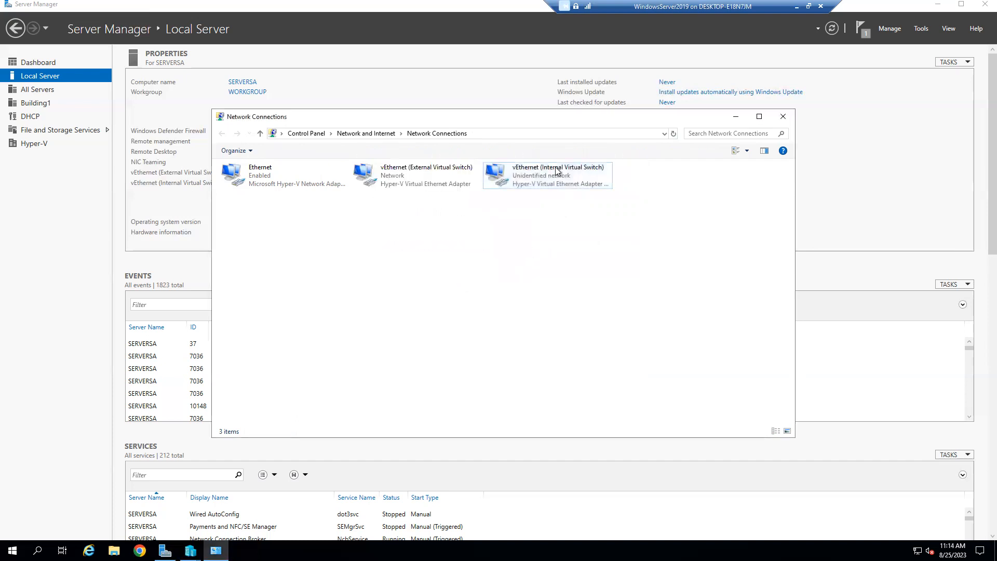
{"action": "left_click", "coordinate": [551, 211]}
{"action": "left_click", "coordinate": [784, 116]}
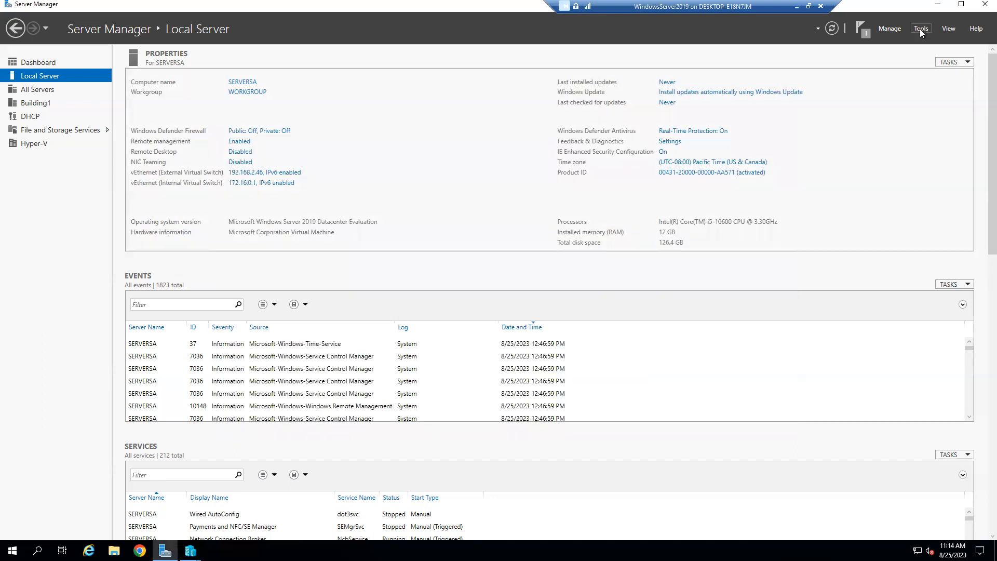
{"action": "left_click", "coordinate": [921, 29]}
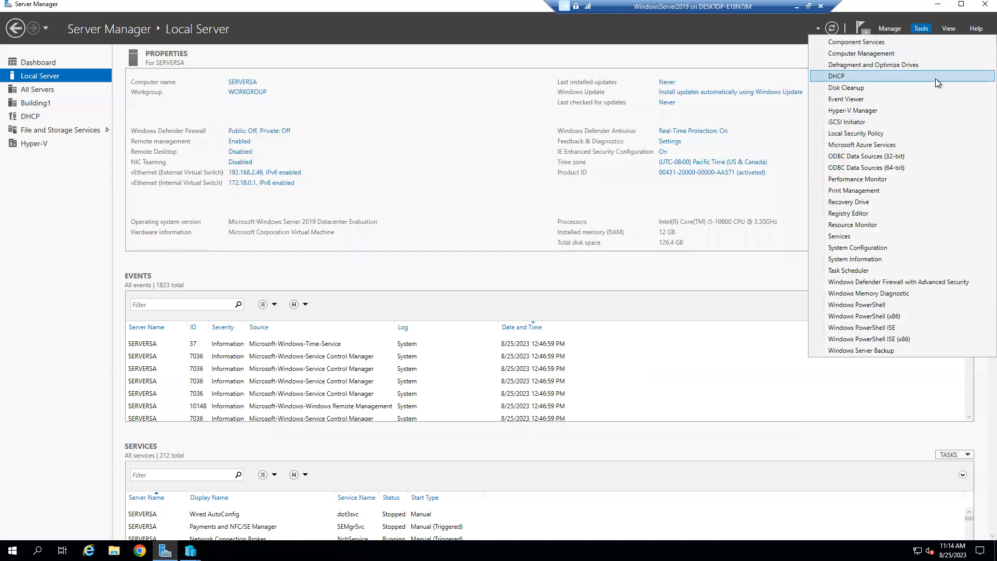
Step: Start Add Roles and Features with role-based installation targeting SERVERSA
{"action": "left_click", "coordinate": [893, 32]}
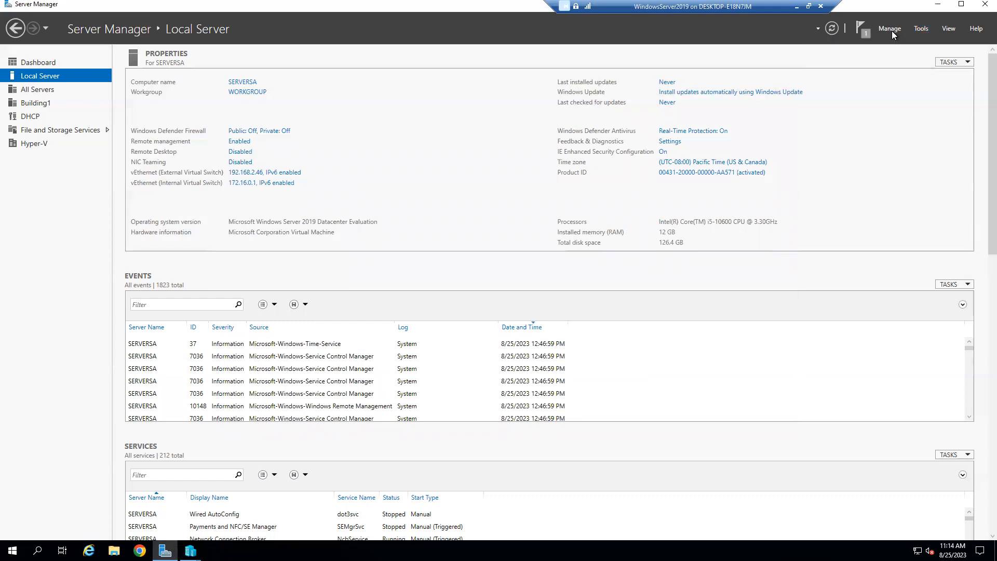
{"action": "left_click", "coordinate": [893, 32]}
{"action": "left_click", "coordinate": [899, 42]}
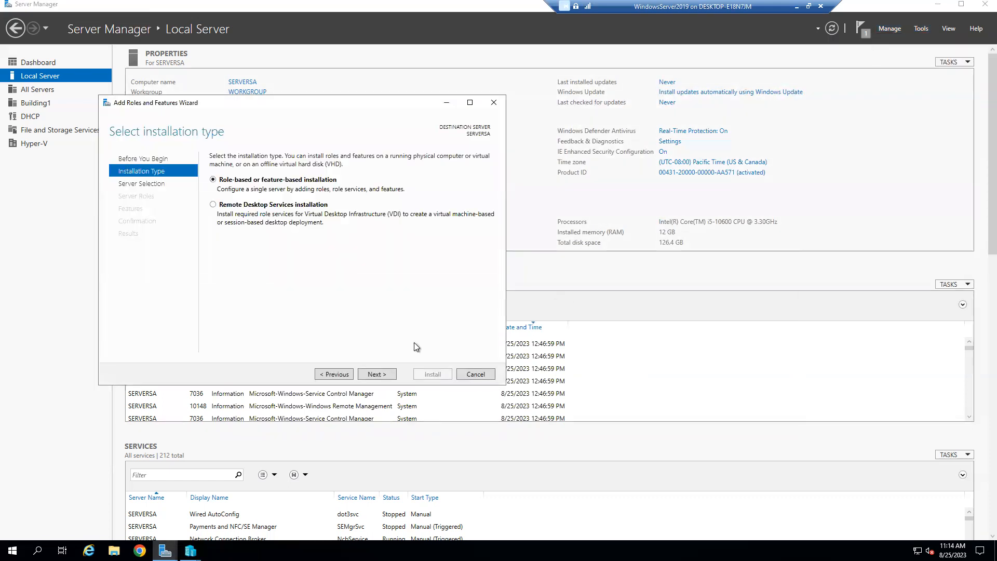
{"action": "left_click", "coordinate": [378, 375]}
{"action": "left_click", "coordinate": [378, 376]}
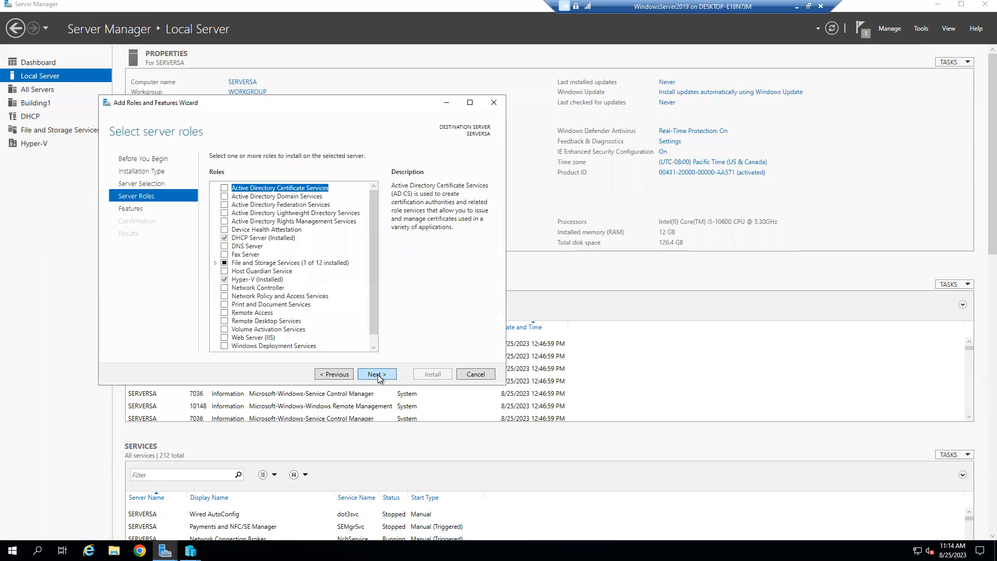
{"action": "left_click", "coordinate": [333, 376]}
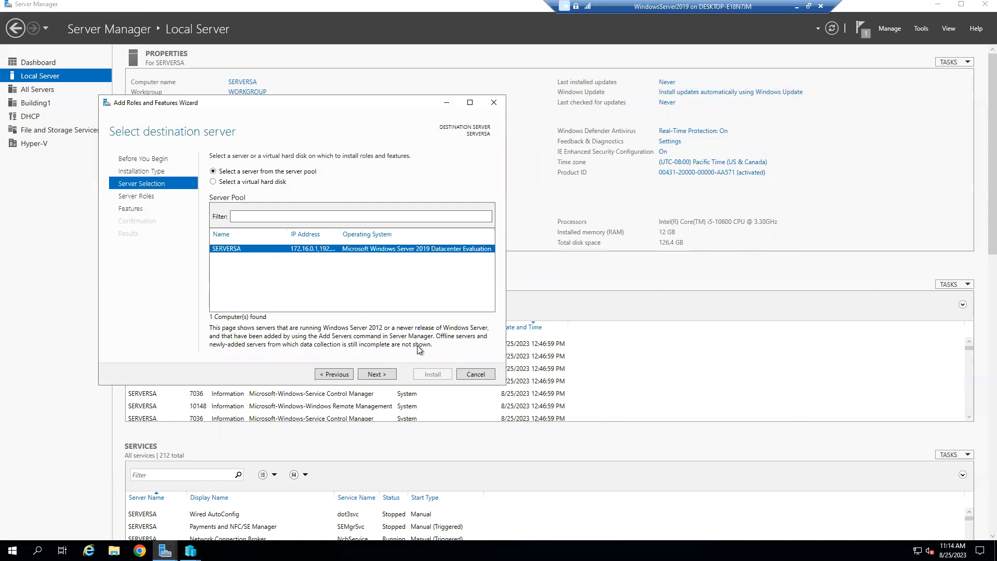
{"action": "left_click", "coordinate": [384, 375]}
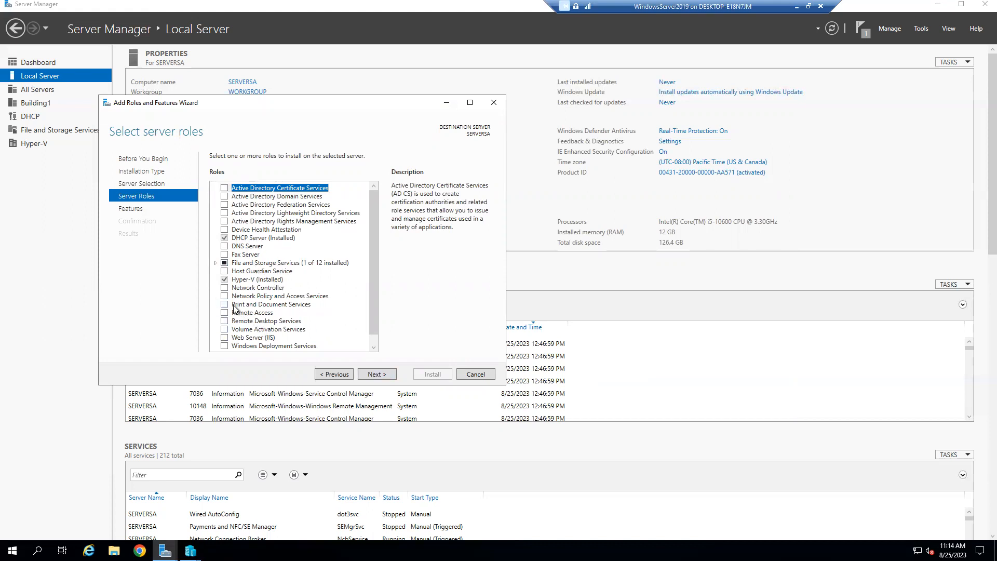
{"action": "scroll", "coordinate": [239, 309], "scroll_direction": "down", "scroll_amount": 1}
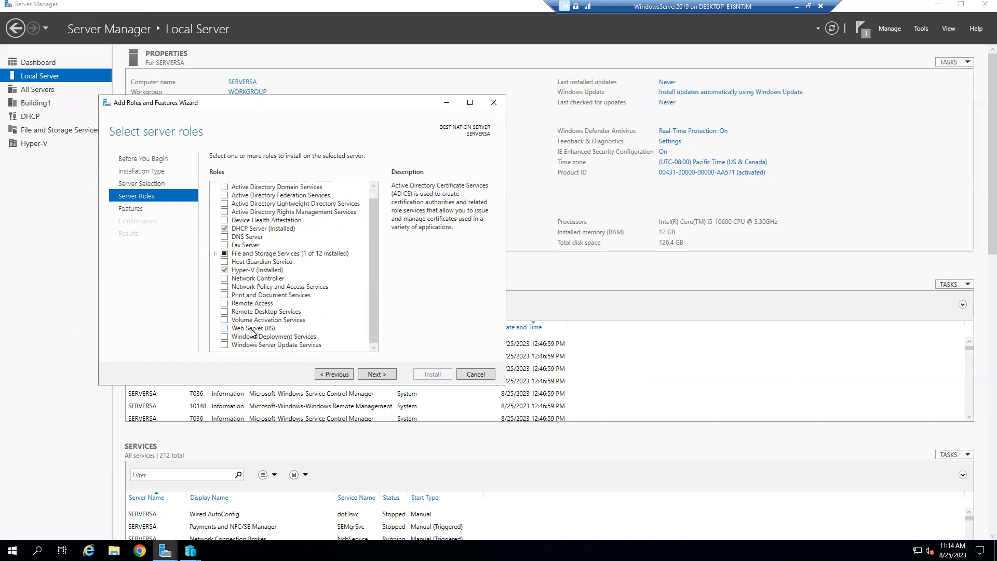
Step: Select Windows Deployment Services with its management tools, keeping Deployment Server and Transport Server
{"action": "left_click", "coordinate": [224, 338]}
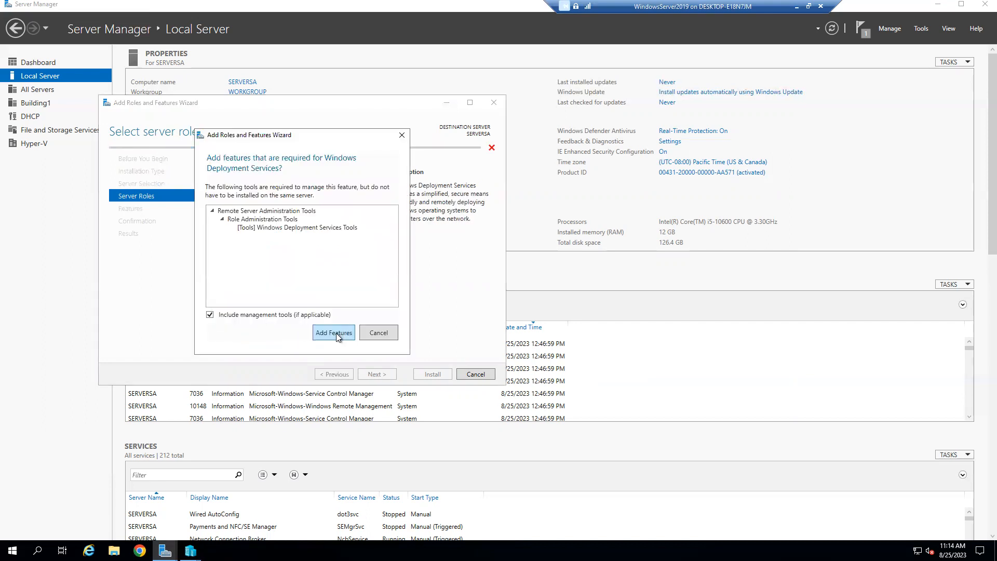
{"action": "left_click", "coordinate": [336, 334]}
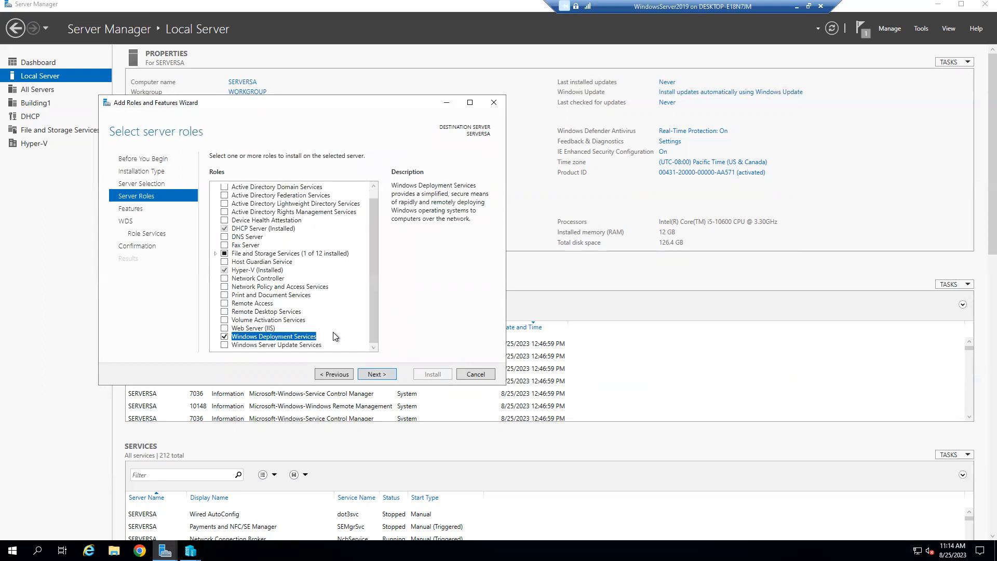
{"action": "left_click", "coordinate": [374, 373]}
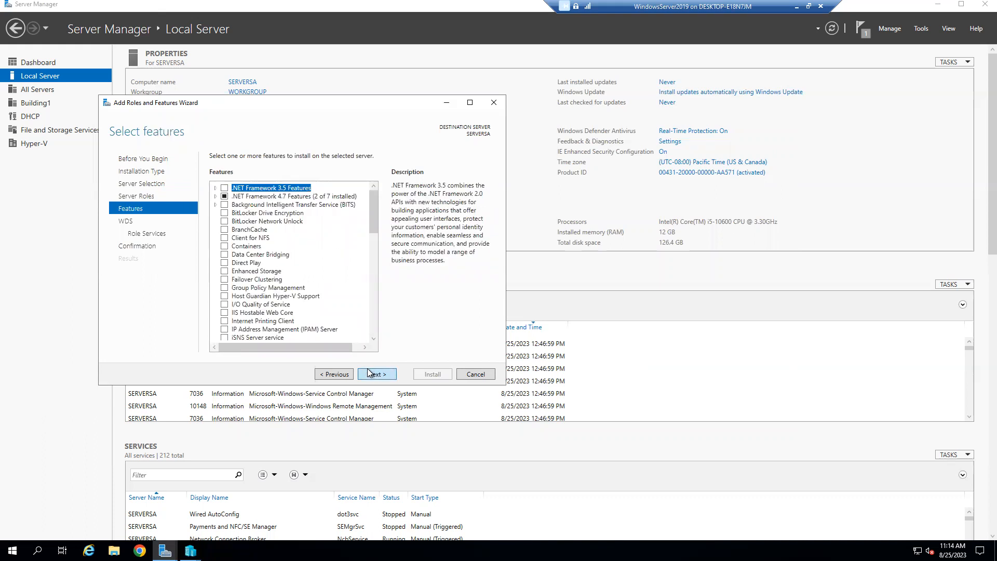
{"action": "left_click", "coordinate": [368, 373]}
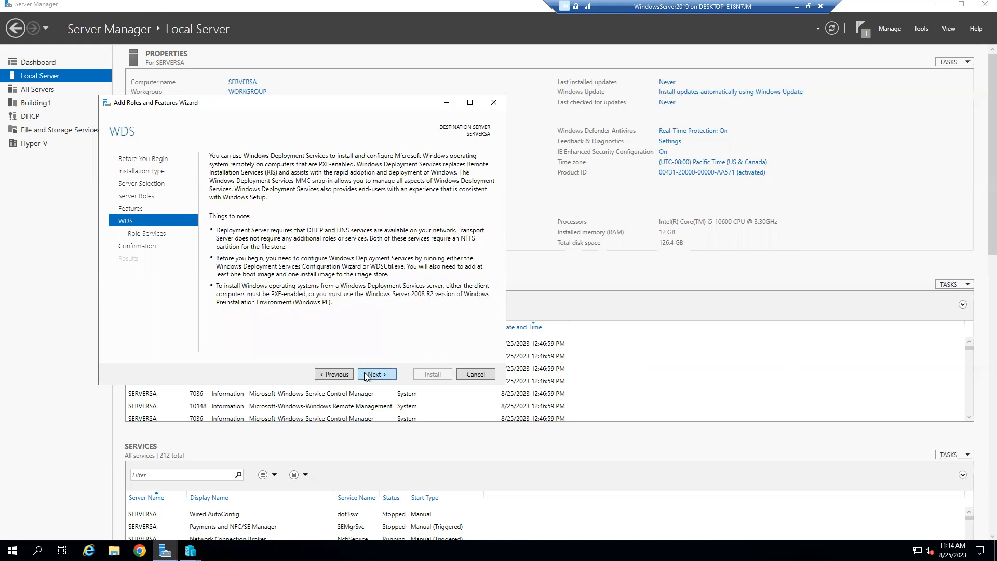
{"action": "left_click", "coordinate": [367, 376]}
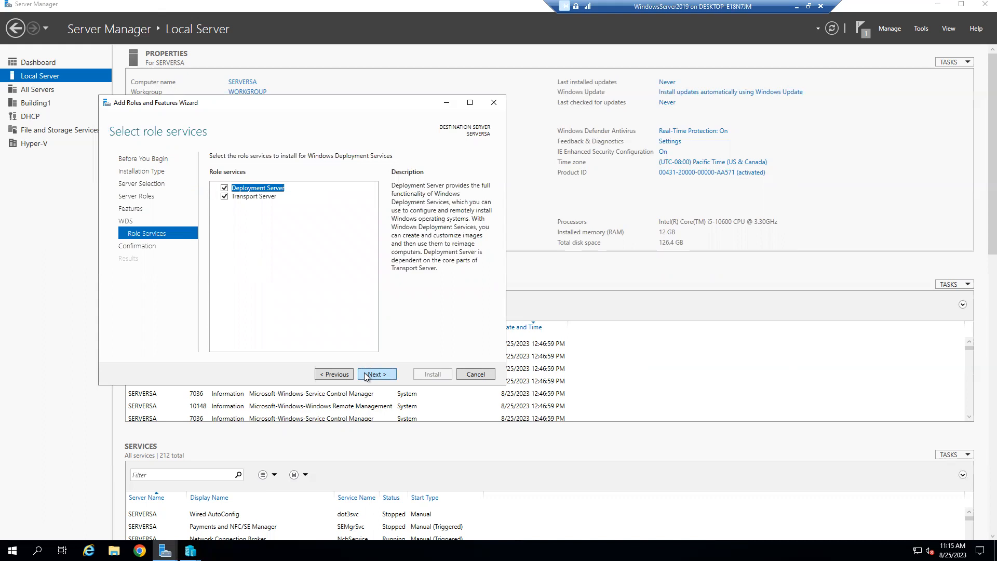
{"action": "left_click", "coordinate": [367, 375]}
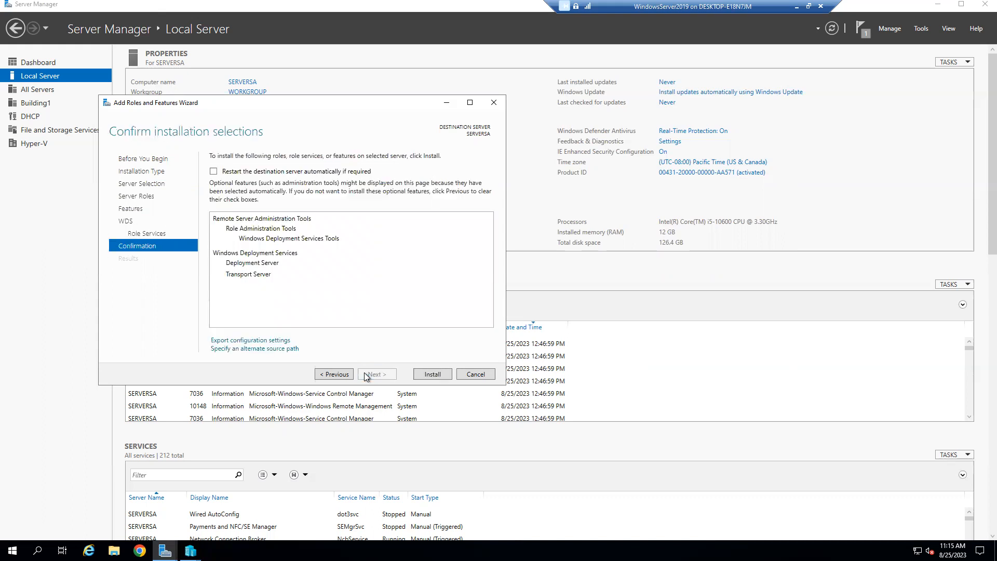
Step: Install Windows Deployment Services on SERVERSA and close the wizard after success
{"action": "left_click", "coordinate": [415, 374]}
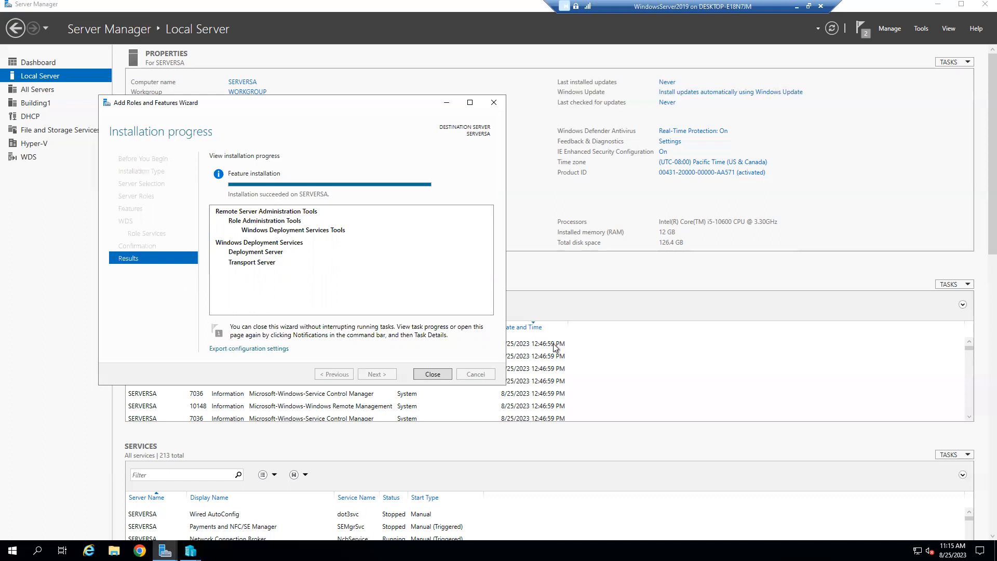
{"action": "left_click", "coordinate": [439, 375]}
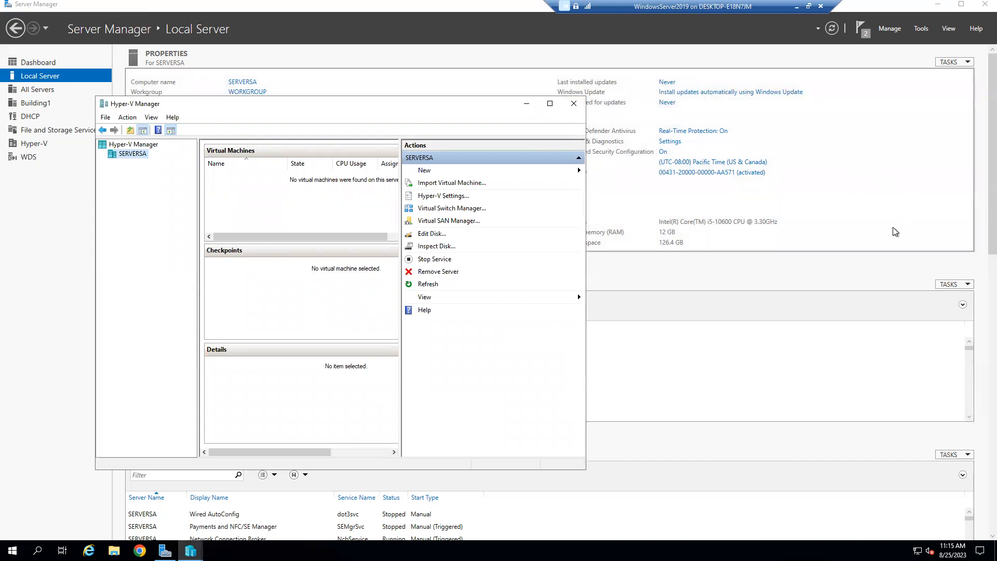
Step: Launch the DHCP console from Server Manager's Tools menu and maximize its window
{"action": "left_click", "coordinate": [920, 29]}
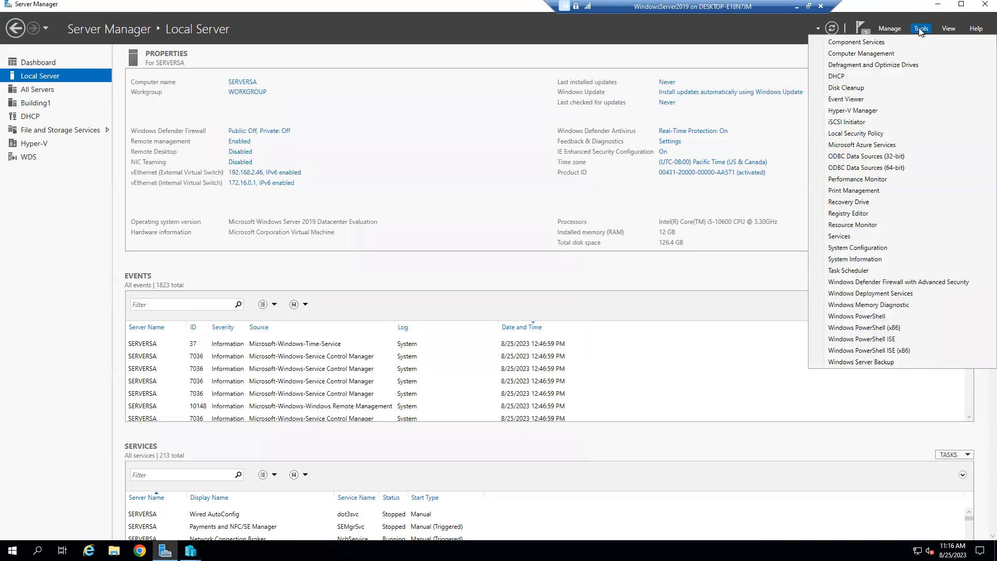
{"action": "left_click", "coordinate": [851, 78]}
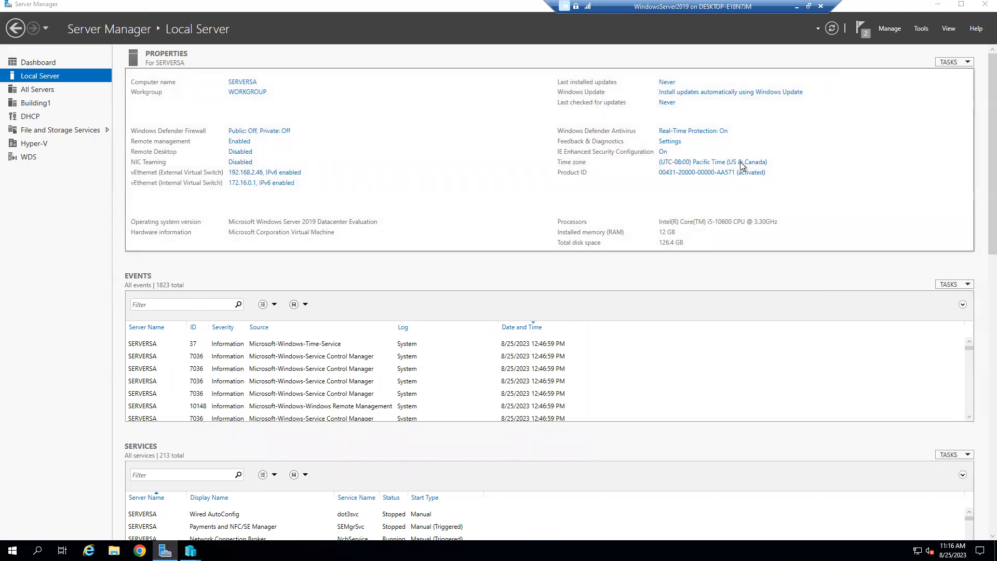
{"action": "left_click", "coordinate": [306, 42]}
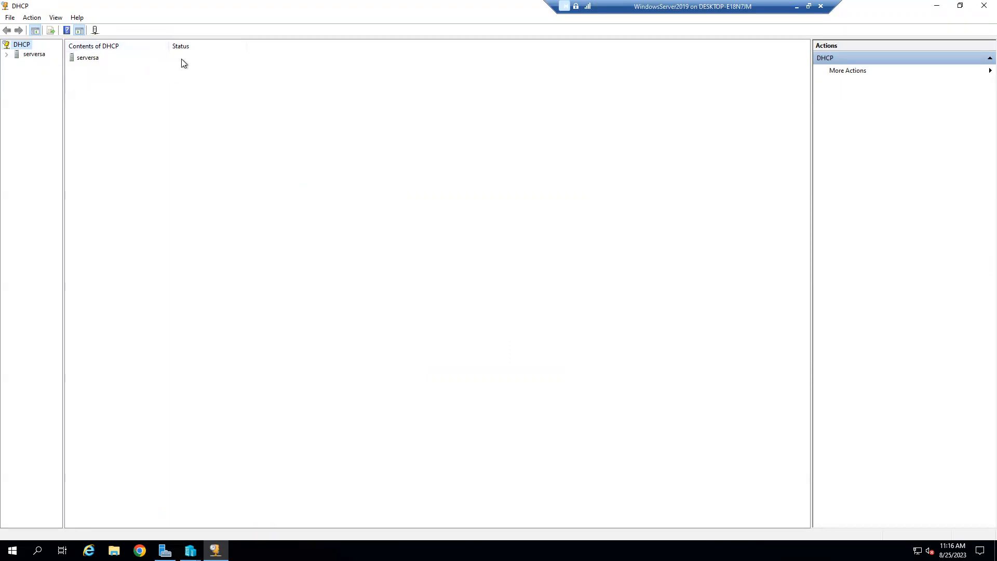
Step: Expand serversa's IPv4 node and start the New Scope Wizard
{"action": "left_click", "coordinate": [6, 55]}
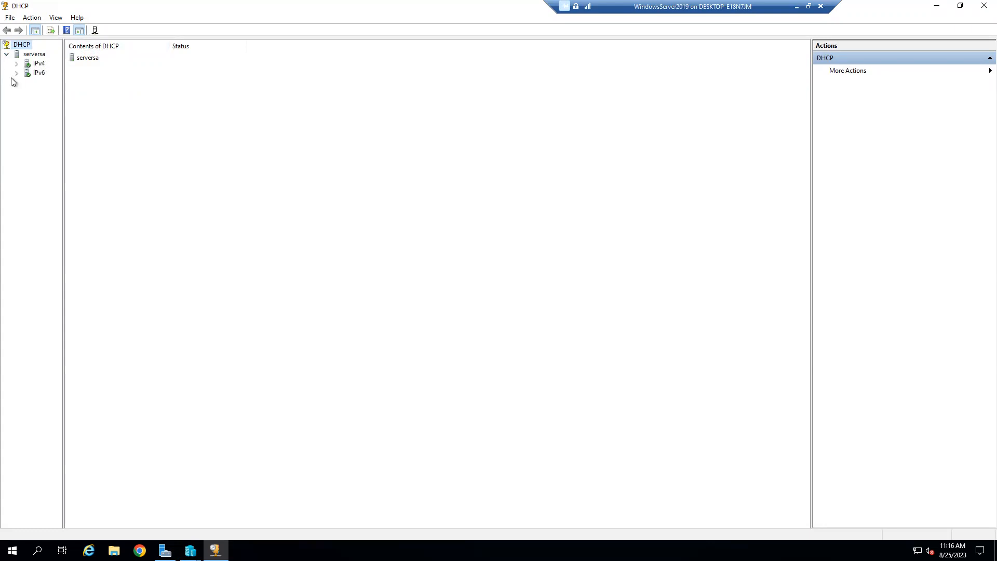
{"action": "double_click", "coordinate": [35, 64]}
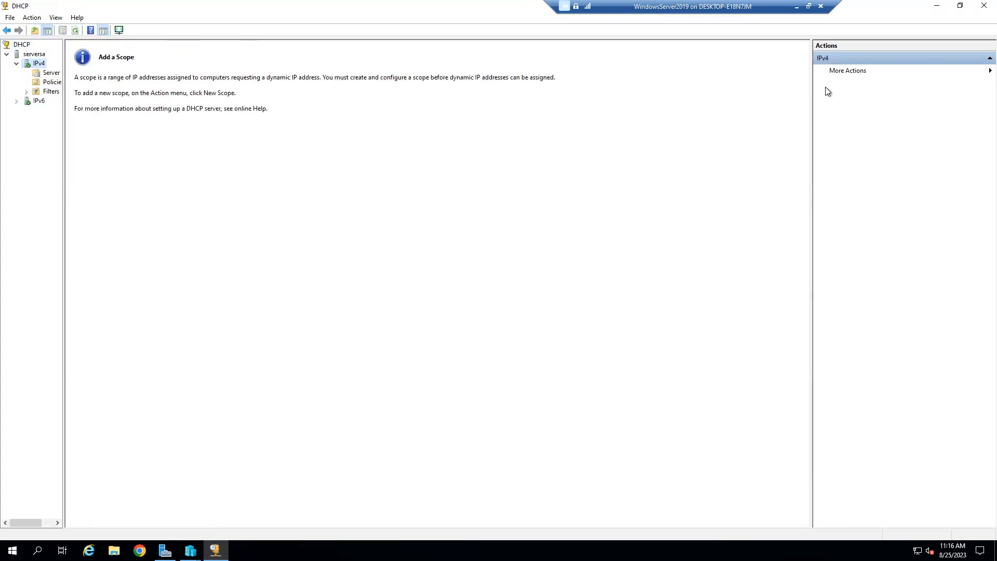
{"action": "left_click", "coordinate": [853, 76]}
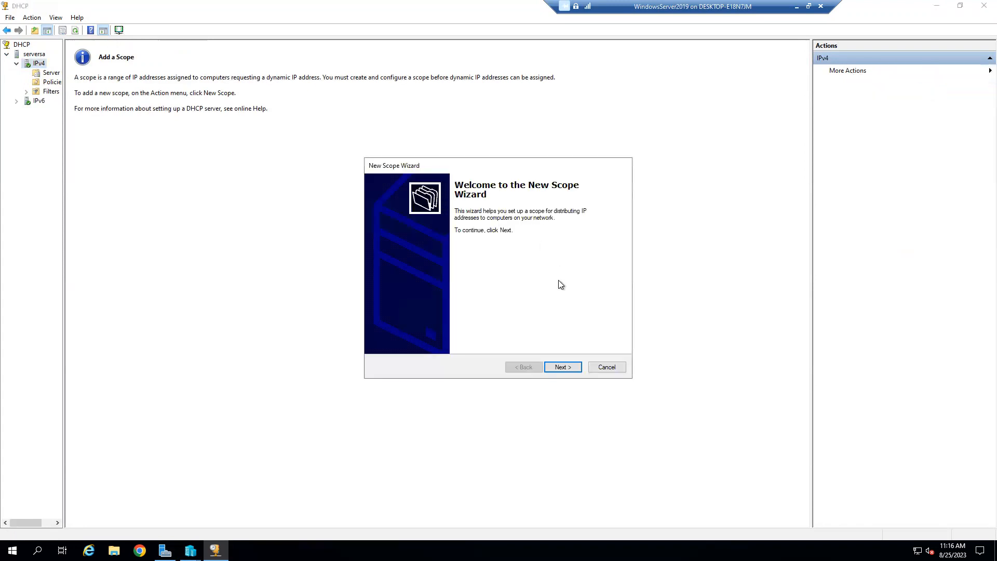
Step: Name the new scope 'Internal Network' and continue to the address range page
{"action": "left_click", "coordinate": [562, 369]}
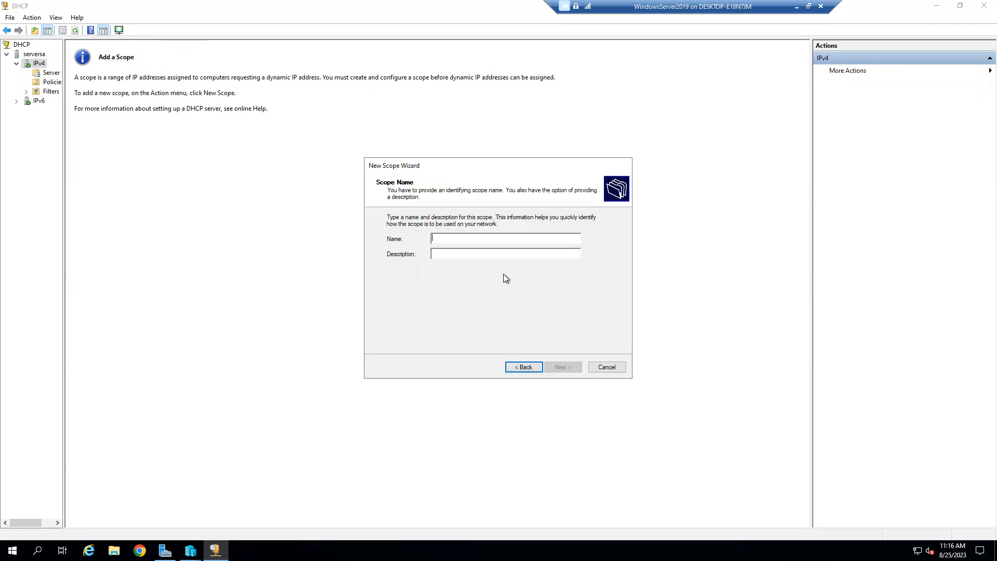
{"action": "type", "text": "internal"}
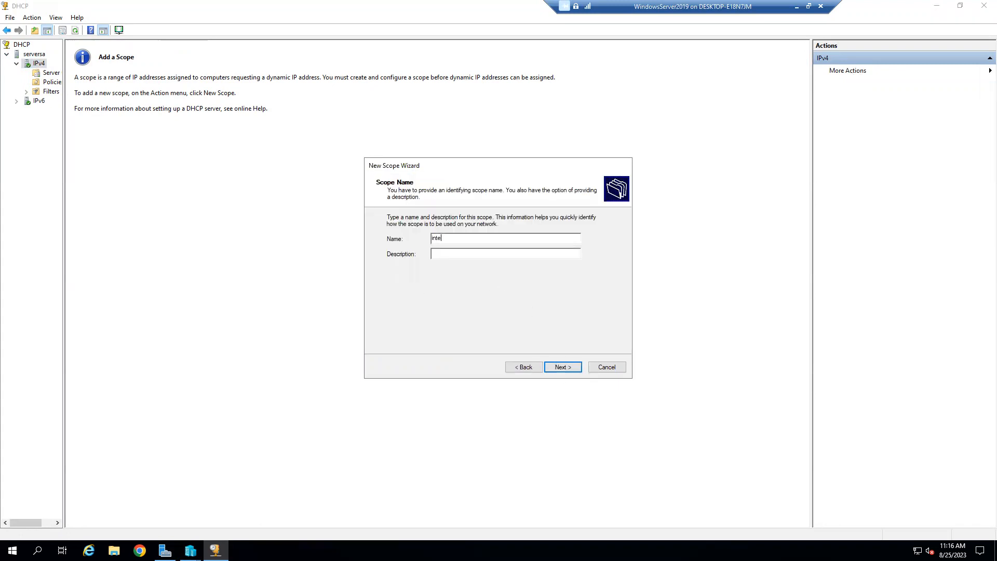
{"action": "key", "text": "BackSpace"}
{"action": "key", "text": "BackSpace"}
{"action": "key", "text": "BackSpace"}
{"action": "key", "text": "BackSpace"}
{"action": "key", "text": "BackSpace"}
{"action": "key", "text": "BackSpace"}
{"action": "key", "text": "BackSpace"}
{"action": "key", "text": "BackSpace"}
{"action": "key", "text": "BackSpace"}
{"action": "type", "text": "Internal Network"}
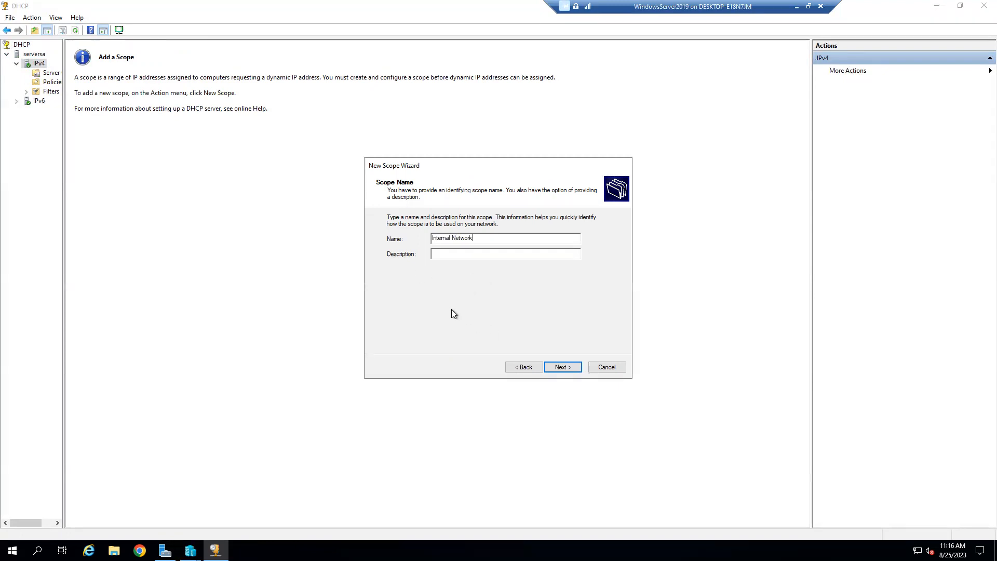
{"action": "left_click", "coordinate": [561, 370]}
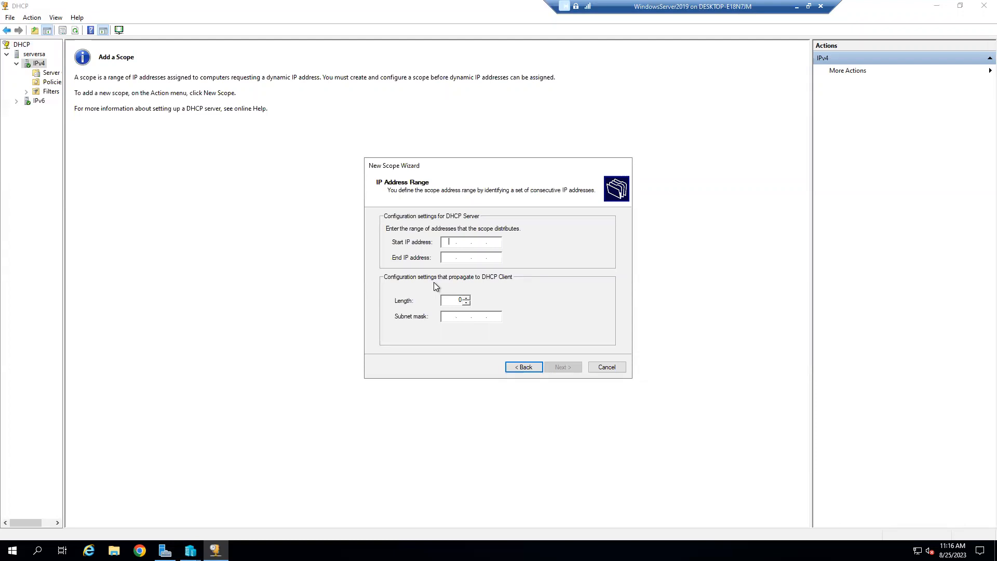
Step: Set the scope's address range starting at 172.16.0.50 with subnet mask 255.255.0.0
{"action": "type", "text": "172.16.0.50"}
{"action": "left_click", "coordinate": [462, 260]}
{"action": "type", "text": "17"}
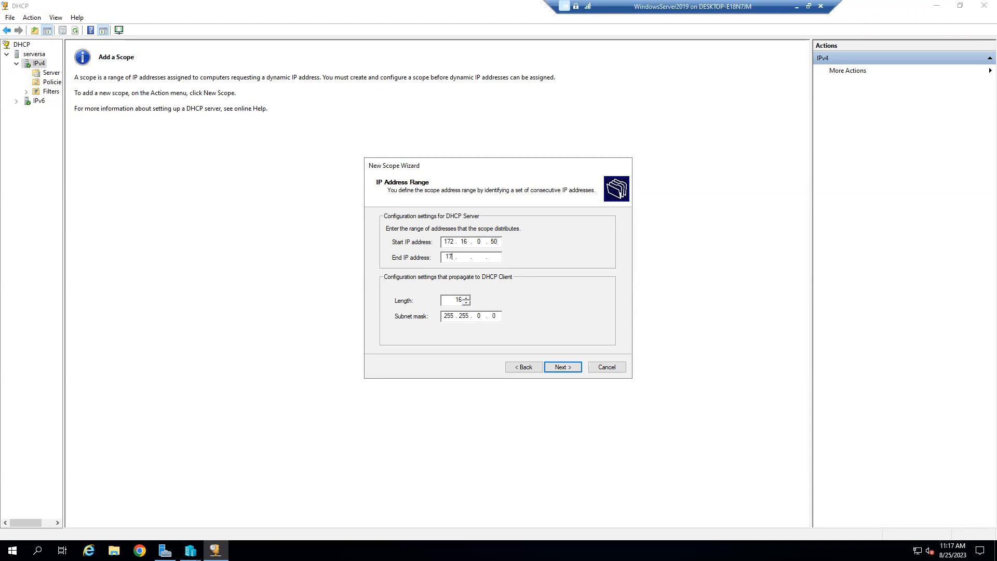
{"action": "type", "text": "2 . 16"}
{"action": "left_click", "coordinate": [478, 256]}
{"action": "type", "text": "0"}
{"action": "left_click", "coordinate": [492, 258]}
{"action": "left_click", "coordinate": [561, 369]}
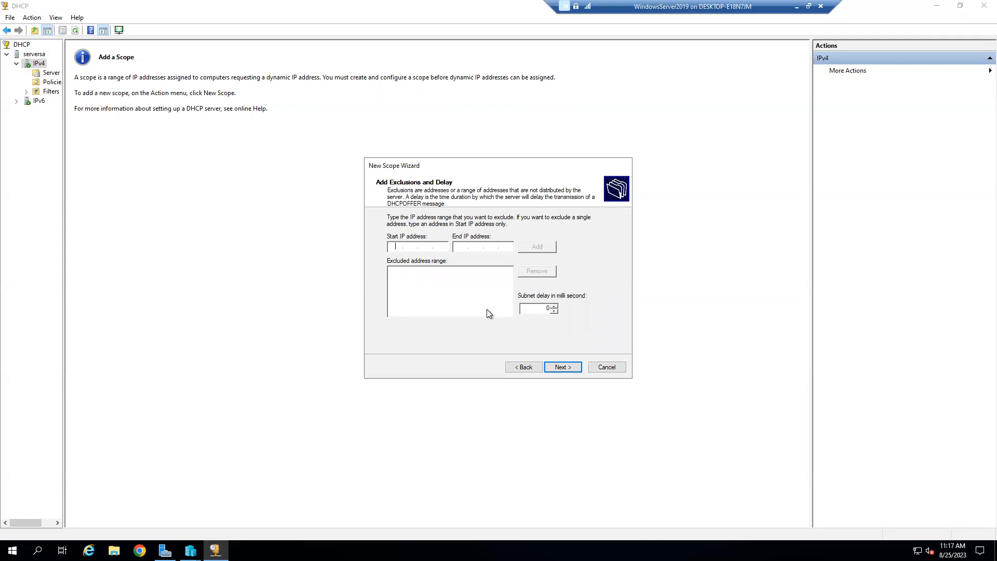
Step: Skip exclusions, keep the default lease duration, defer DHCP options and finish the scope
{"action": "left_click", "coordinate": [568, 368]}
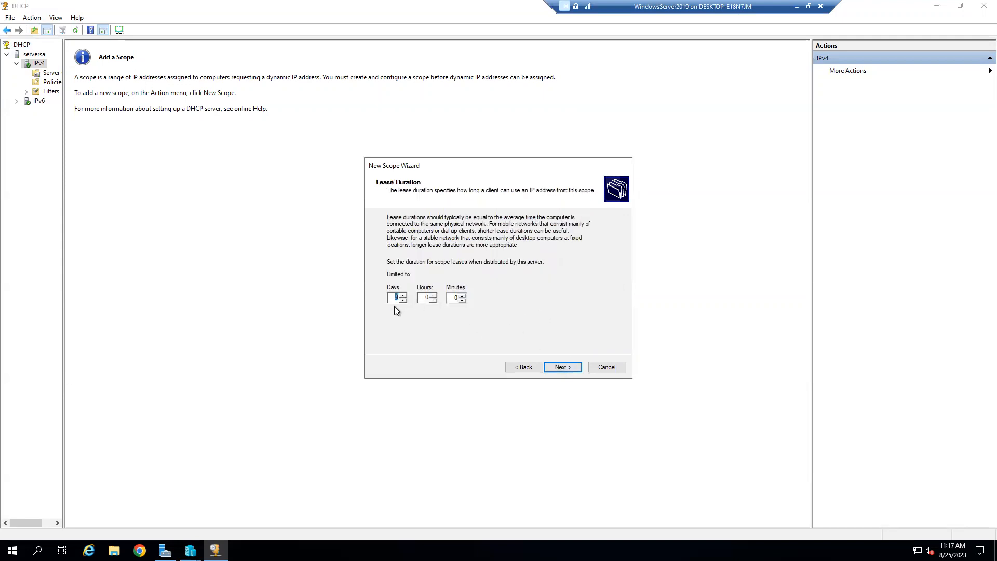
{"action": "left_click", "coordinate": [572, 368]}
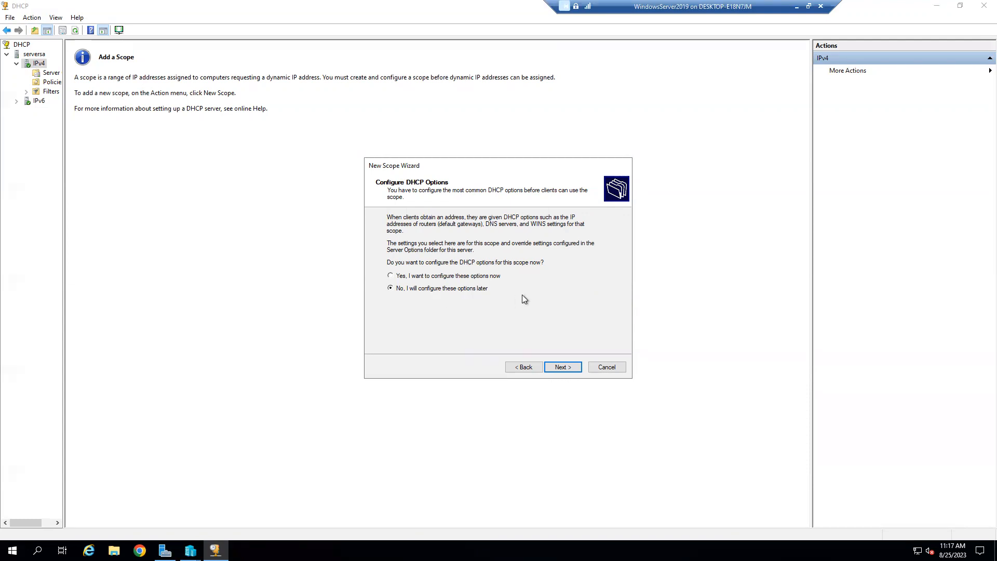
{"action": "left_click", "coordinate": [567, 370]}
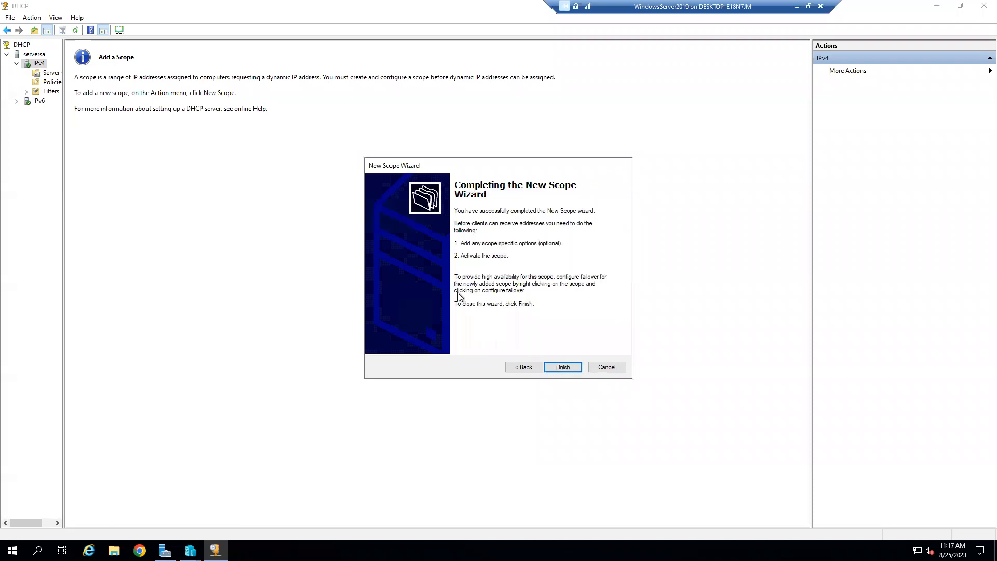
{"action": "left_click", "coordinate": [560, 368]}
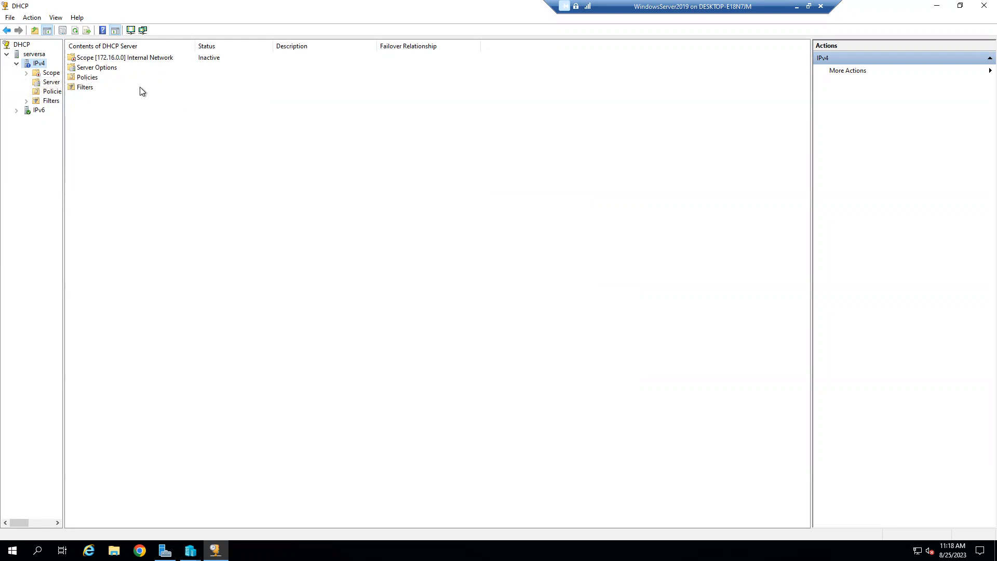
Step: Look through the 172.16.0.0 scope's and IPv4's action menus for the activation option
{"action": "left_click", "coordinate": [154, 60]}
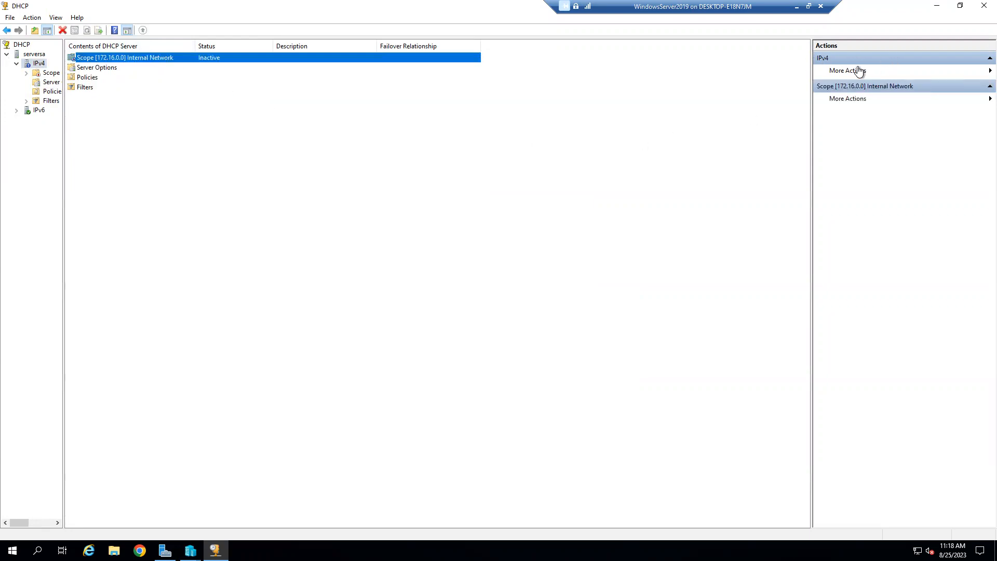
{"action": "left_click", "coordinate": [848, 99]}
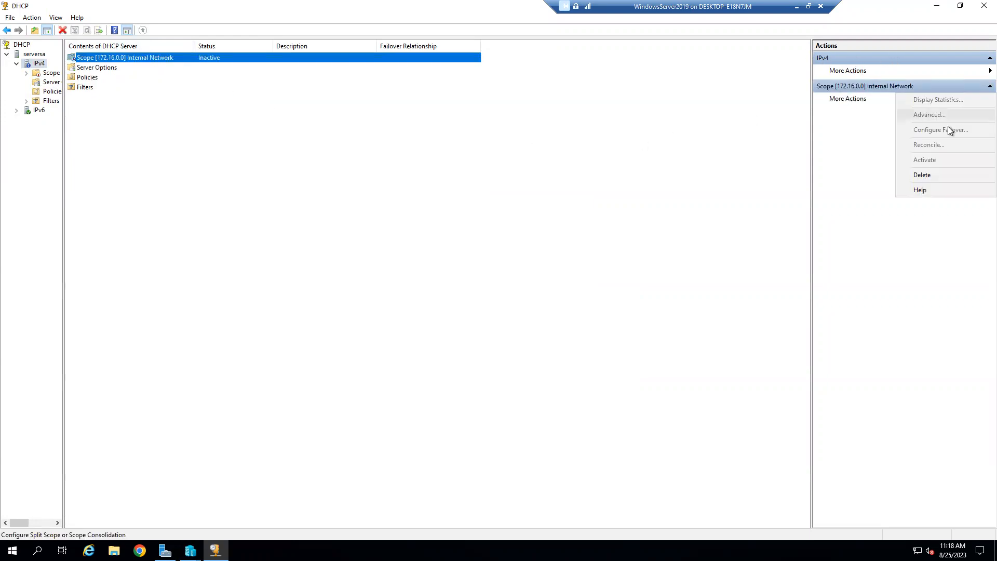
{"action": "left_click", "coordinate": [847, 114]}
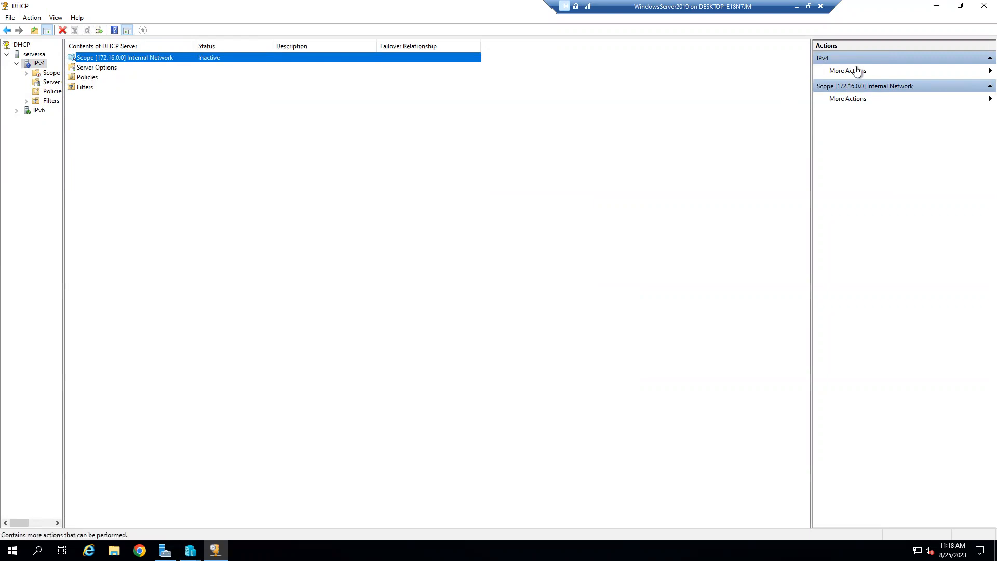
{"action": "left_click", "coordinate": [857, 71]}
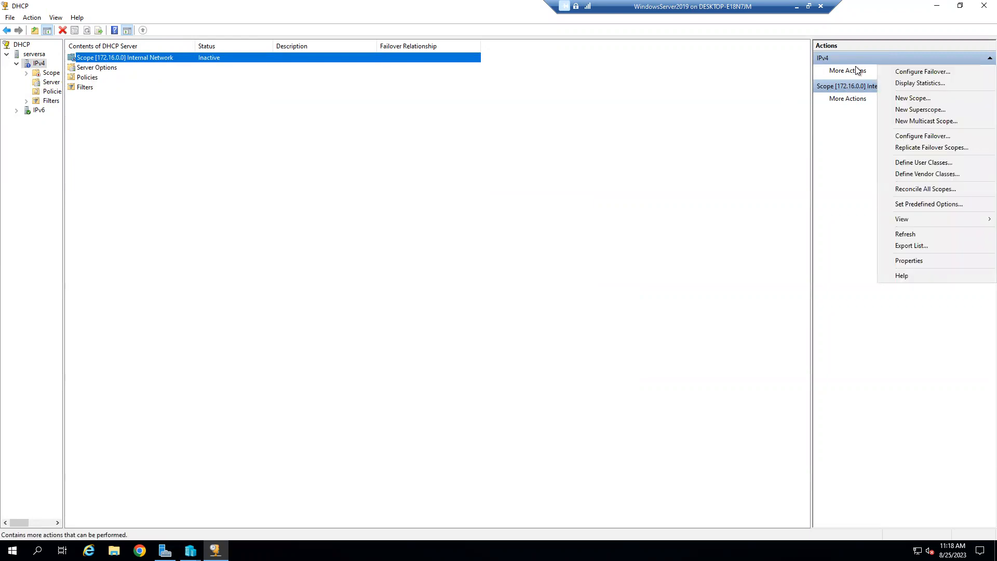
{"action": "left_click", "coordinate": [622, 217]}
{"action": "left_click", "coordinate": [142, 62]}
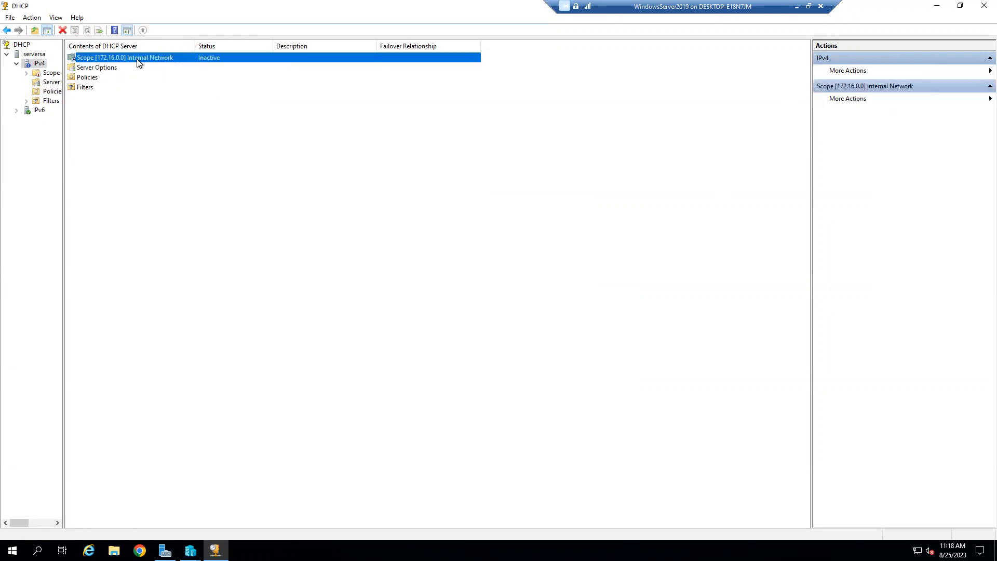
{"action": "right_click", "coordinate": [182, 58]}
{"action": "left_click", "coordinate": [130, 89]}
{"action": "left_click", "coordinate": [109, 58]}
{"action": "left_click", "coordinate": [849, 100]}
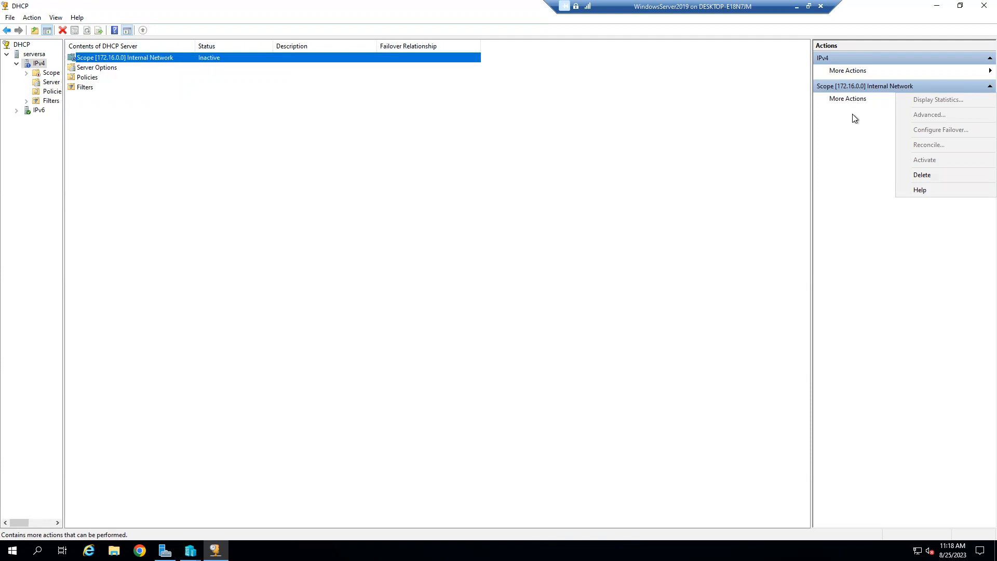
{"action": "left_click", "coordinate": [859, 72]}
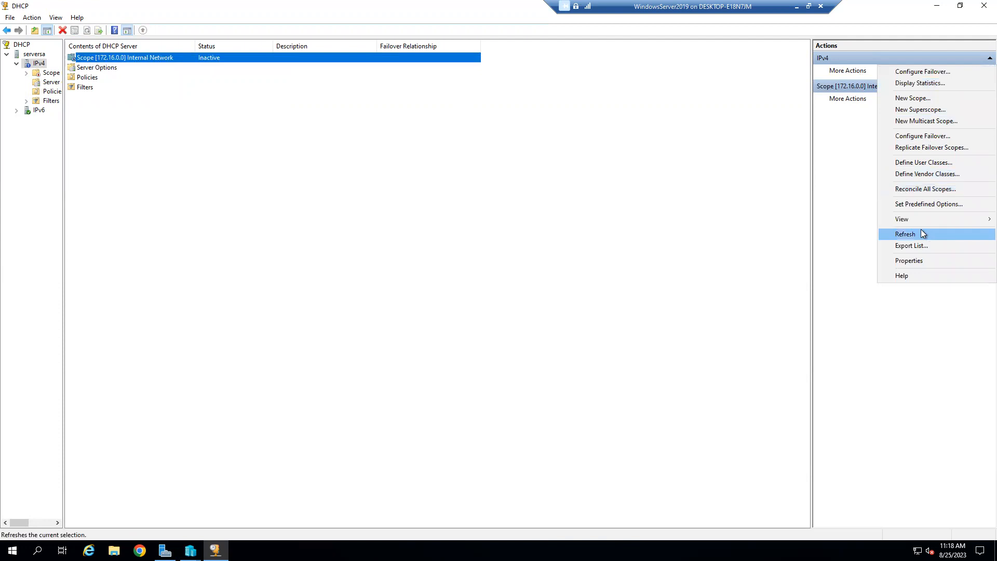
{"action": "mouse_move", "coordinate": [921, 223]}
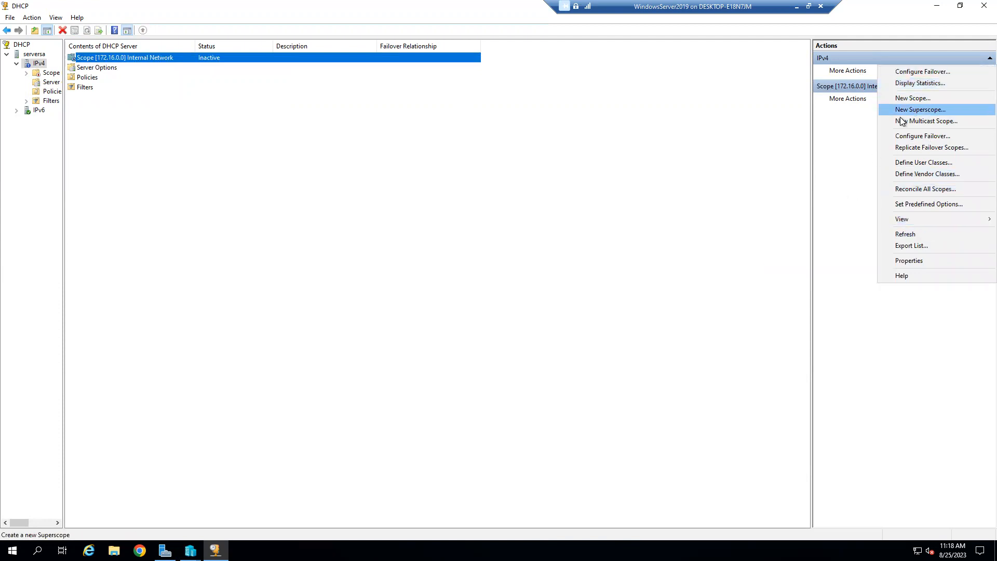
{"action": "left_click", "coordinate": [861, 140]}
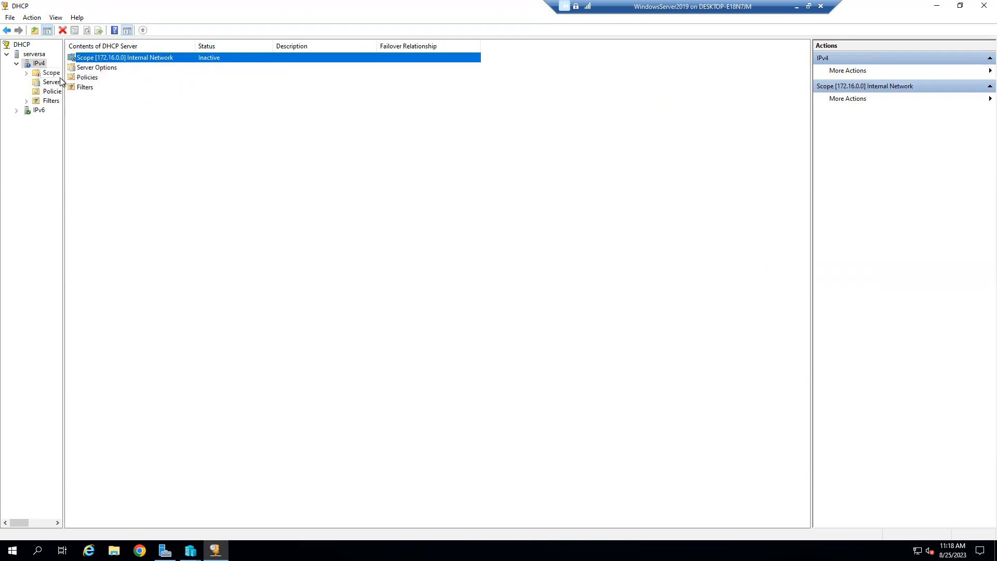
Step: Widen the tree, expand the 172.16.0.0 Internal Network scope and activate it
{"action": "left_click_drag", "start_coordinate": [64, 146], "coordinate": [182, 140]}
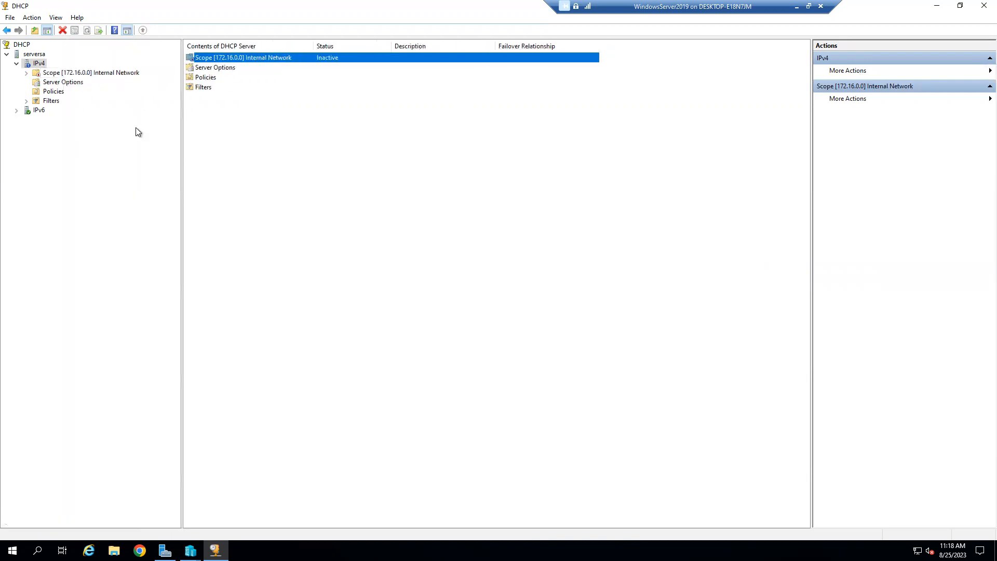
{"action": "right_click", "coordinate": [95, 71]}
{"action": "left_click", "coordinate": [48, 233]}
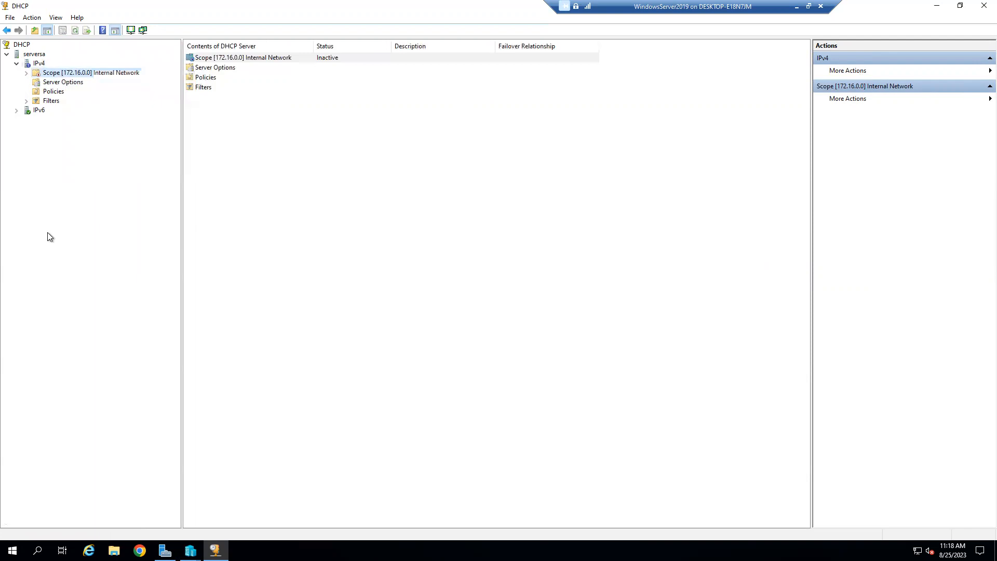
{"action": "double_click", "coordinate": [79, 73]}
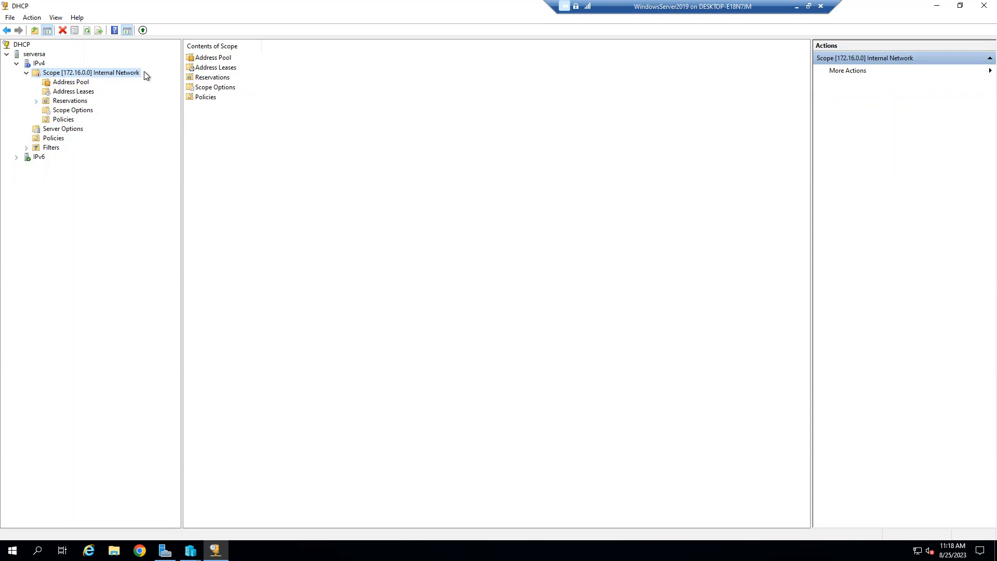
{"action": "left_click", "coordinate": [853, 72]}
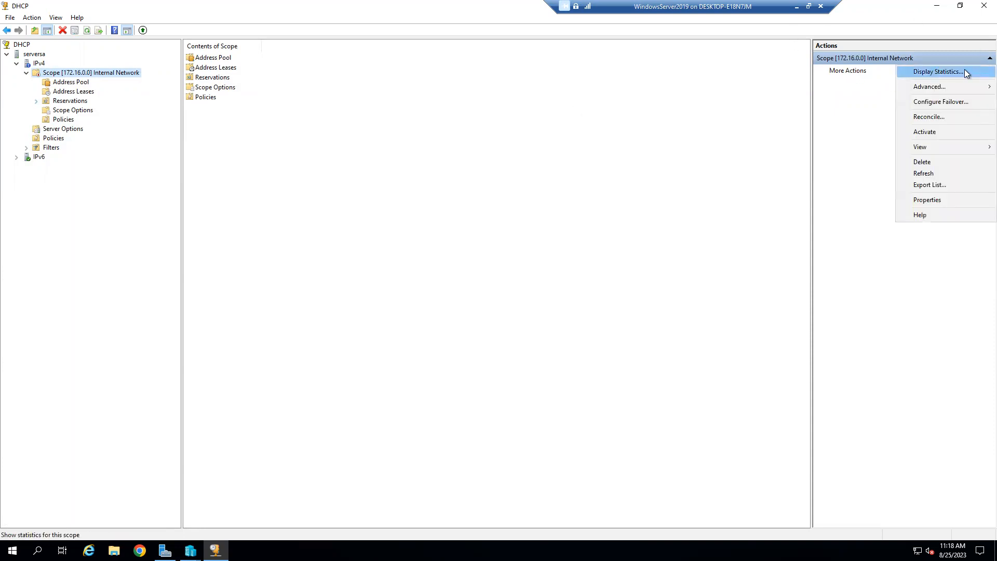
{"action": "left_click", "coordinate": [940, 131]}
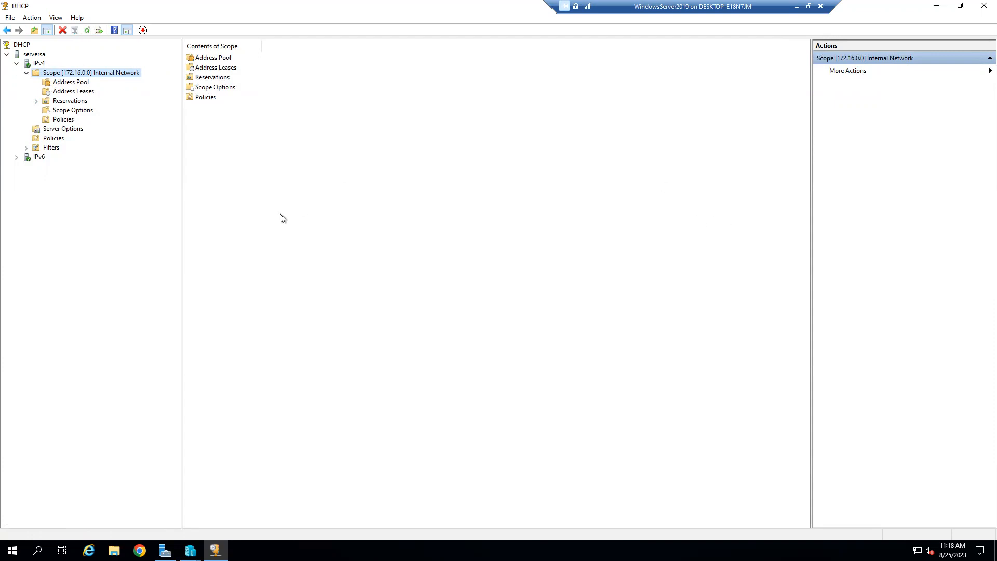
Step: Close DHCP and open the Windows Deployment Services console maximized from Server Manager
{"action": "left_click", "coordinate": [979, 10]}
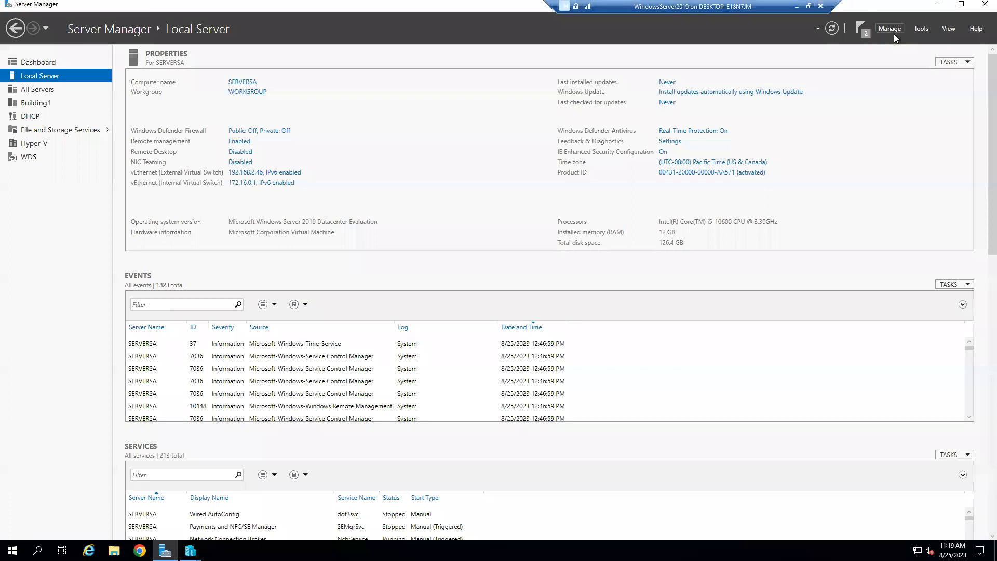
{"action": "left_click", "coordinate": [925, 32]}
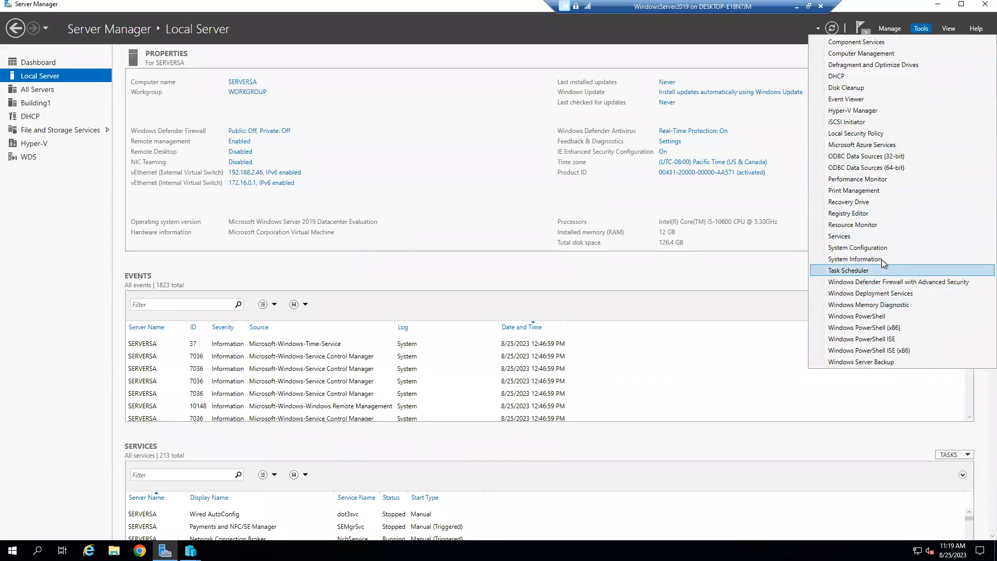
{"action": "left_click", "coordinate": [900, 299]}
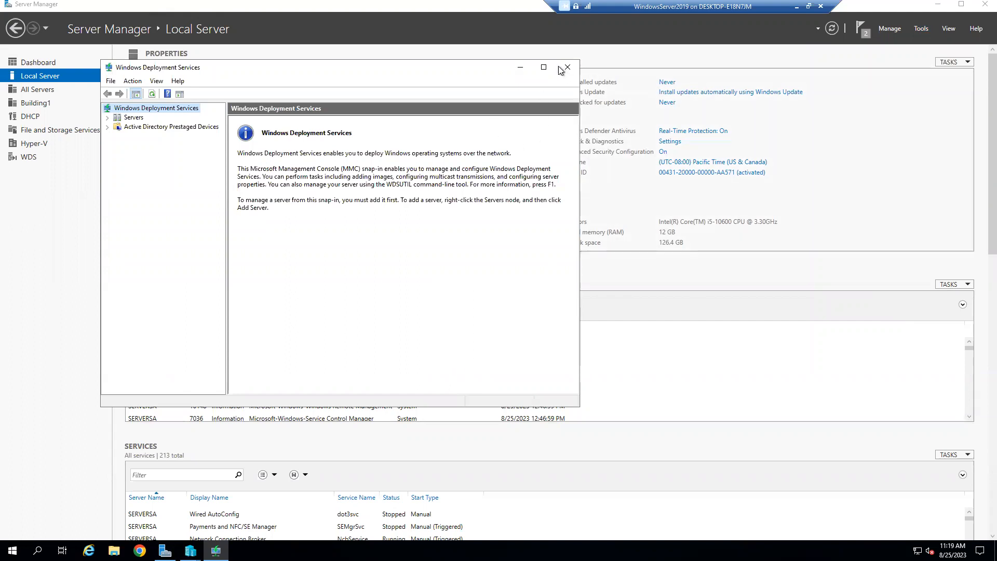
{"action": "left_click", "coordinate": [544, 67]}
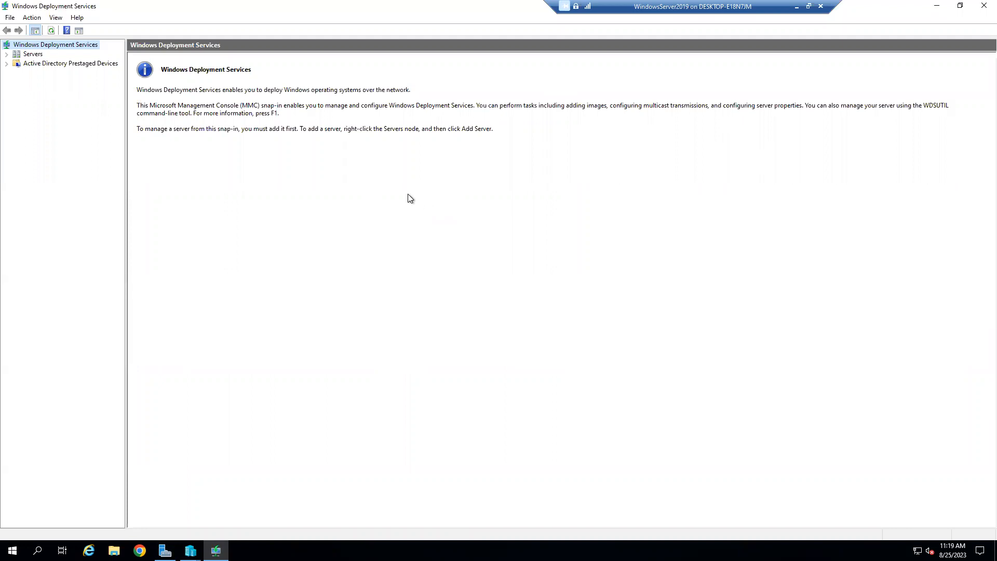
Step: Expand Servers and bring up the context menu for SERVERSA
{"action": "left_click", "coordinate": [6, 55]}
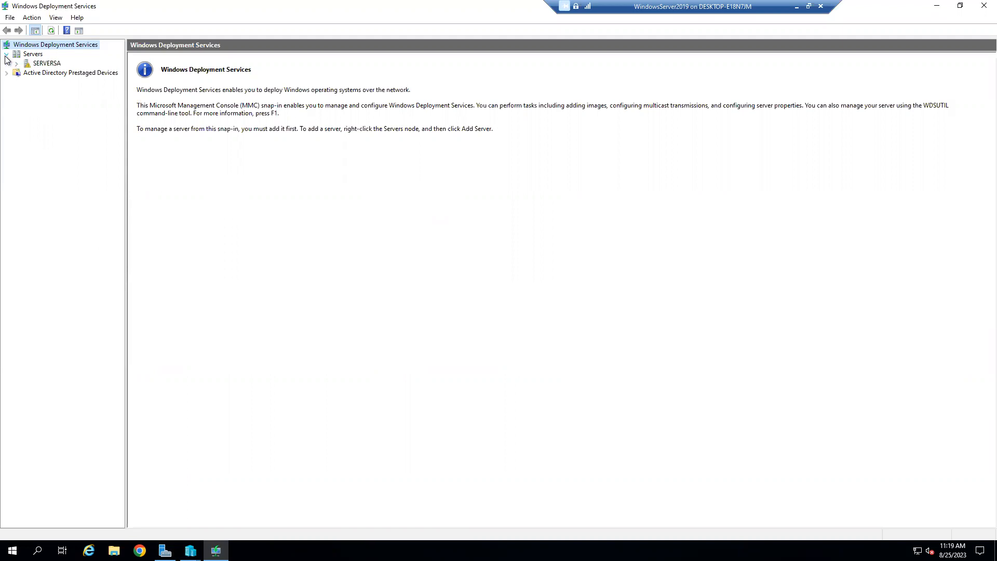
{"action": "right_click", "coordinate": [36, 55]}
{"action": "left_click", "coordinate": [51, 110]}
{"action": "right_click", "coordinate": [52, 63]}
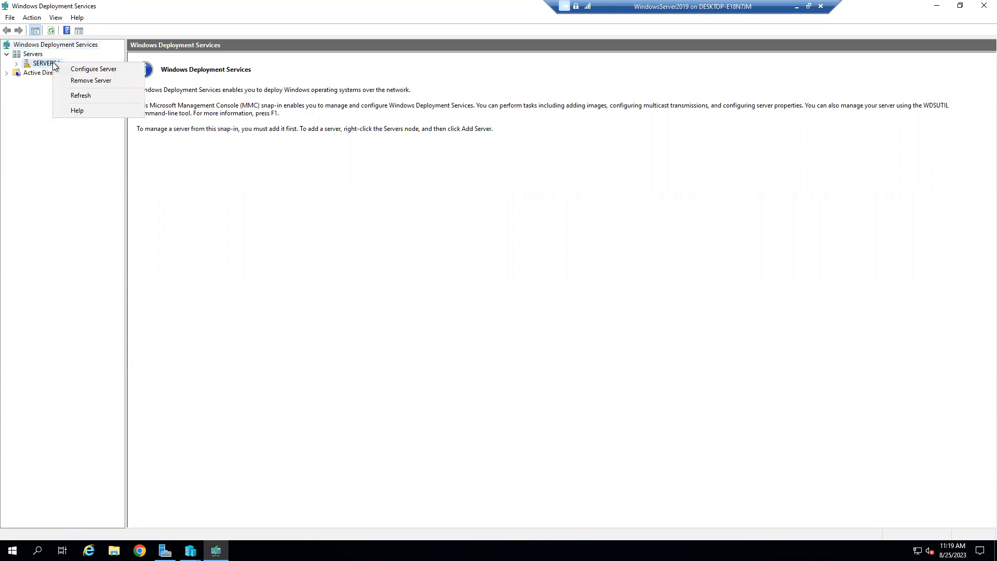
Step: Configure SERVERSA in Standalone mode using C:\RemoteInstall, accepting the System Volume Warning
{"action": "left_click", "coordinate": [118, 69]}
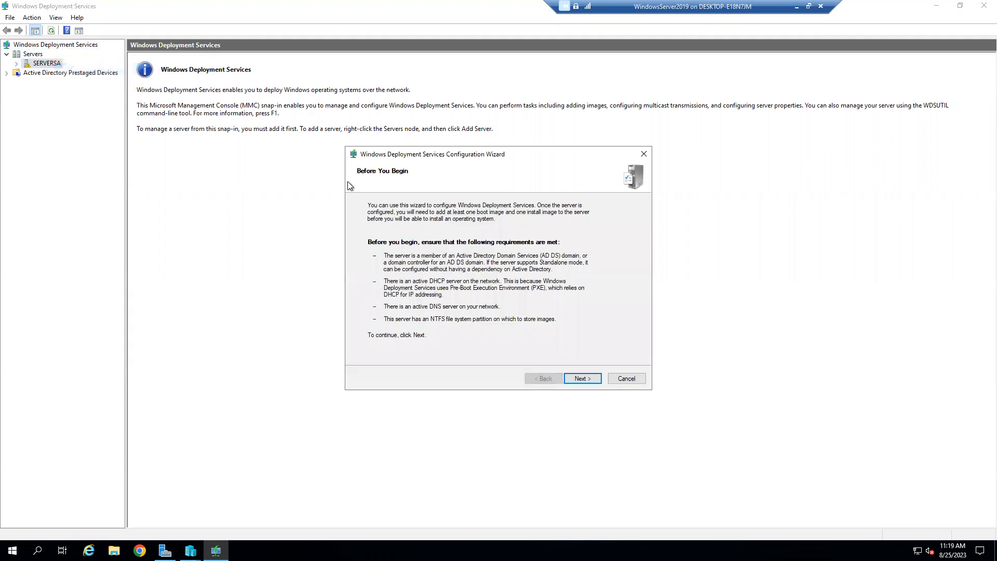
{"action": "left_click", "coordinate": [588, 378]}
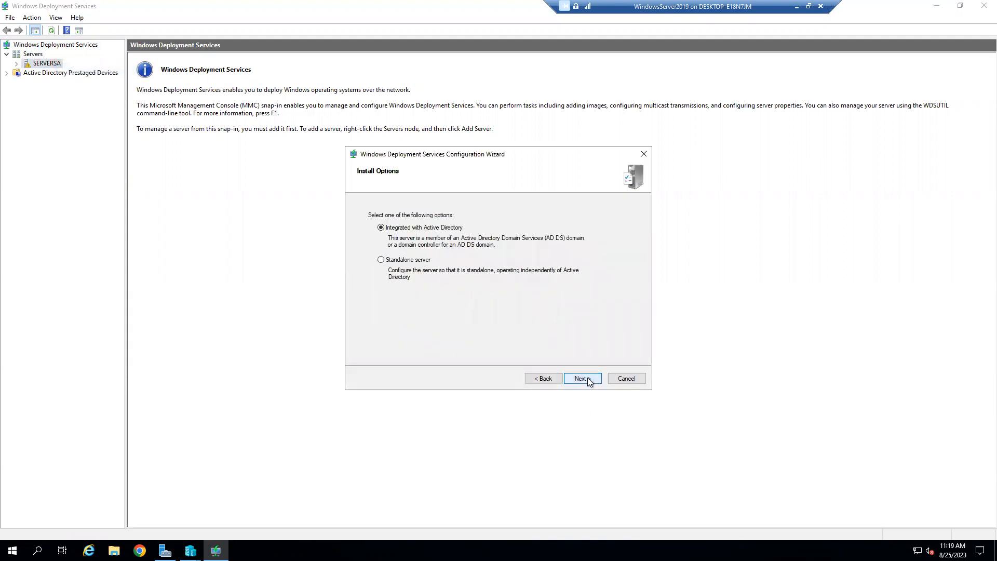
{"action": "left_click", "coordinate": [413, 261]}
{"action": "left_click", "coordinate": [596, 378]}
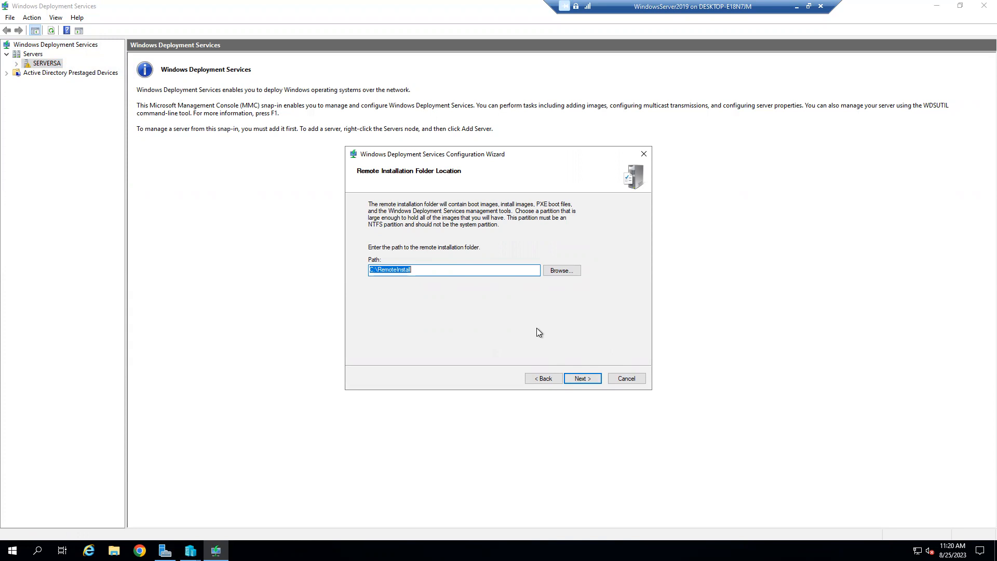
{"action": "left_click", "coordinate": [581, 379]}
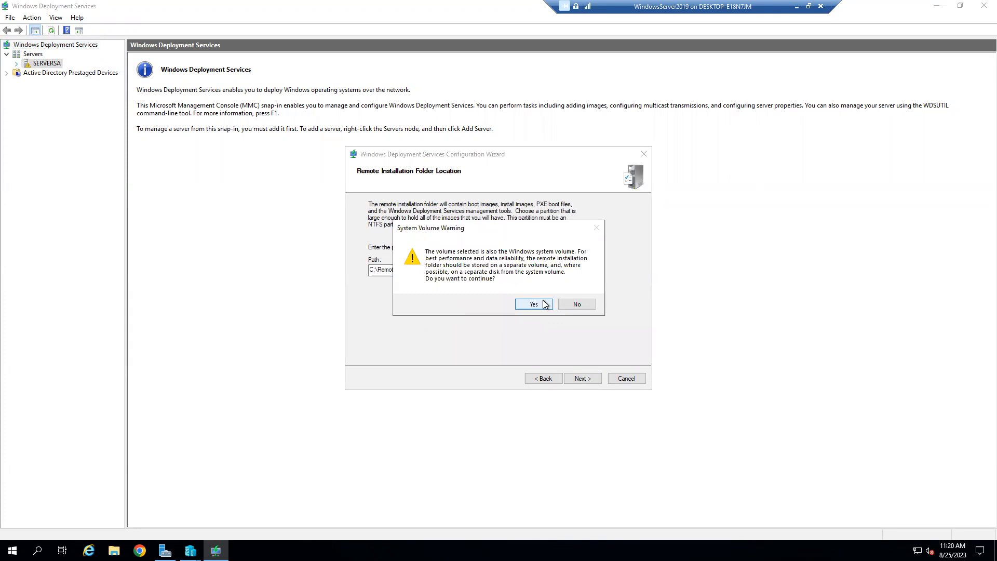
{"action": "left_click", "coordinate": [535, 304]}
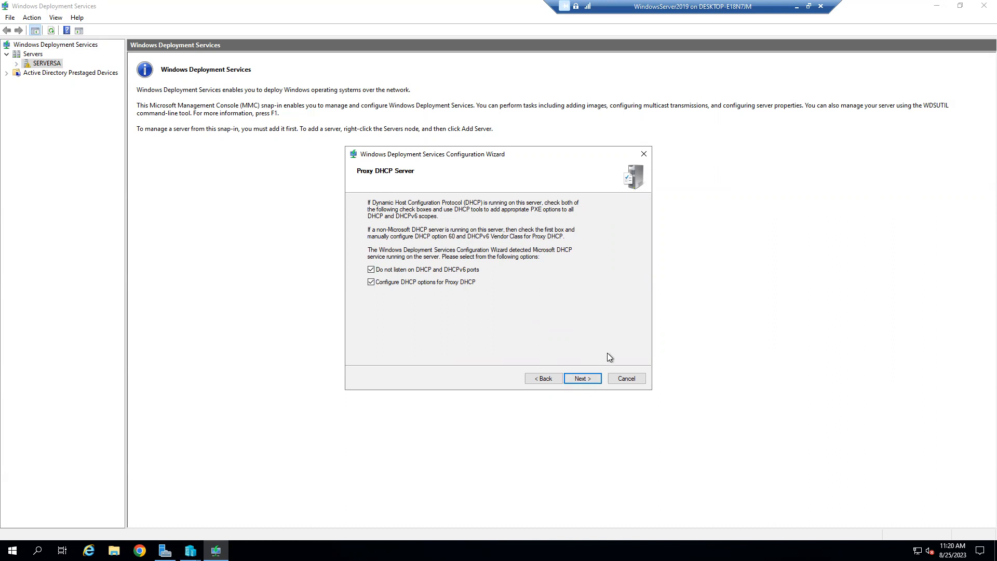
Step: Keep both proxy DHCP options, respond to all client computers, and finish the configuration
{"action": "left_click", "coordinate": [582, 380]}
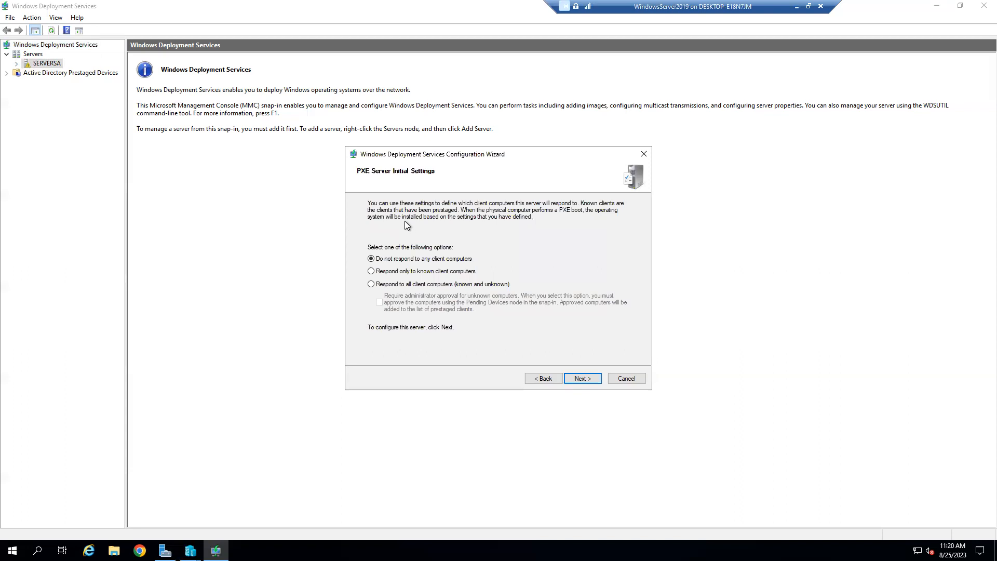
{"action": "left_click", "coordinate": [403, 286]}
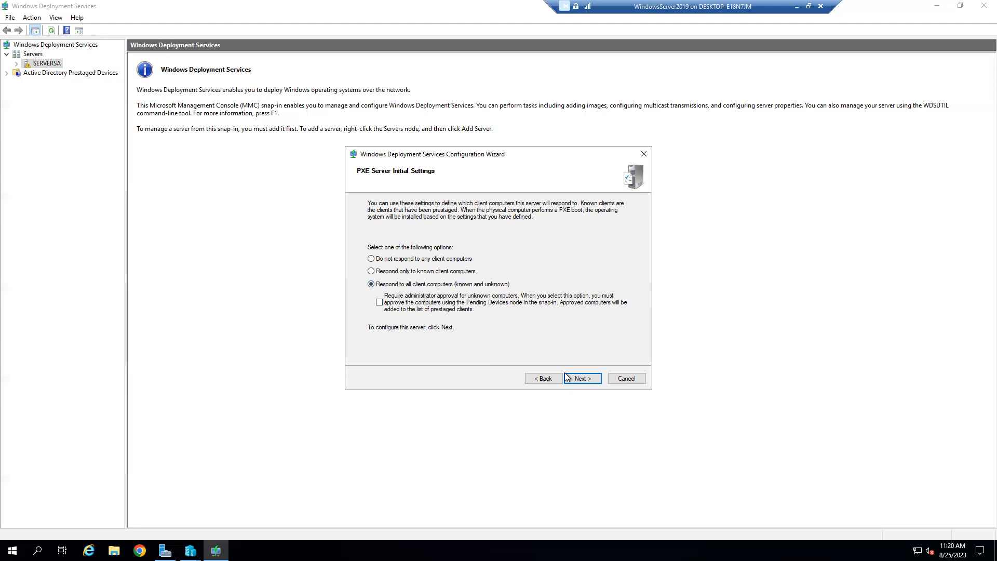
{"action": "left_click", "coordinate": [587, 379]}
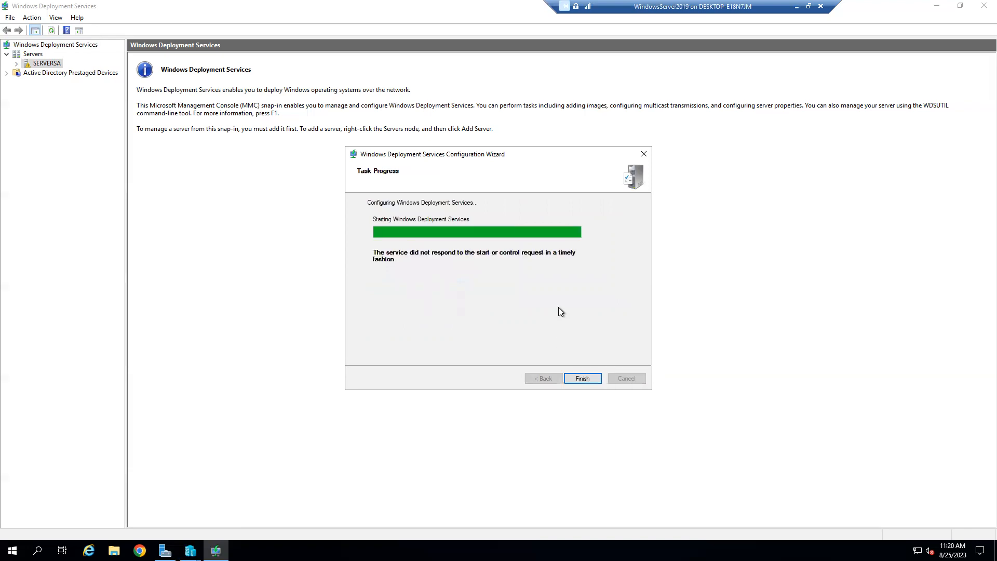
{"action": "left_click", "coordinate": [579, 381]}
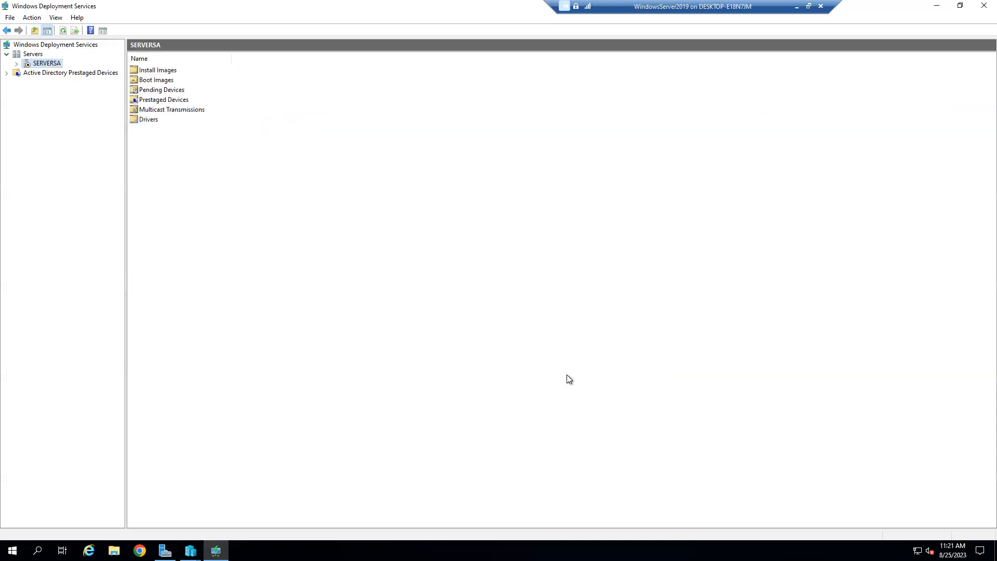
Step: Start Add Boot Image, browse DVD Drive (D:) without picking a file, and restore the VM window
{"action": "right_click", "coordinate": [161, 84]}
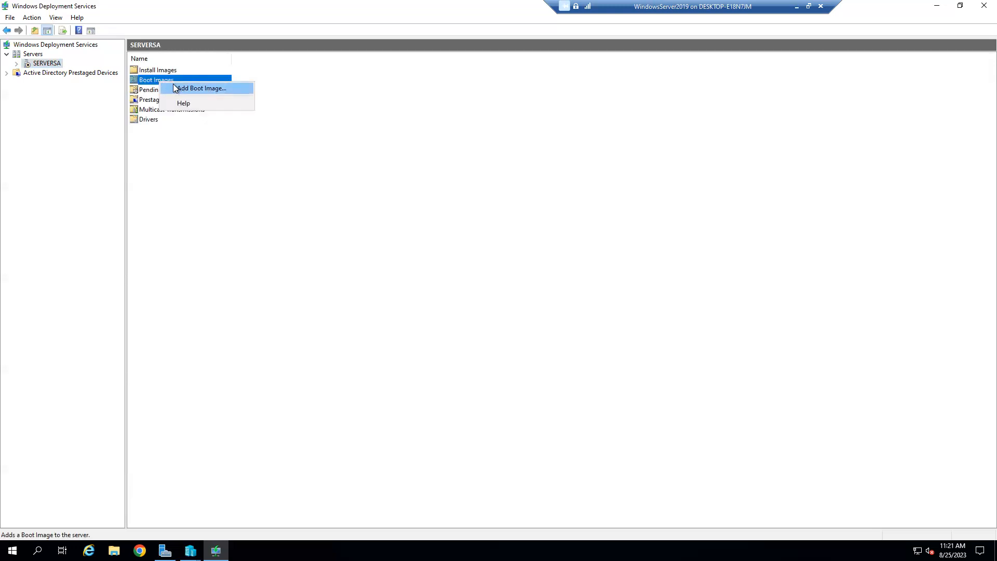
{"action": "left_click", "coordinate": [175, 87]}
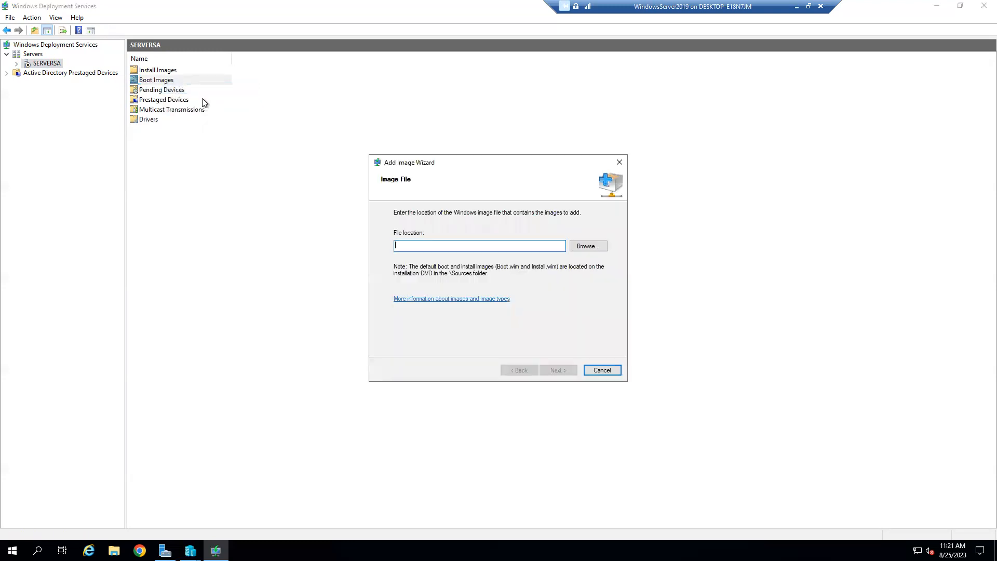
{"action": "left_click", "coordinate": [589, 246]}
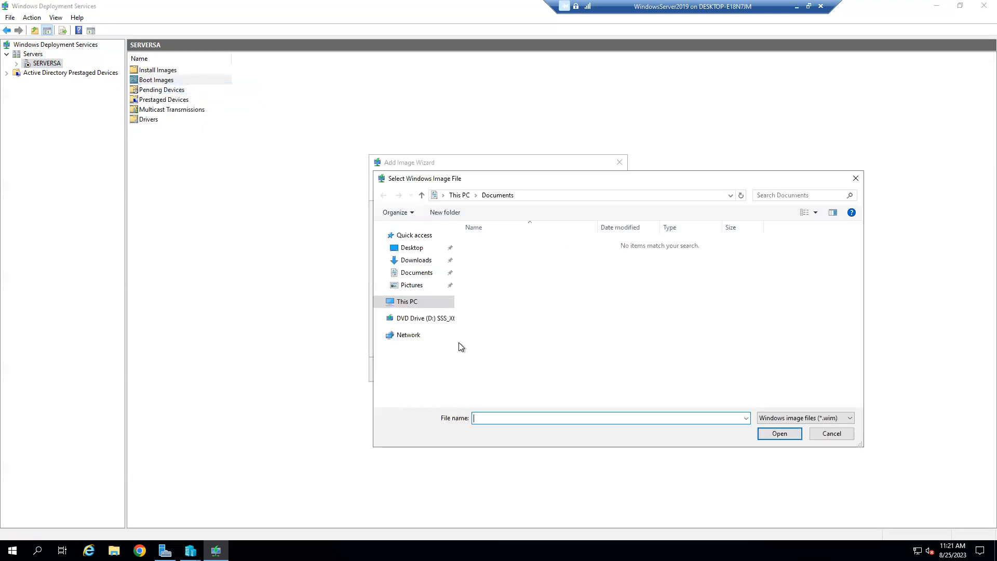
{"action": "left_click", "coordinate": [447, 318]}
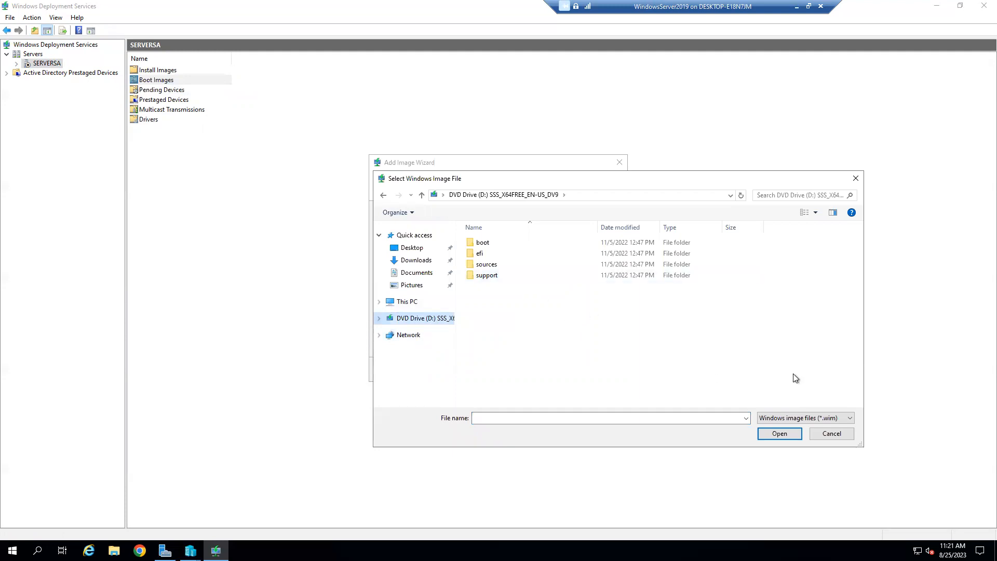
{"action": "left_click", "coordinate": [834, 434]}
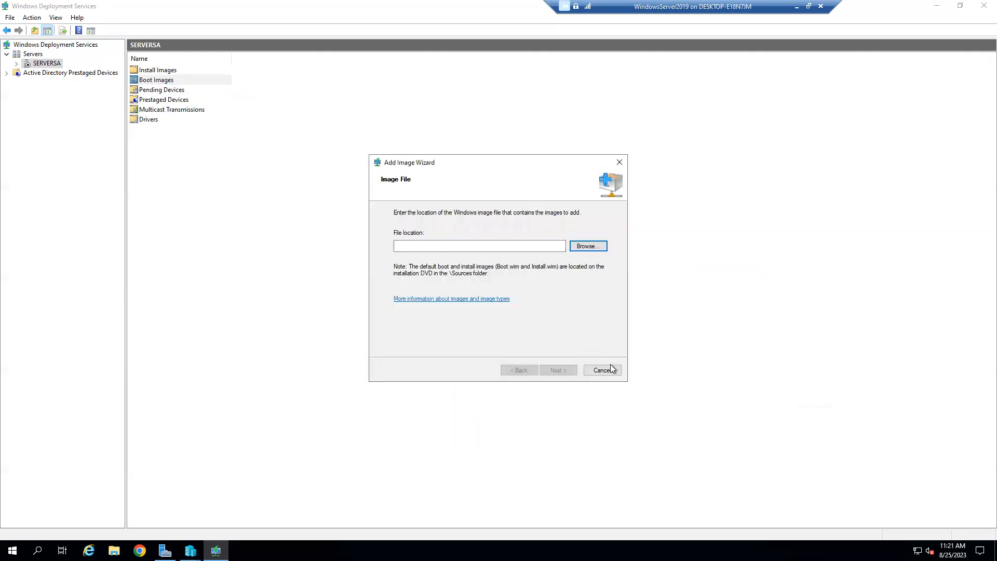
{"action": "left_click", "coordinate": [809, 7]}
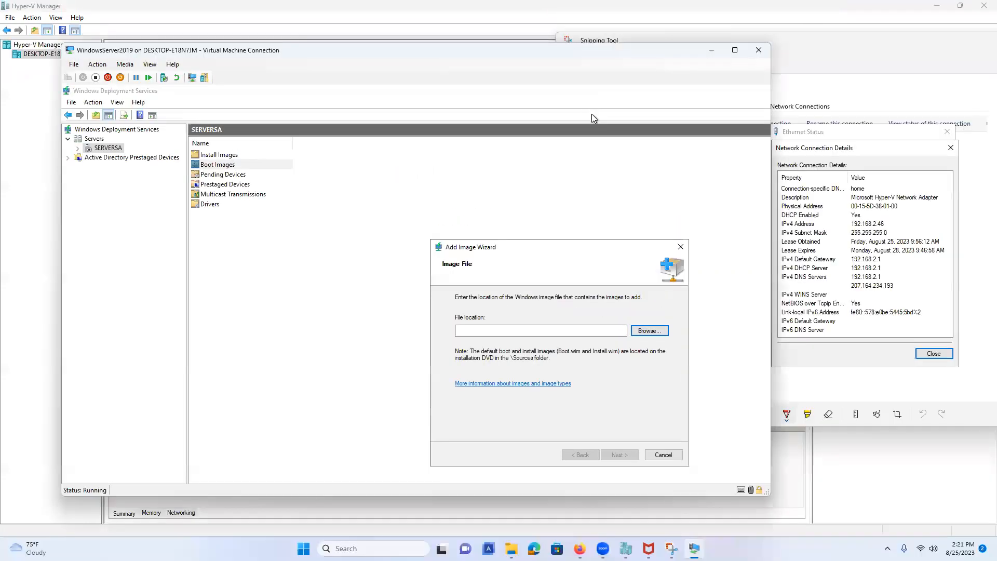
Step: Mount the Windows Server 2019 evaluation ISO from Downloads and confirm the Open security prompt
{"action": "left_click", "coordinate": [511, 549]}
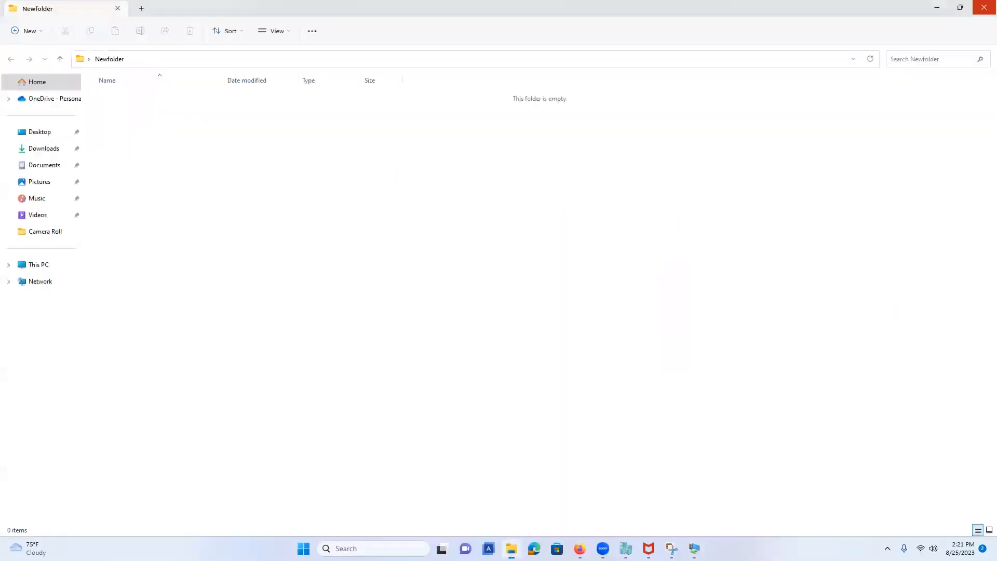
{"action": "left_click", "coordinate": [44, 149]}
{"action": "right_click", "coordinate": [155, 119]}
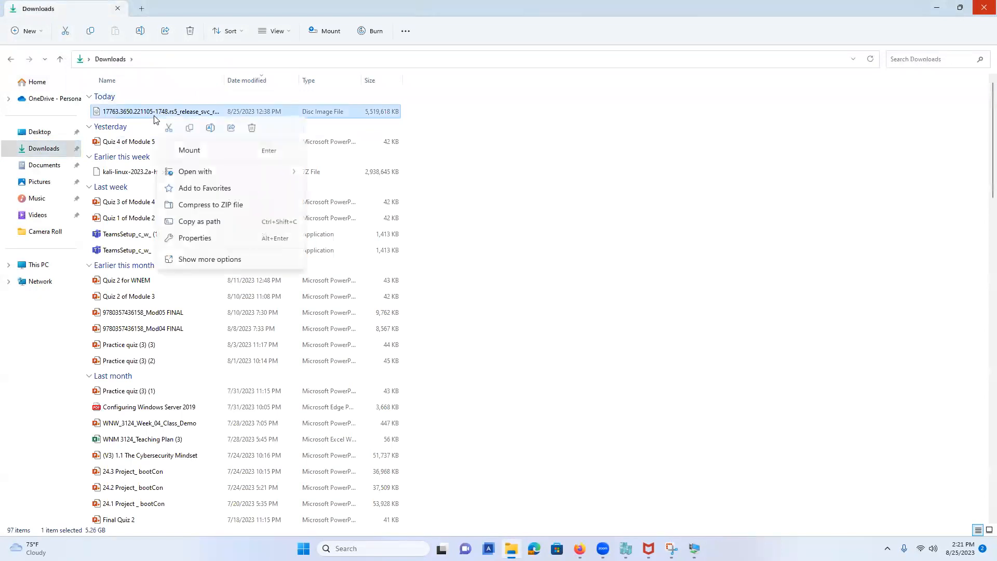
{"action": "left_click", "coordinate": [200, 151]}
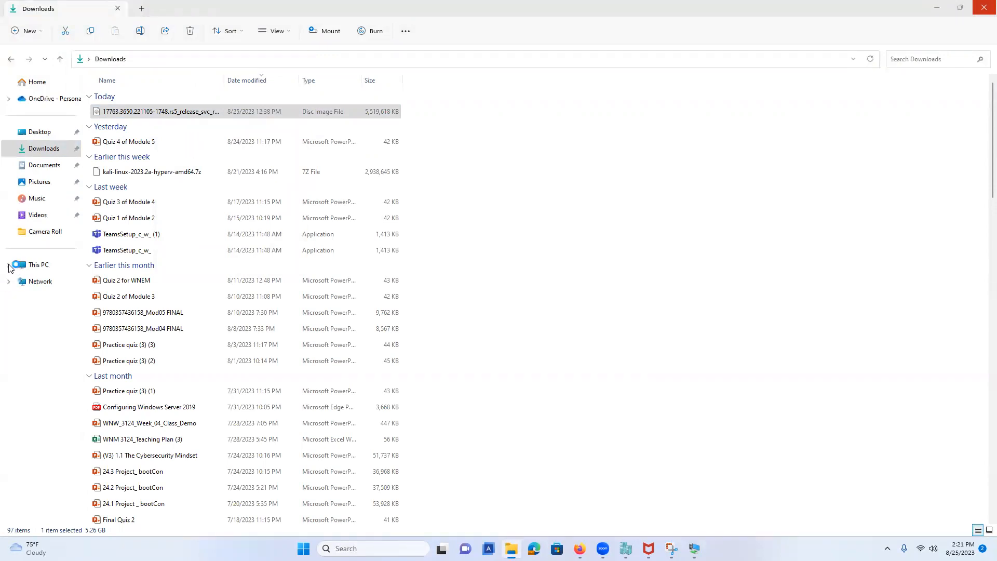
{"action": "left_click", "coordinate": [694, 549]}
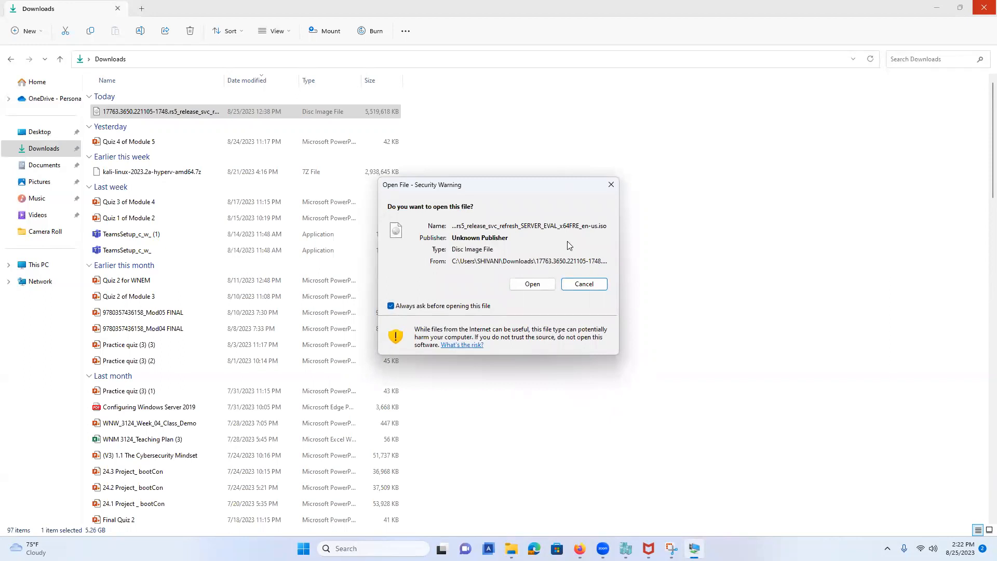
{"action": "left_click", "coordinate": [533, 284]}
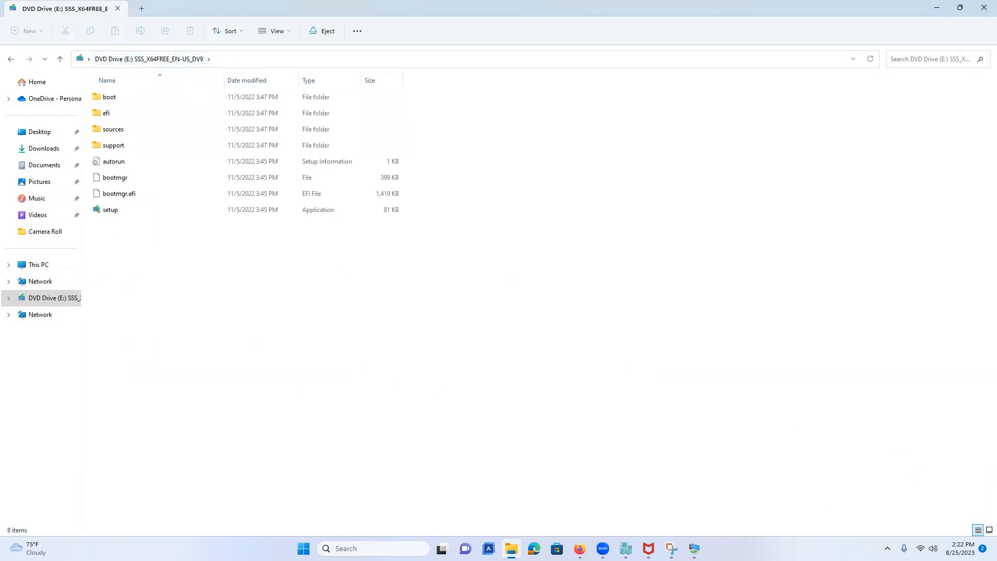
Step: Select D:\sources\boot.wim as the boot image file
{"action": "left_click", "coordinate": [694, 548]}
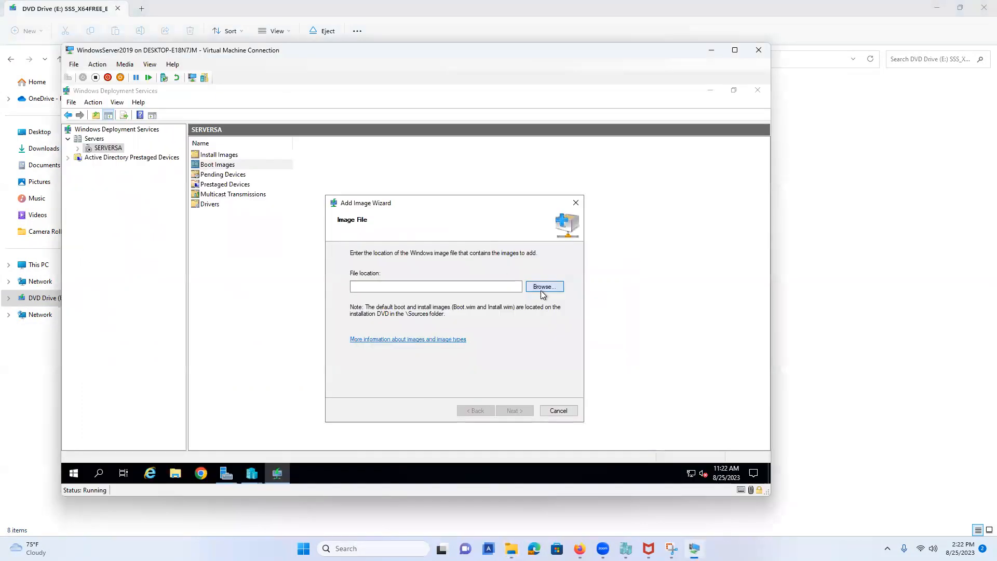
{"action": "left_click", "coordinate": [543, 287]}
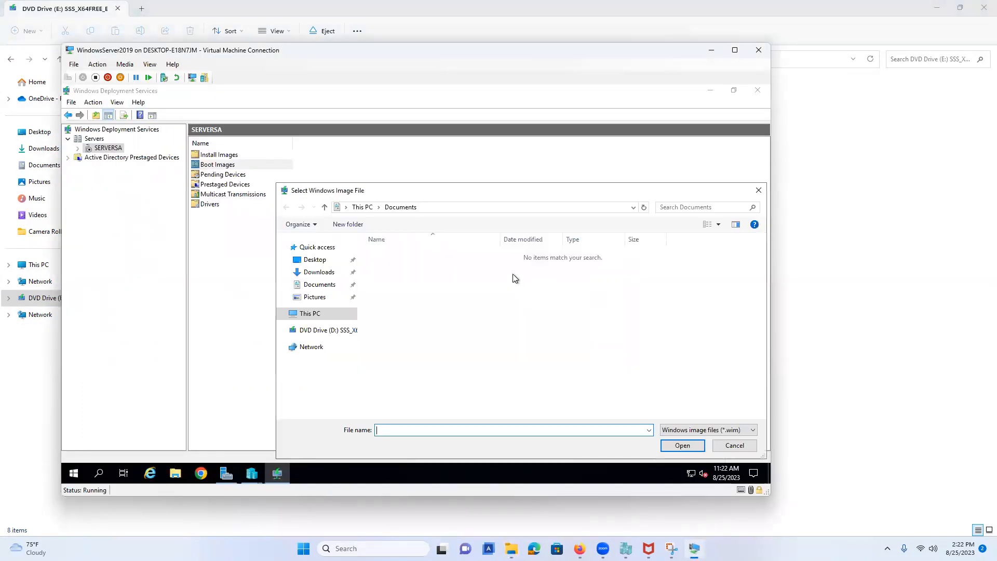
{"action": "left_click", "coordinate": [318, 332]}
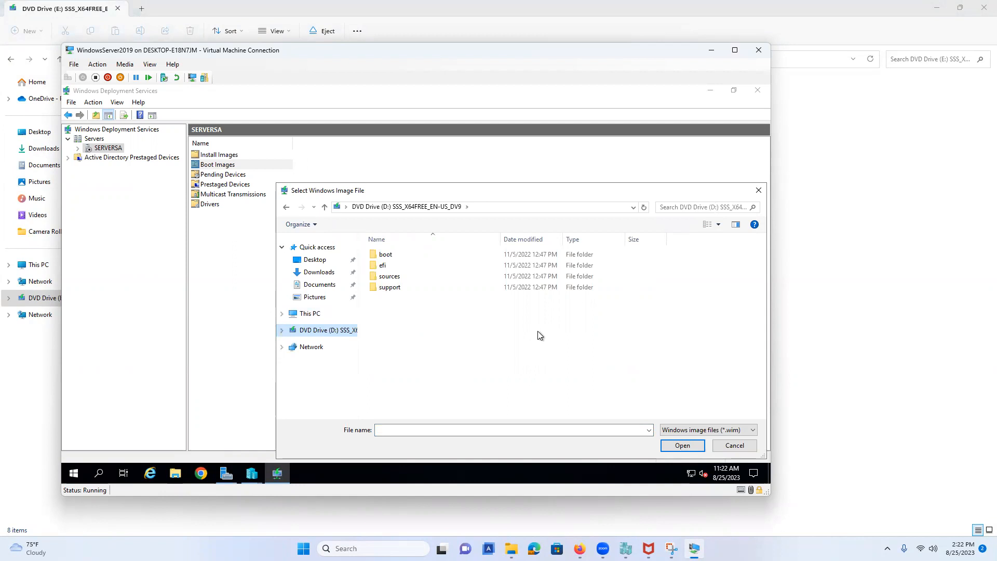
{"action": "double_click", "coordinate": [413, 276]}
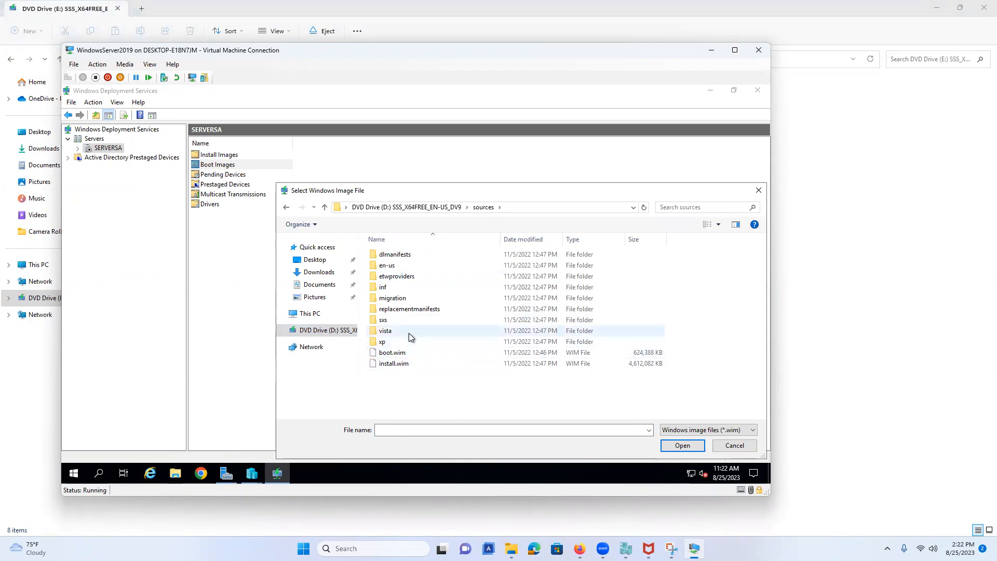
{"action": "left_click", "coordinate": [407, 351]}
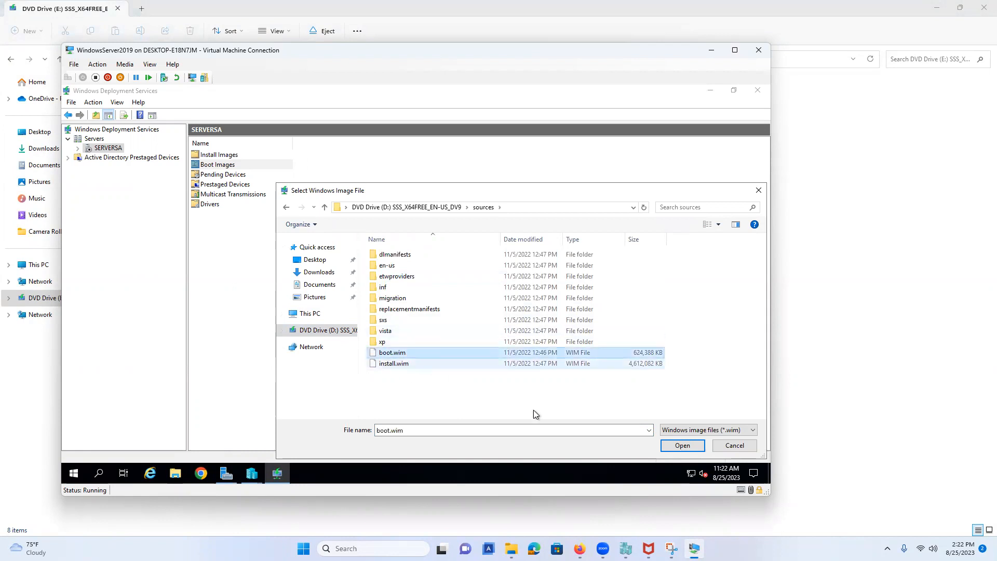
{"action": "left_click", "coordinate": [683, 446]}
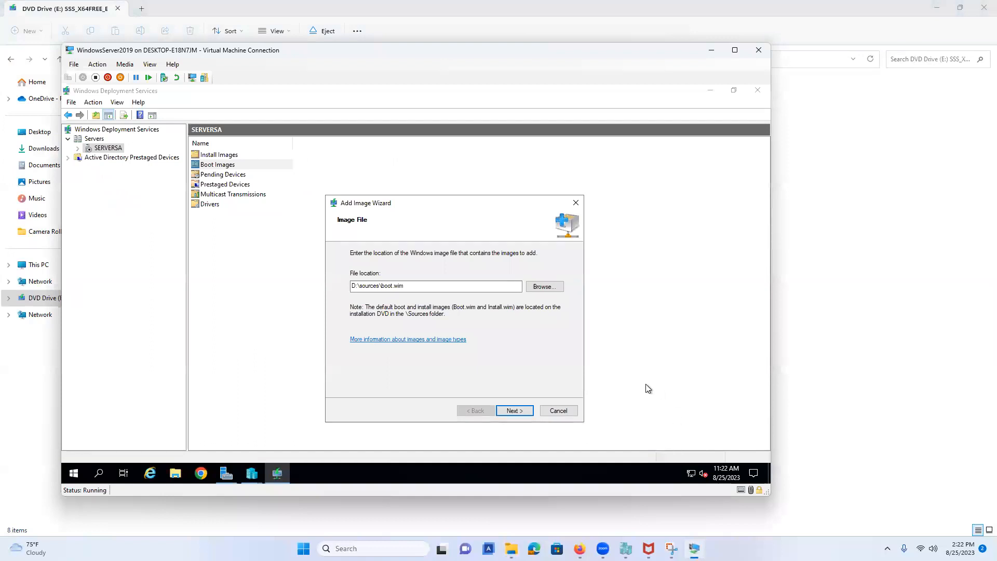
Step: Keep the default image name and description and add the x64 boot image
{"action": "left_click", "coordinate": [513, 411]}
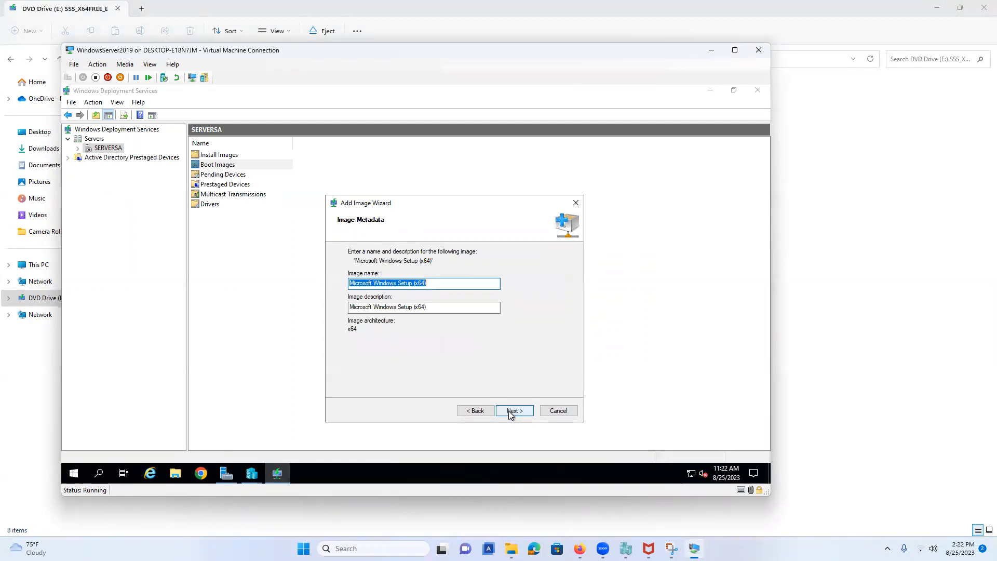
{"action": "left_click", "coordinate": [510, 413]}
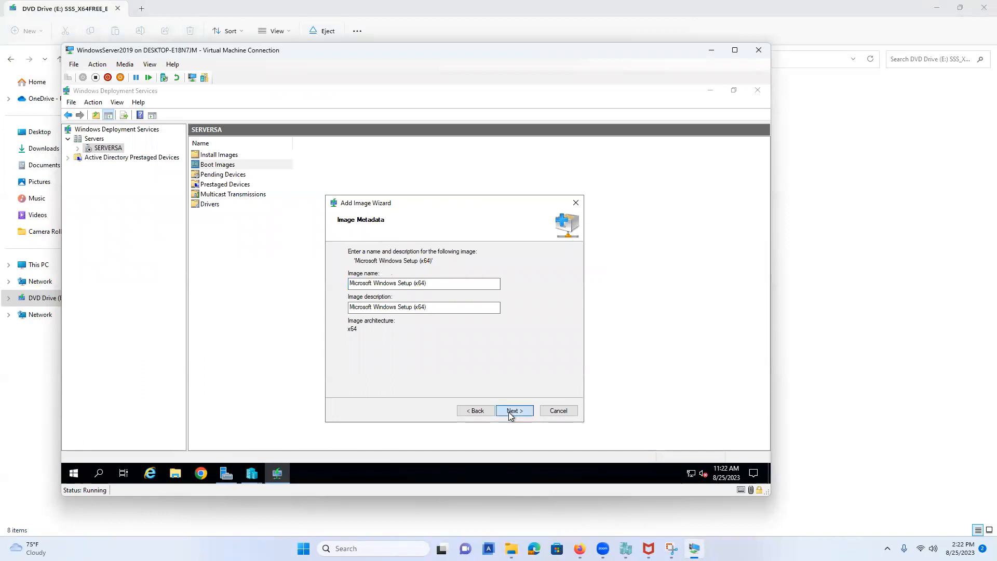
{"action": "left_click", "coordinate": [513, 411]}
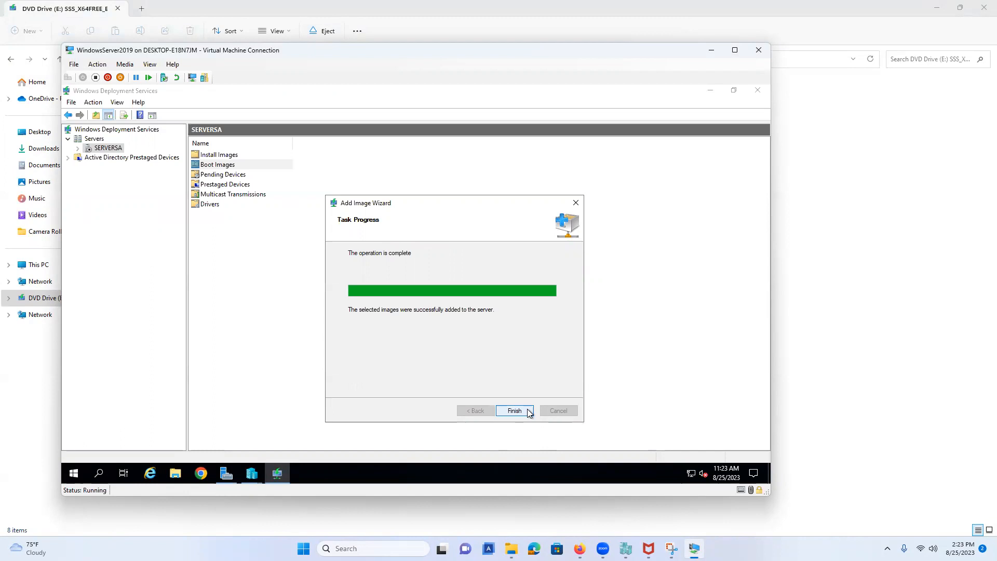
{"action": "left_click", "coordinate": [528, 409]}
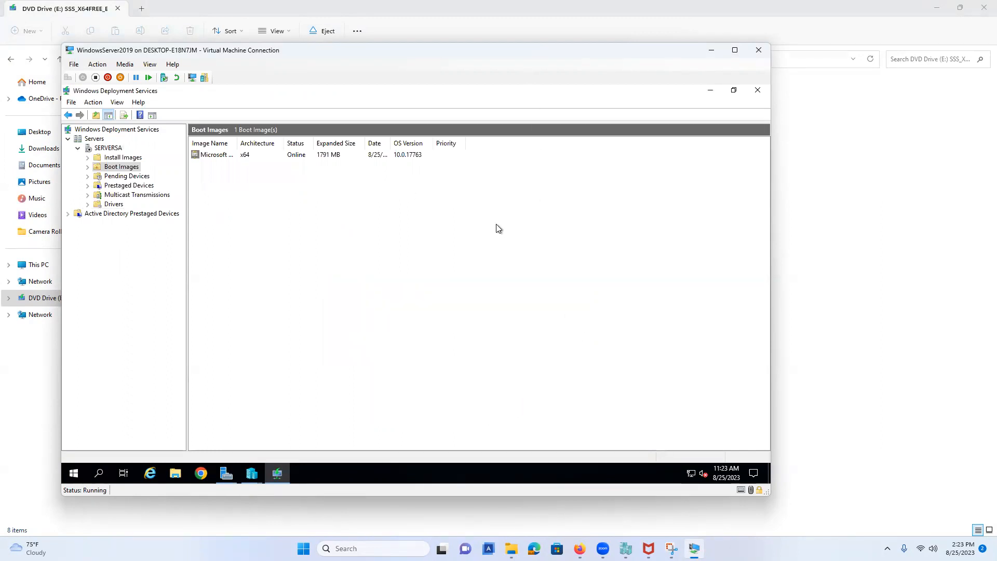
Step: Add all four Windows Server 2019 images from D:\sources\install.wim into the new group ImageGroup1
{"action": "right_click", "coordinate": [139, 160]}
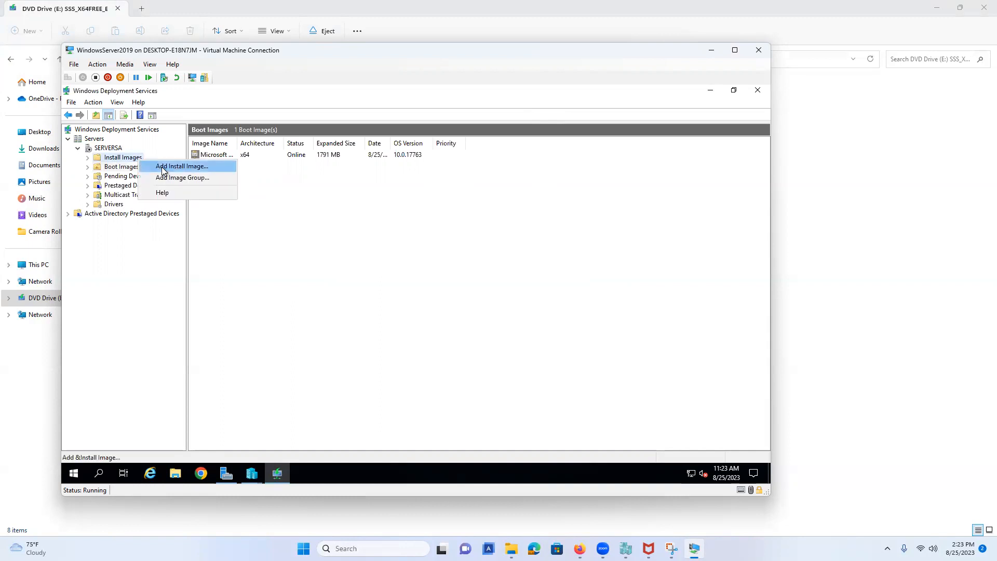
{"action": "left_click", "coordinate": [162, 167]}
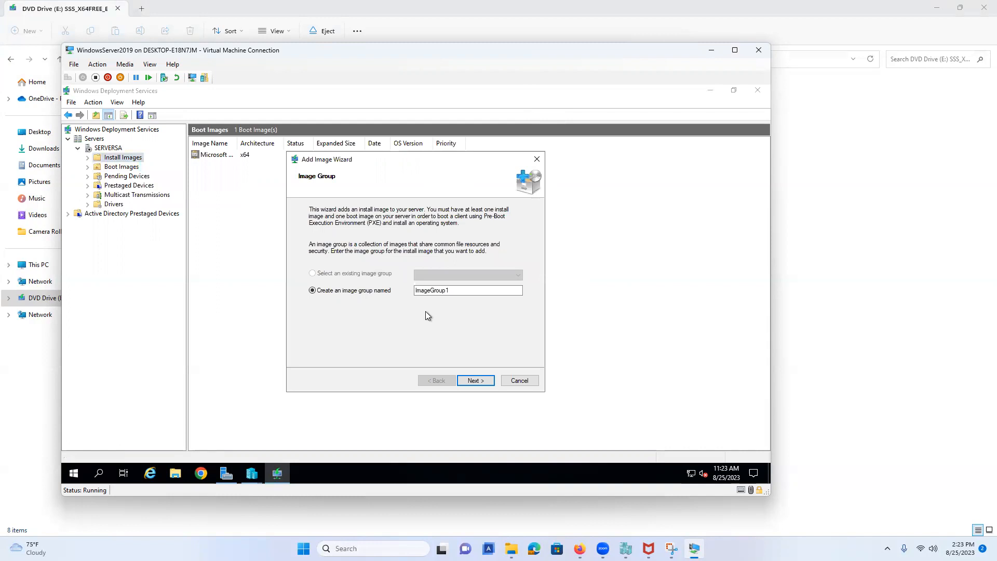
{"action": "left_click", "coordinate": [487, 380]}
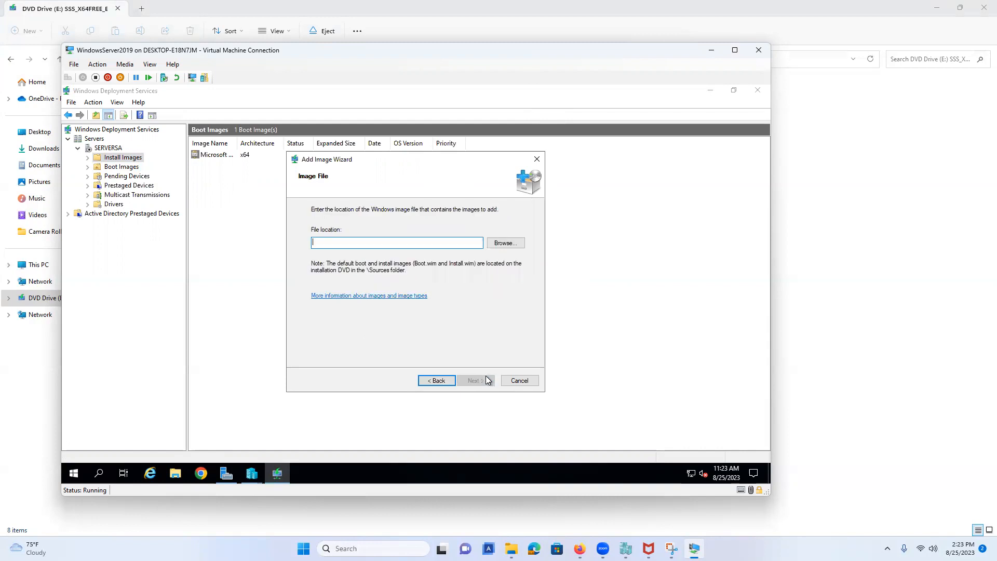
{"action": "left_click", "coordinate": [514, 246]}
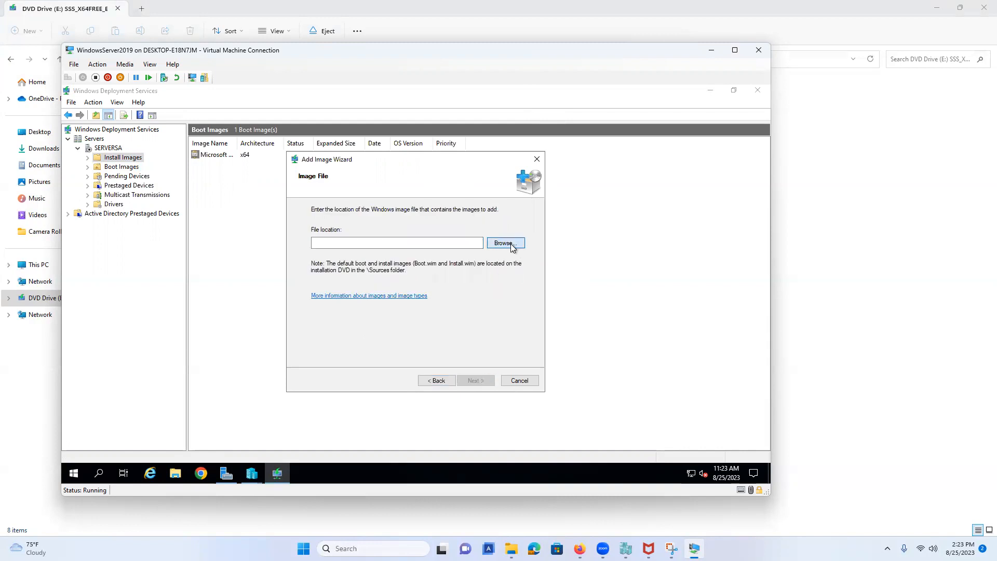
{"action": "left_click", "coordinate": [372, 322]}
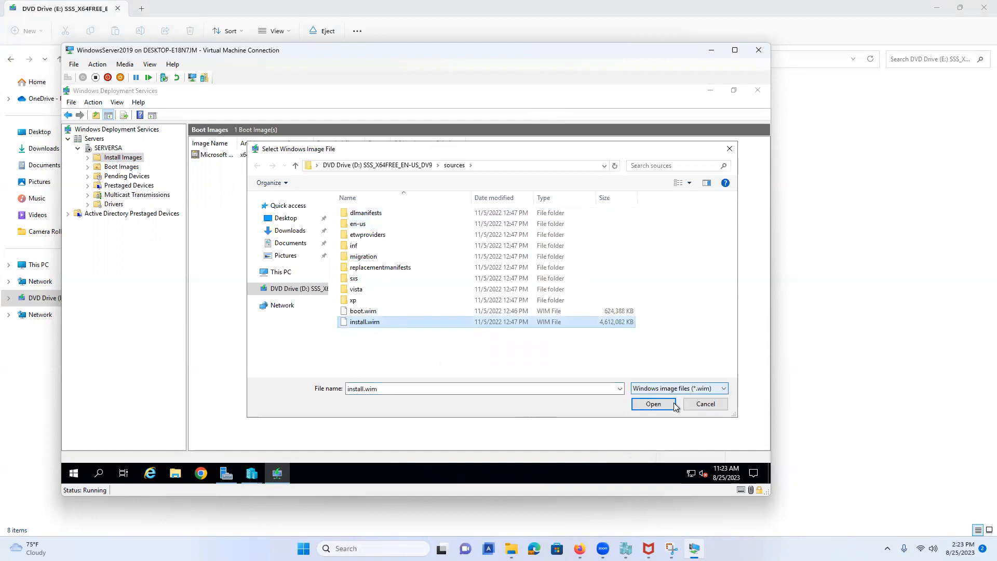
{"action": "left_click", "coordinate": [654, 404]}
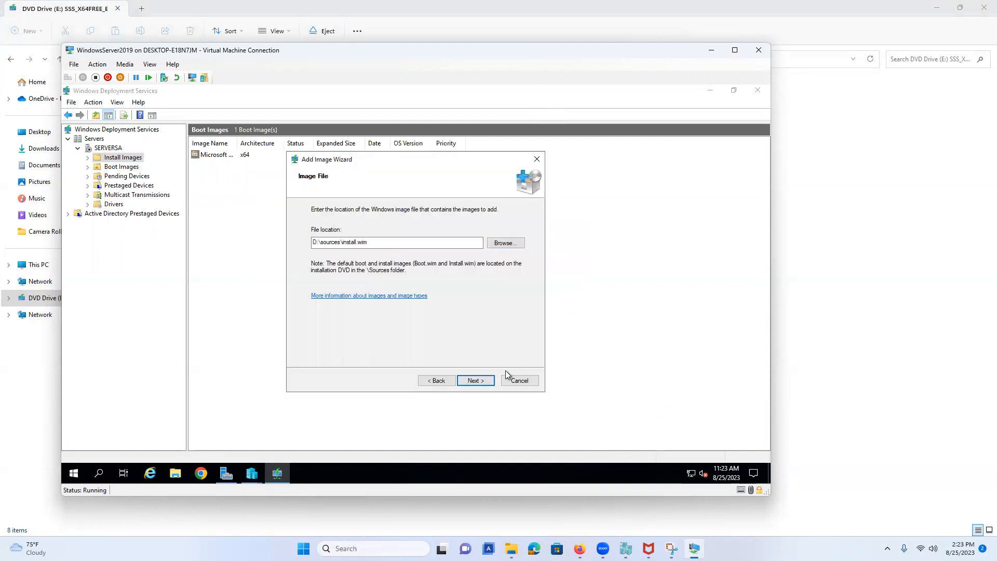
{"action": "left_click", "coordinate": [492, 380]}
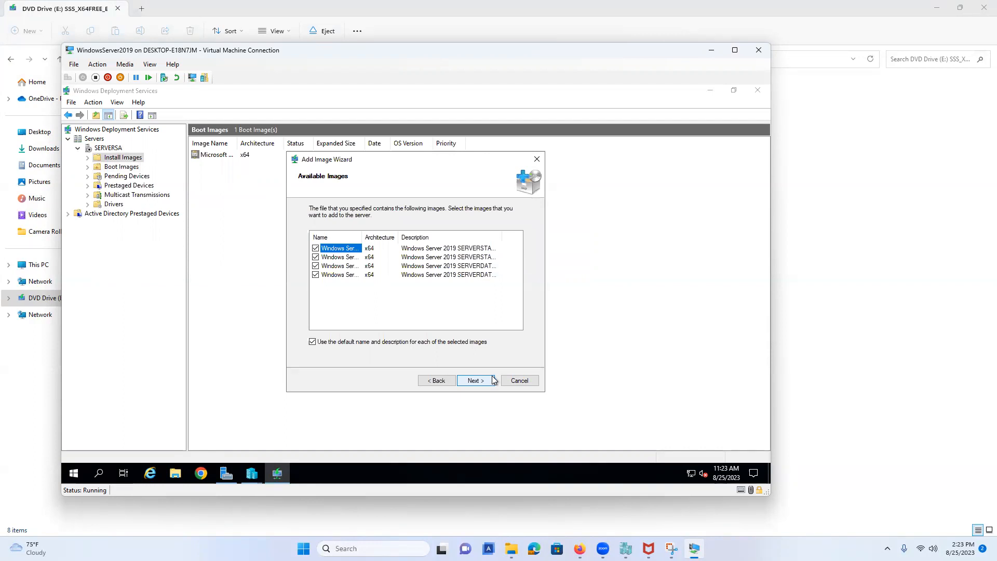
{"action": "left_click", "coordinate": [491, 381]}
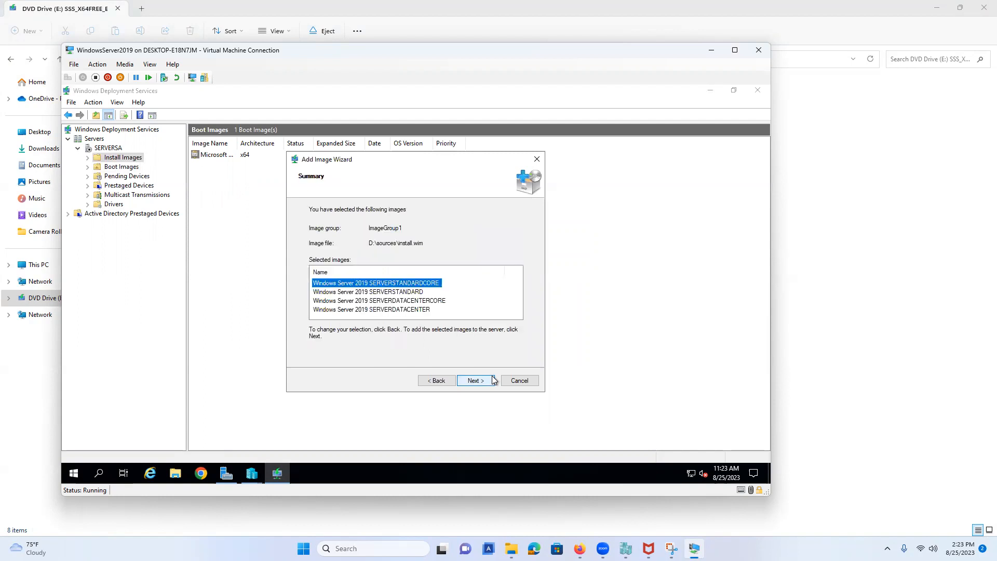
{"action": "left_click", "coordinate": [492, 380]}
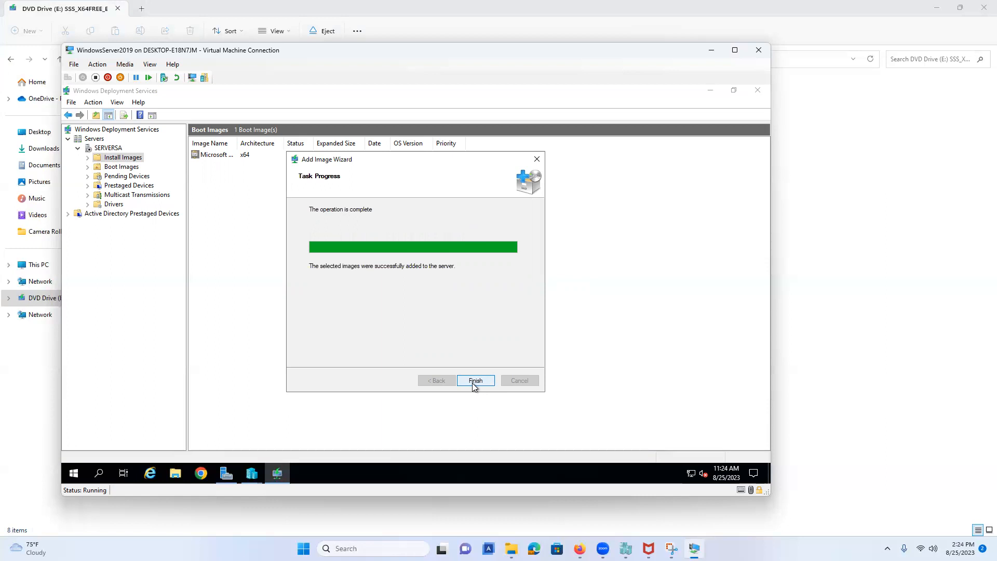
{"action": "left_click", "coordinate": [473, 382]}
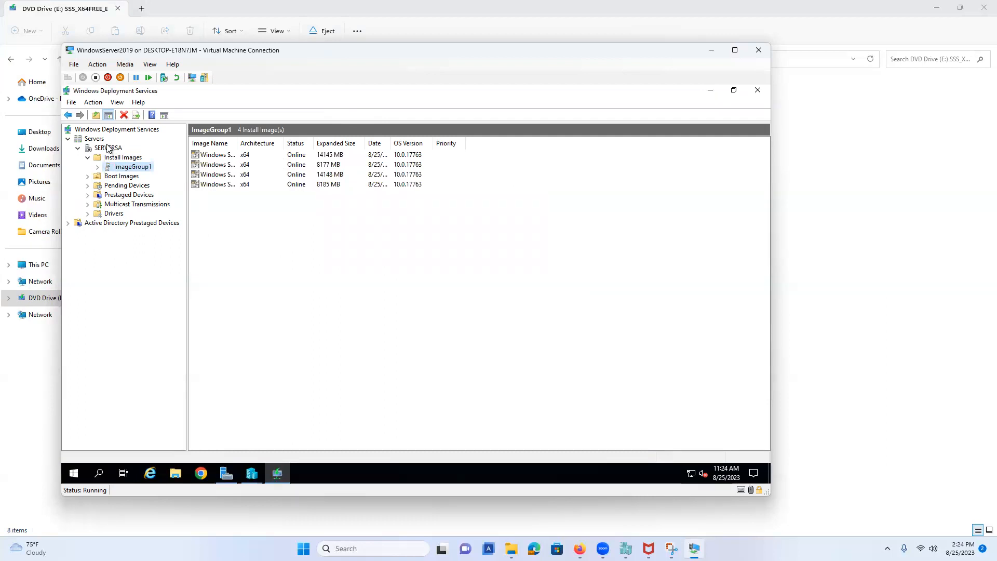
Step: Start the WDS service on SERVERSA through All Tasks > Start and dismiss the success message
{"action": "right_click", "coordinate": [112, 151]}
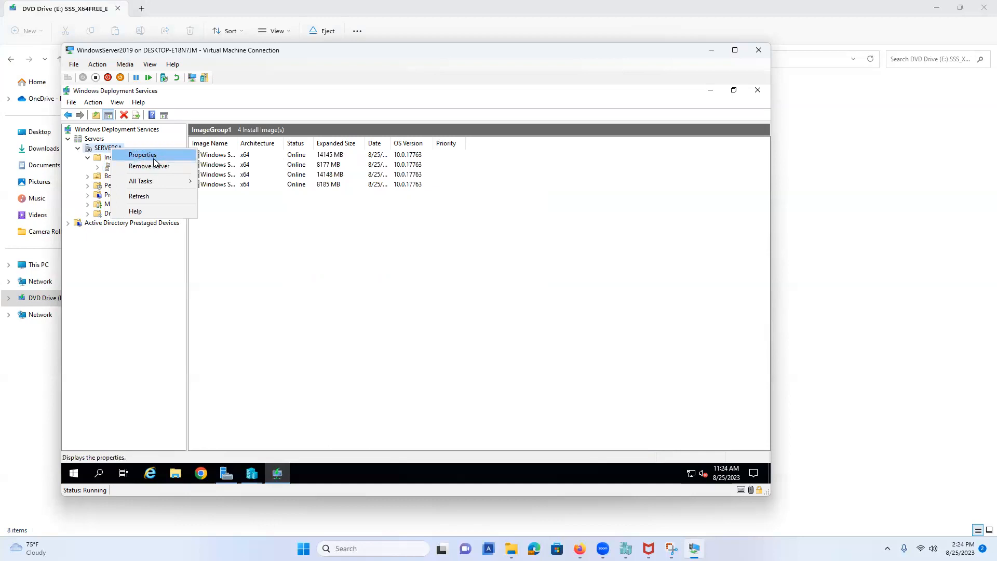
{"action": "mouse_move", "coordinate": [164, 182]}
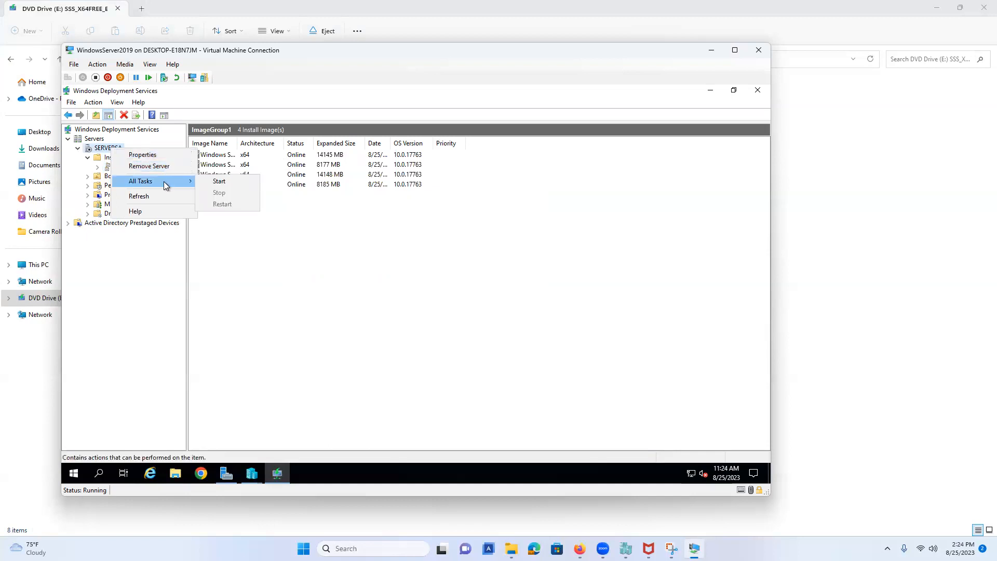
{"action": "left_click", "coordinate": [220, 182]}
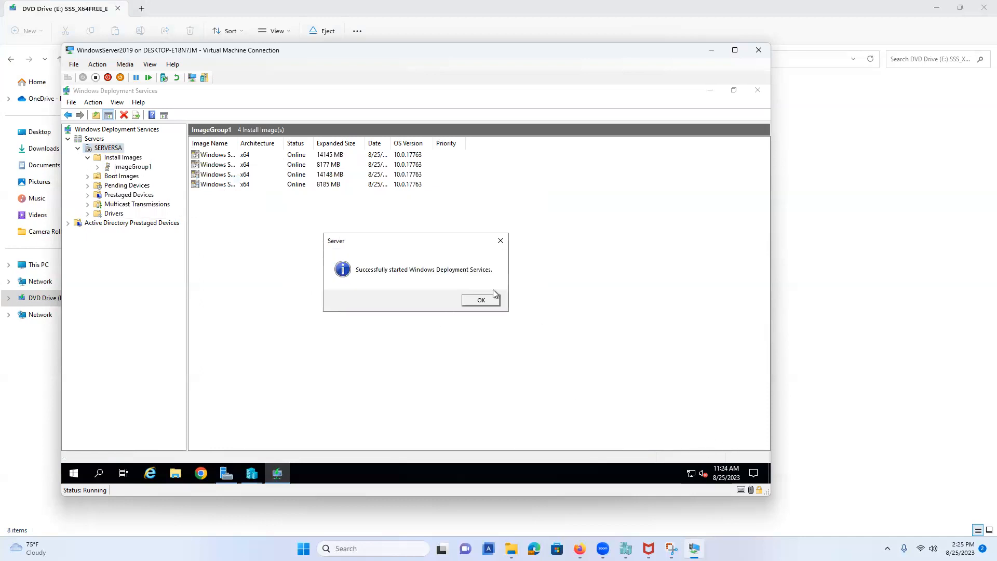
{"action": "left_click", "coordinate": [469, 301]}
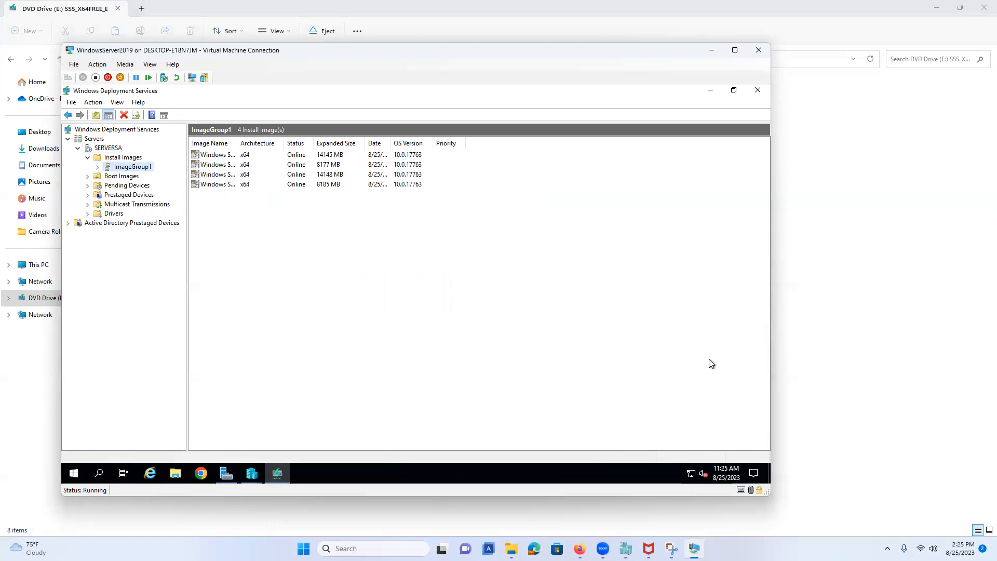
Step: Minimize the WDS console and bring Hyper-V Manager forward, maximized to full screen
{"action": "left_click", "coordinate": [735, 50]}
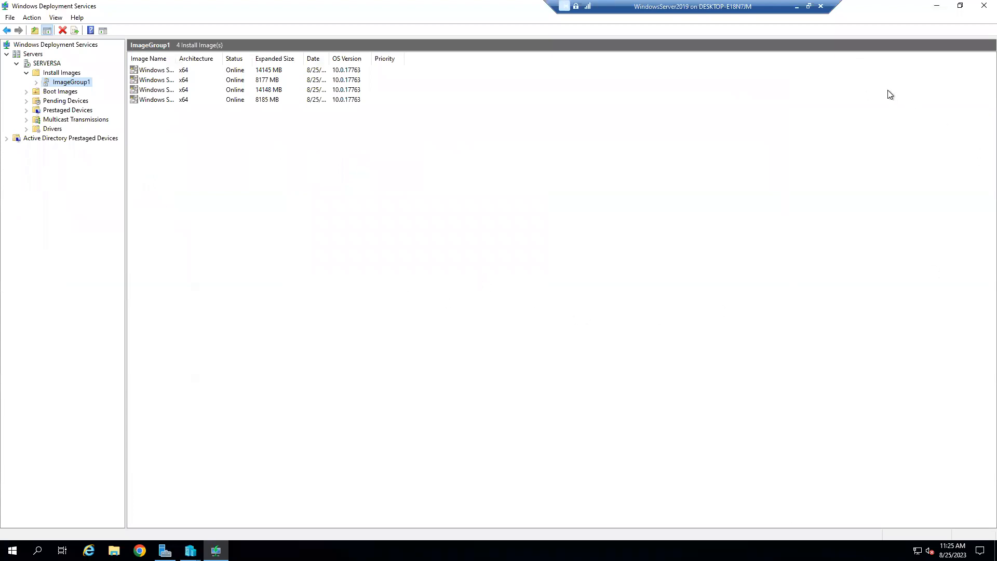
{"action": "left_click", "coordinate": [937, 6]}
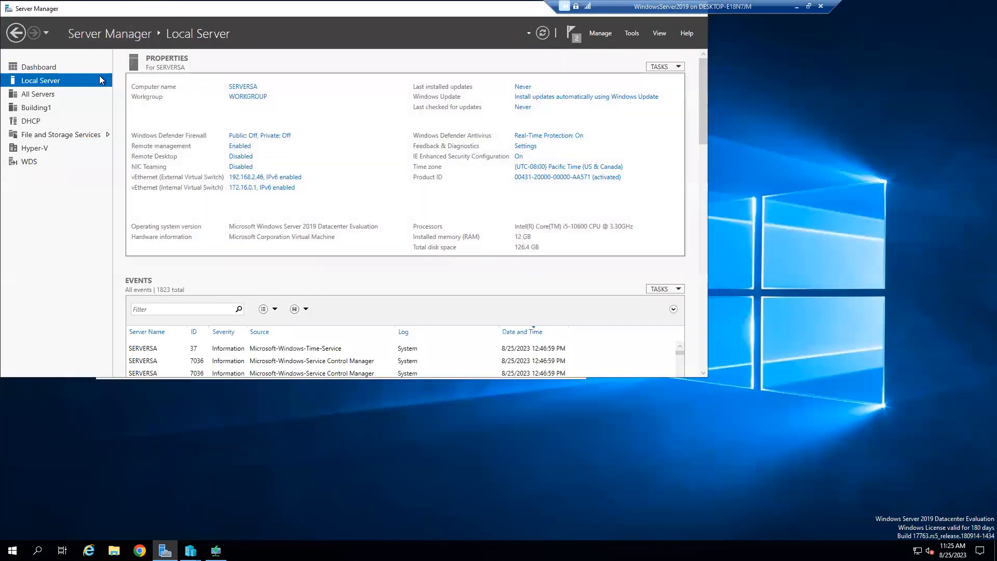
{"action": "left_click_drag", "start_coordinate": [182, 8], "coordinate": [260, 90]}
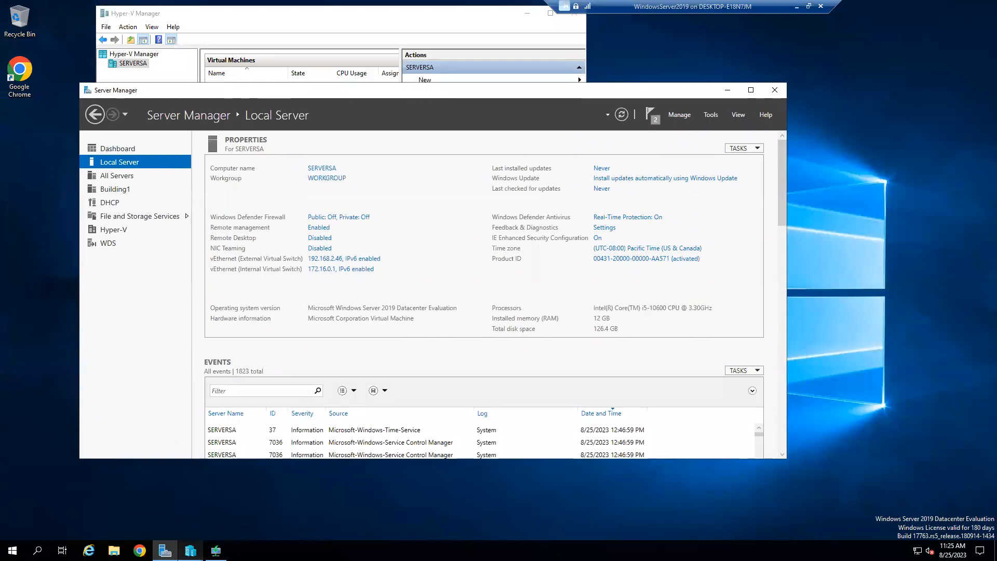
{"action": "left_click", "coordinate": [191, 551]}
{"action": "left_click", "coordinate": [260, 499]}
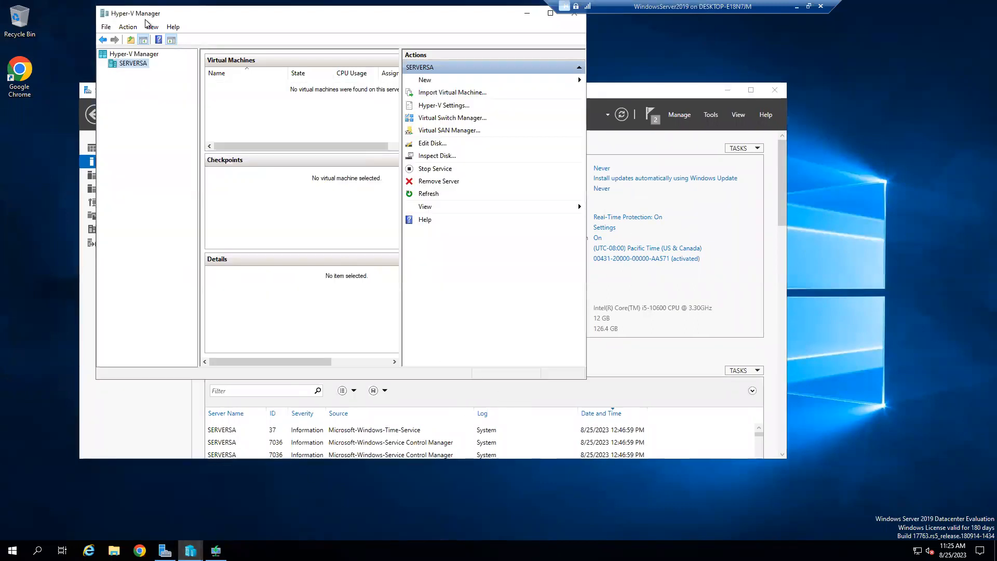
{"action": "left_click_drag", "start_coordinate": [214, 7], "coordinate": [325, 118]}
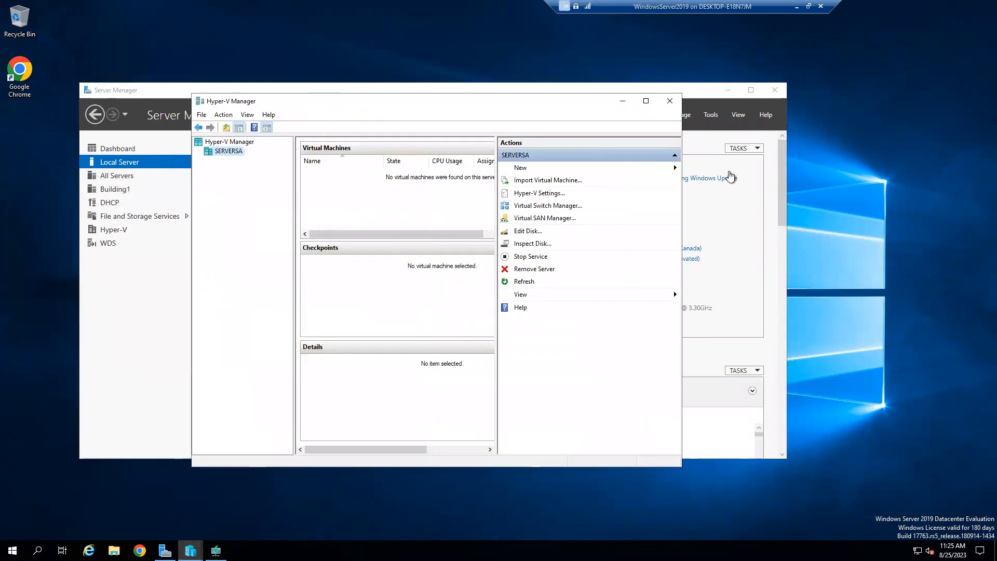
{"action": "left_click", "coordinate": [646, 102]}
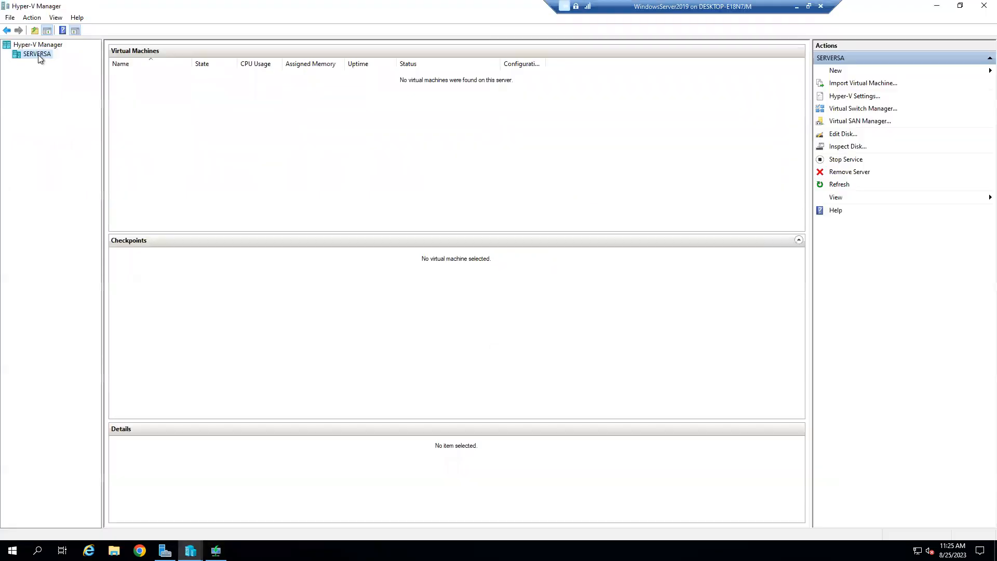
Step: Launch the New Virtual Machine Wizard for the SERVERSA host
{"action": "right_click", "coordinate": [40, 56]}
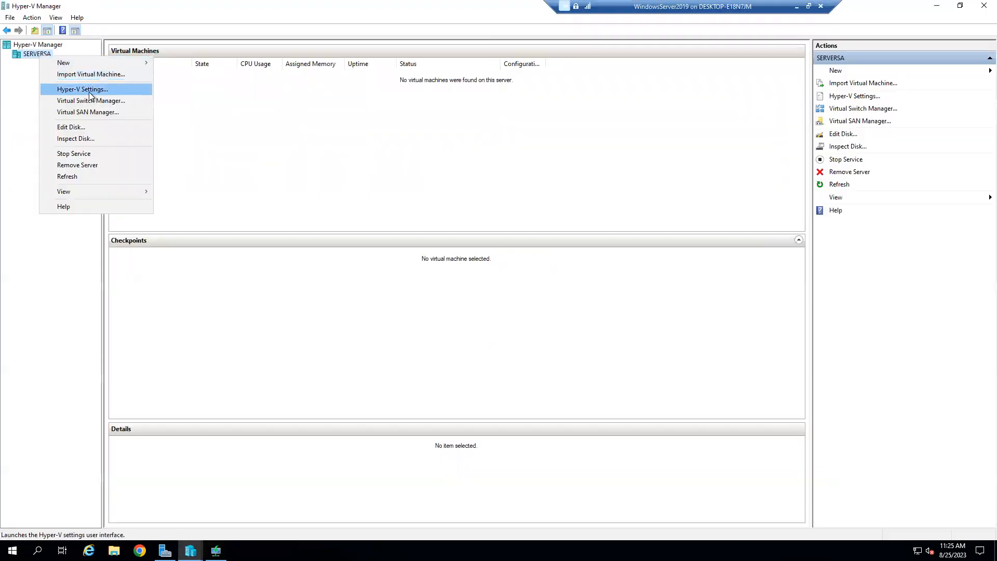
{"action": "mouse_move", "coordinate": [86, 63]}
{"action": "left_click", "coordinate": [214, 64]}
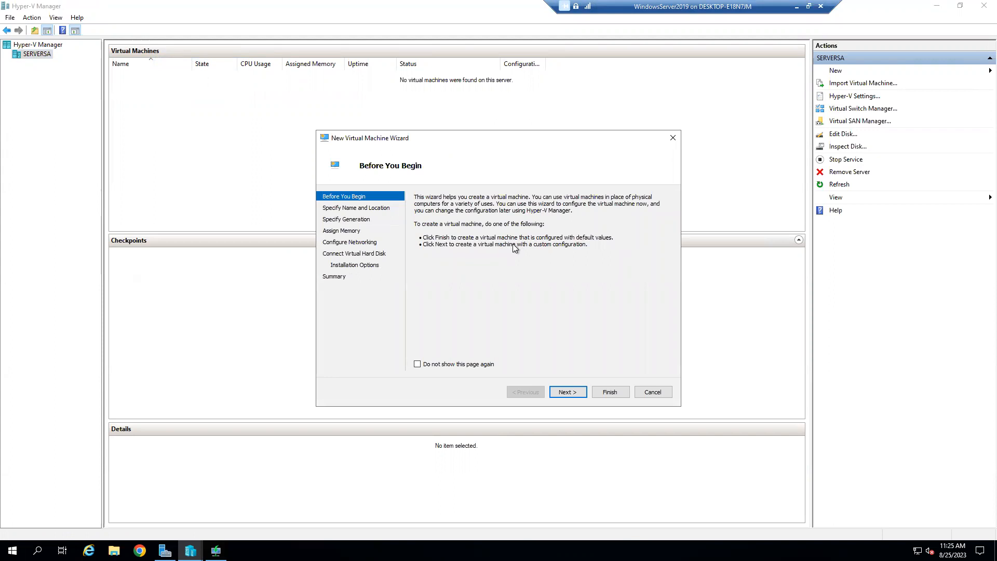
Step: Name the VM WindowsServer2019VM1, store it in C:\VMs\, and keep Generation 1
{"action": "left_click", "coordinate": [467, 365]}
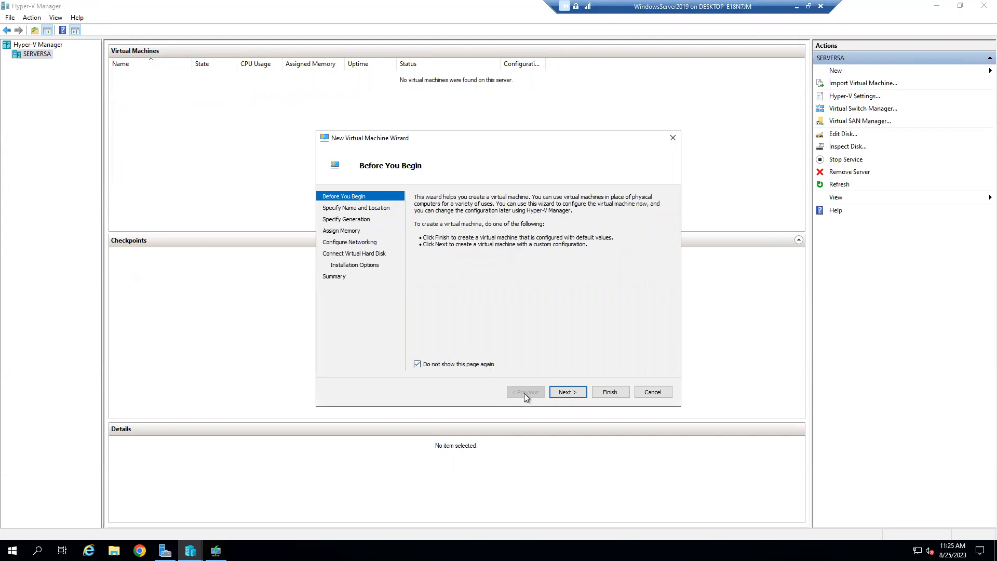
{"action": "left_click", "coordinate": [566, 396]}
{"action": "type", "text": "W"}
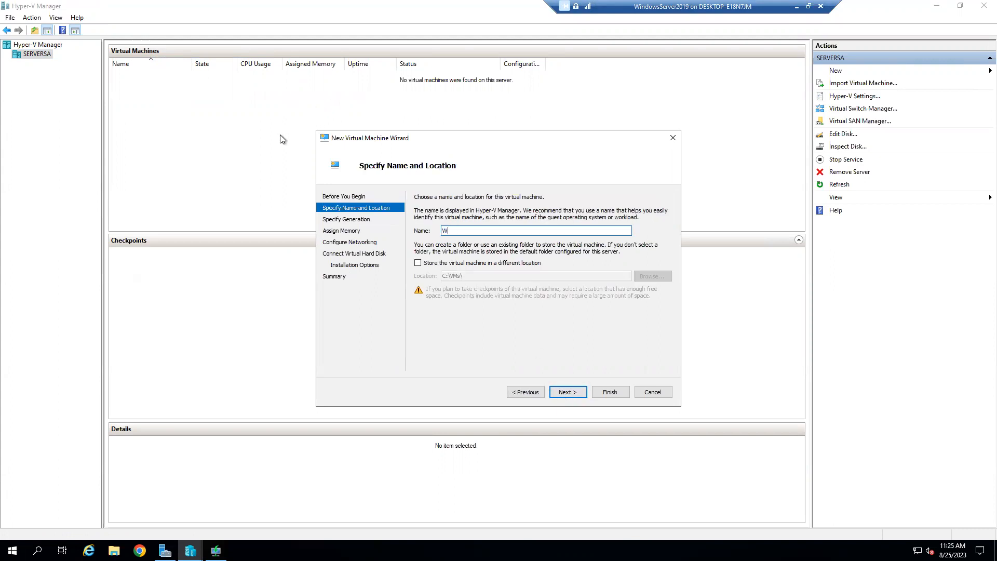
{"action": "type", "text": "indowsServer2019VM1"}
{"action": "left_click", "coordinate": [559, 394]}
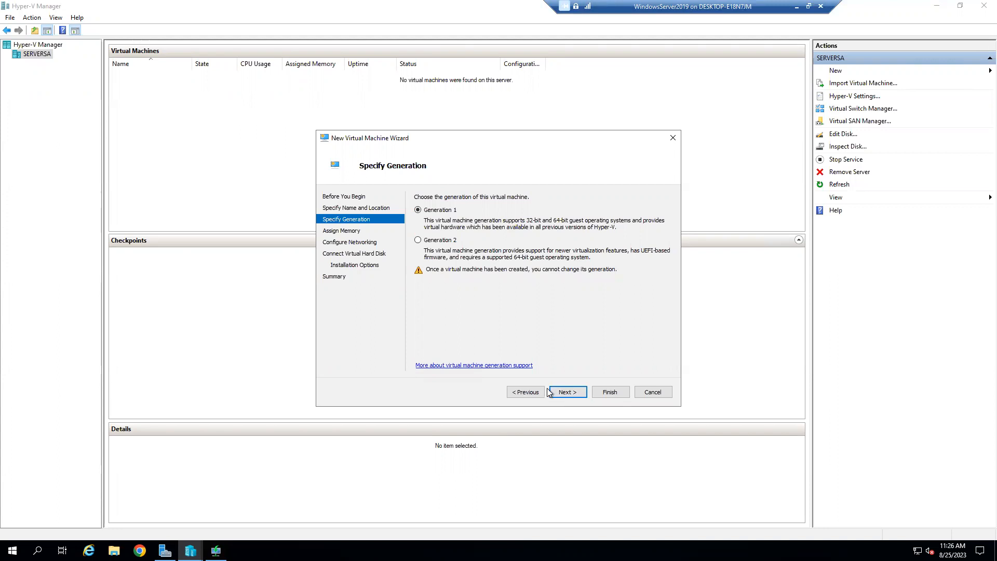
{"action": "left_click", "coordinate": [527, 392]}
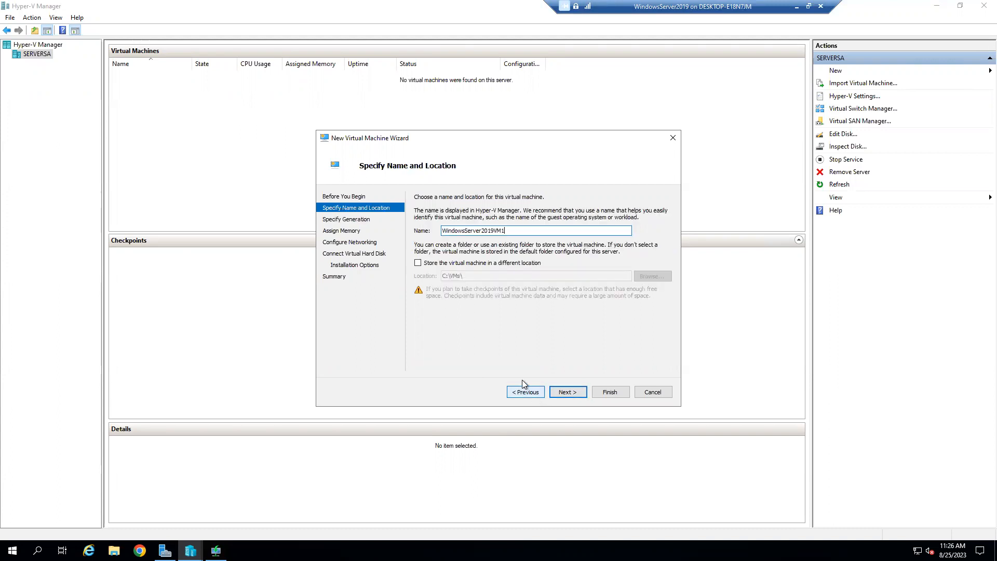
{"action": "left_click", "coordinate": [445, 263]}
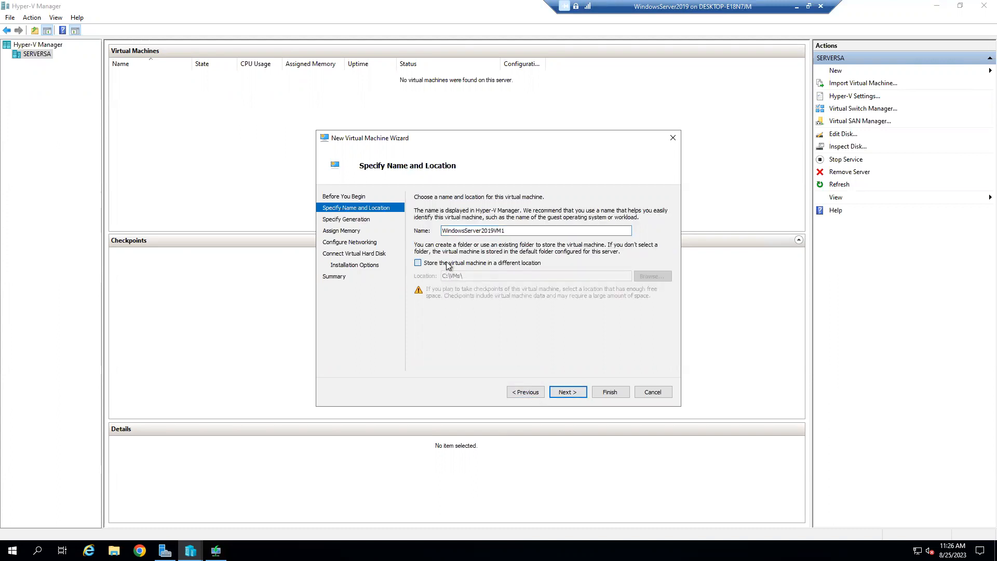
{"action": "left_click", "coordinate": [566, 394]}
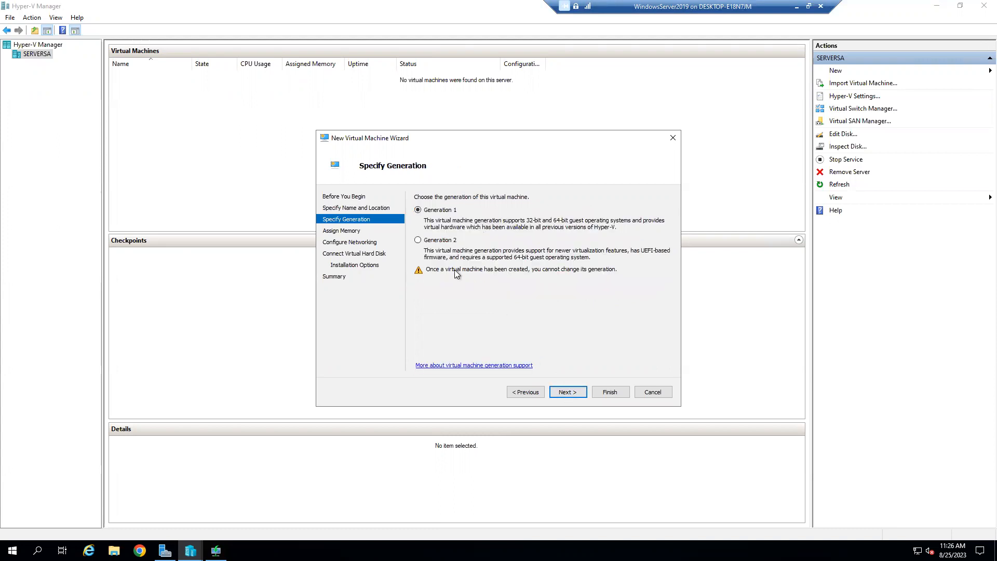
{"action": "left_click", "coordinate": [578, 392]}
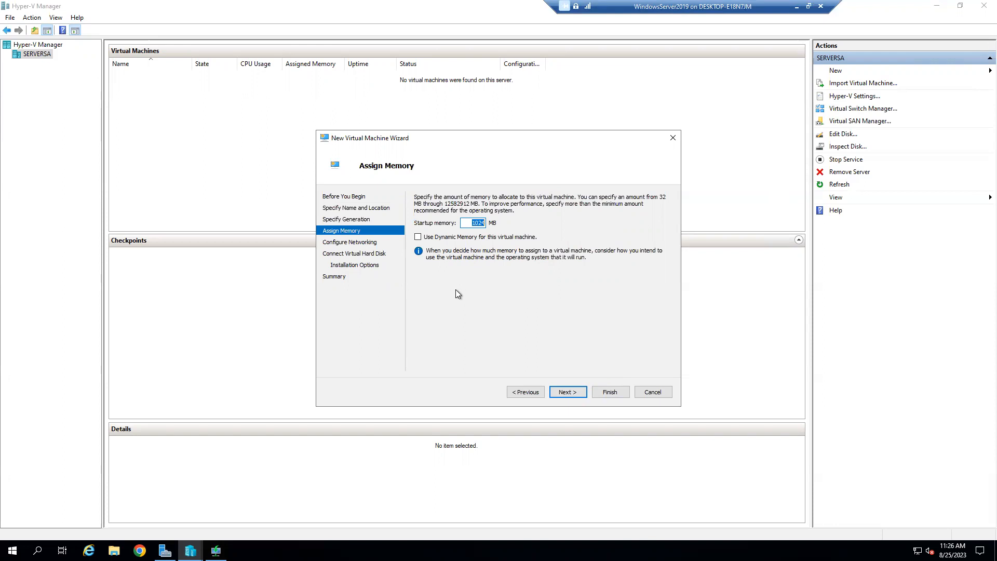
Step: Set startup memory to 4096 MB and connect the VM to the Internal Virtual Switch
{"action": "type", "text": "4096"}
{"action": "left_click", "coordinate": [541, 393]}
{"action": "left_click", "coordinate": [562, 395]}
{"action": "left_click", "coordinate": [514, 217]}
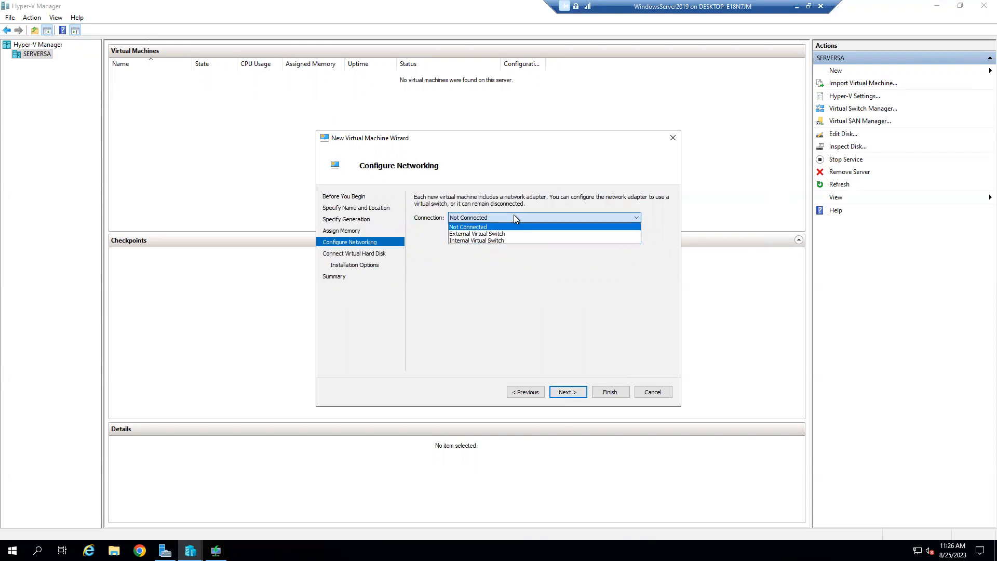
{"action": "left_click", "coordinate": [510, 239]}
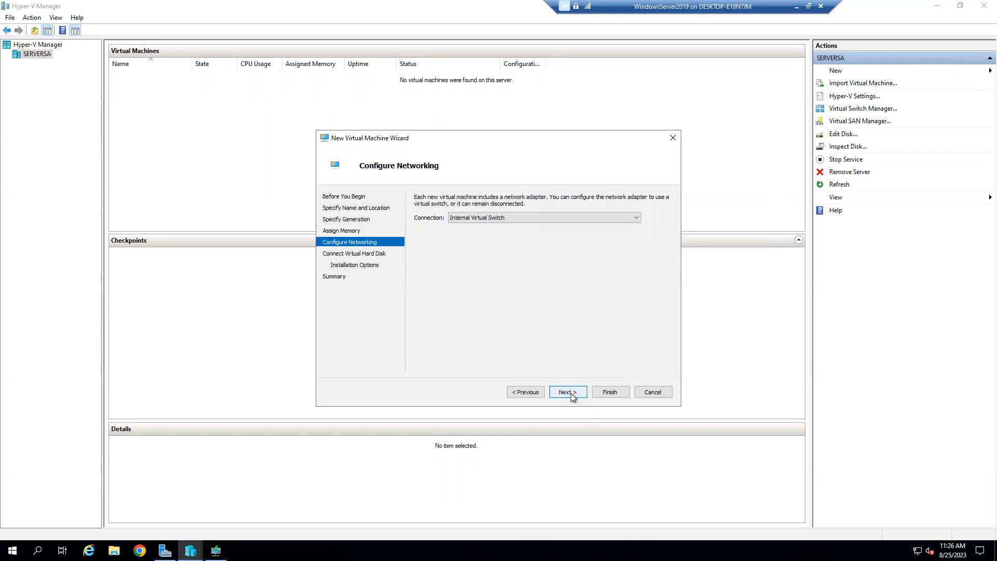
Step: Keep the new 127 GB virtual disk, choose network-based installation, and create the VM
{"action": "left_click", "coordinate": [568, 392]}
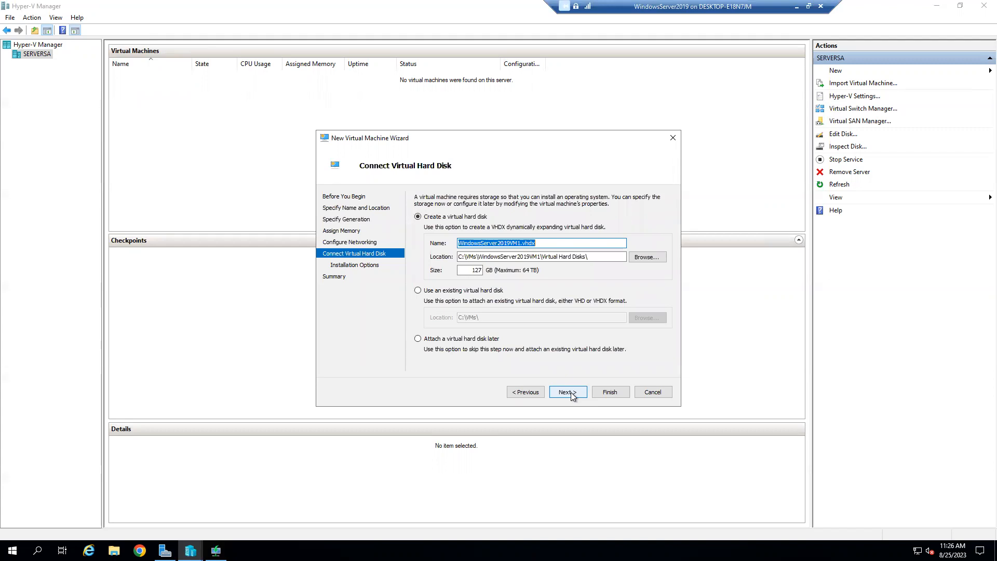
{"action": "left_click", "coordinate": [571, 394]}
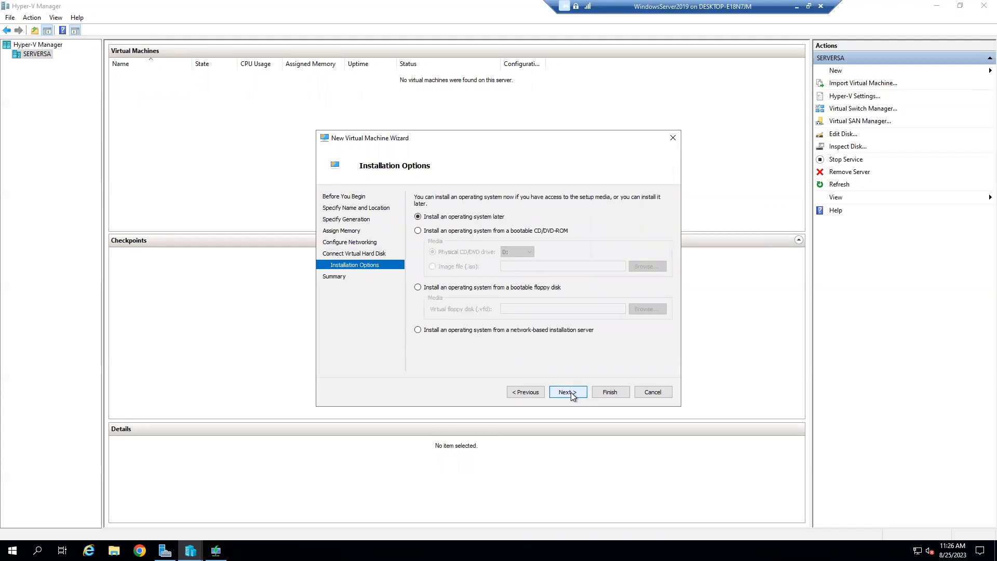
{"action": "left_click", "coordinate": [515, 331]}
{"action": "left_click", "coordinate": [535, 392]}
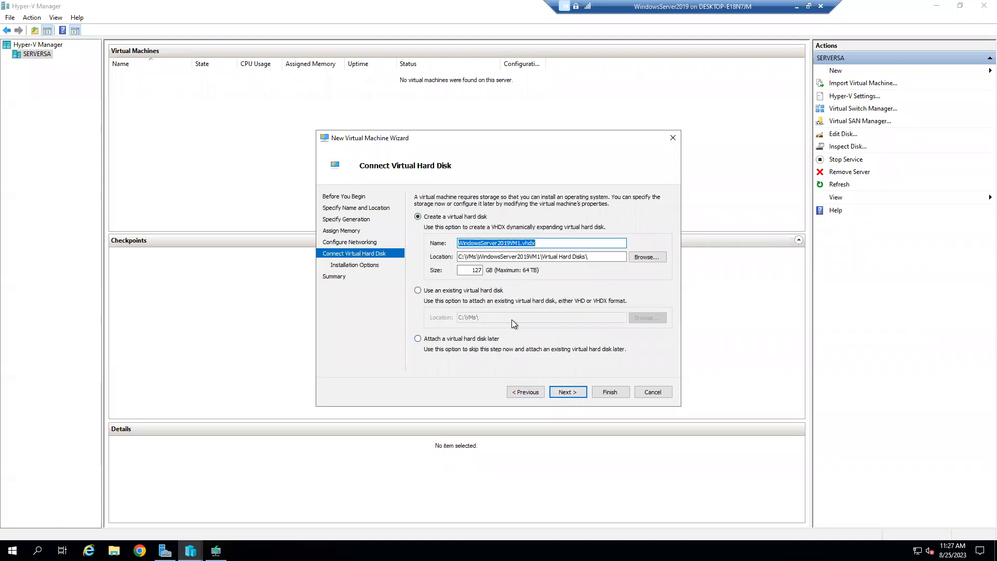
{"action": "left_click", "coordinate": [567, 396]}
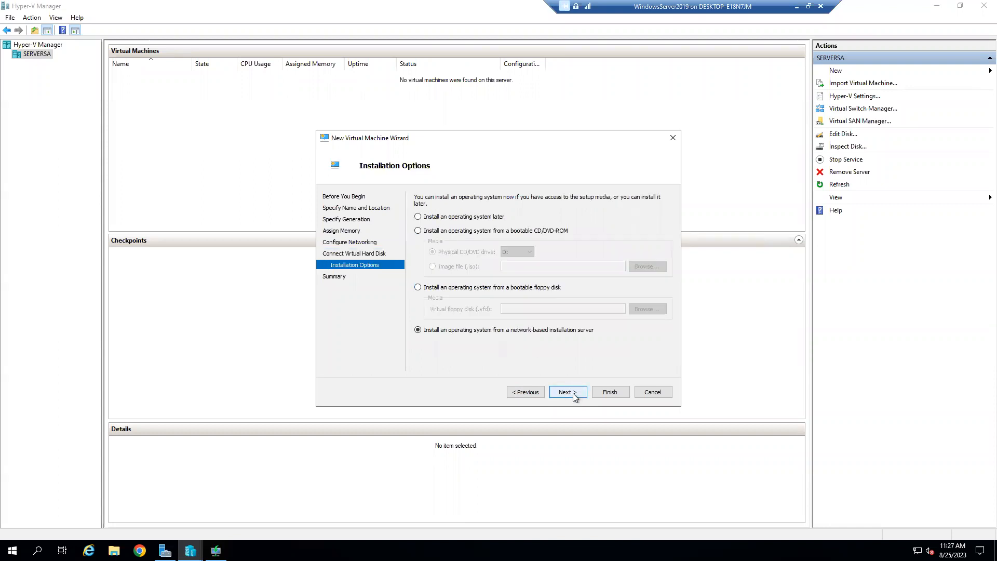
{"action": "left_click", "coordinate": [573, 394]}
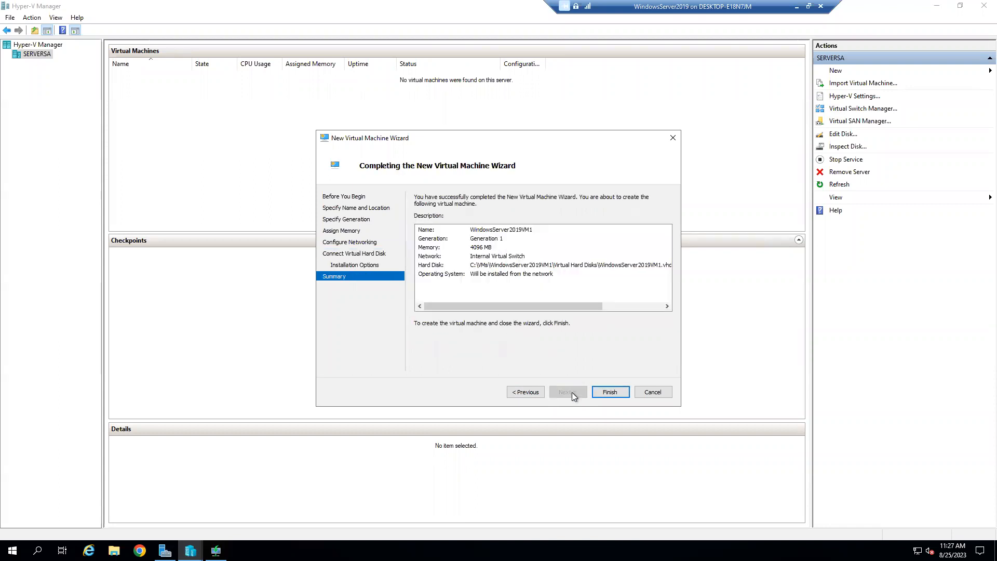
{"action": "left_click", "coordinate": [610, 392]}
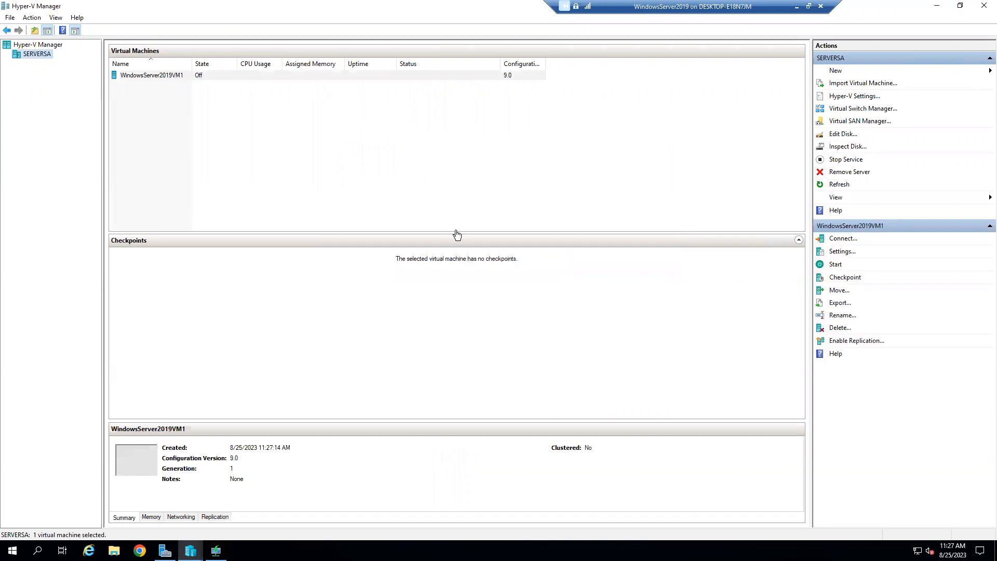
Step: Connect to WindowsServer2019VM1 and start it; it PXE-boots and gets 172.16.0.50
{"action": "right_click", "coordinate": [173, 77]}
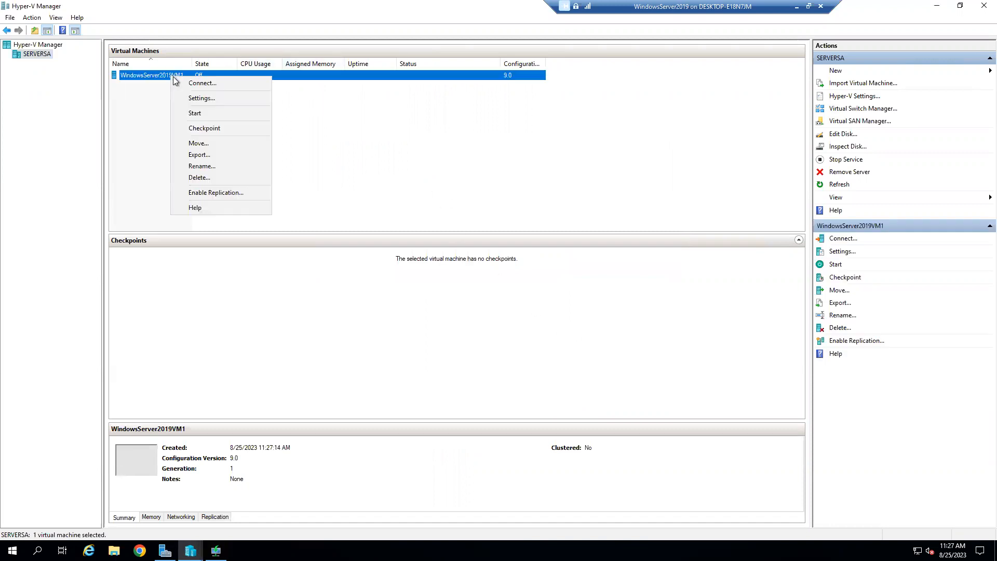
{"action": "left_click", "coordinate": [198, 87]}
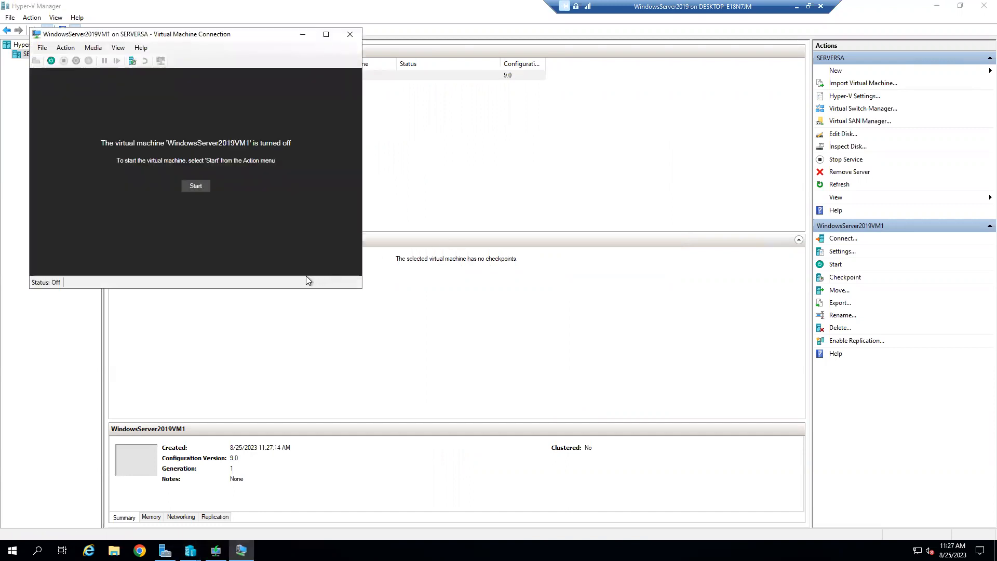
{"action": "left_click", "coordinate": [186, 189]}
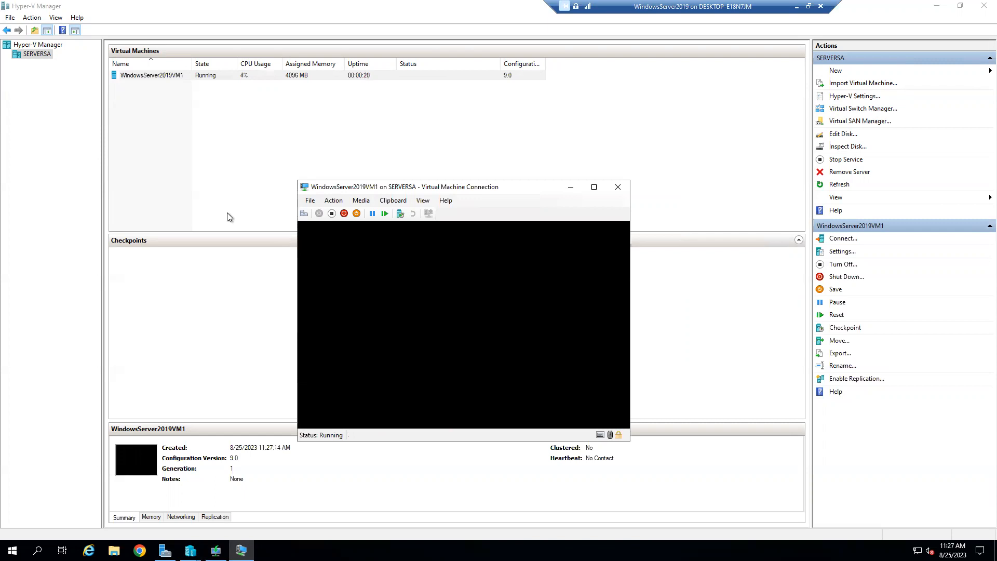
Step: Close the VM console and turn WindowsServer2019VM1 off
{"action": "left_click", "coordinate": [608, 186]}
{"action": "left_click", "coordinate": [151, 76]}
{"action": "right_click", "coordinate": [151, 76]}
{"action": "left_click", "coordinate": [186, 109]}
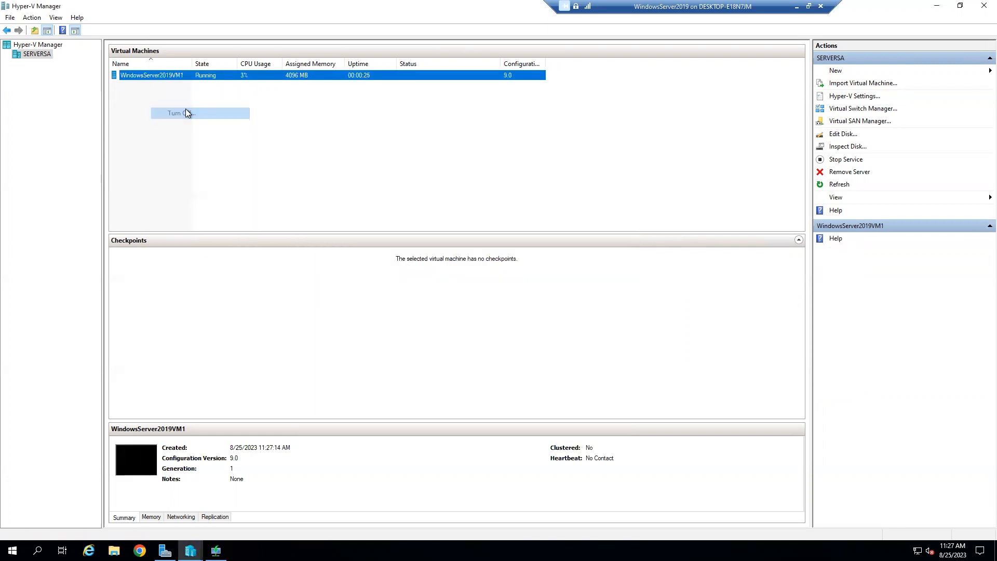
Step: Reconnect and start the VM so it network-boots boot.wim from 172.16.0.1
{"action": "right_click", "coordinate": [160, 79]}
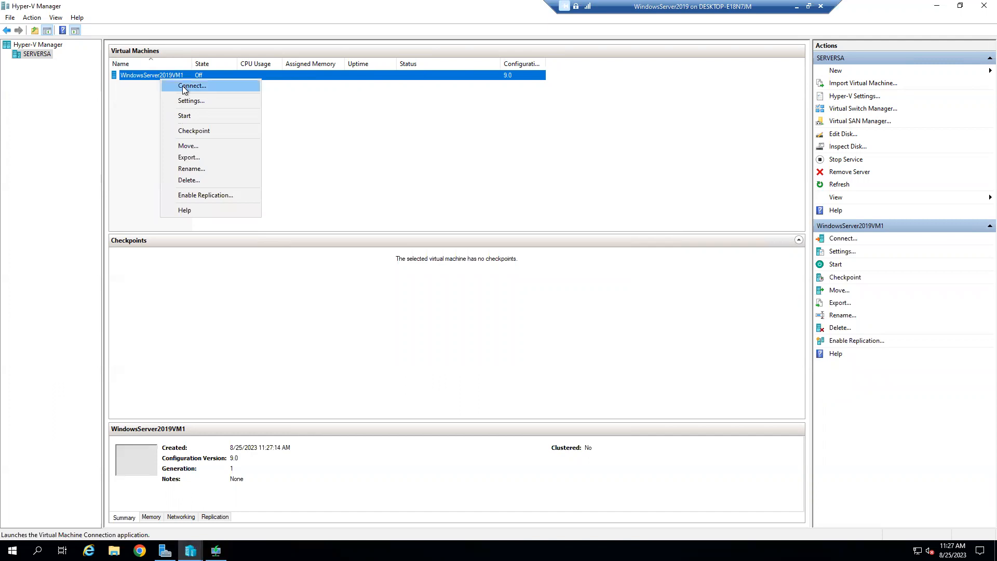
{"action": "left_click", "coordinate": [184, 88]}
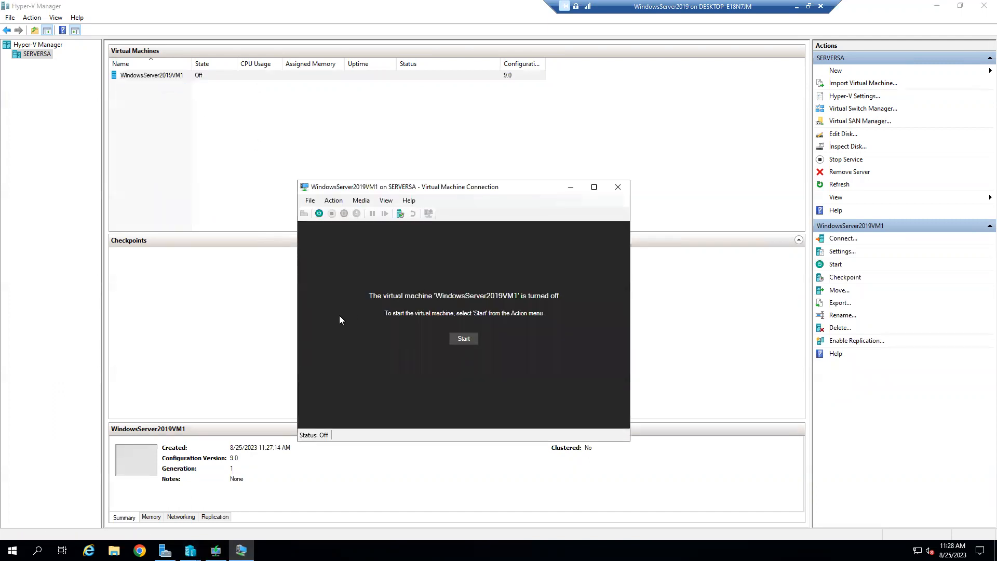
{"action": "left_click", "coordinate": [463, 340]}
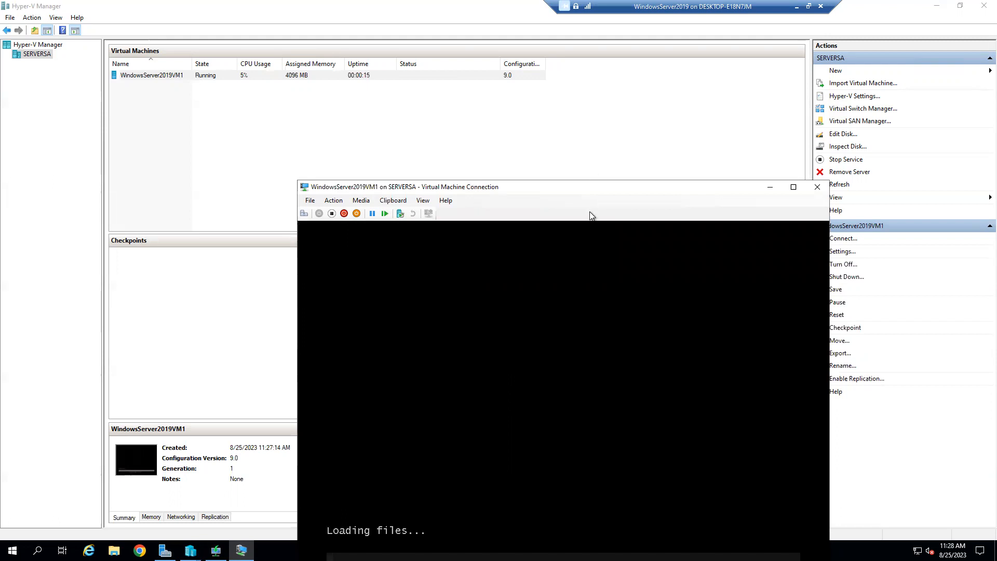
{"action": "left_click_drag", "start_coordinate": [572, 185], "coordinate": [504, 64]}
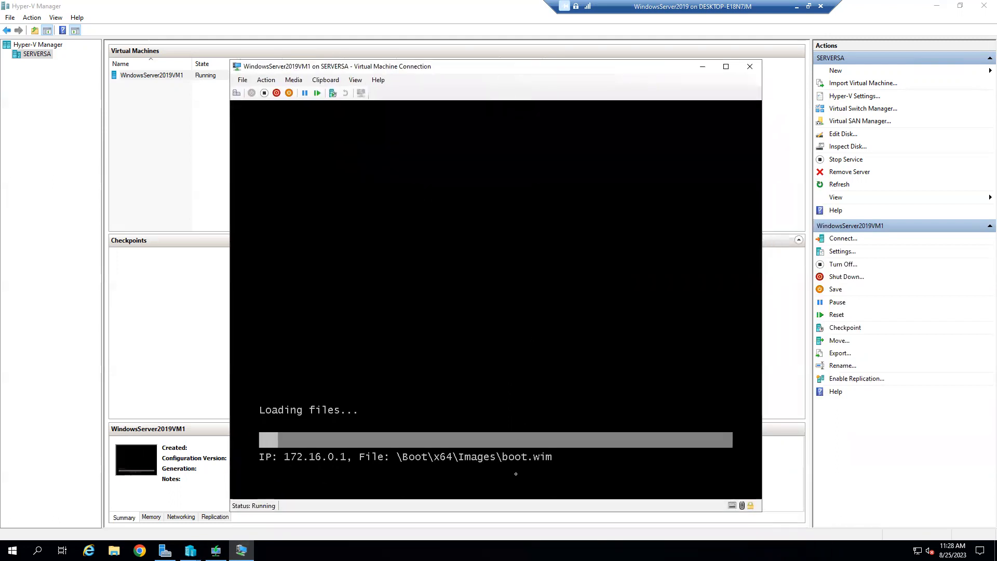
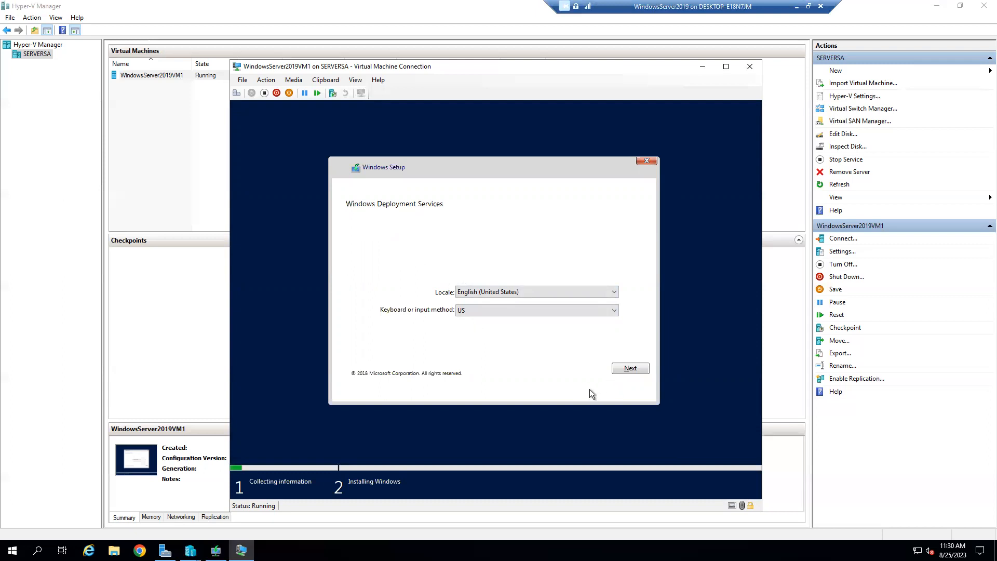
Step: Continue past the locale page and sign in to SERVERSA as SERVERSA\Administrator with its password
{"action": "left_click", "coordinate": [629, 369]}
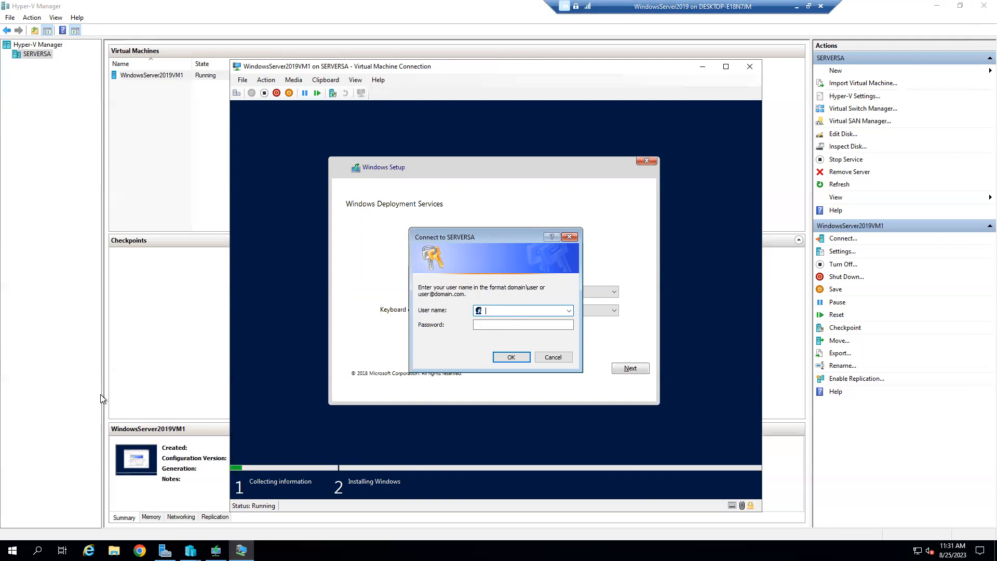
{"action": "type", "text": "SERVERSA\\Administrator"}
{"action": "left_click", "coordinate": [522, 326]}
{"action": "type", "text": "•••••••••"}
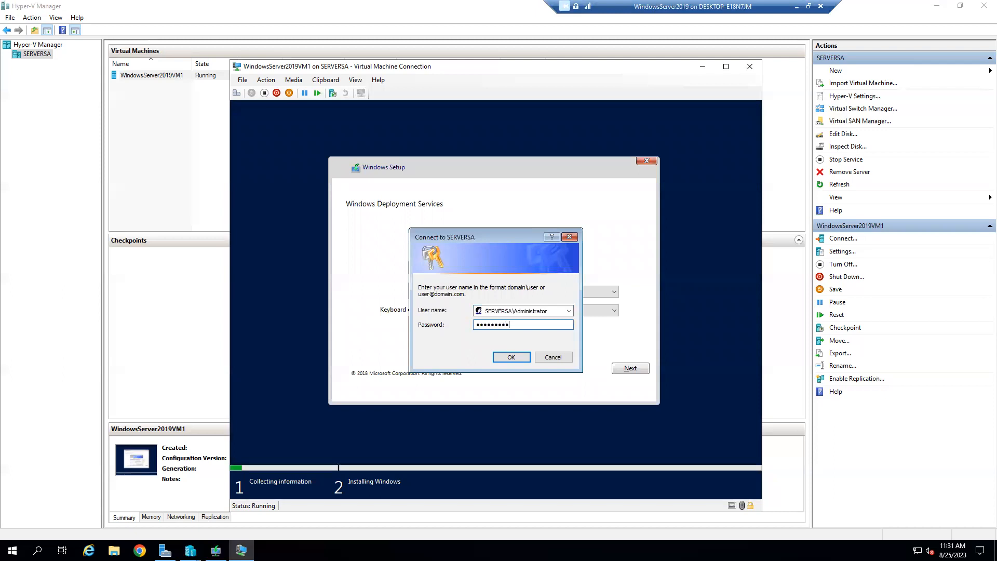
{"action": "key", "text": "Return"}
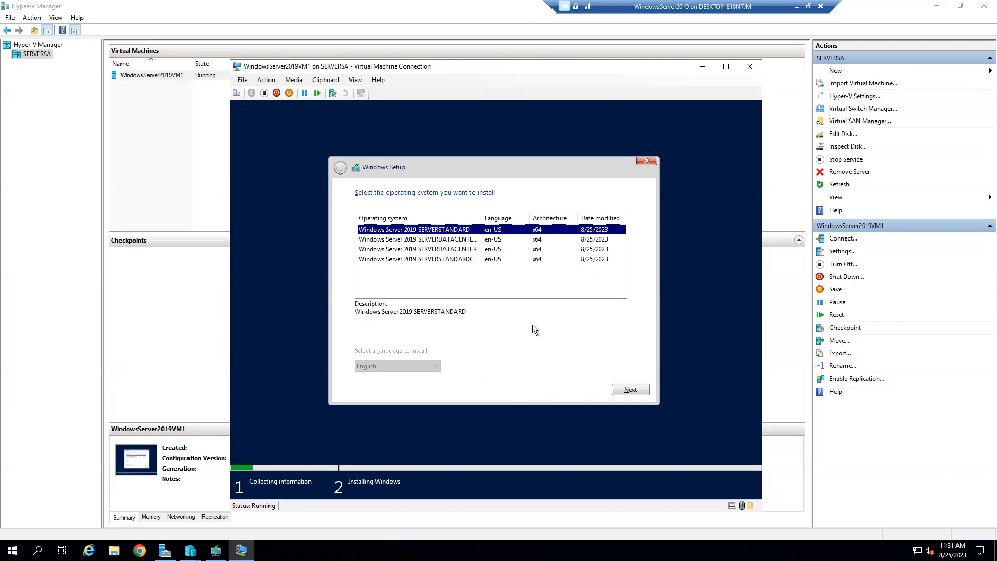
Step: Choose Windows Server 2019 SERVERSTANDARD as the edition to install
{"action": "left_click", "coordinate": [630, 390]}
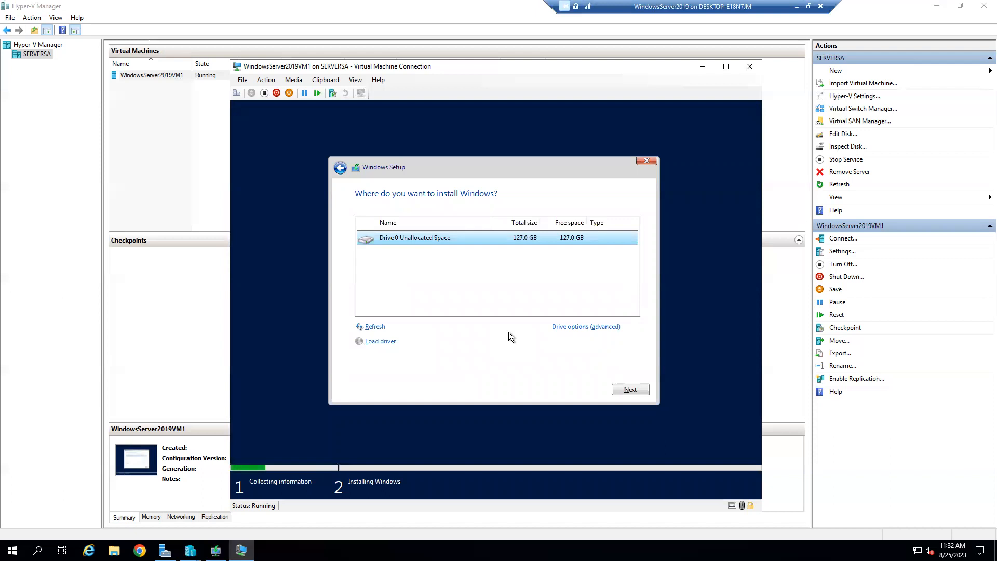
Step: Install onto Drive 0's 127.0 GB unallocated space and wait for the restart countdown
{"action": "left_click", "coordinate": [630, 390]}
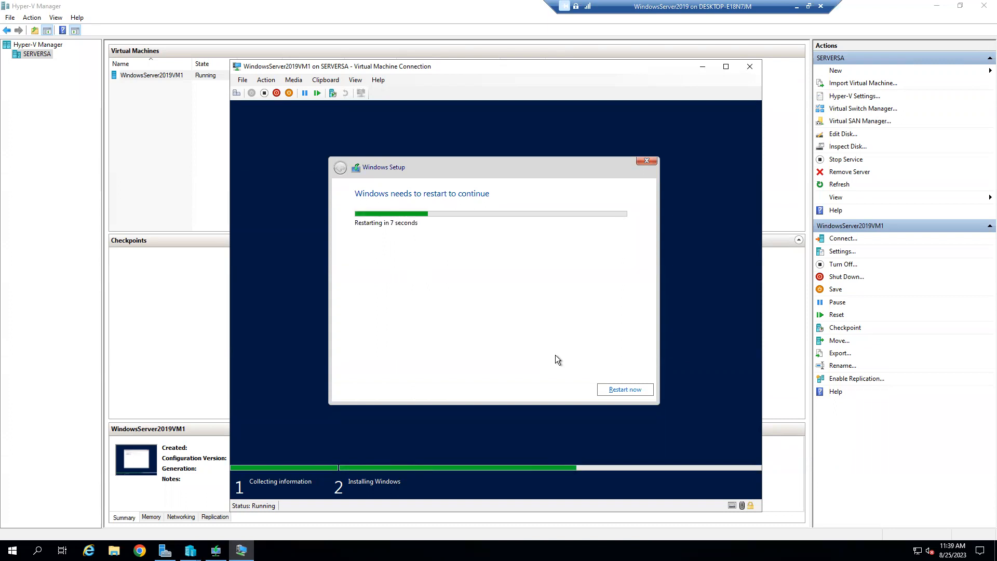
Step: Restart the VM now and wait for the 'Hi there' region and keyboard page
{"action": "left_click", "coordinate": [610, 391]}
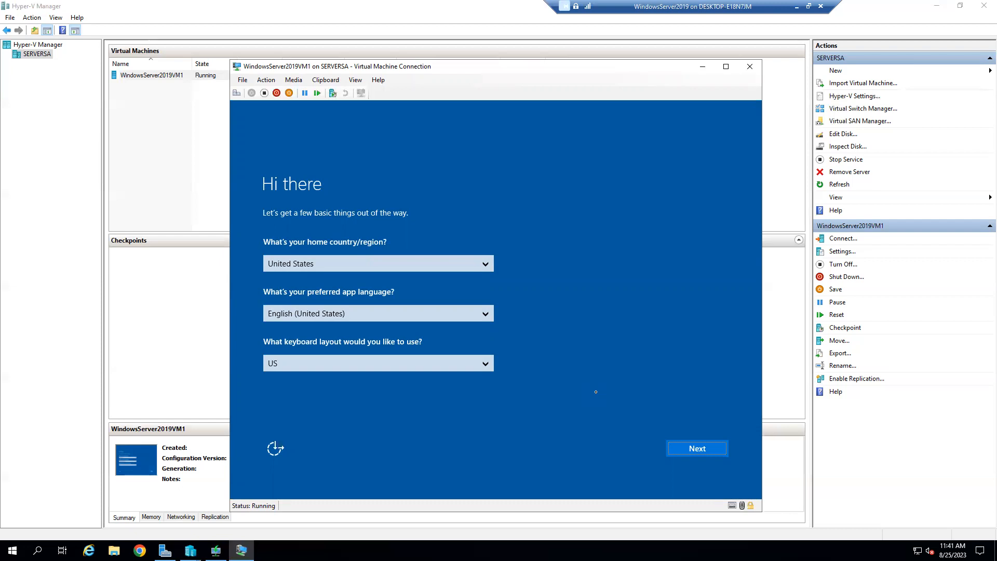
Step: Keep United States region, English language and US keyboard, then accept the license terms
{"action": "left_click", "coordinate": [706, 449]}
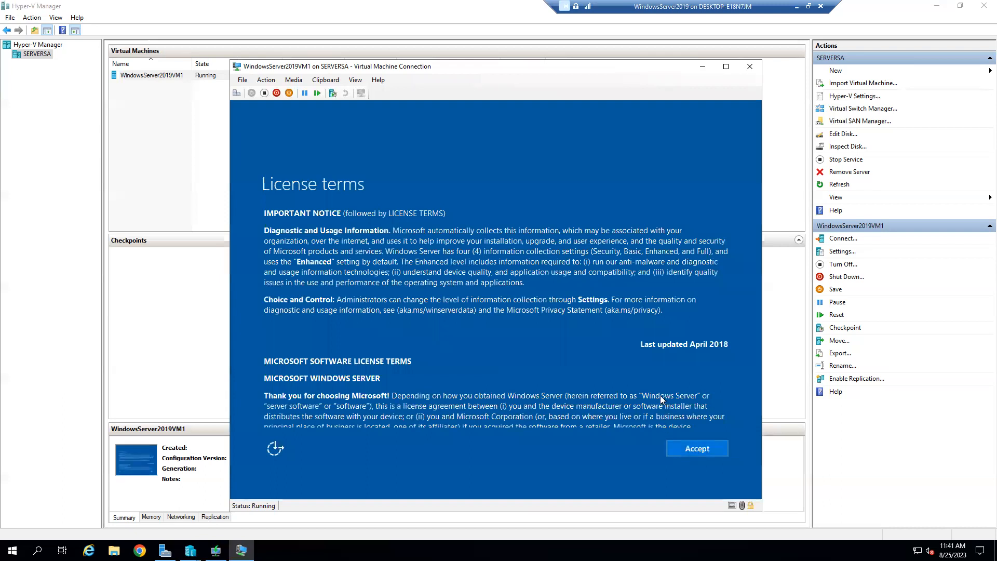
{"action": "scroll", "coordinate": [657, 375], "scroll_direction": "down", "scroll_amount": 3}
{"action": "scroll", "coordinate": [658, 379], "scroll_direction": "down", "scroll_amount": 15}
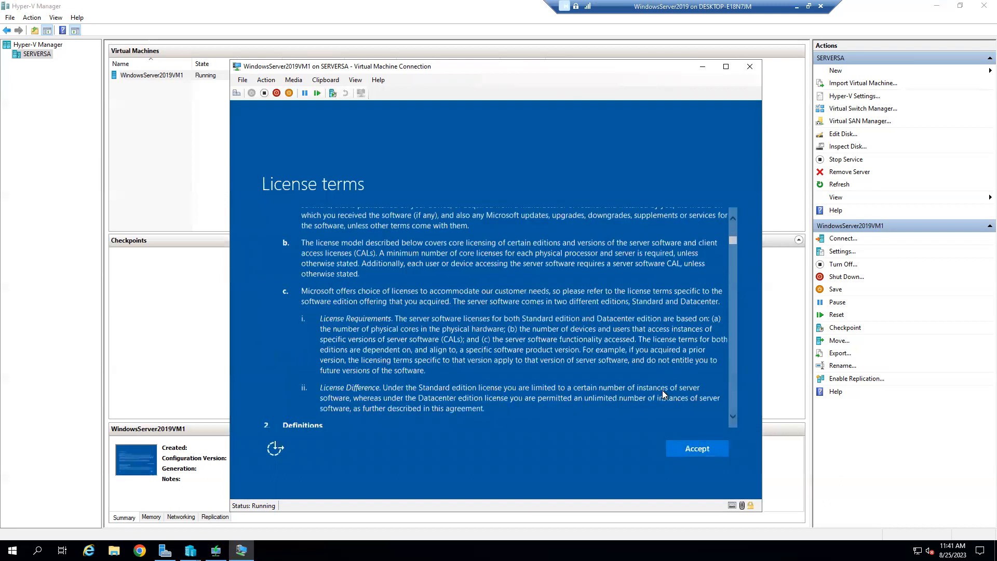
{"action": "scroll", "coordinate": [671, 397], "scroll_direction": "down", "scroll_amount": 5}
{"action": "left_click", "coordinate": [701, 450]}
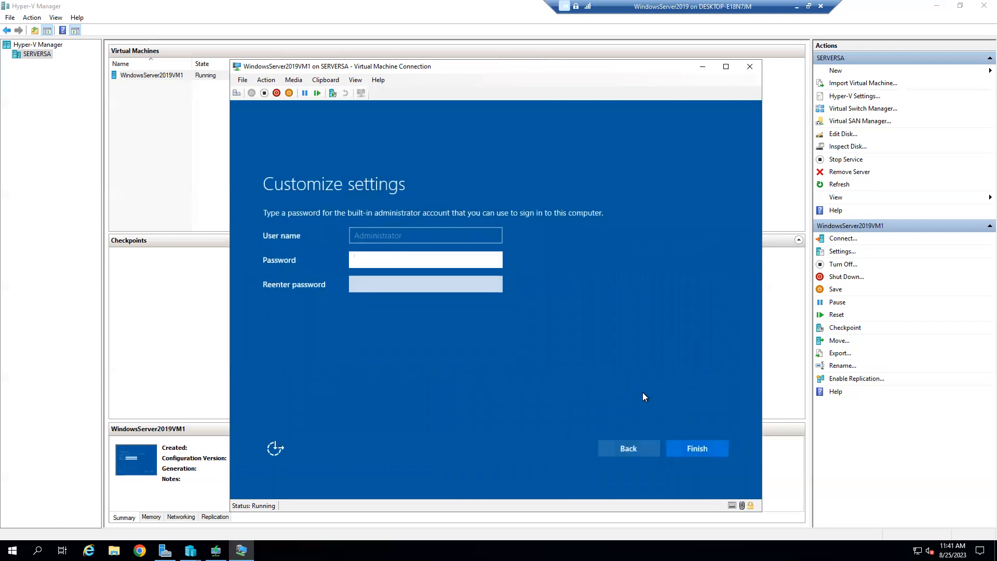
Step: Enter and confirm the Administrator password, then finish setup
{"action": "type", "text": "•••••••••"}
{"action": "left_click", "coordinate": [403, 285]}
{"action": "type", "text": "•••••••••"}
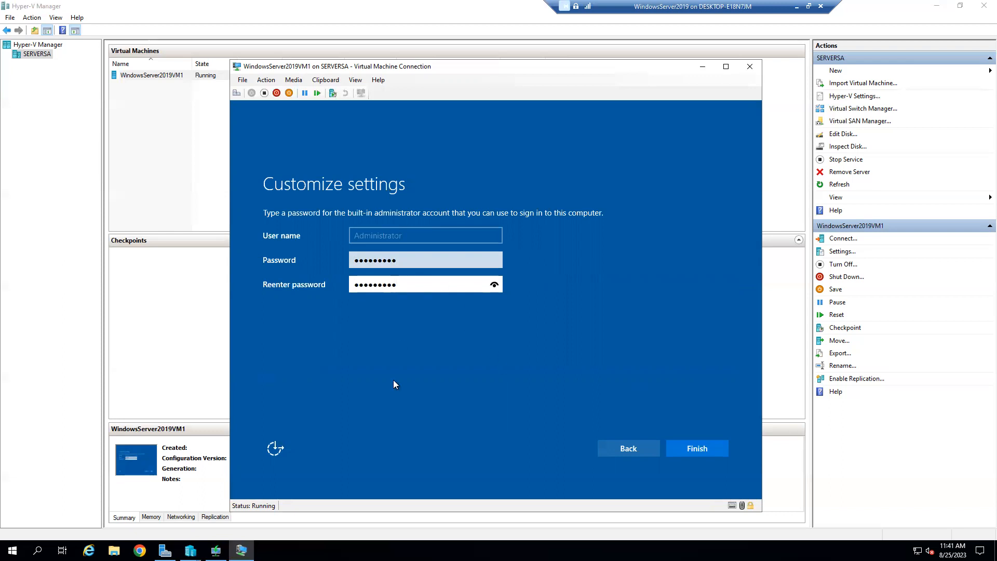
{"action": "left_click", "coordinate": [696, 447]}
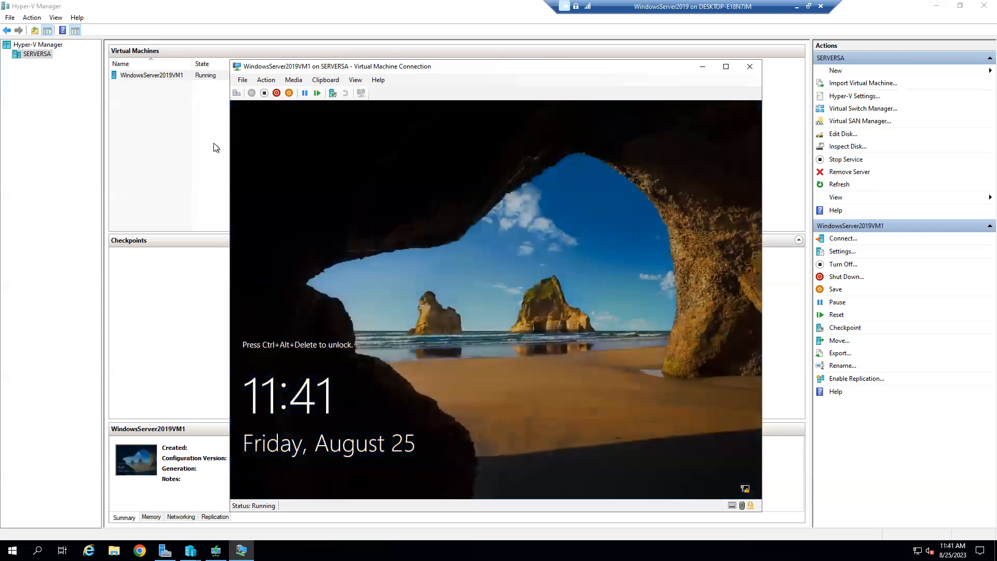
Step: Unlock the VM with Ctrl+Alt+Del and sign in with the Administrator password
{"action": "key", "text": "ctrl+alt+End"}
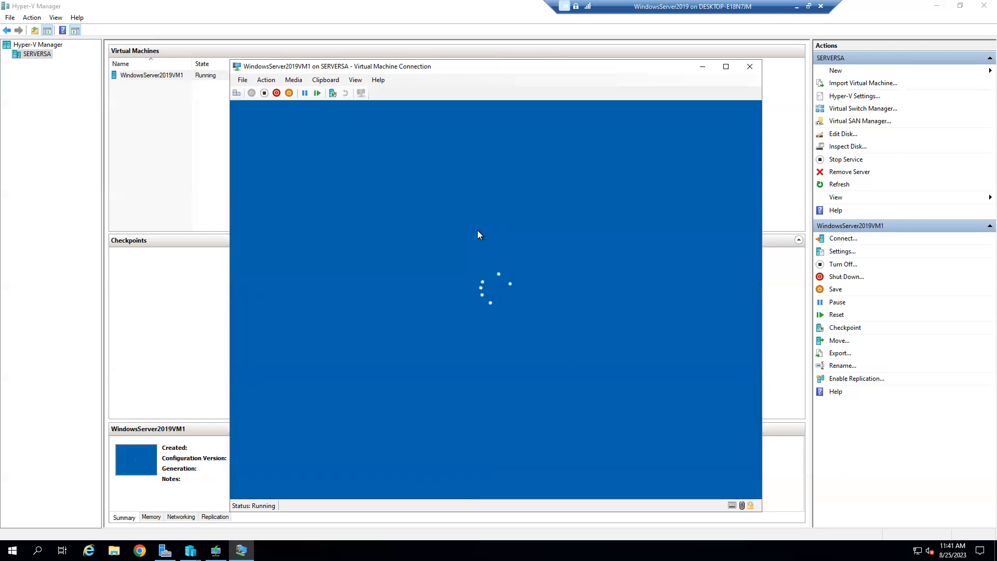
{"action": "type", "text": "•••••••••"}
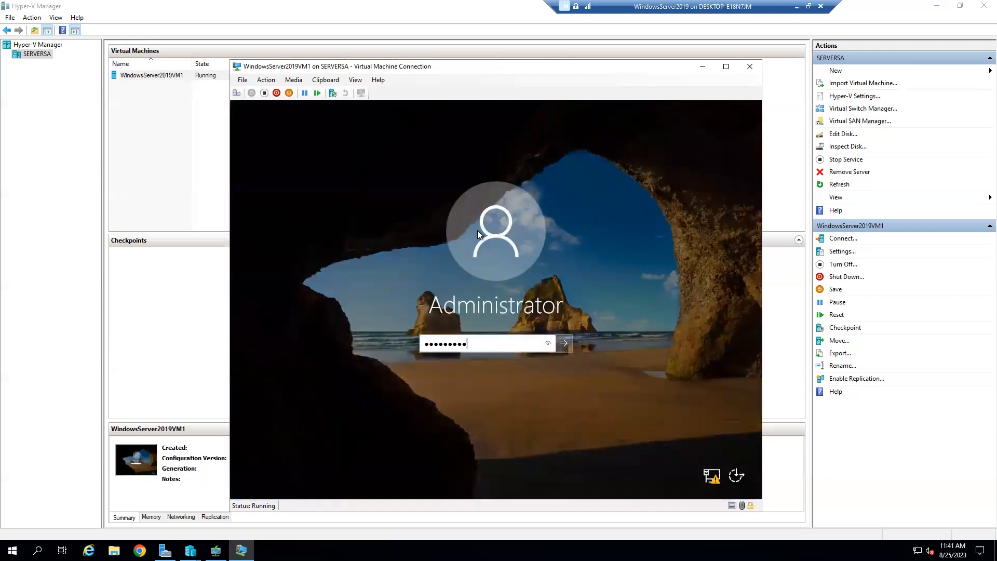
{"action": "key", "text": "Return"}
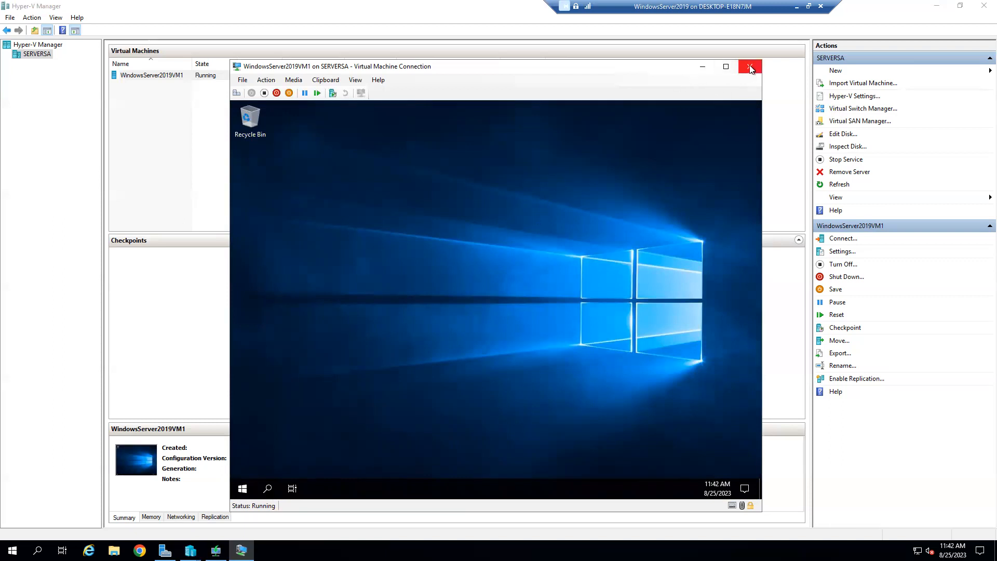
Step: Shut down the VM with reason 'Application: Installation (Planned)' and close its connection window
{"action": "left_click", "coordinate": [235, 492]}
{"action": "left_click", "coordinate": [243, 466]}
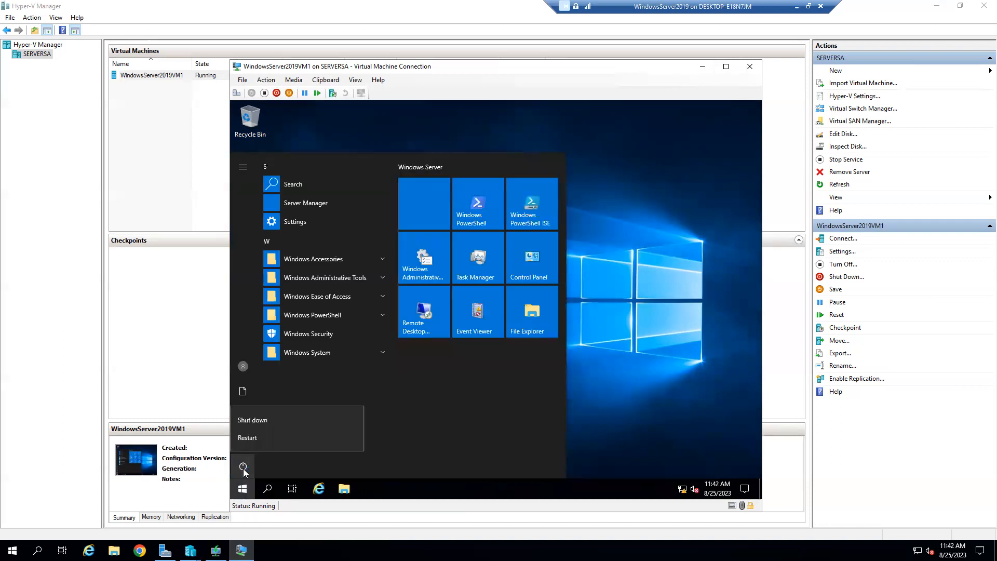
{"action": "left_click", "coordinate": [266, 421]}
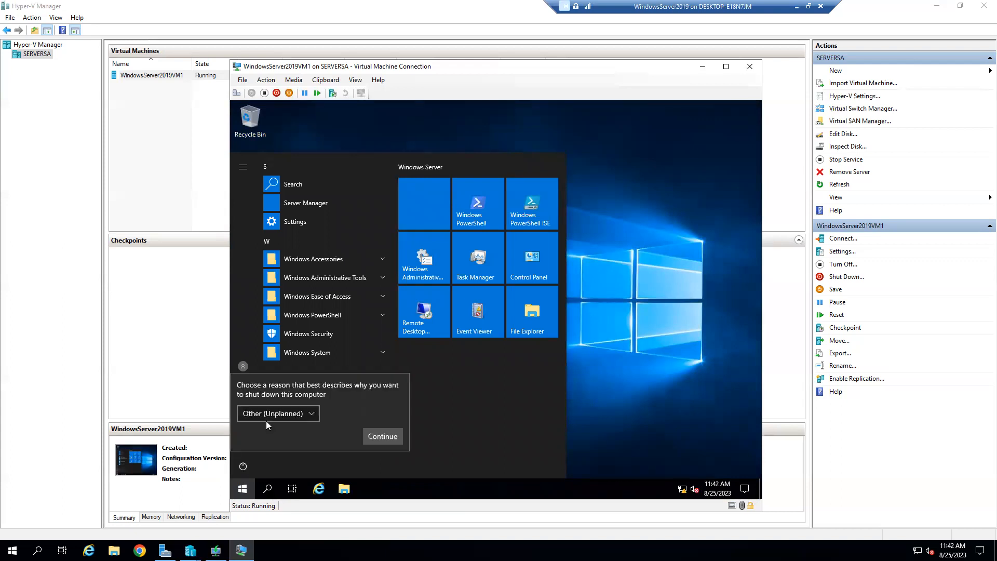
{"action": "left_click", "coordinate": [271, 418]}
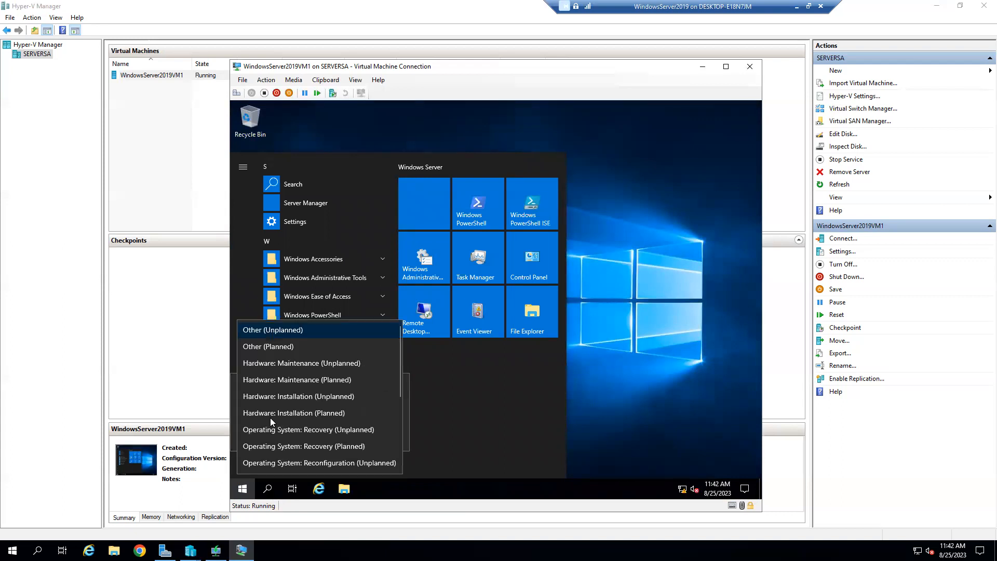
{"action": "left_click", "coordinate": [289, 446]}
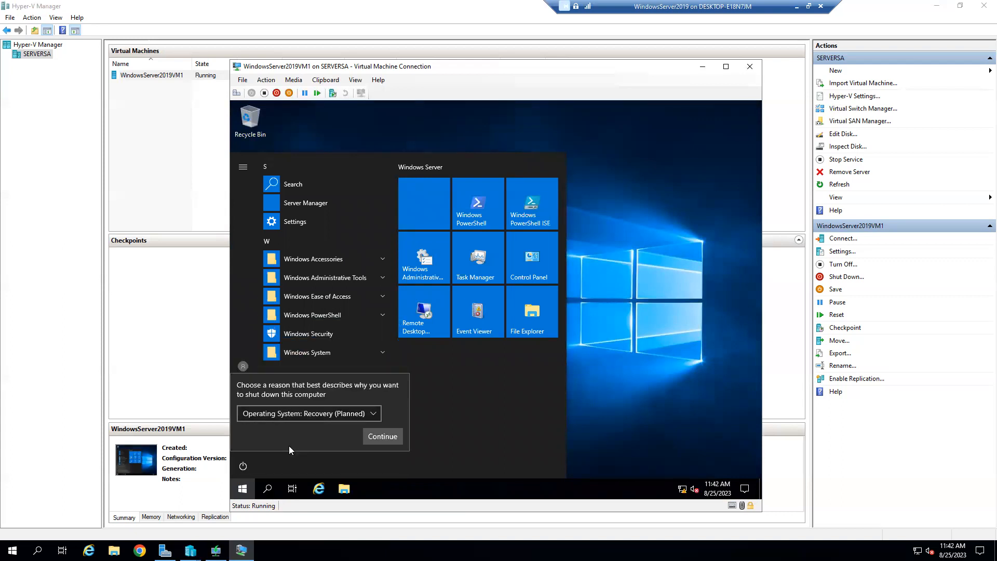
{"action": "left_click", "coordinate": [300, 413]}
{"action": "scroll", "coordinate": [300, 415], "scroll_direction": "down", "scroll_amount": 2}
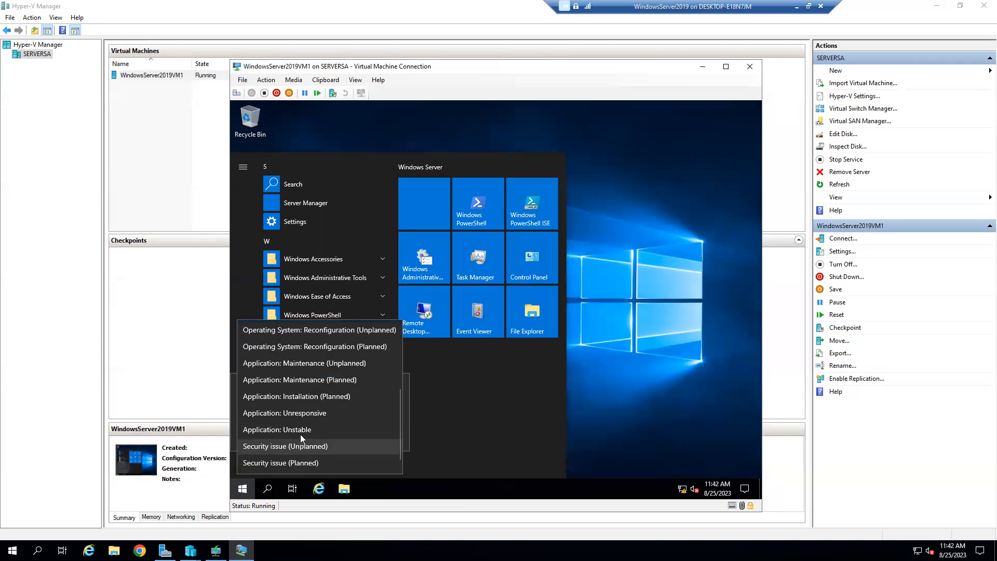
{"action": "left_click", "coordinate": [298, 396]}
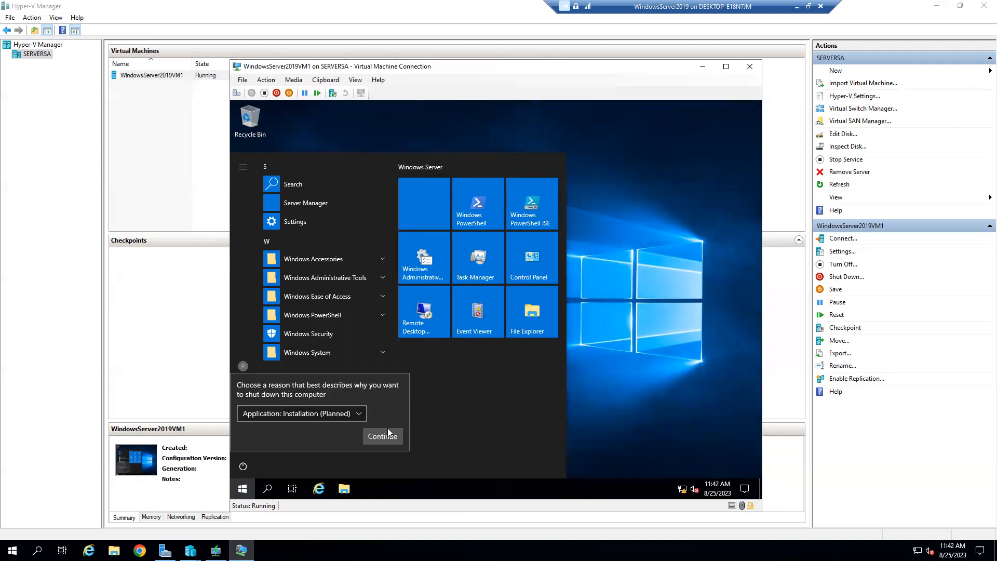
{"action": "left_click", "coordinate": [383, 436]}
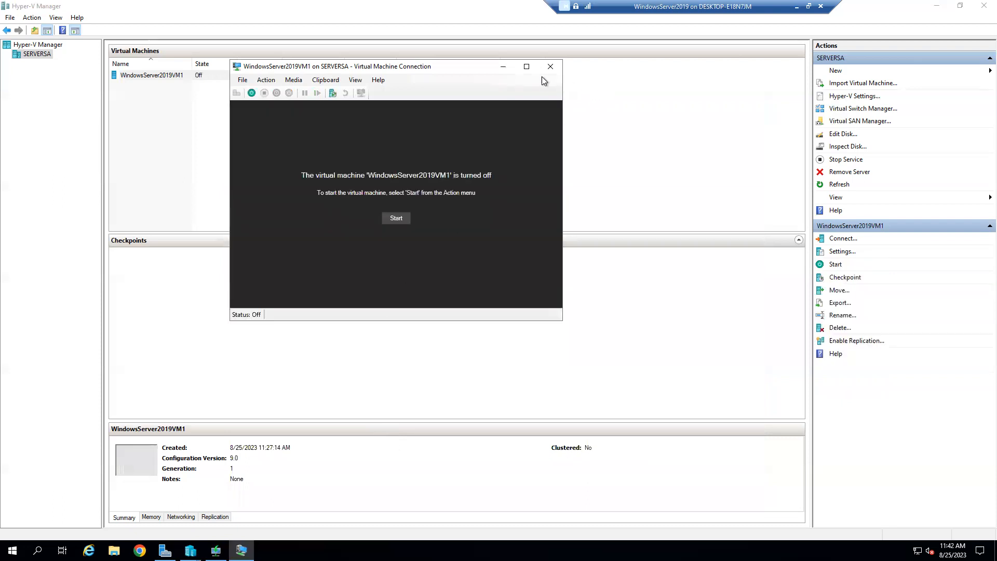
{"action": "left_click", "coordinate": [549, 66]}
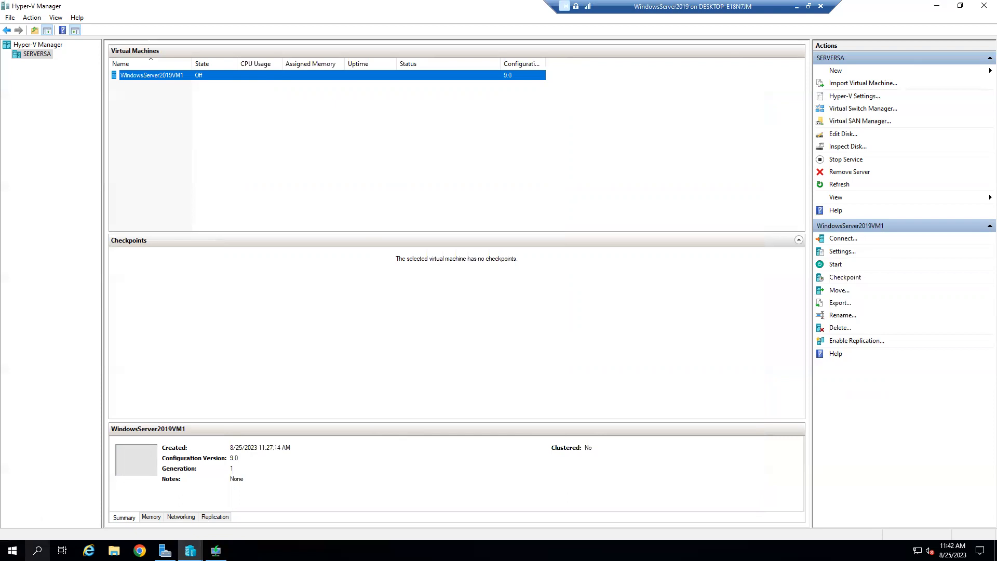
Step: Open File Explorer maximized and browse through This PC into C:\Windows
{"action": "left_click", "coordinate": [12, 551]}
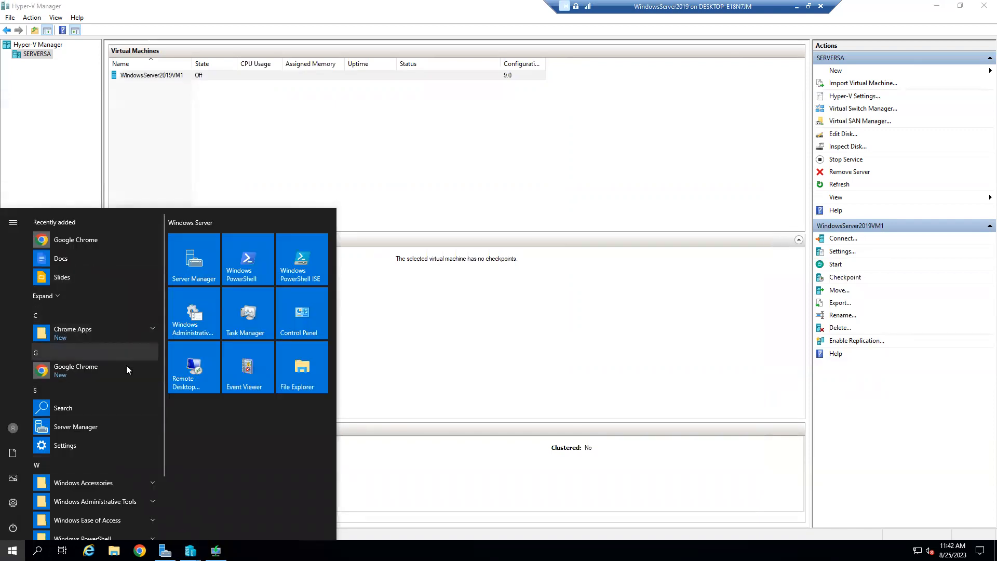
{"action": "left_click", "coordinate": [298, 372]}
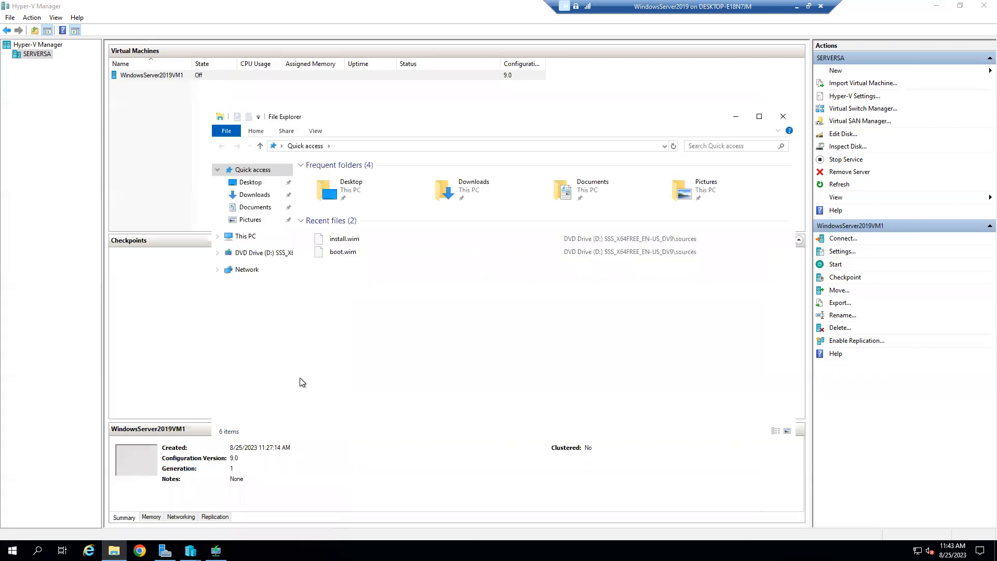
{"action": "left_click", "coordinate": [759, 117]}
{"action": "left_click", "coordinate": [38, 124]}
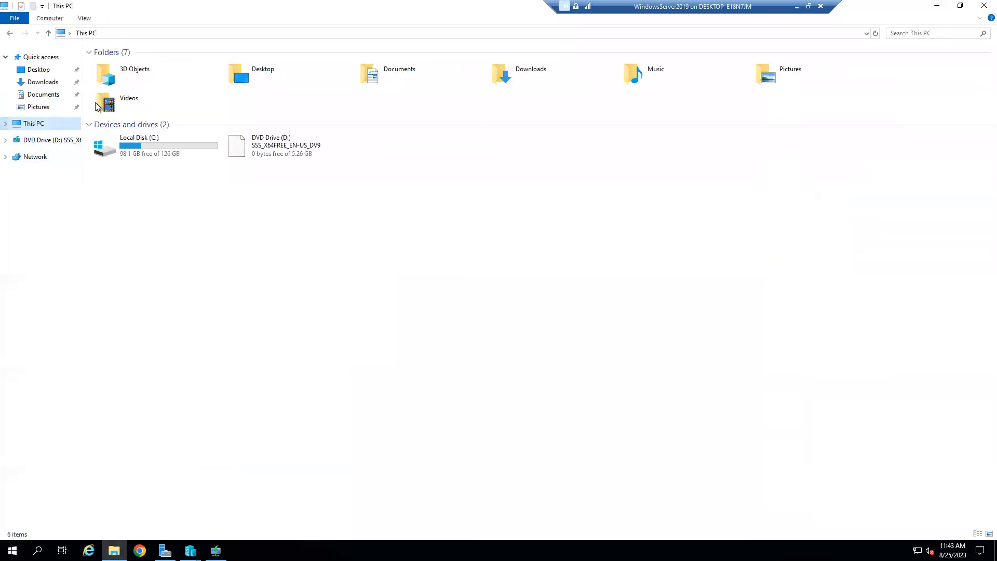
{"action": "double_click", "coordinate": [145, 149]}
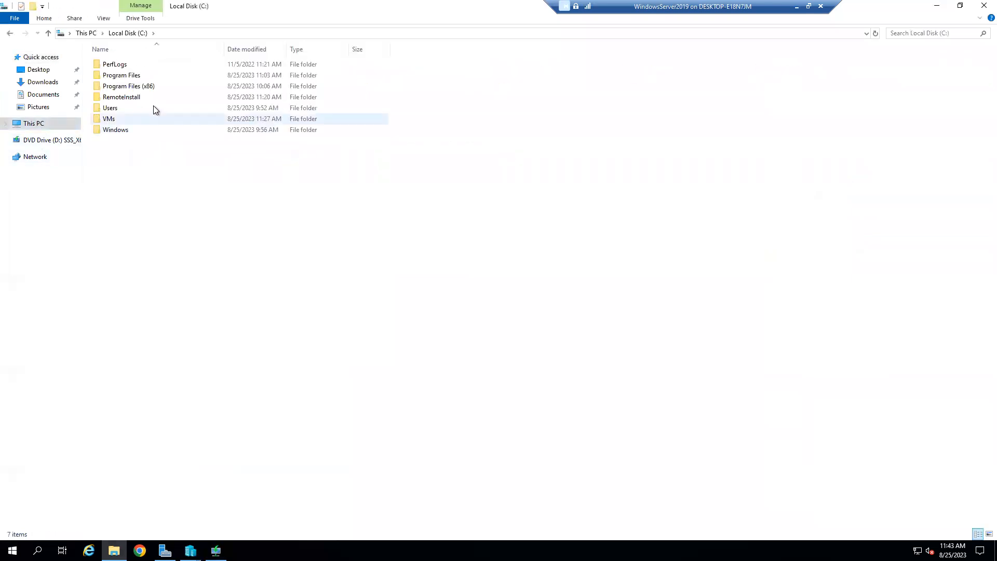
{"action": "double_click", "coordinate": [134, 136]}
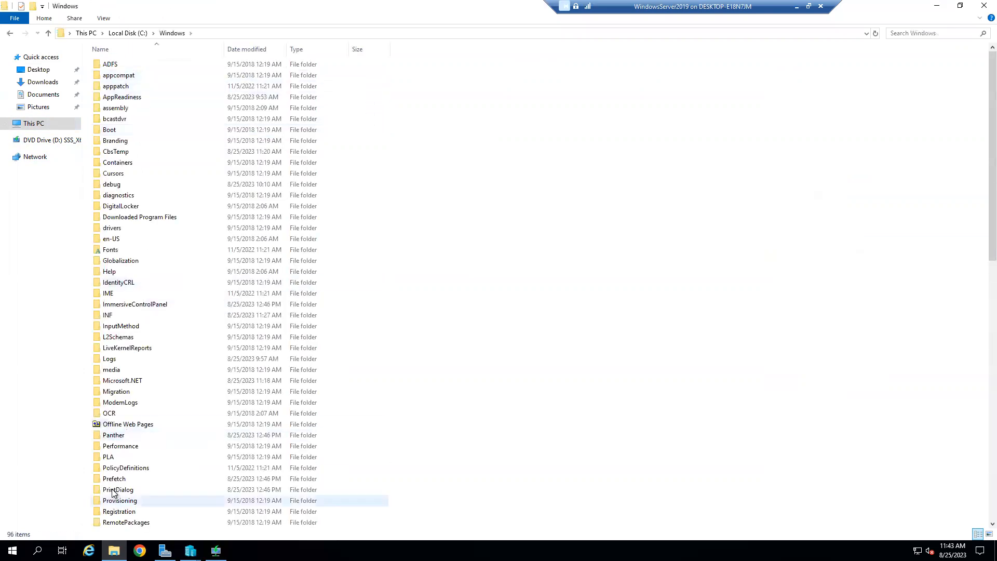
Step: Go into System32\Sysprep and launch sysprep.exe
{"action": "scroll", "coordinate": [129, 496], "scroll_direction": "down", "scroll_amount": 5}
{"action": "scroll", "coordinate": [124, 484], "scroll_direction": "down", "scroll_amount": 5}
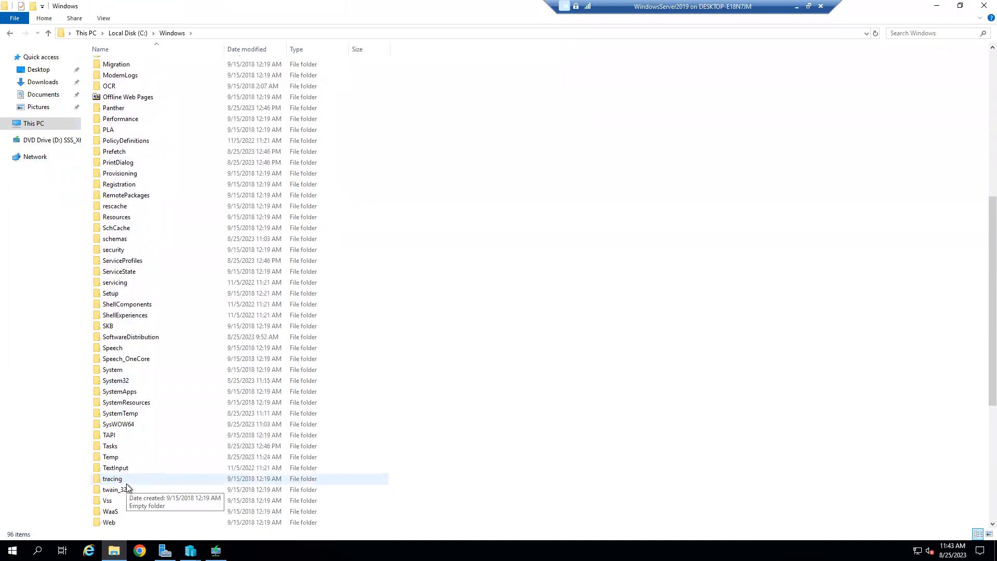
{"action": "double_click", "coordinate": [136, 375]}
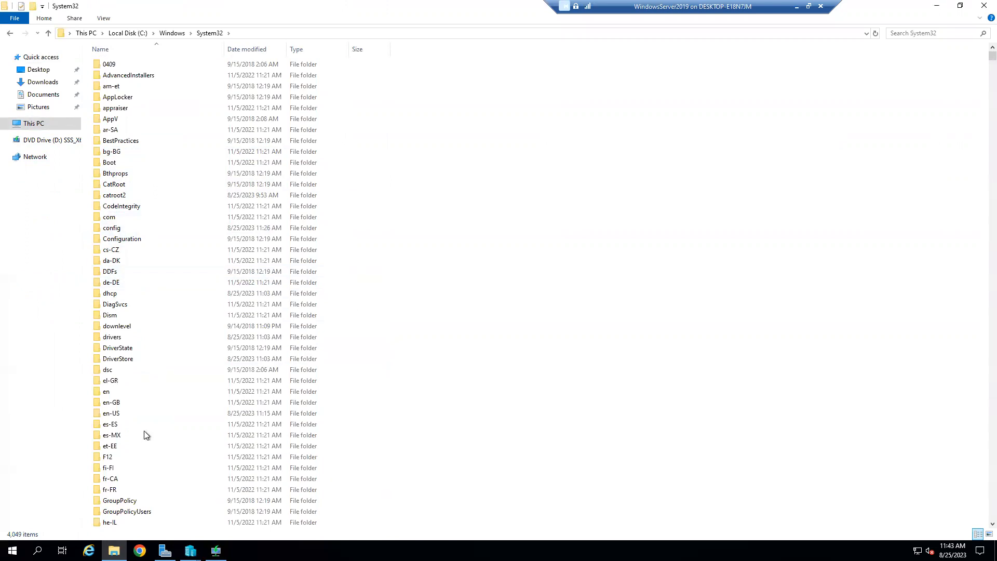
{"action": "scroll", "coordinate": [143, 436], "scroll_direction": "down", "scroll_amount": 17}
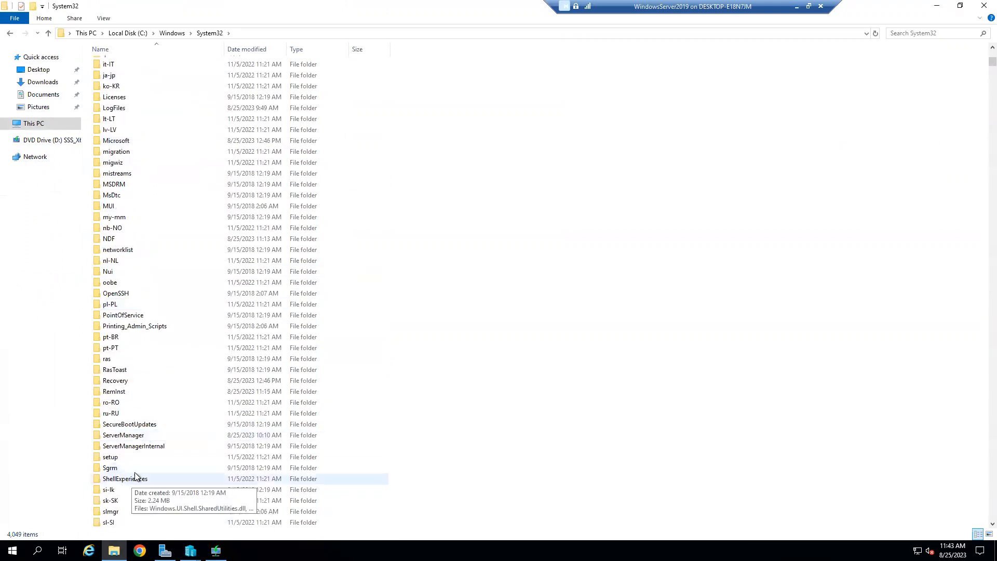
{"action": "scroll", "coordinate": [130, 470], "scroll_direction": "down", "scroll_amount": 5}
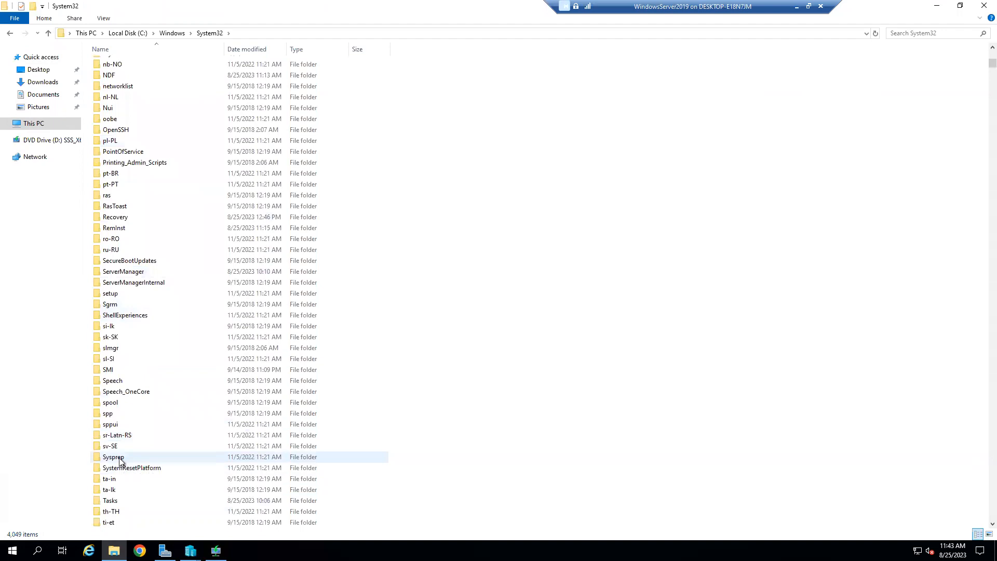
{"action": "double_click", "coordinate": [120, 458]}
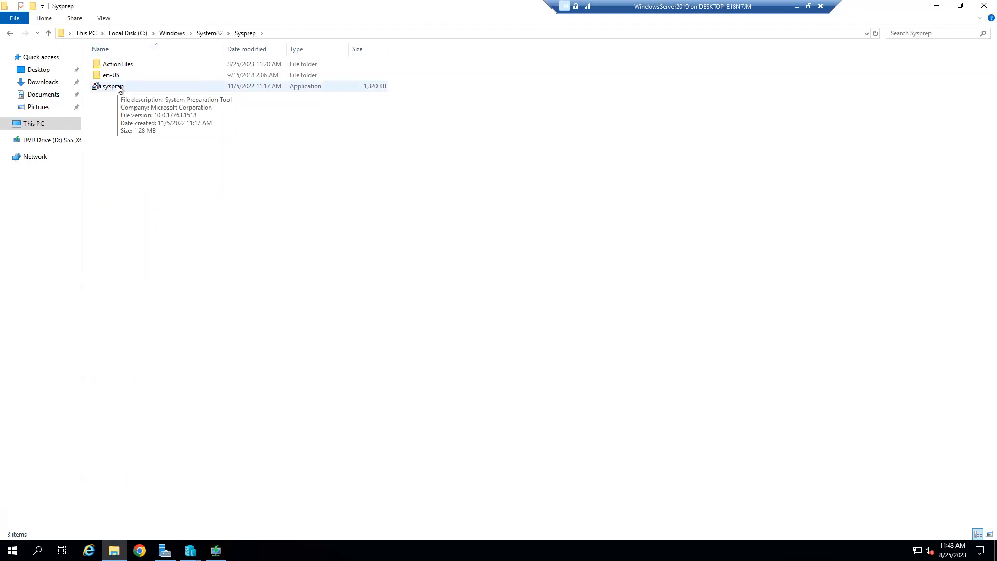
{"action": "double_click", "coordinate": [118, 88]}
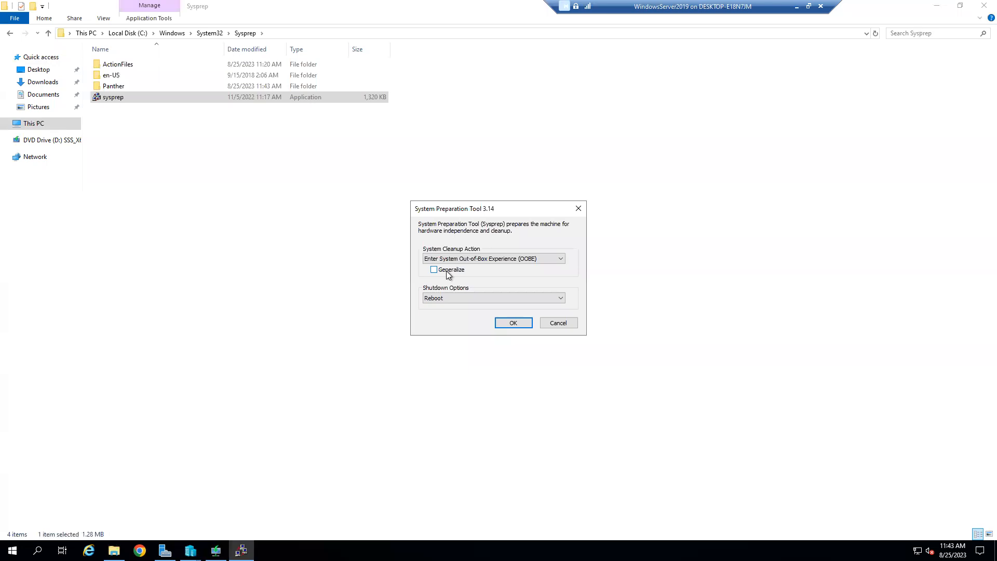
Step: Cancel the System Preparation Tool and close the Sysprep folder window
{"action": "left_click", "coordinate": [548, 324]}
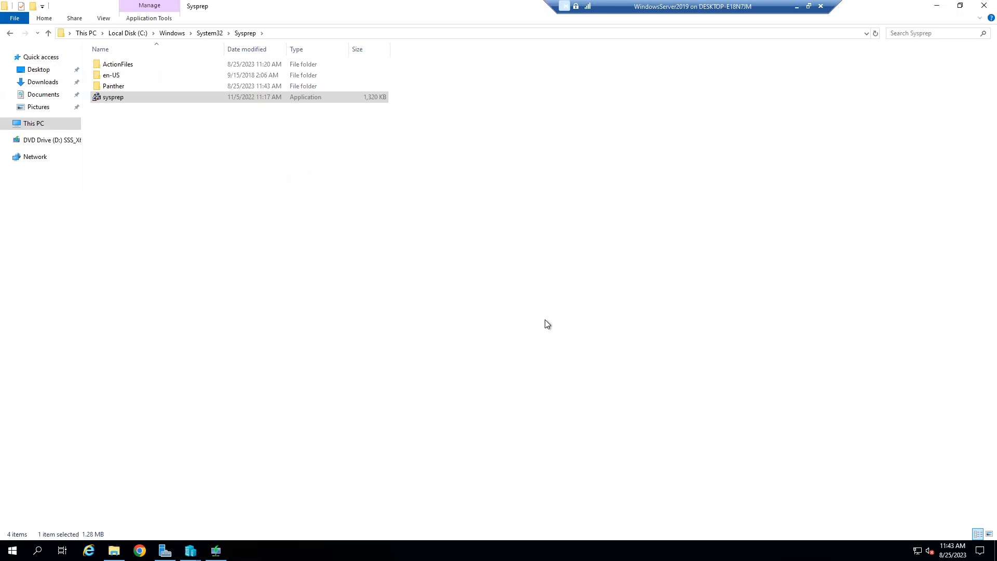
{"action": "left_click", "coordinate": [984, 5]}
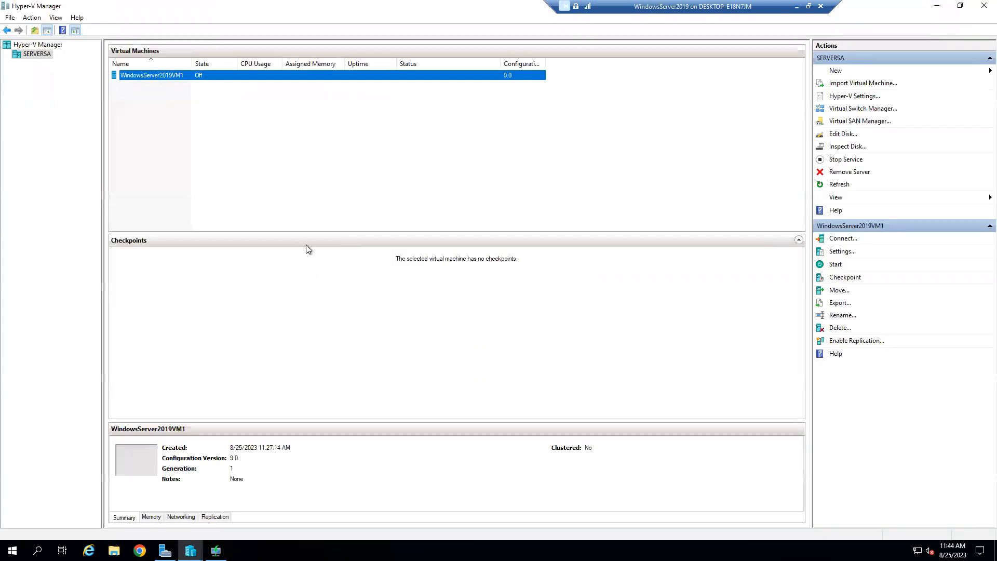
Step: Connect to WindowsServer2019VM1 and start it, letting it boot to the lock screen
{"action": "right_click", "coordinate": [149, 74]}
{"action": "left_click", "coordinate": [180, 82]}
{"action": "left_click", "coordinate": [398, 223]}
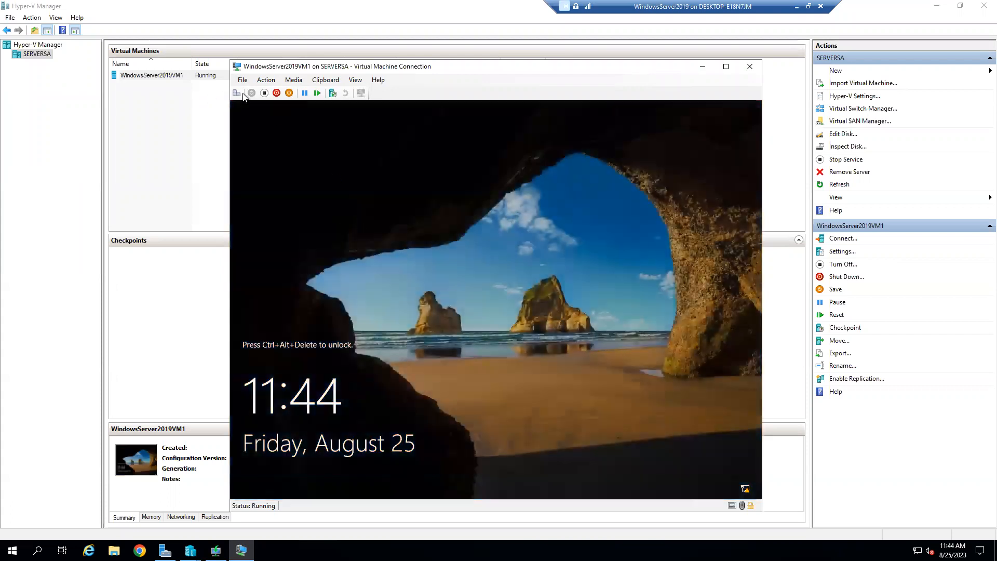
Step: Unlock the VM with Ctrl+Alt+Delete, sign in as Administrator, go full screen and open File Explorer
{"action": "left_click", "coordinate": [237, 94]}
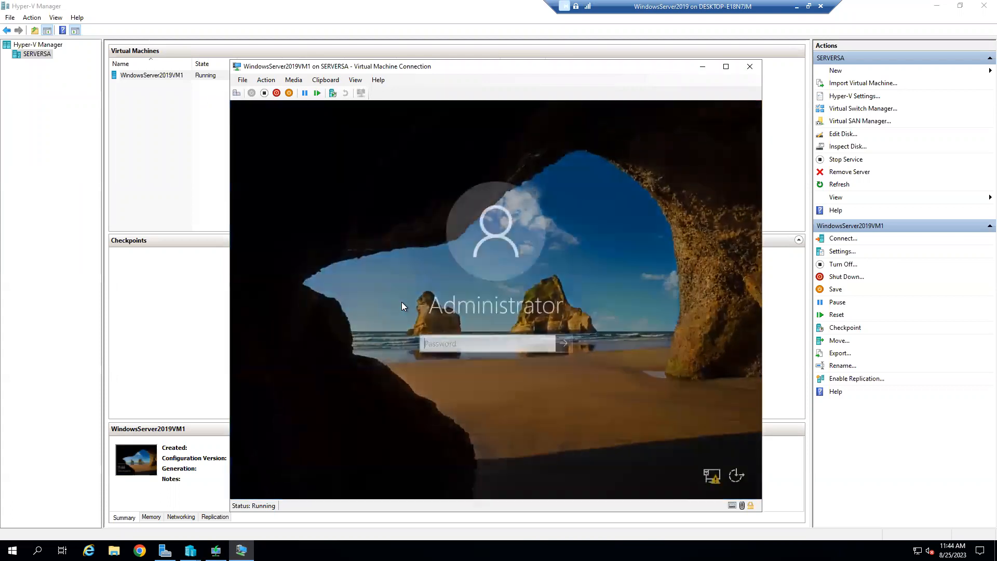
{"action": "type", "text": "•••••••••"}
{"action": "key", "text": "Return"}
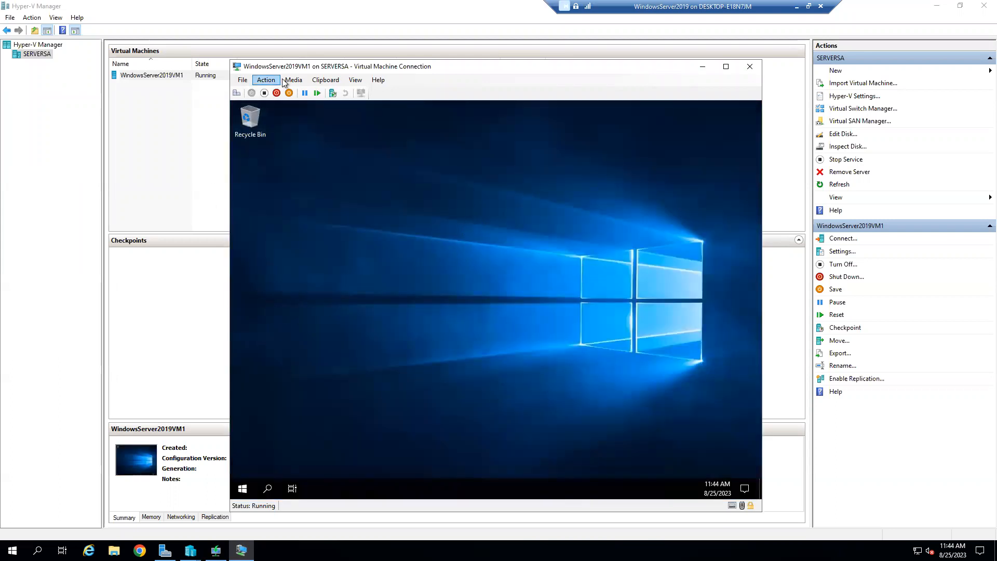
{"action": "left_click", "coordinate": [726, 67]}
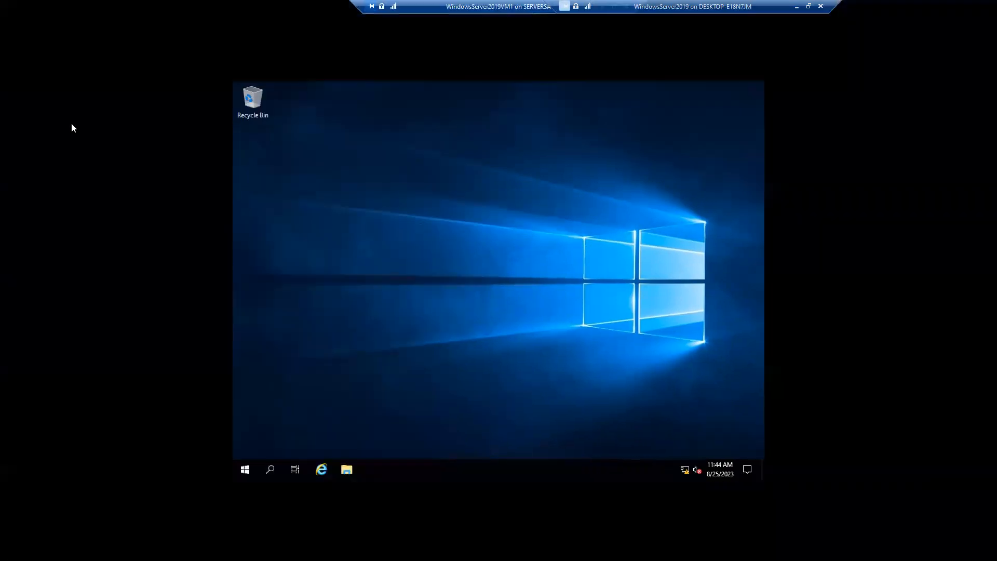
{"action": "left_click", "coordinate": [347, 471]}
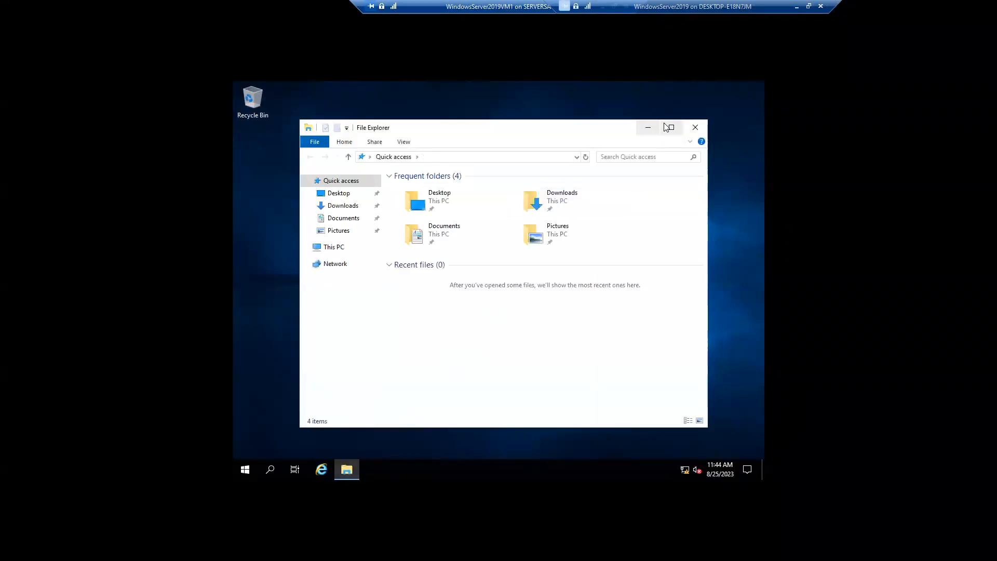
Step: Maximize File Explorer and open the Windows folder on Local Disk (C:)
{"action": "left_click", "coordinate": [671, 127]}
{"action": "left_click", "coordinate": [281, 204]}
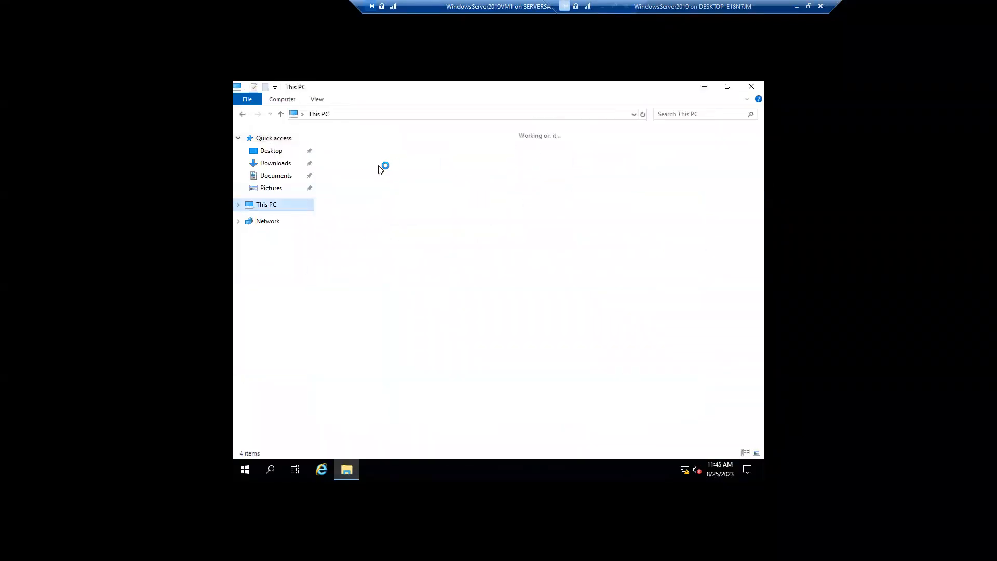
{"action": "left_click", "coordinate": [530, 260]}
{"action": "double_click", "coordinate": [531, 260]}
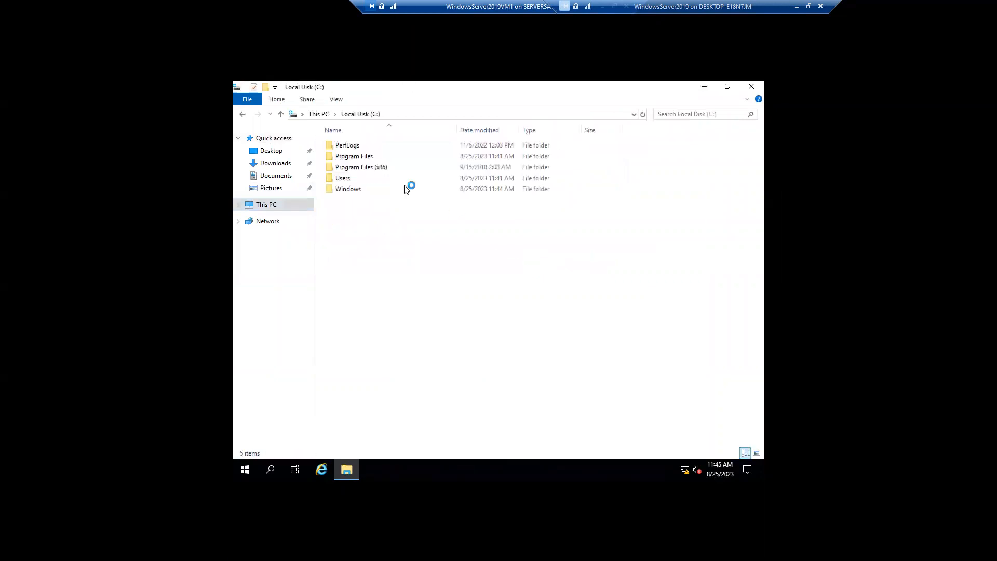
{"action": "left_click", "coordinate": [341, 178]}
{"action": "double_click", "coordinate": [341, 190]}
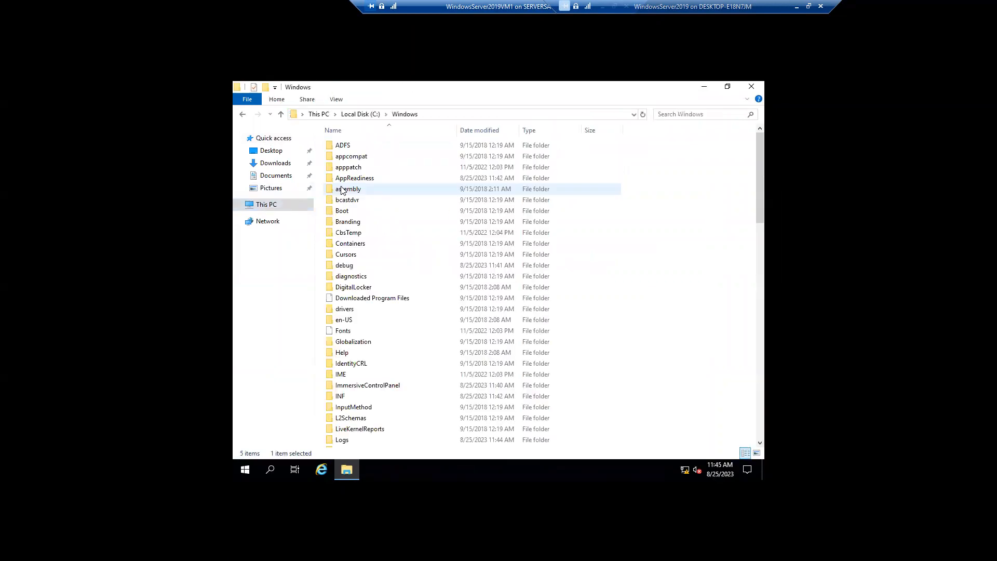
Step: Open System32, then its Sysprep folder
{"action": "scroll", "coordinate": [409, 400], "scroll_direction": "down", "scroll_amount": 7}
{"action": "scroll", "coordinate": [400, 403], "scroll_direction": "down", "scroll_amount": 4}
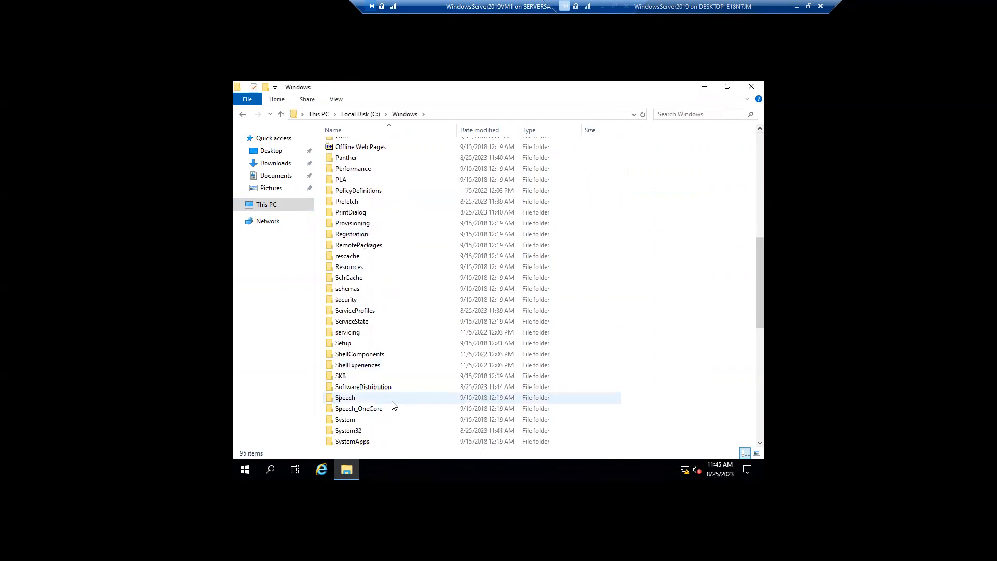
{"action": "scroll", "coordinate": [357, 403], "scroll_direction": "down", "scroll_amount": 3}
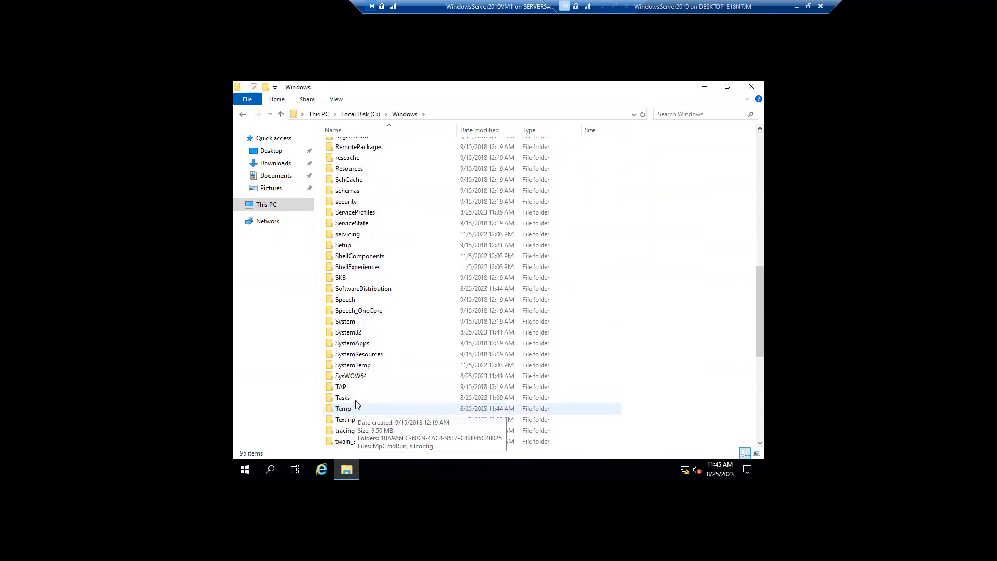
{"action": "double_click", "coordinate": [367, 333]}
{"action": "scroll", "coordinate": [378, 376], "scroll_direction": "down", "scroll_amount": 3}
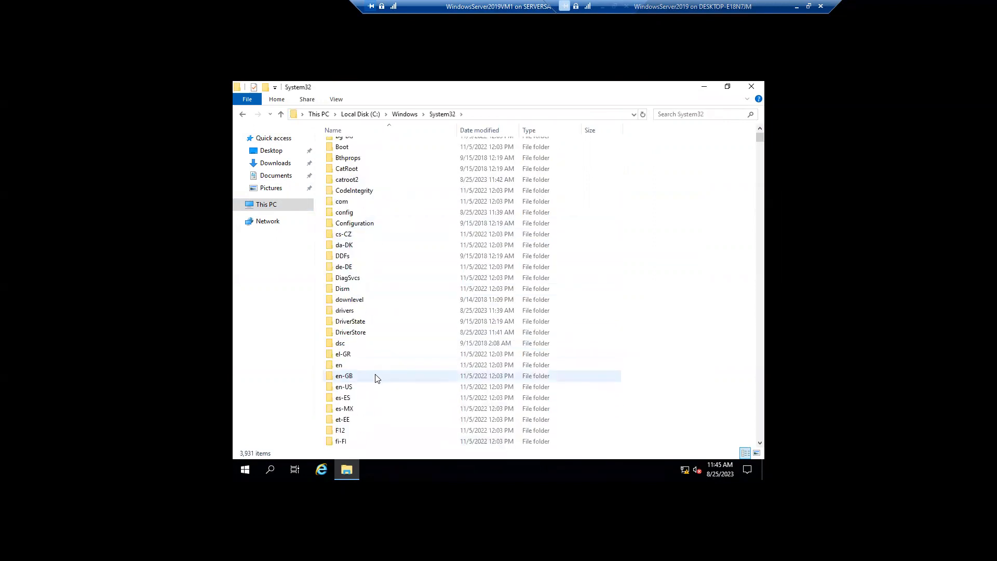
{"action": "scroll", "coordinate": [370, 385], "scroll_direction": "down", "scroll_amount": 2}
{"action": "scroll", "coordinate": [370, 406], "scroll_direction": "down", "scroll_amount": 20}
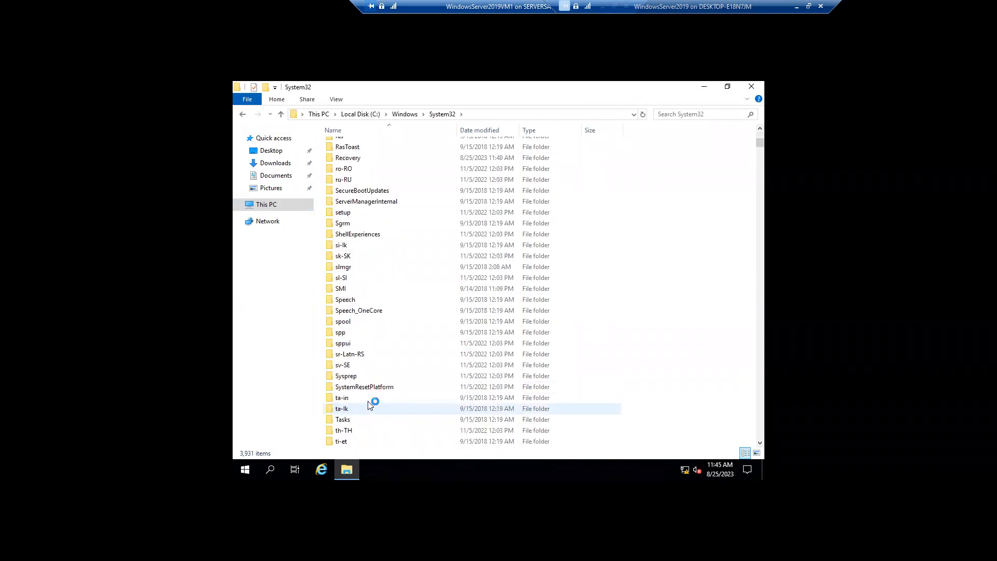
{"action": "mouse_move", "coordinate": [364, 379]}
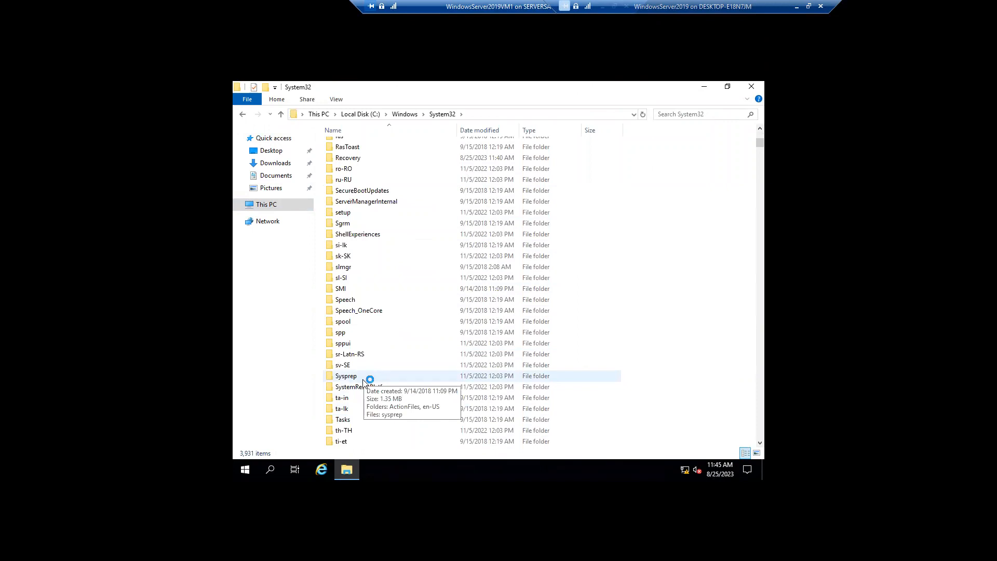
{"action": "double_click", "coordinate": [364, 375]}
Step: Launch the System Preparation Tool from the Sysprep folder
{"action": "double_click", "coordinate": [352, 169]}
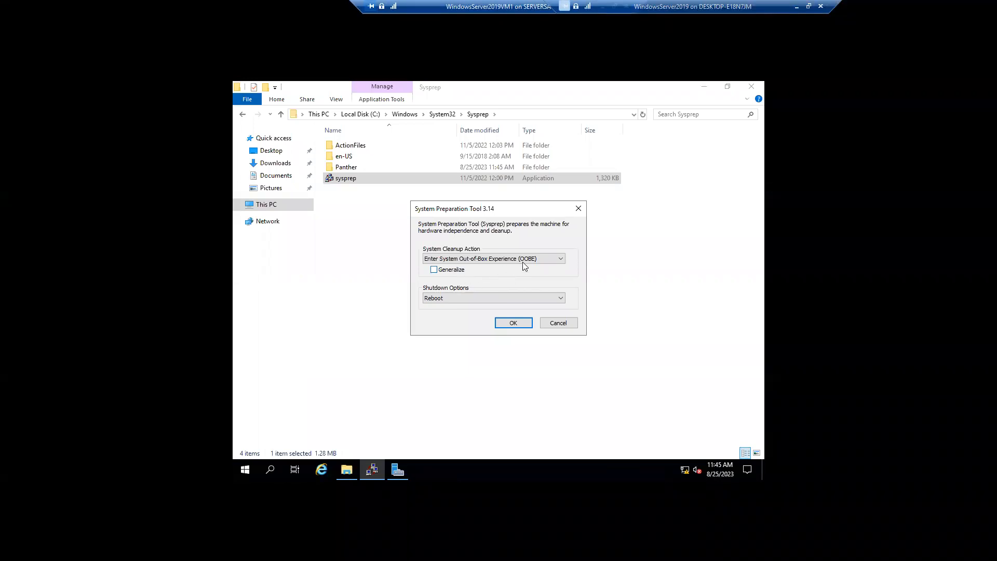
{"action": "left_click", "coordinate": [465, 298]}
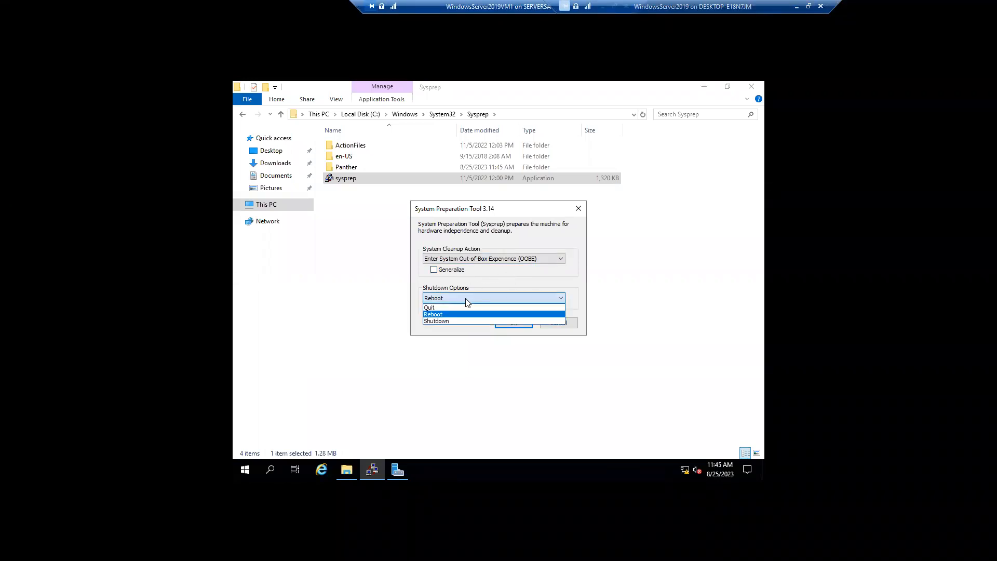
{"action": "left_click", "coordinate": [466, 299]}
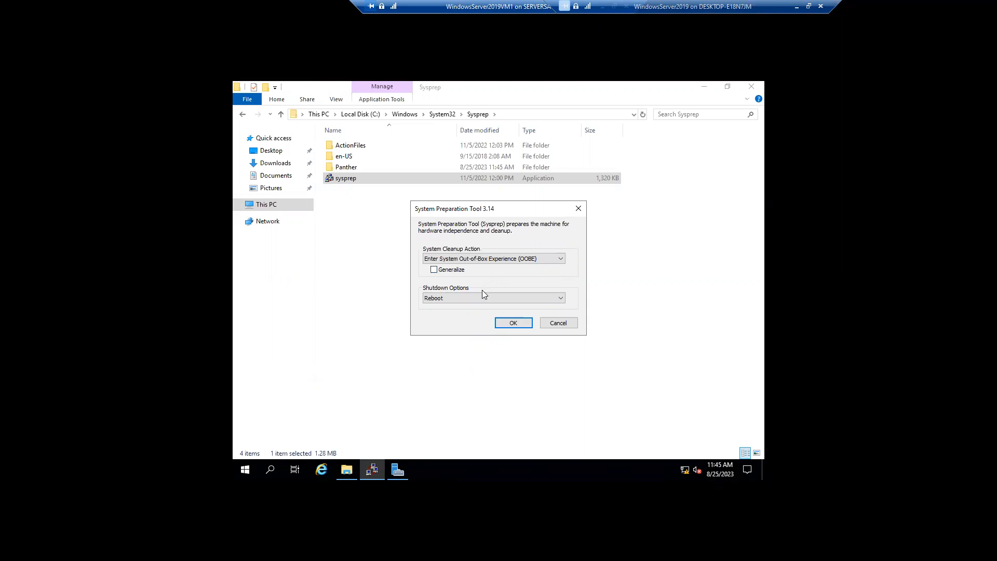
Step: Run Enter System OOBE with Generalize ticked and Shutdown as the shutdown option
{"action": "left_click", "coordinate": [493, 258]}
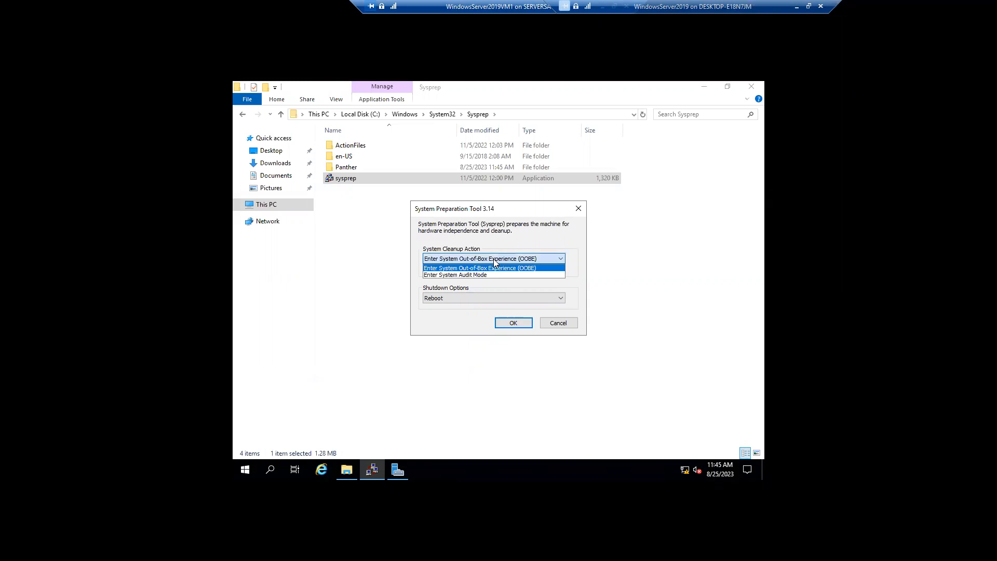
{"action": "left_click", "coordinate": [494, 268]}
{"action": "left_click", "coordinate": [443, 270]}
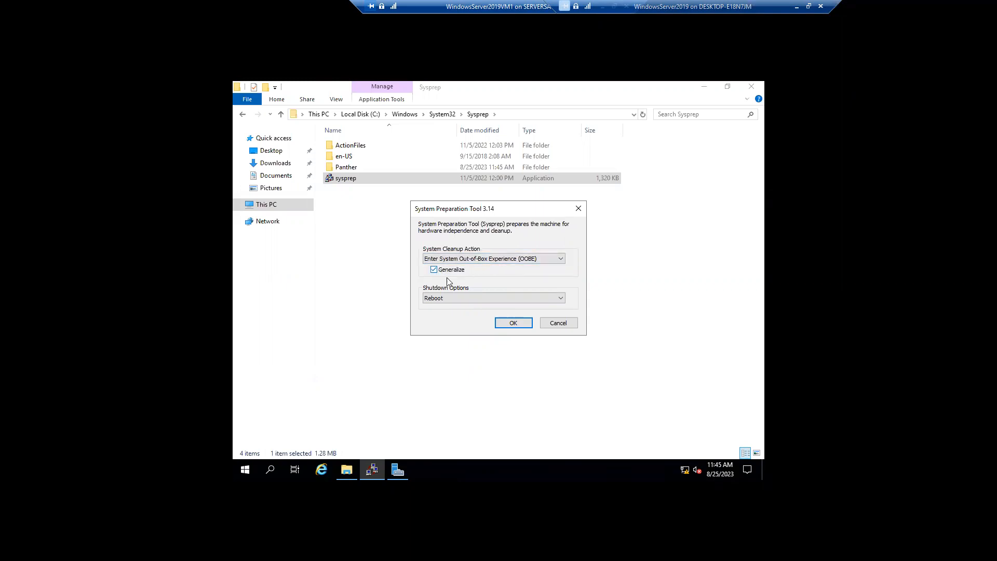
{"action": "left_click", "coordinate": [471, 301]}
{"action": "left_click", "coordinate": [465, 320]}
{"action": "left_click", "coordinate": [513, 323]}
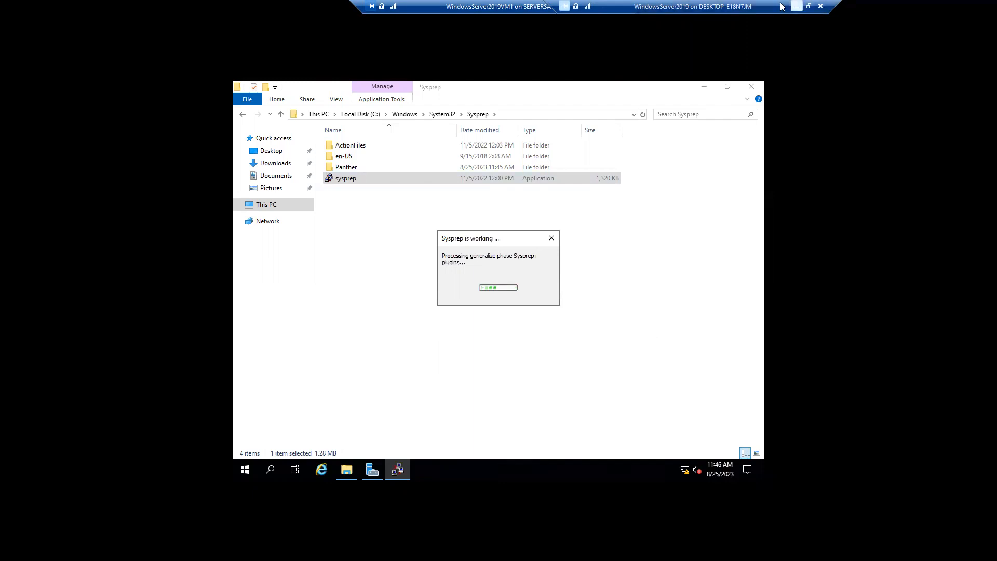
Step: Leave full screen, move the VM connection window aside, and close it once WindowsServer2019VM1 is off
{"action": "left_click", "coordinate": [809, 6]}
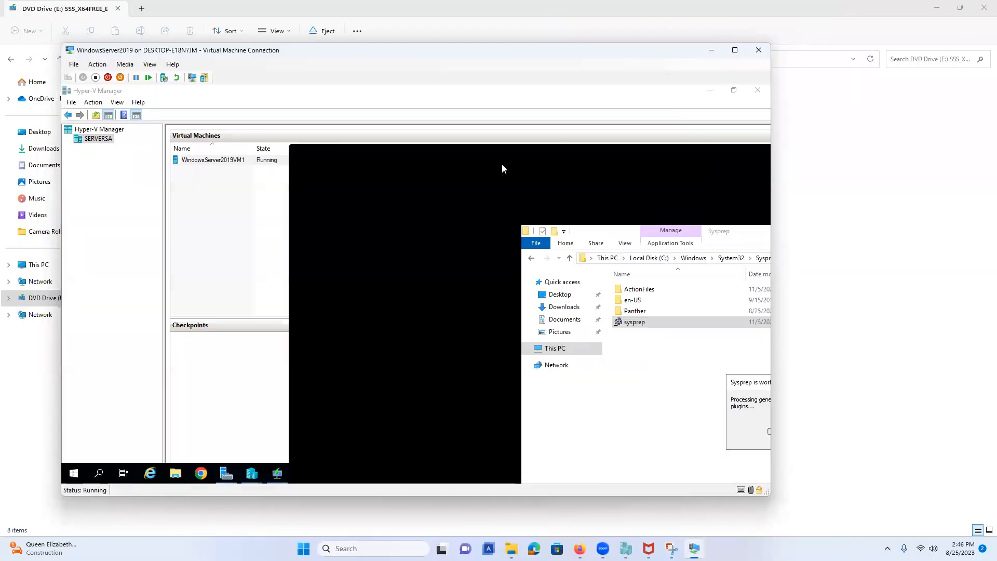
{"action": "left_click_drag", "start_coordinate": [615, 155], "coordinate": [535, 120]}
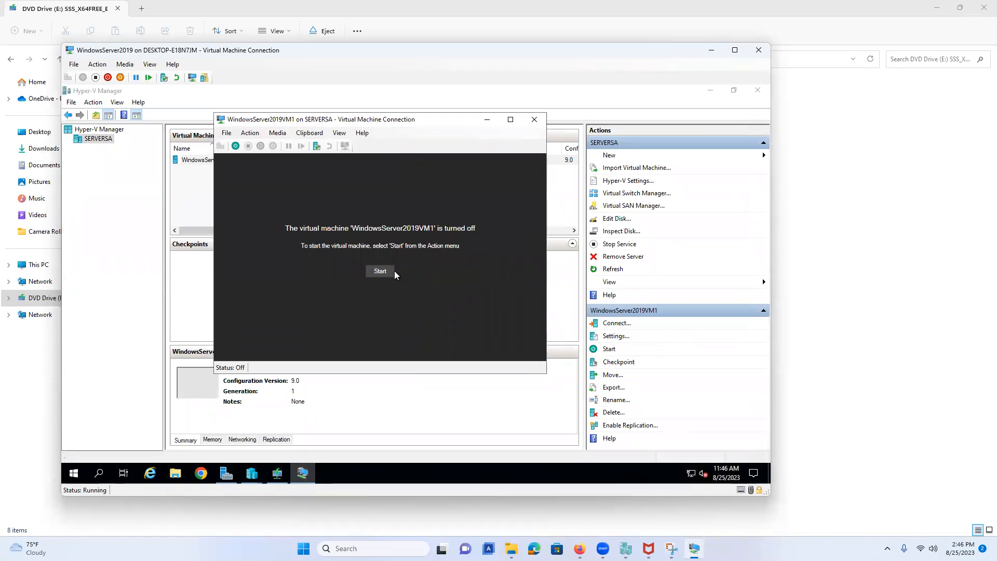
{"action": "left_click", "coordinate": [535, 120]}
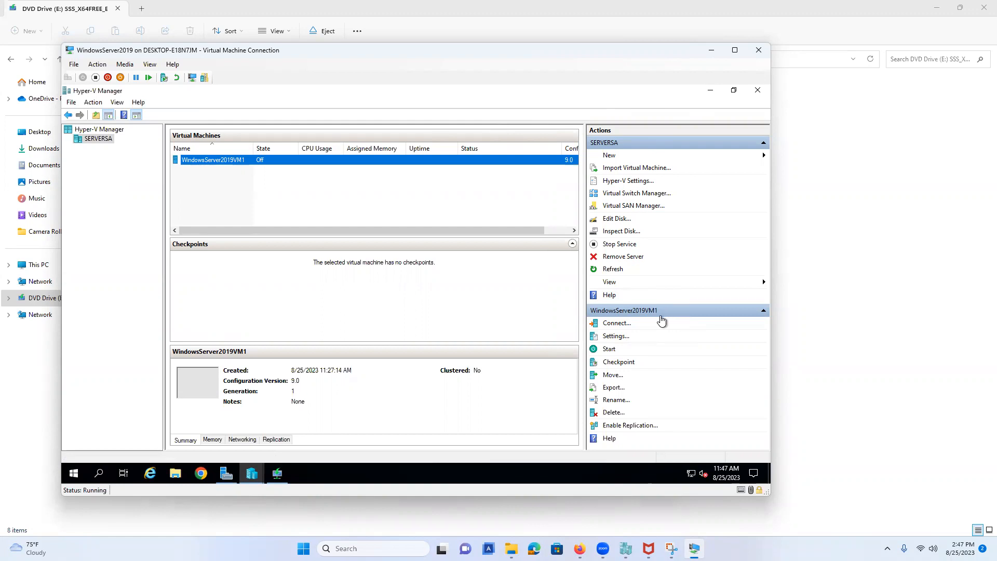
Step: Begin exporting WindowsServer2019VM1 and browse to the C:\VMs folder
{"action": "left_click", "coordinate": [619, 388]}
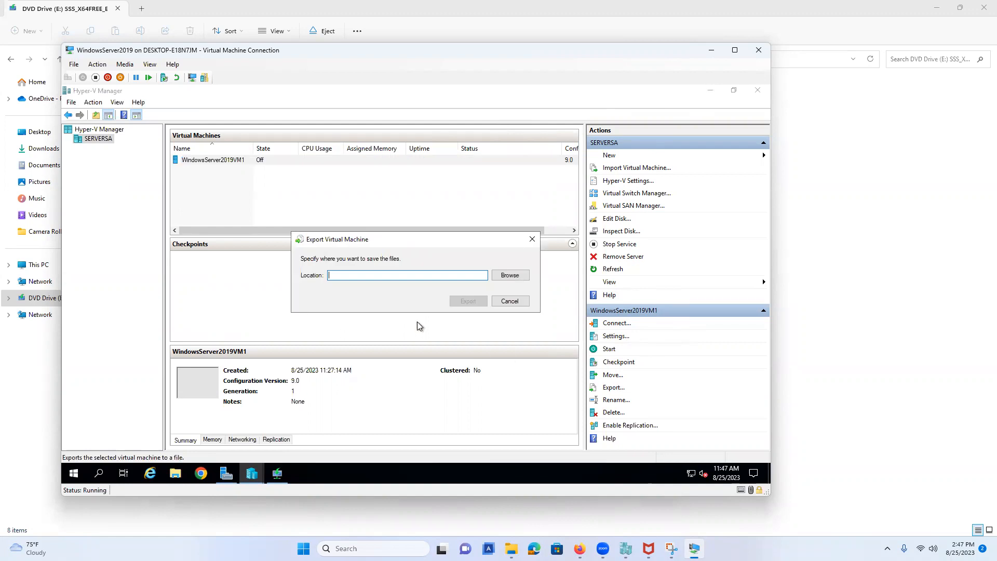
{"action": "left_click", "coordinate": [513, 279]}
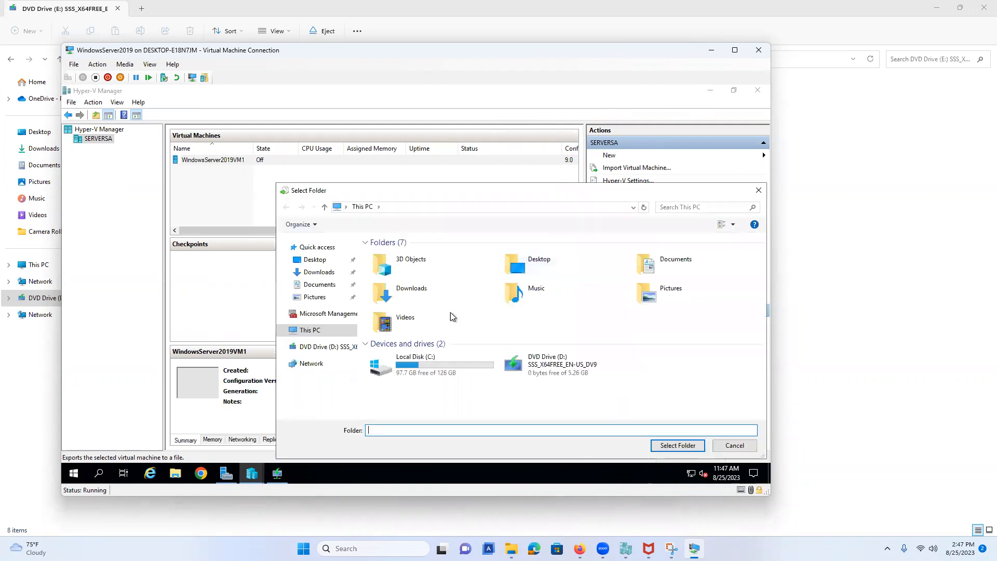
{"action": "left_click", "coordinate": [413, 372]}
{"action": "double_click", "coordinate": [413, 372]}
{"action": "left_click", "coordinate": [398, 309]}
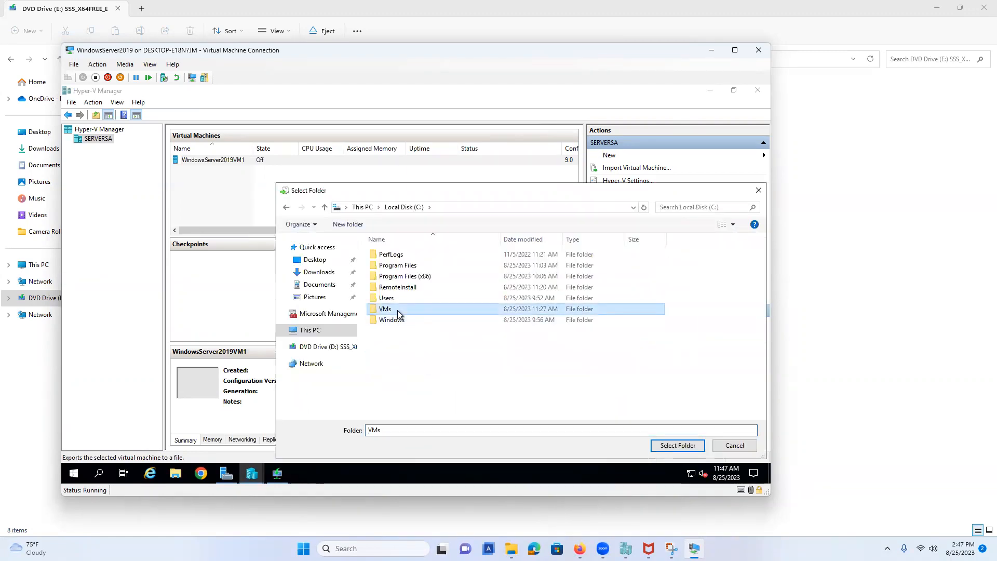
{"action": "double_click", "coordinate": [397, 310]}
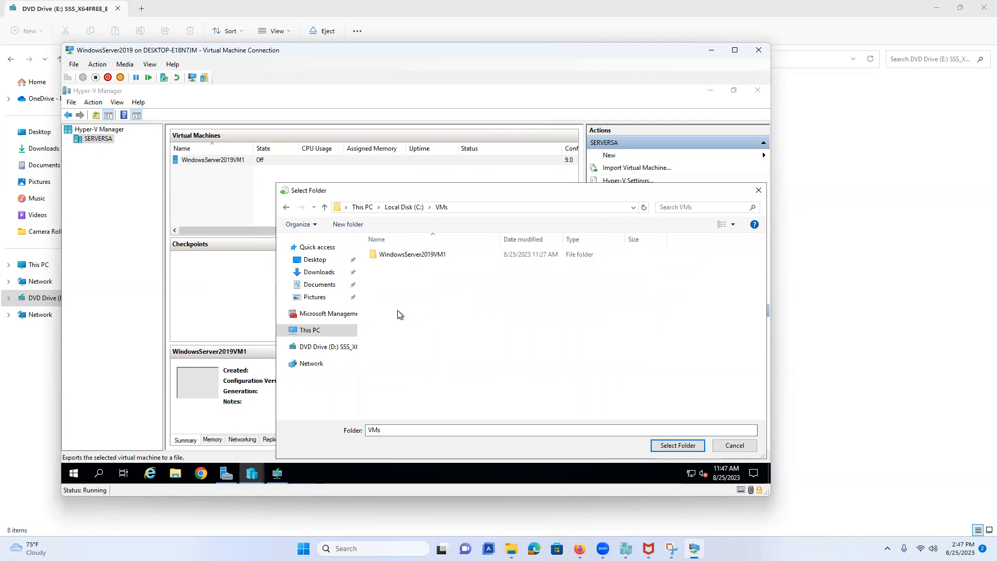
Step: Create a WindowsServer2019Templates folder in C:\VMs, select it as destination, and start the export
{"action": "left_click", "coordinate": [348, 224]}
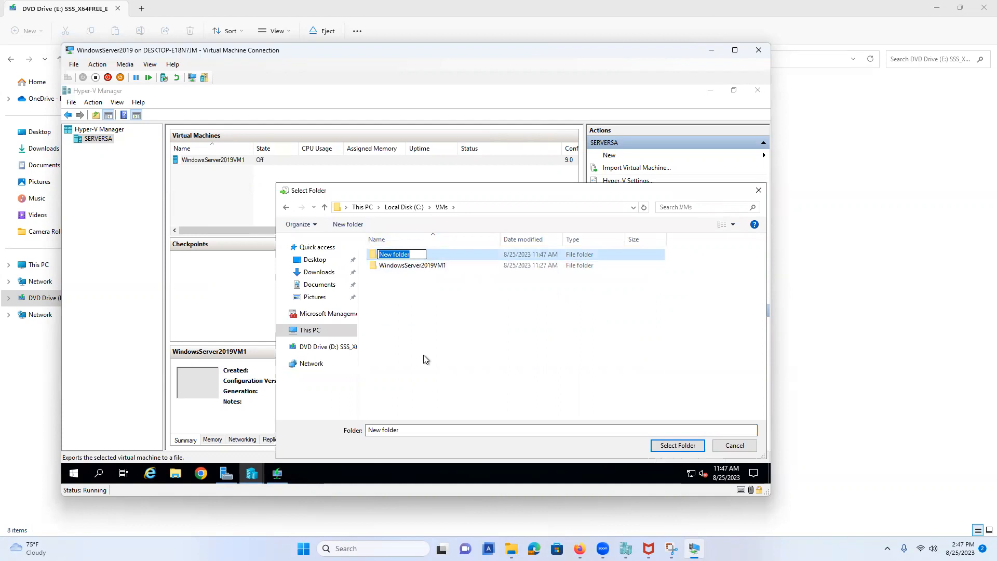
{"action": "type", "text": "WindowsServer20"}
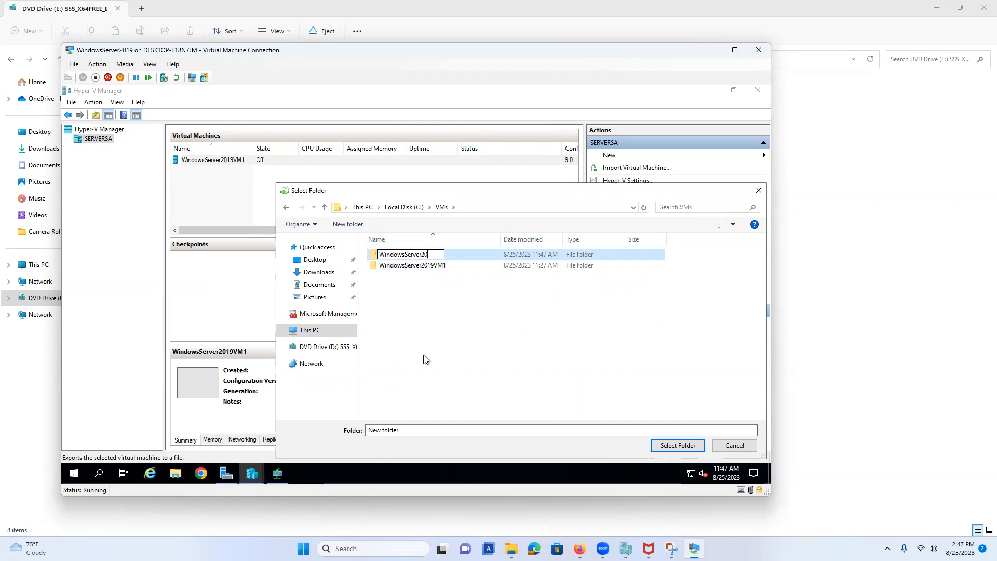
{"action": "type", "text": "19Templay"}
{"action": "key", "text": "BackSpace"}
{"action": "type", "text": "tes"}
{"action": "left_click", "coordinate": [432, 319]}
{"action": "left_click", "coordinate": [451, 255]}
{"action": "left_click", "coordinate": [665, 451]}
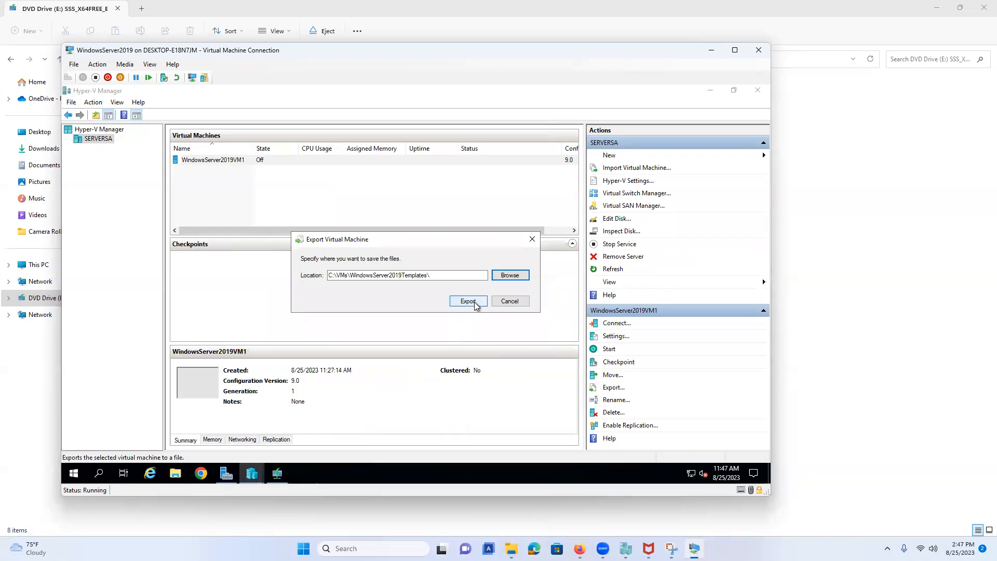
{"action": "left_click", "coordinate": [474, 302]}
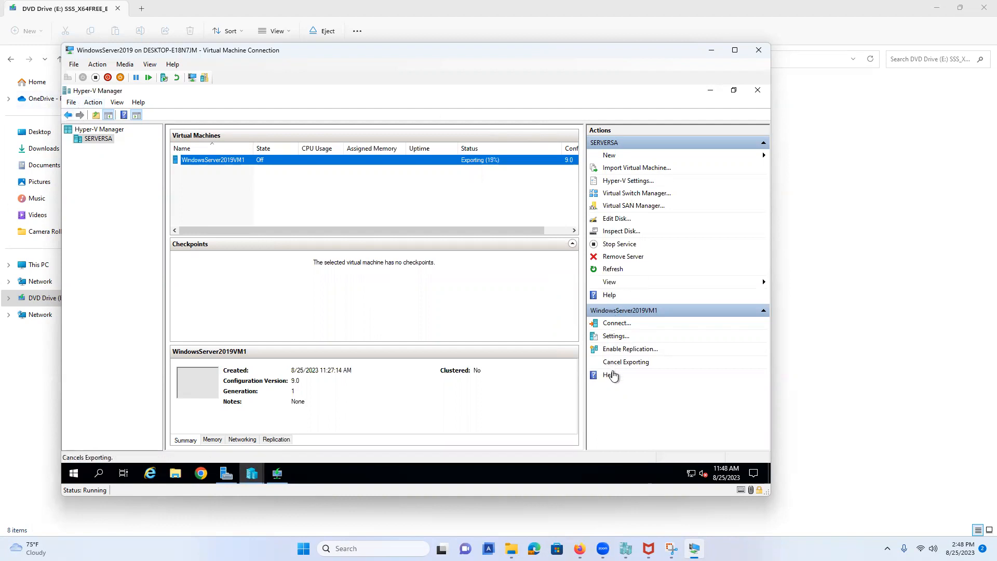
Step: Check the SERVERSA node while the export succeeds, then widen the window to the right
{"action": "left_click", "coordinate": [106, 130]}
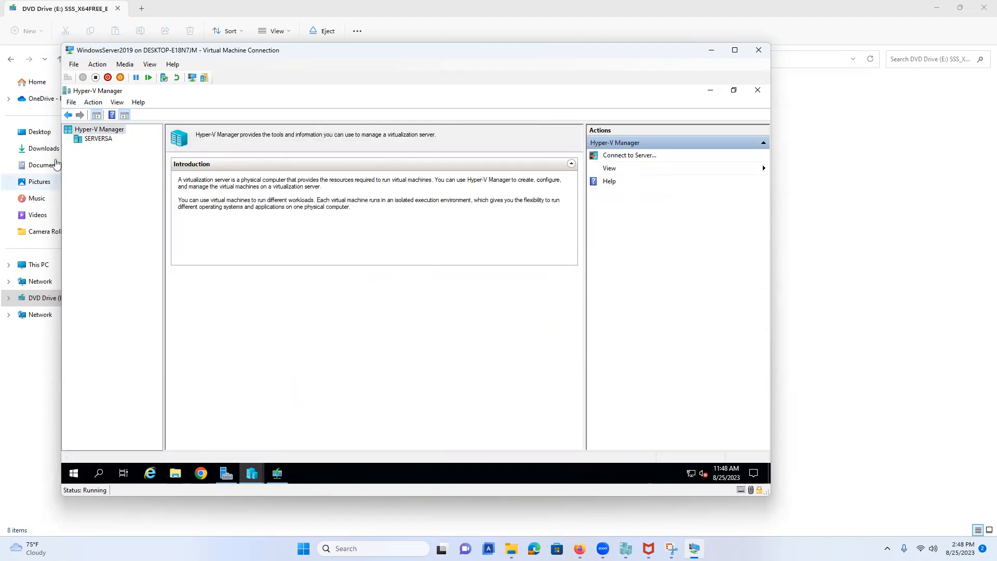
{"action": "left_click", "coordinate": [101, 139]}
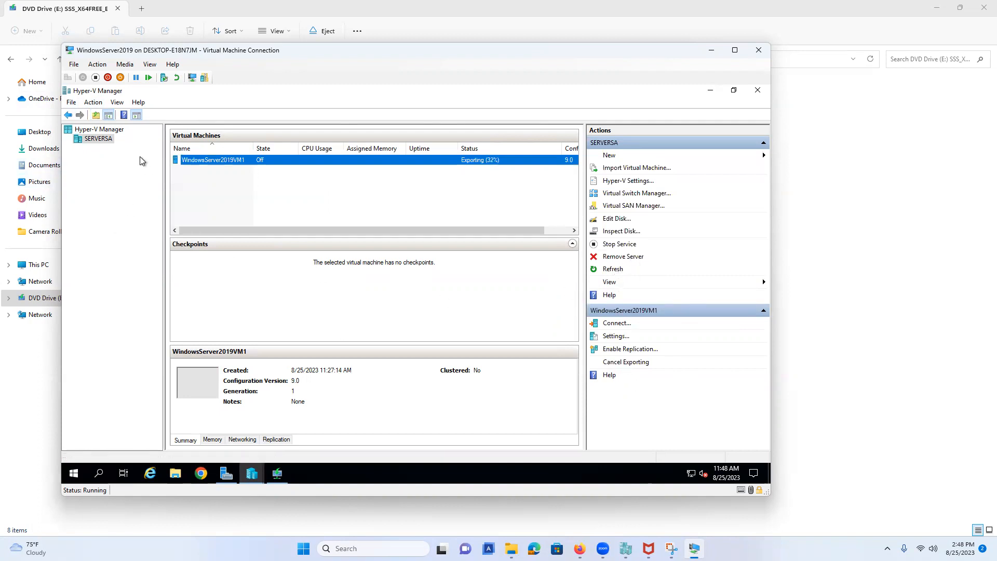
{"action": "right_click", "coordinate": [104, 145]}
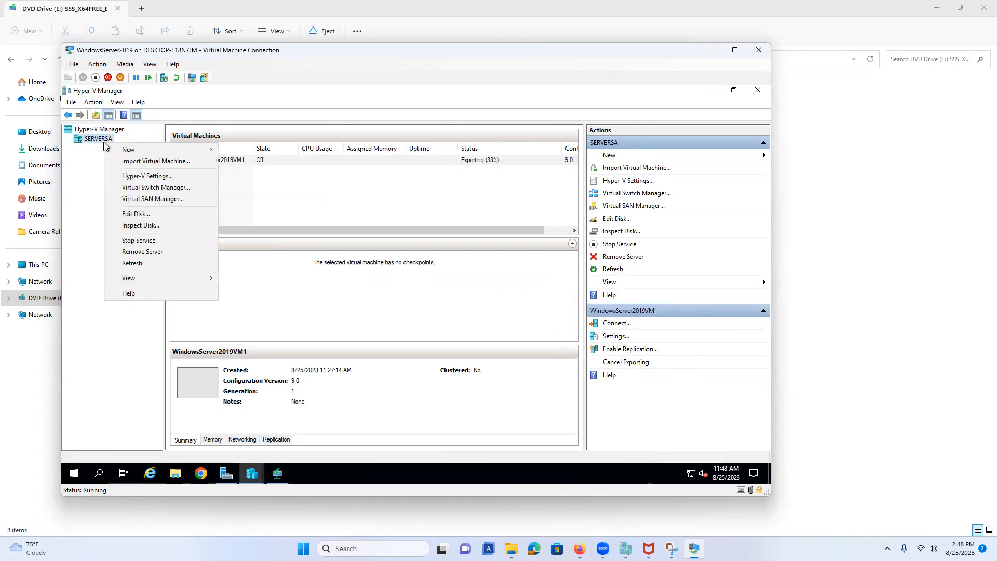
{"action": "left_click", "coordinate": [71, 172]}
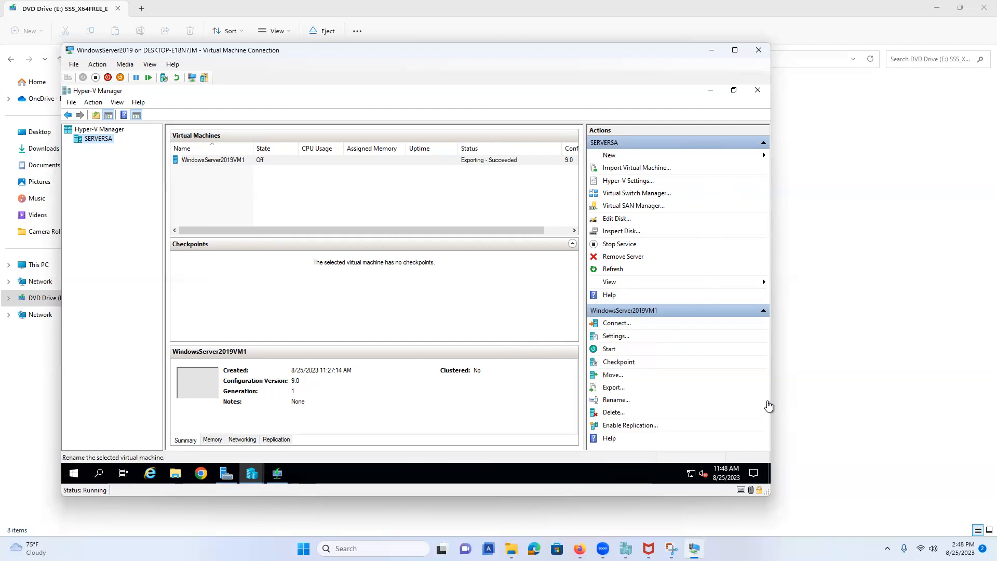
{"action": "left_click_drag", "start_coordinate": [771, 398], "coordinate": [883, 398]}
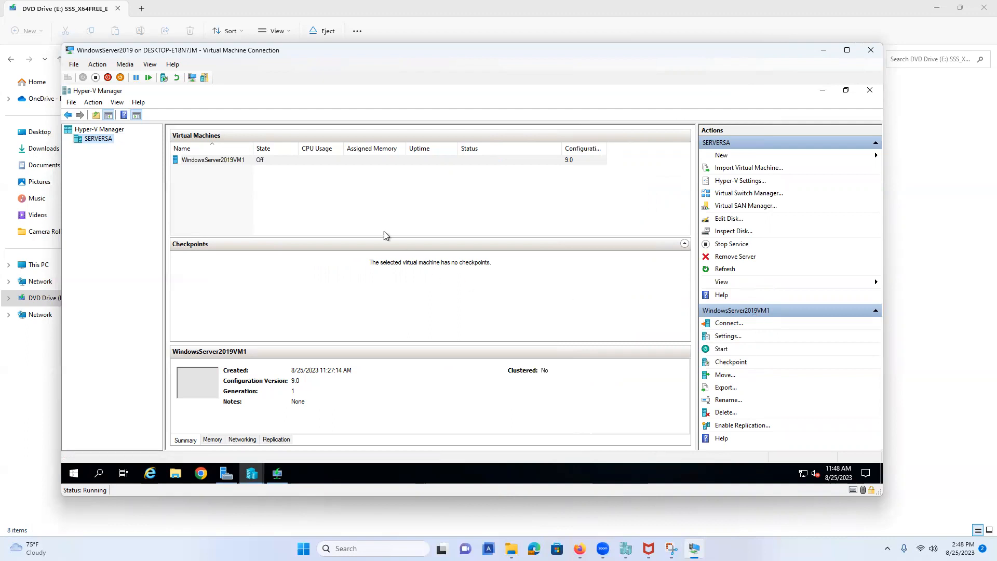
{"action": "left_click", "coordinate": [118, 132]}
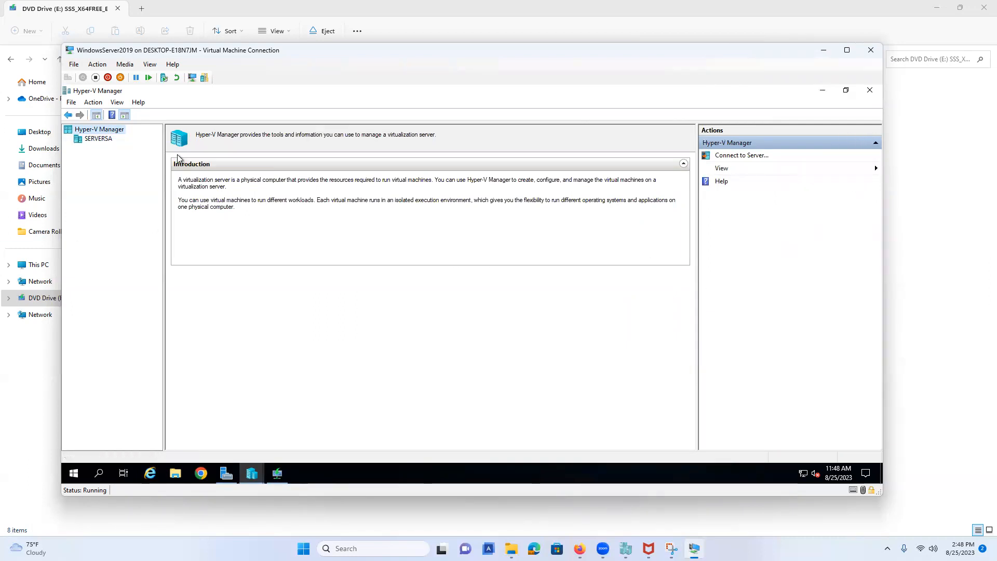
{"action": "right_click", "coordinate": [119, 130]}
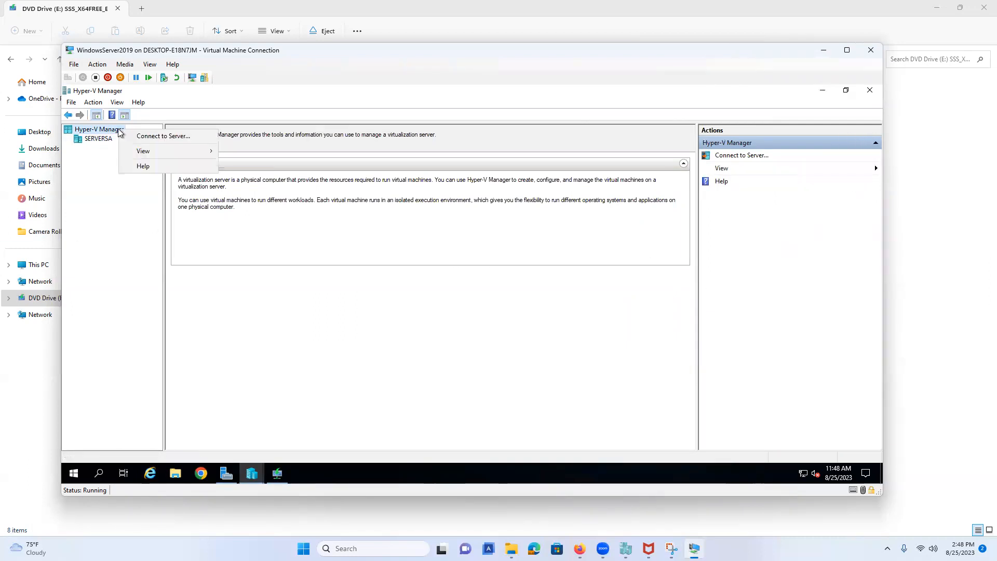
{"action": "left_click", "coordinate": [109, 187]}
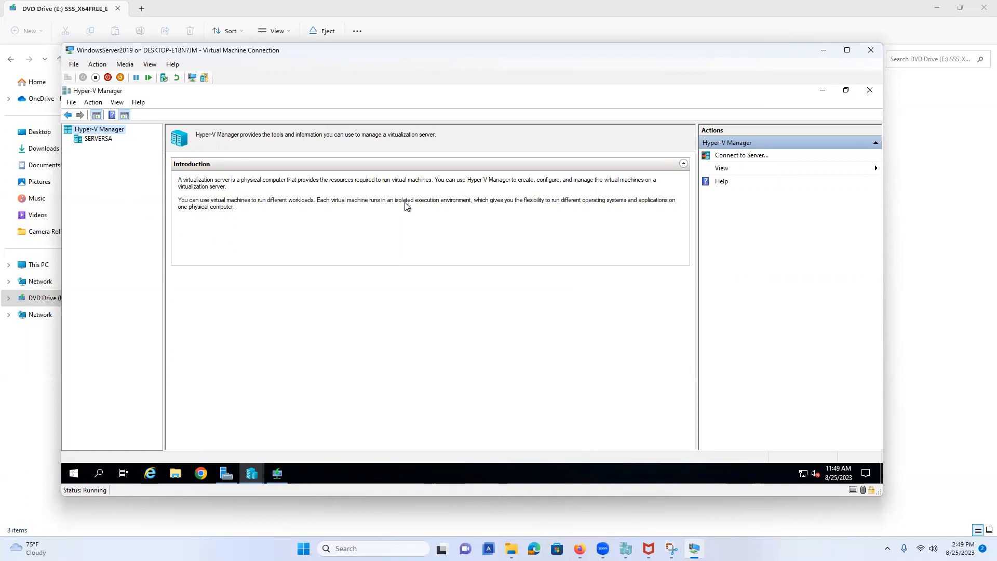
{"action": "left_click", "coordinate": [74, 66]}
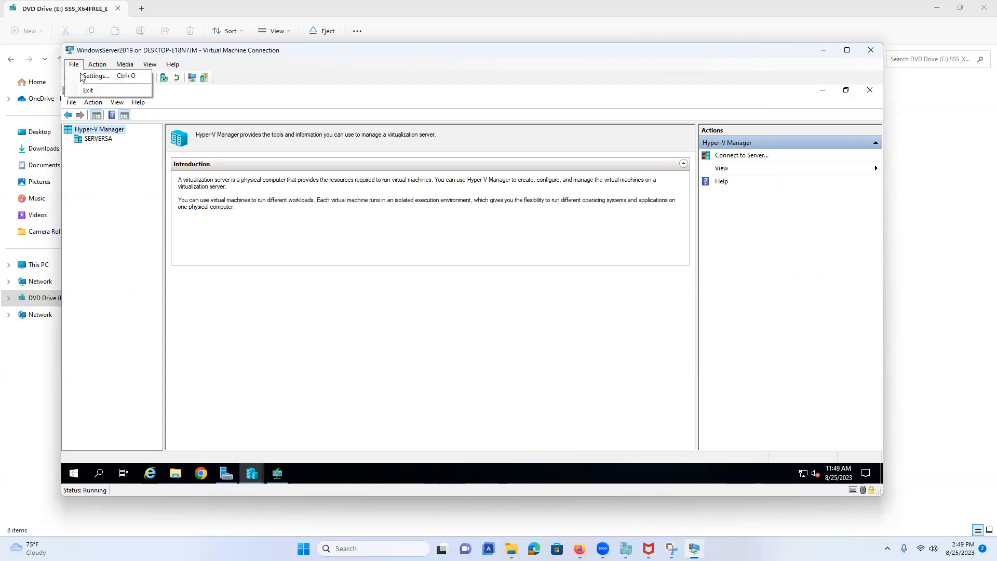
{"action": "left_click", "coordinate": [97, 140]}
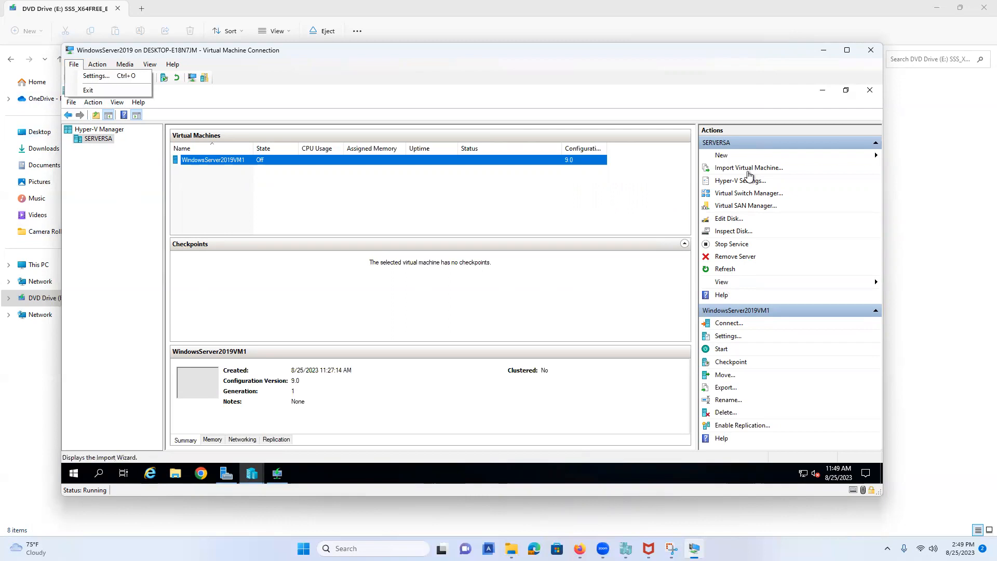
Step: Start the Import Virtual Machine wizard and browse for the source folder
{"action": "left_click", "coordinate": [749, 169]}
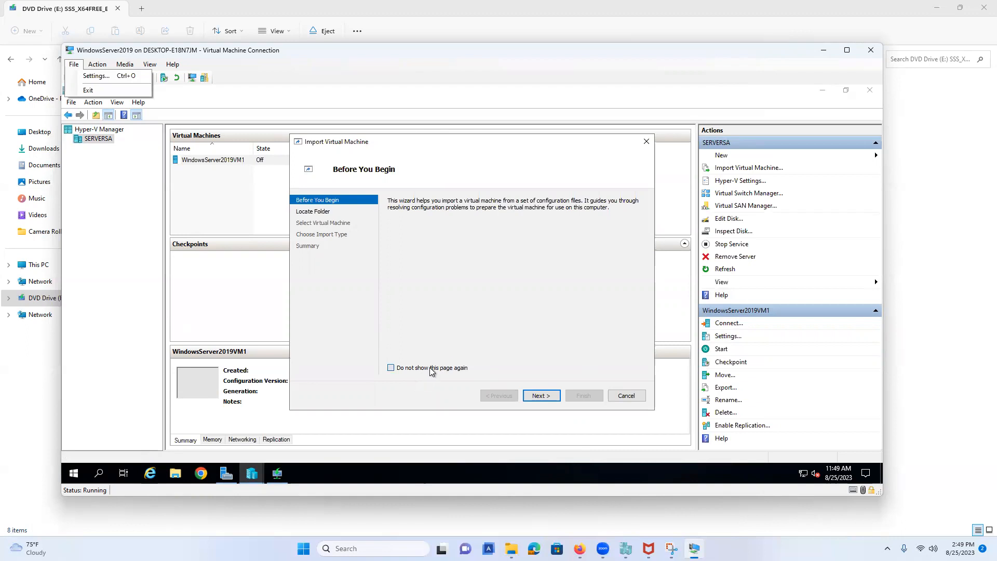
{"action": "left_click", "coordinate": [526, 398]}
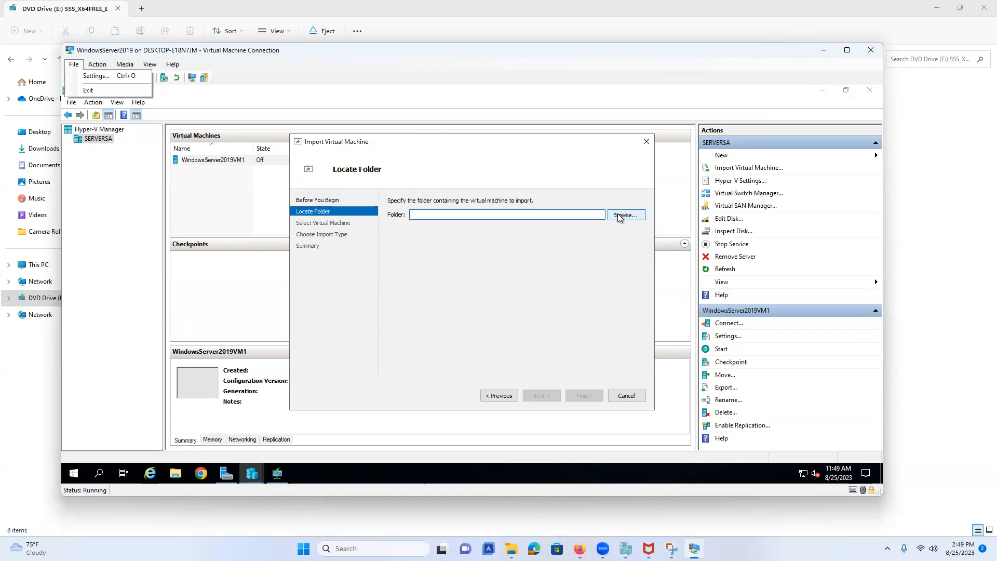
{"action": "left_click", "coordinate": [627, 212]}
Step: Select C:\VMs\WindowsServer2019Templates\WindowsServer2019VM1 as the folder to import from
{"action": "double_click", "coordinate": [453, 342]}
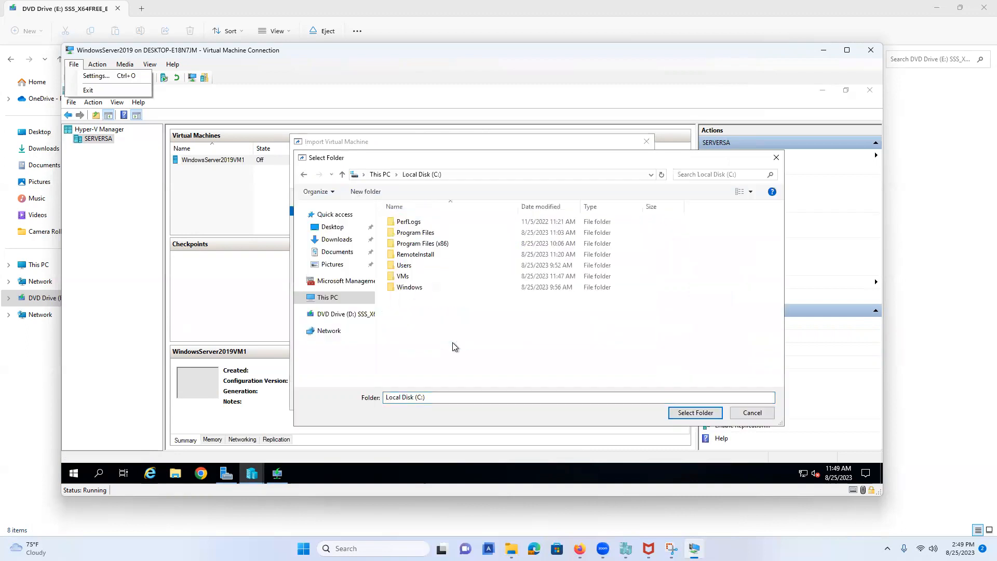
{"action": "left_click", "coordinate": [420, 276]}
{"action": "double_click", "coordinate": [420, 276]}
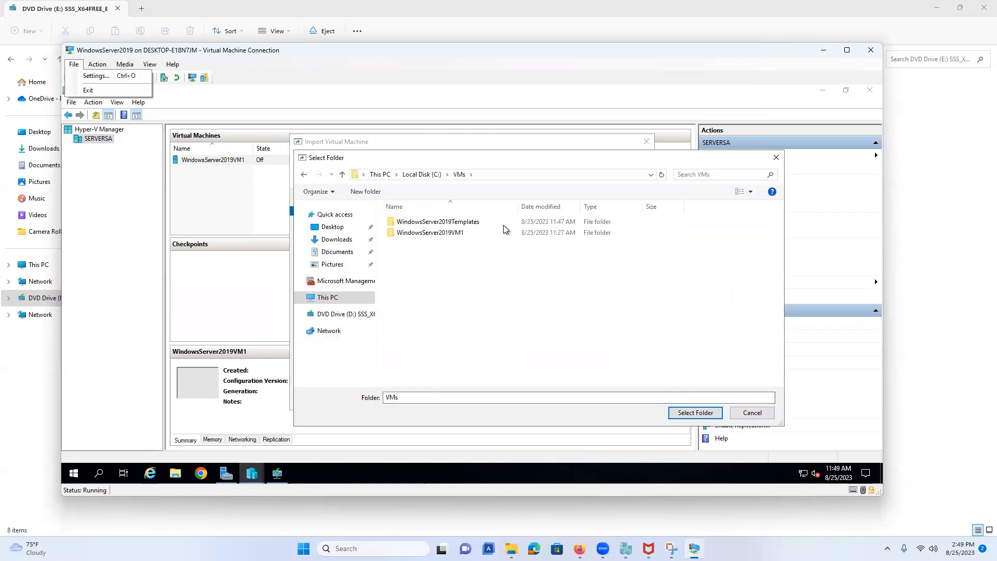
{"action": "left_click", "coordinate": [473, 224]}
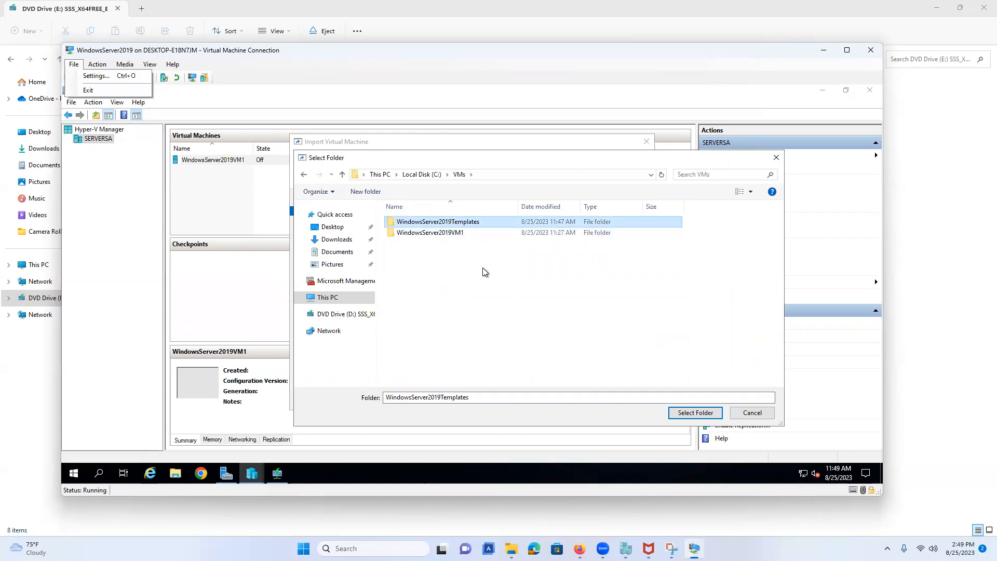
{"action": "double_click", "coordinate": [479, 223]}
{"action": "left_click", "coordinate": [474, 223]}
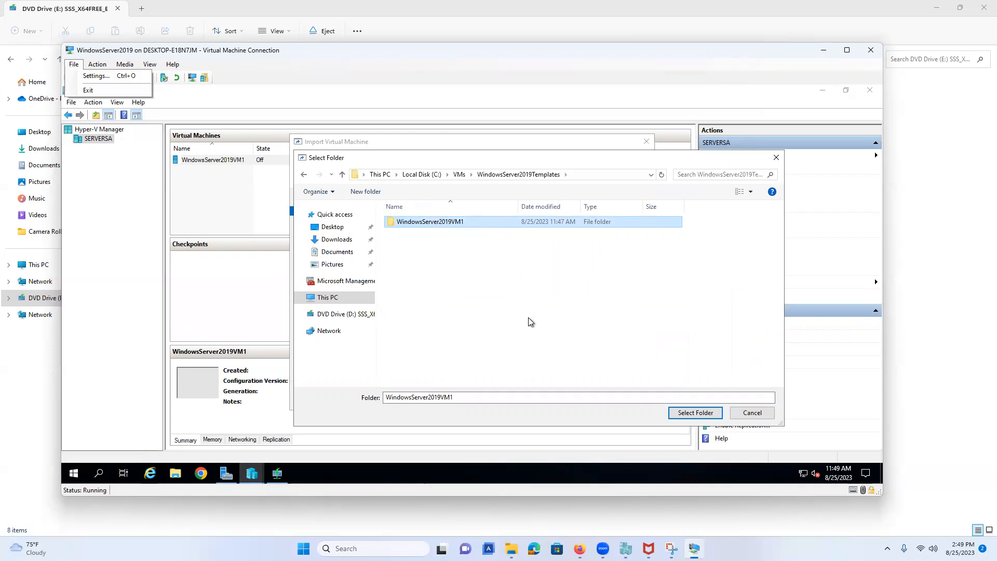
{"action": "left_click", "coordinate": [677, 415]}
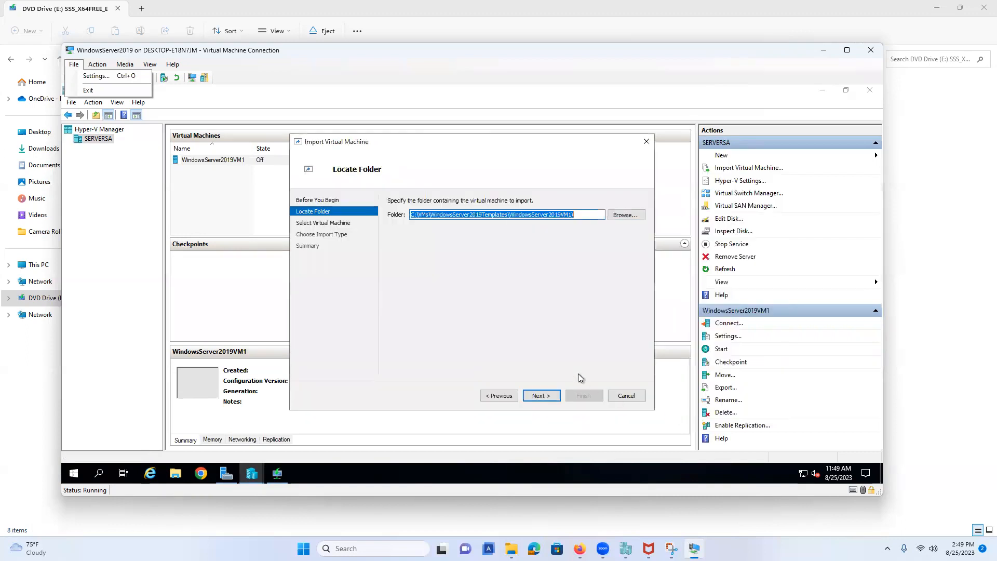
Step: Accept WindowsServer2019VM1 and choose 'Copy the virtual machine (create a new unique ID)'
{"action": "left_click", "coordinate": [542, 396]}
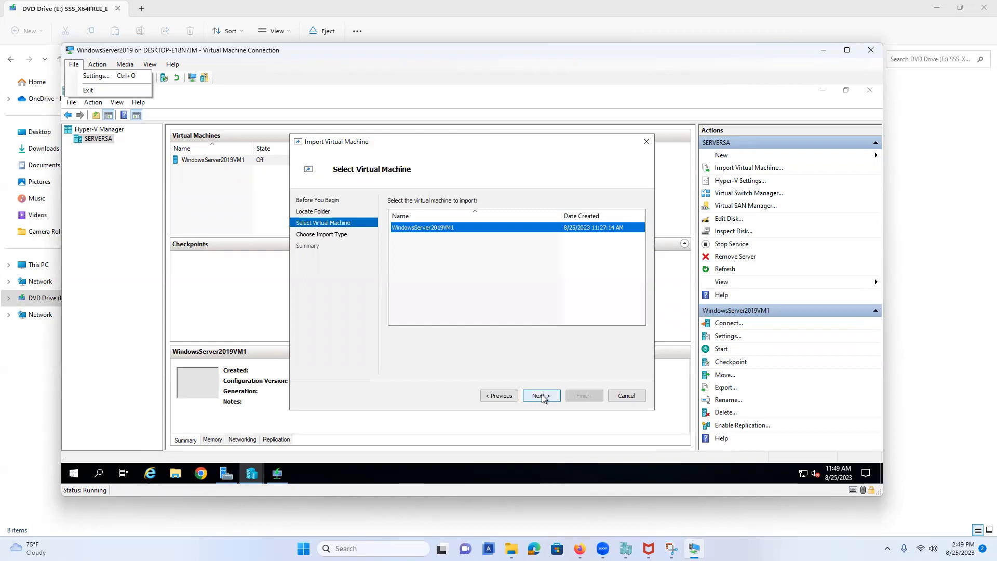
{"action": "left_click", "coordinate": [541, 397]}
{"action": "left_click", "coordinate": [417, 236]}
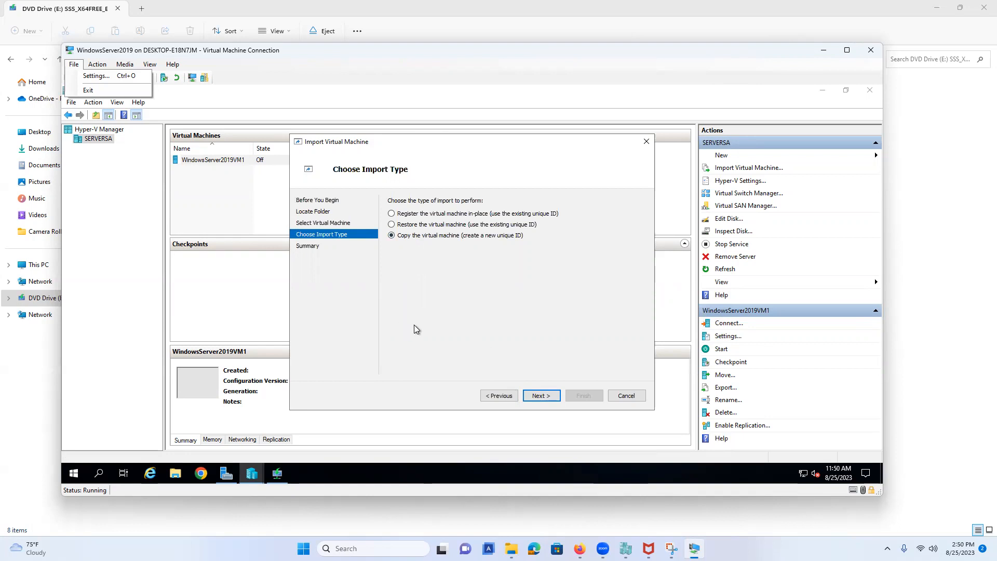
{"action": "left_click", "coordinate": [541, 396]}
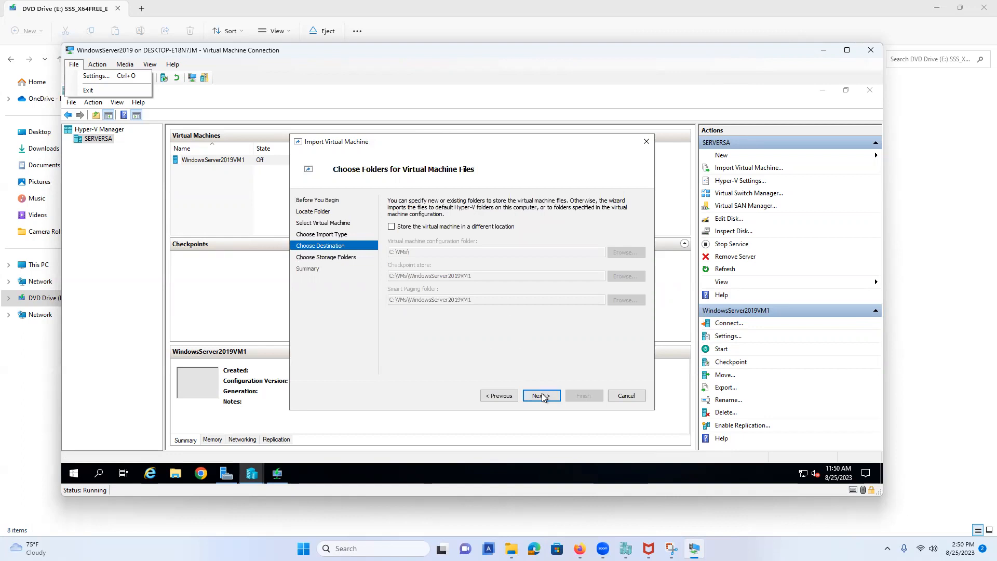
Step: Enable storing the VM elsewhere and try WindowsServer2019VM2 as the path, which doesn't exist yet
{"action": "left_click", "coordinate": [422, 227]}
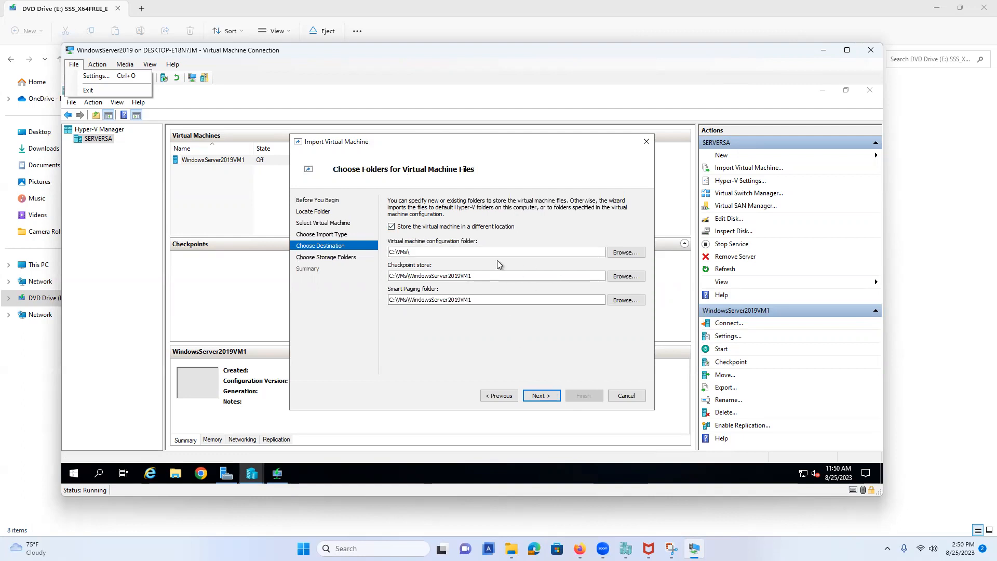
{"action": "left_click", "coordinate": [630, 253]}
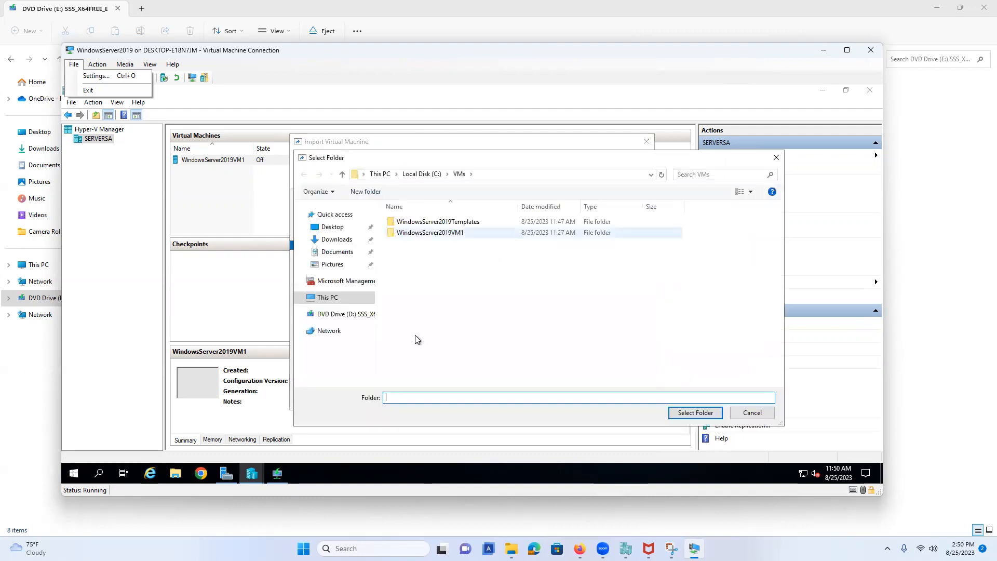
{"action": "type", "text": "W"}
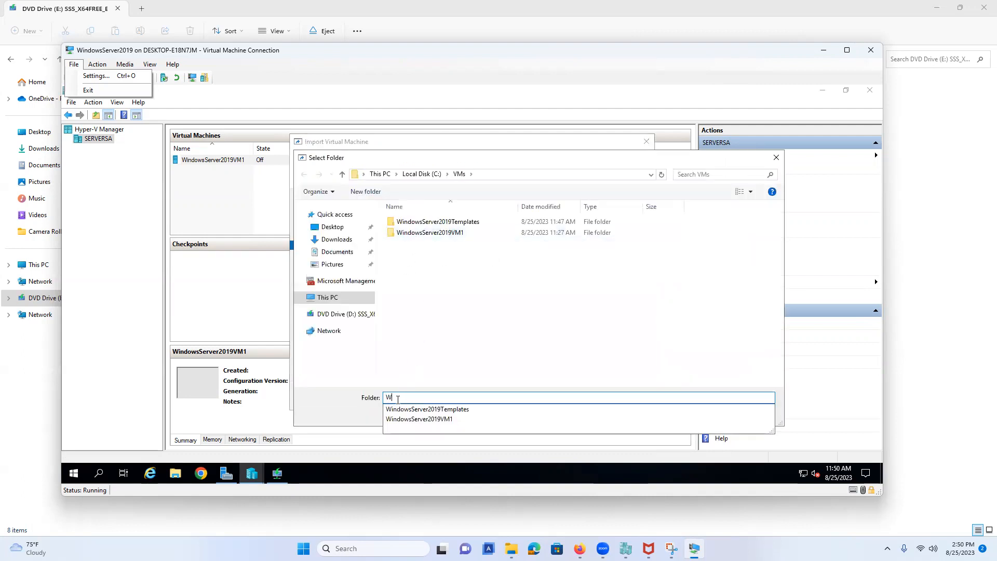
{"action": "type", "text": "indowsServer2019VM2"}
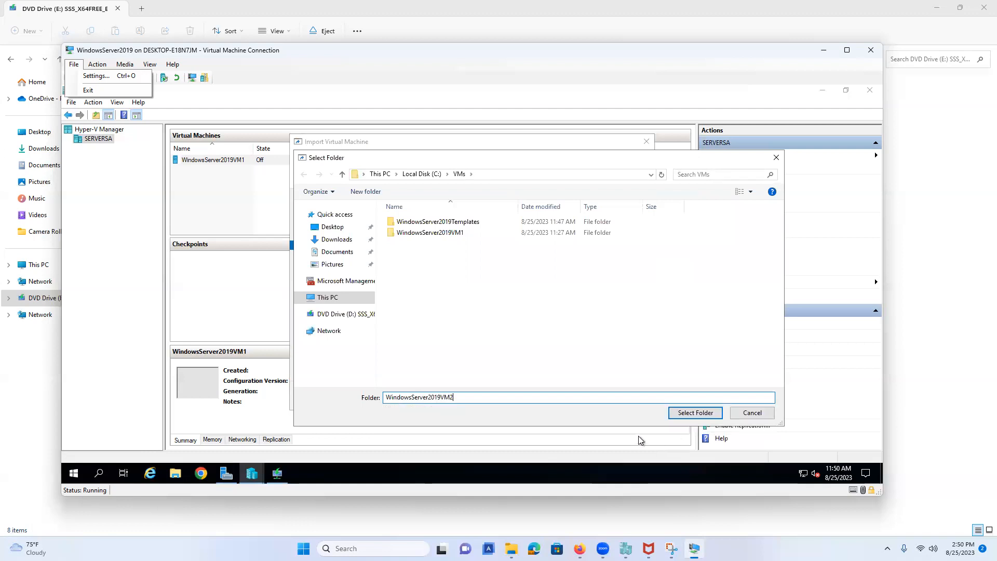
{"action": "left_click", "coordinate": [691, 414]}
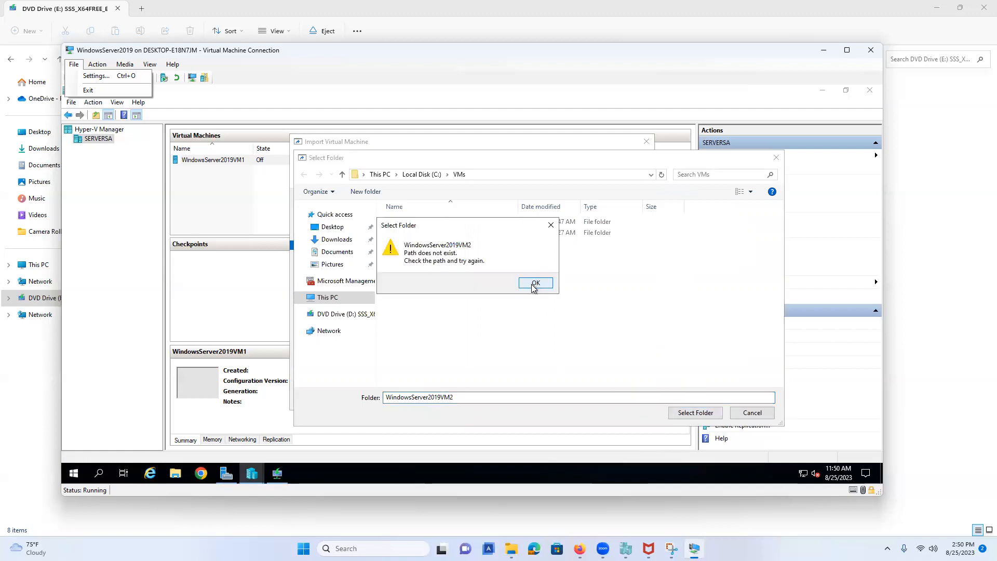
{"action": "left_click", "coordinate": [535, 283]}
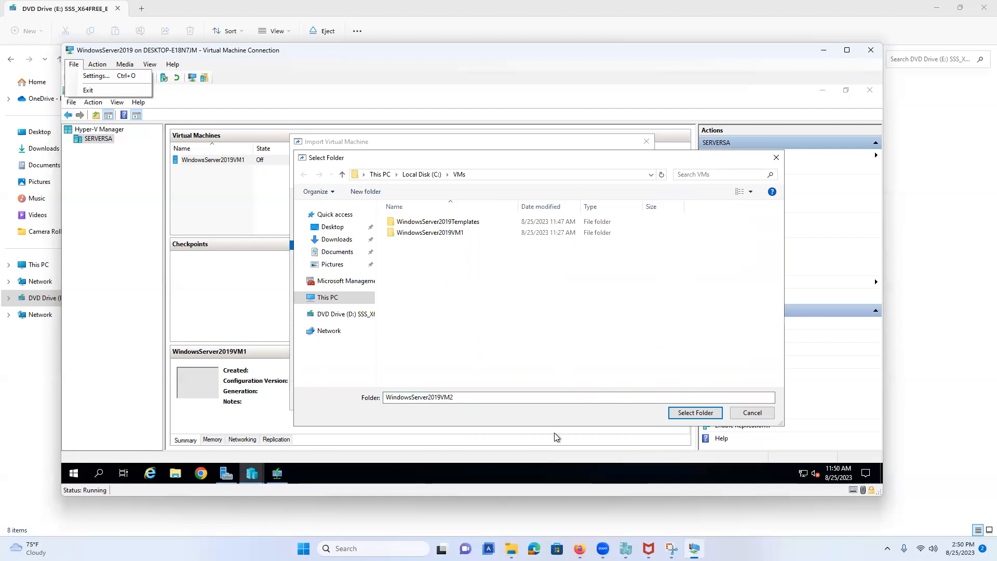
{"action": "double_click", "coordinate": [440, 397]}
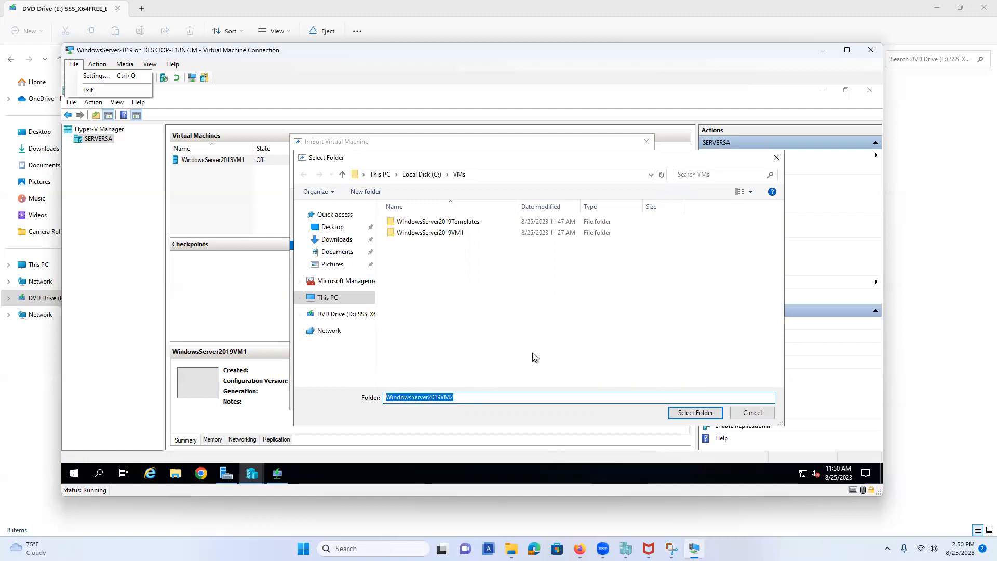
{"action": "left_click", "coordinate": [490, 370]}
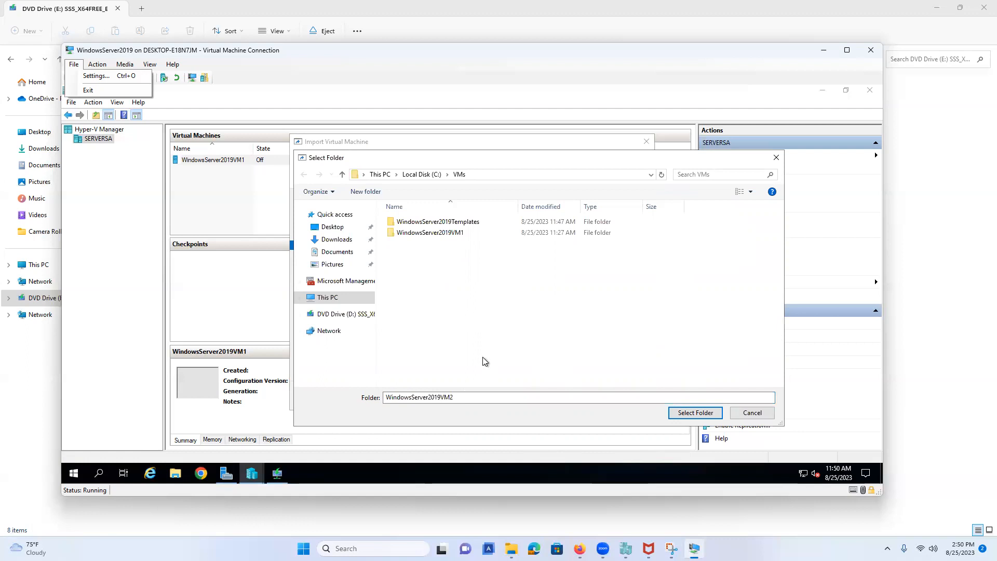
Step: Create a new WindowsServer2019VM2 folder in C:\VMs and select it as the configuration folder
{"action": "left_click", "coordinate": [366, 191]}
{"action": "type", "text": "Winwor"}
{"action": "key", "text": "BackSpace"}
{"action": "key", "text": "BackSpace"}
{"action": "key", "text": "BackSpace"}
{"action": "type", "text": "dow"}
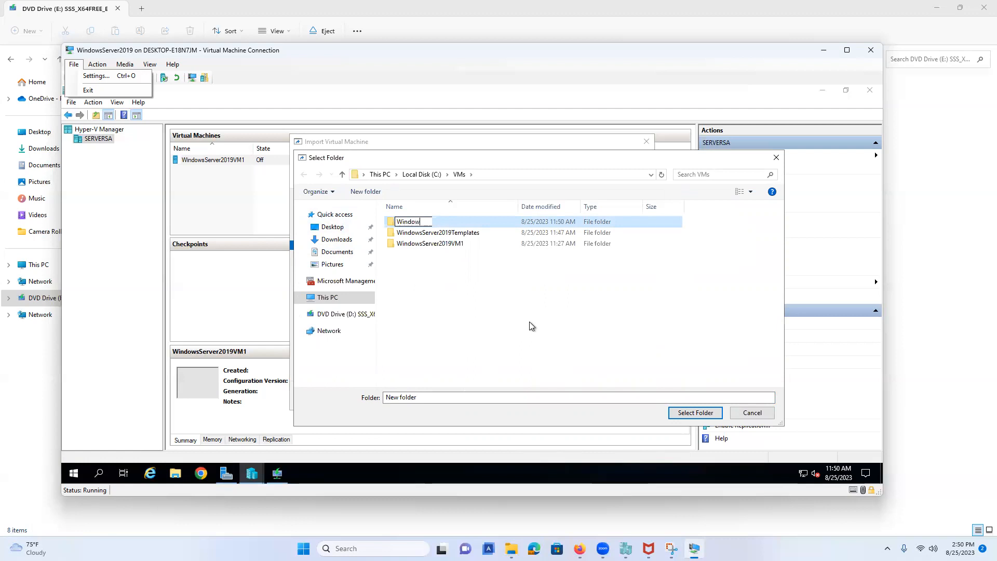
{"action": "type", "text": "sServer2019VM2"}
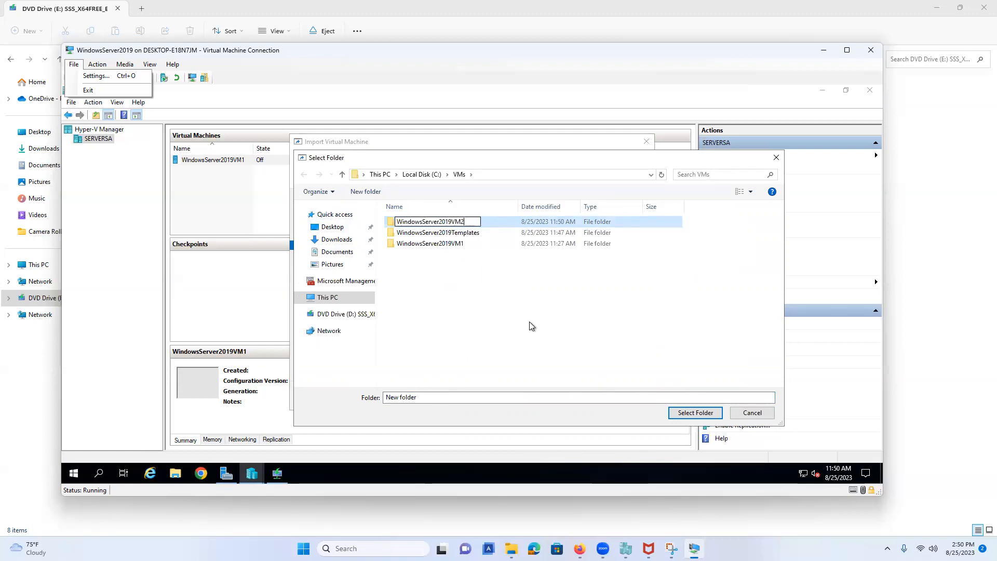
{"action": "key", "text": "Return"}
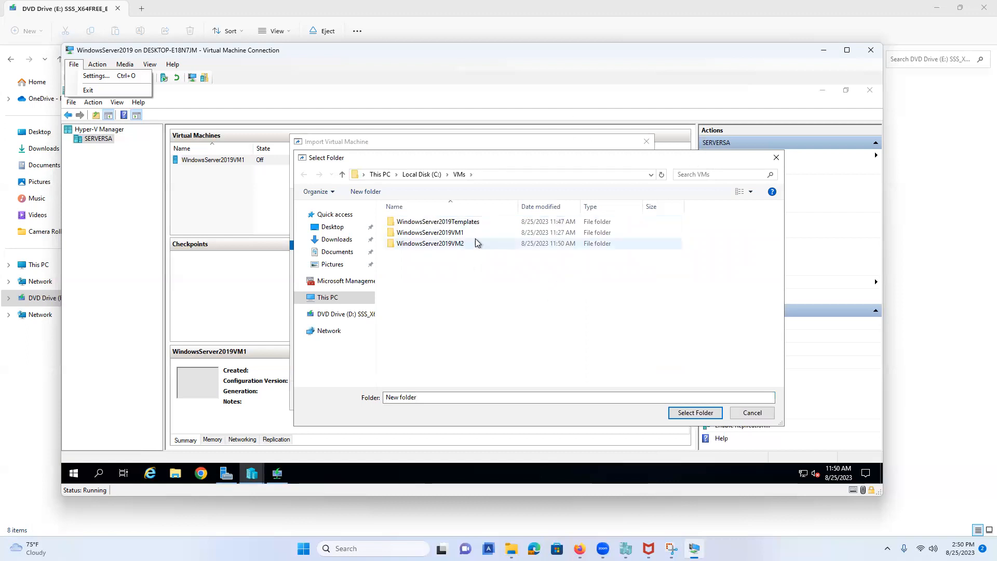
{"action": "left_click", "coordinate": [669, 408]}
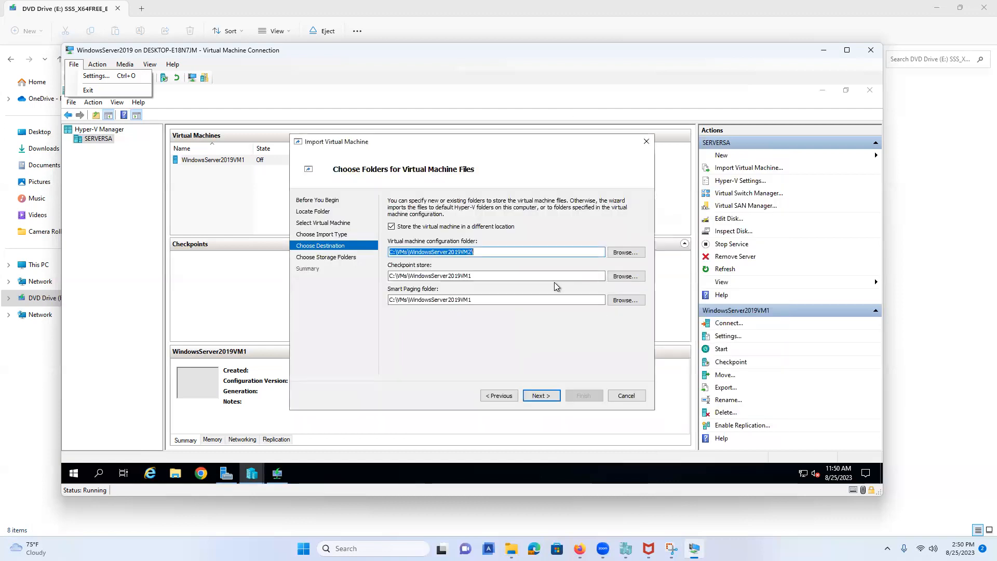
Step: Copy the C:\VMs\WindowsServer2019VM2 path into the Checkpoint store and Smart Paging folder fields
{"action": "left_click", "coordinate": [503, 253]}
{"action": "double_click", "coordinate": [503, 253]}
{"action": "key", "text": "ctrl+c"}
{"action": "double_click", "coordinate": [477, 276]}
{"action": "key", "text": "ctrl+v"}
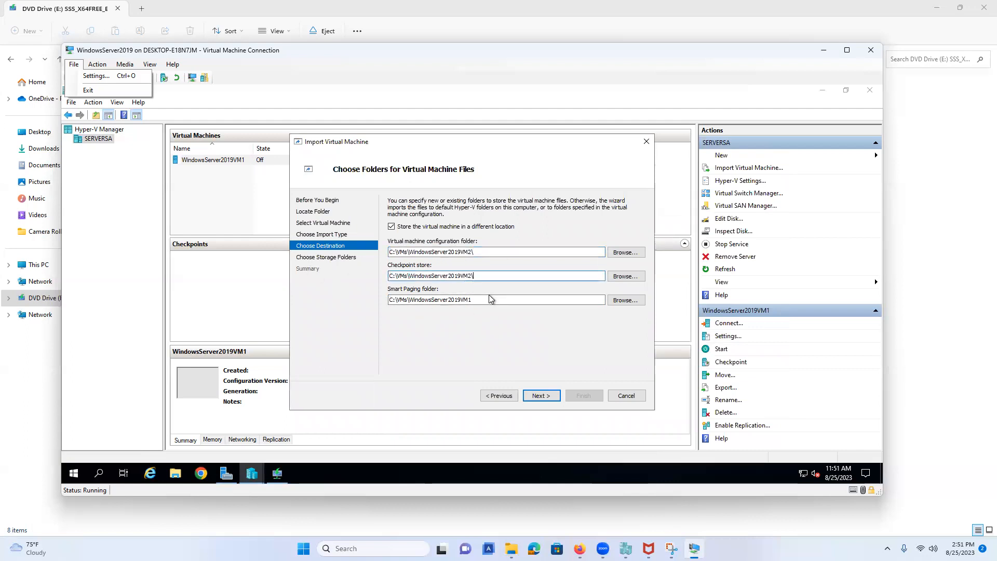
{"action": "double_click", "coordinate": [421, 300]}
{"action": "key", "text": "ctrl+v"}
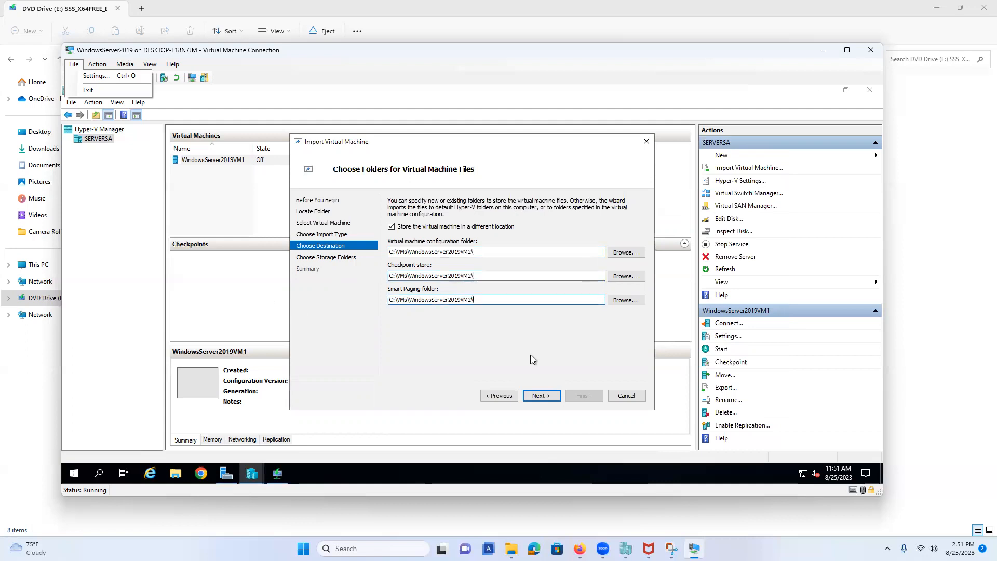
Step: Set the virtual hard disk location to WindowsServer2019VM2 and continue to the import summary
{"action": "left_click", "coordinate": [540, 400]}
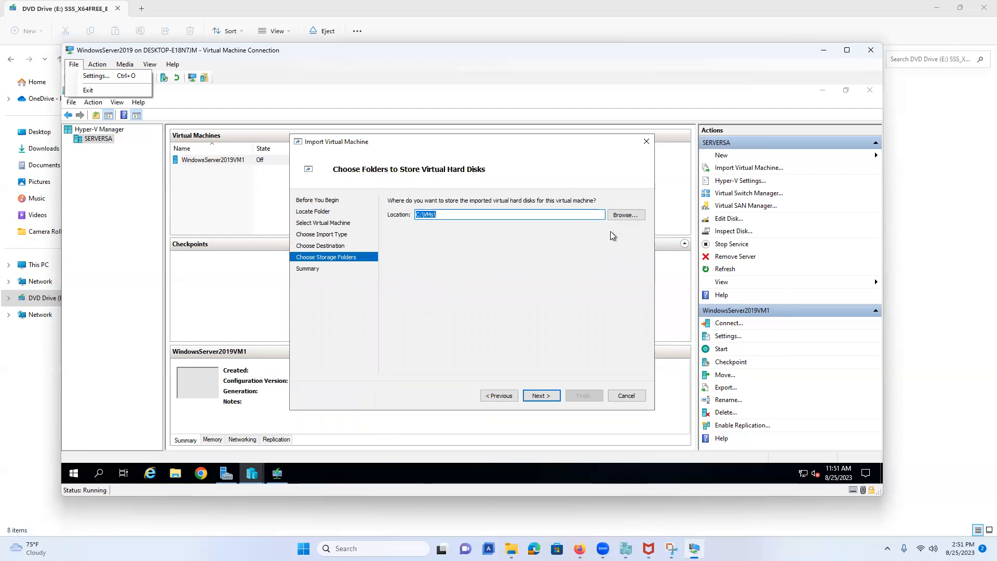
{"action": "left_click", "coordinate": [613, 217]}
{"action": "left_click", "coordinate": [422, 245]}
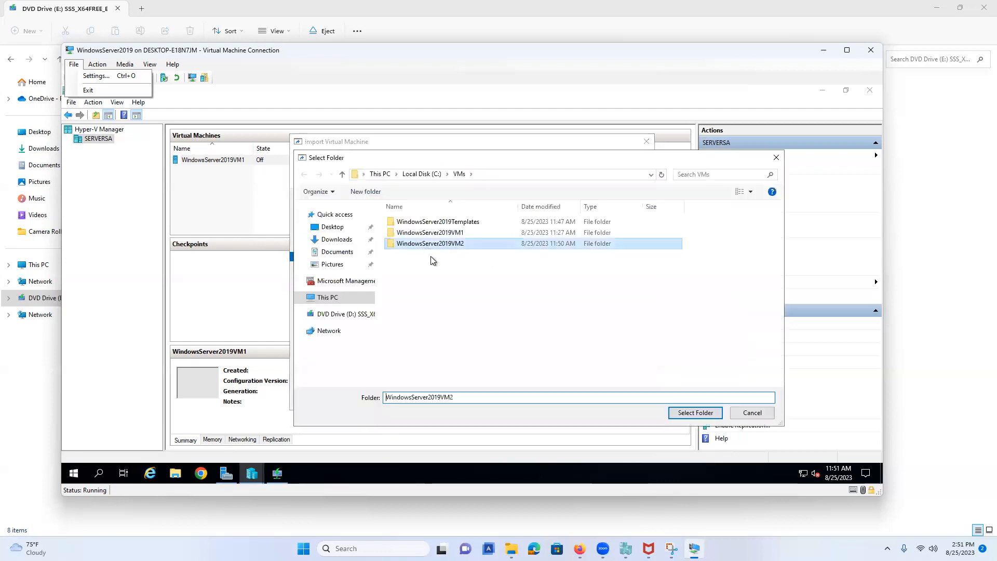
{"action": "left_click", "coordinate": [693, 413]}
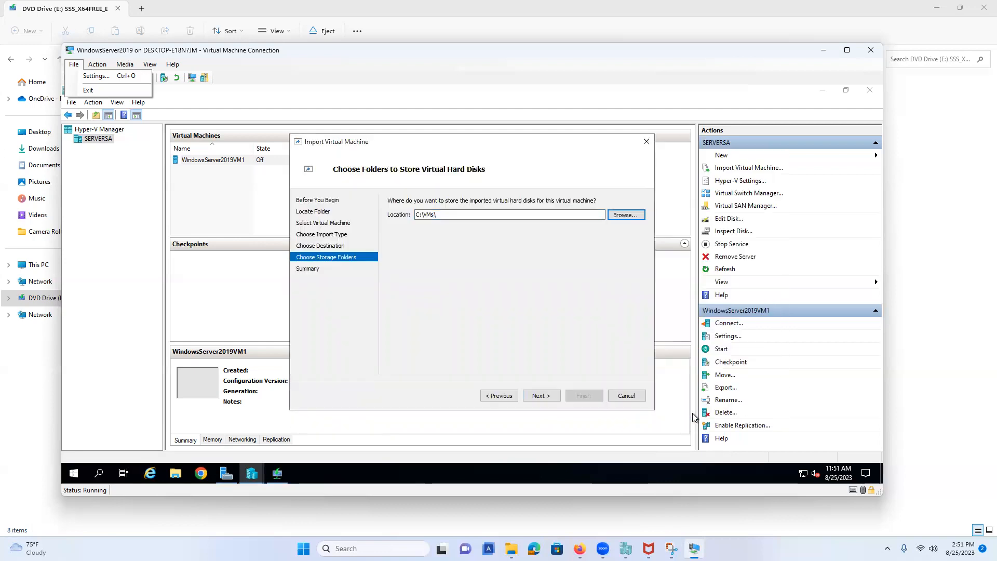
{"action": "left_click", "coordinate": [550, 396]}
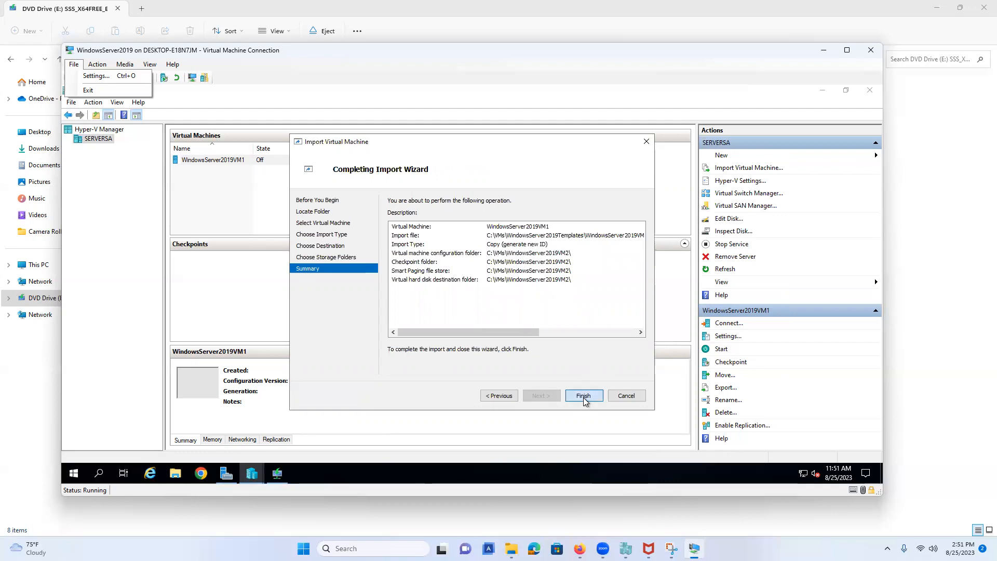
Step: Finish the Copy (generate new ID) import of WindowsServer2019VM1 into C:\VMs\WindowsServer2019VM2\
{"action": "left_click", "coordinate": [584, 396]}
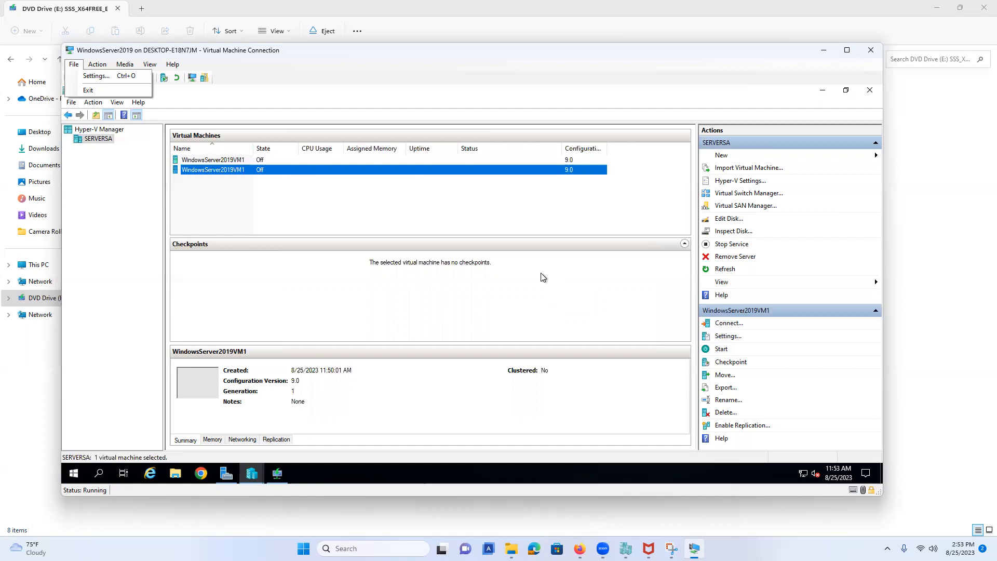
Step: Rename the second WindowsServer2019VM1 entry to WindowsServer2019VM2 by changing the trailing 1 to 2
{"action": "right_click", "coordinate": [219, 175]}
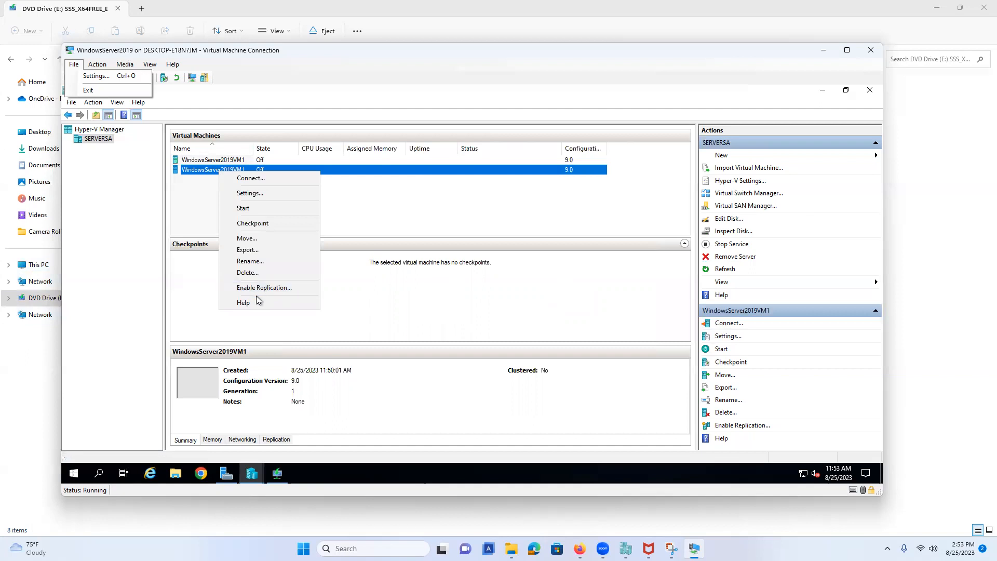
{"action": "left_click", "coordinate": [260, 261]}
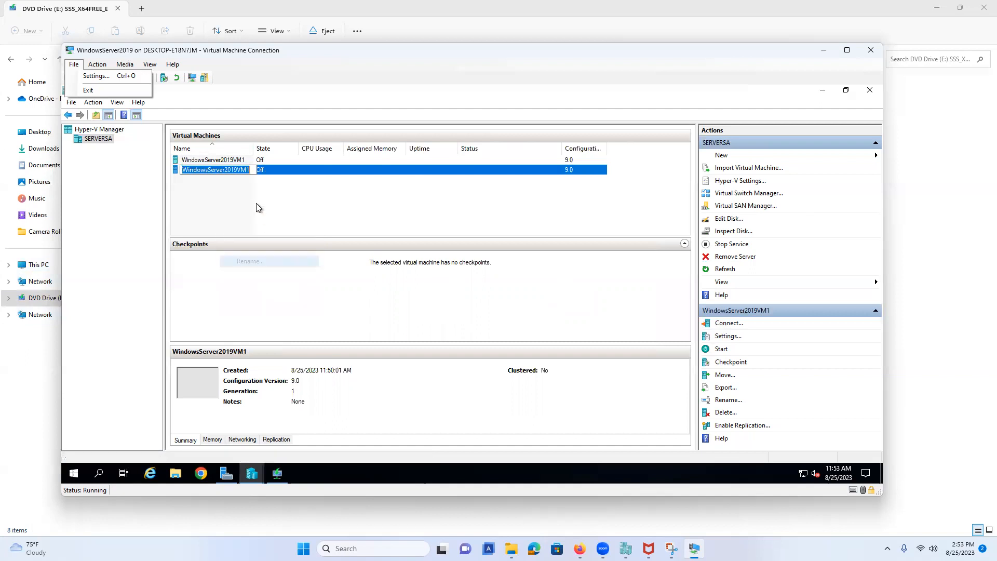
{"action": "left_click", "coordinate": [253, 172]}
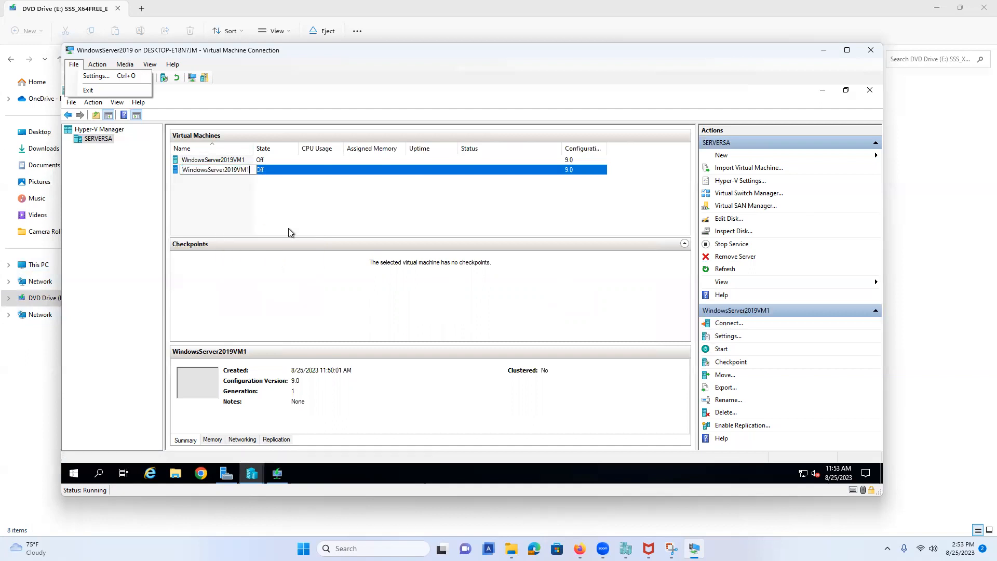
{"action": "key", "text": "BackSpace"}
{"action": "type", "text": "2"}
{"action": "key", "text": "Return"}
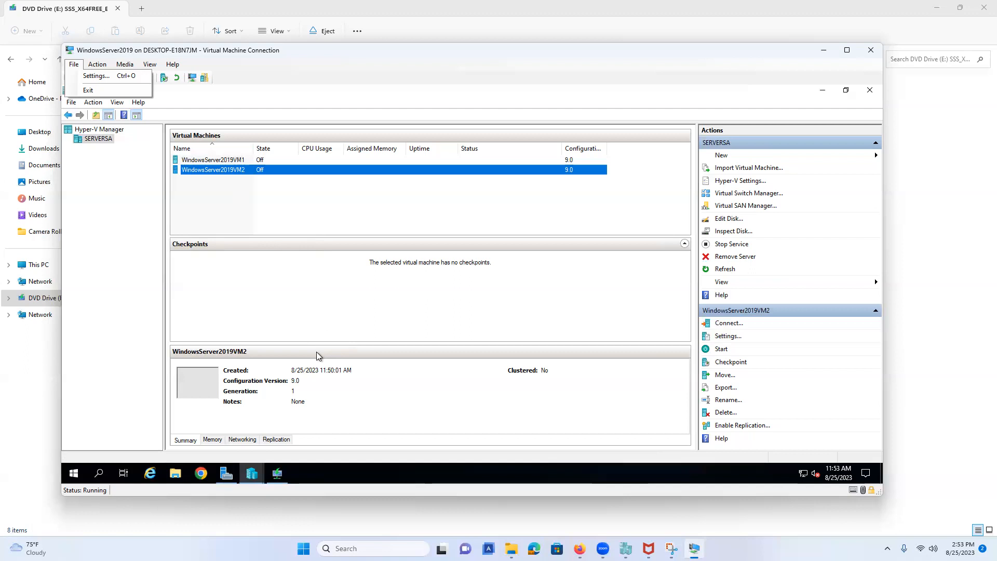
Step: Connect to WindowsServer2019VM2 and start it, booting to the Hi there setup page
{"action": "right_click", "coordinate": [213, 174]}
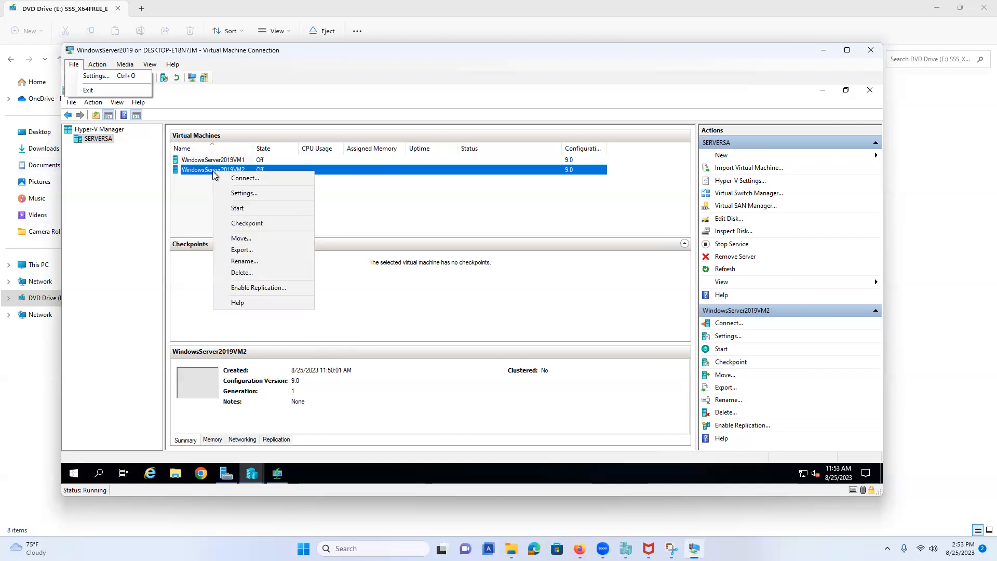
{"action": "left_click", "coordinate": [245, 178]}
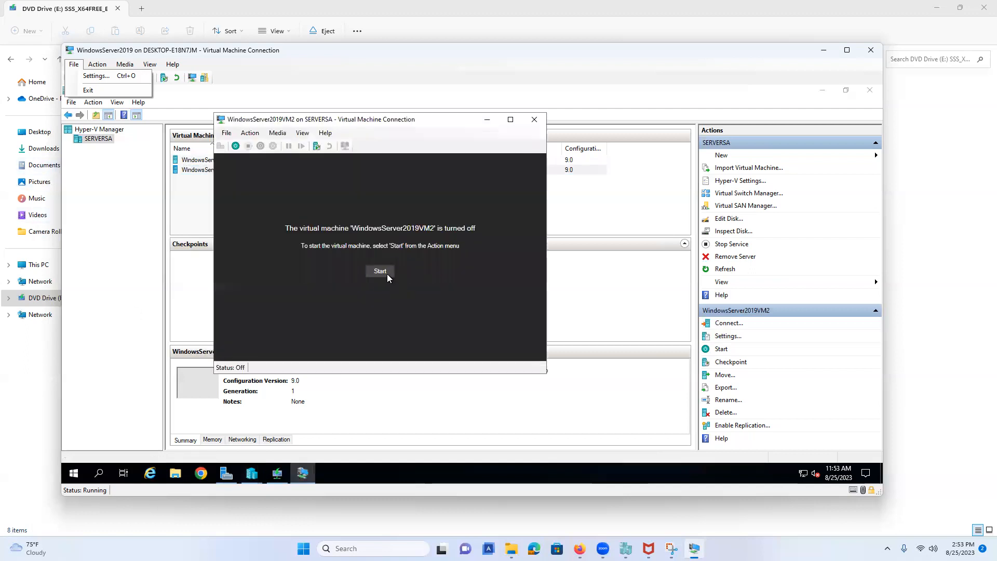
{"action": "left_click", "coordinate": [380, 272]}
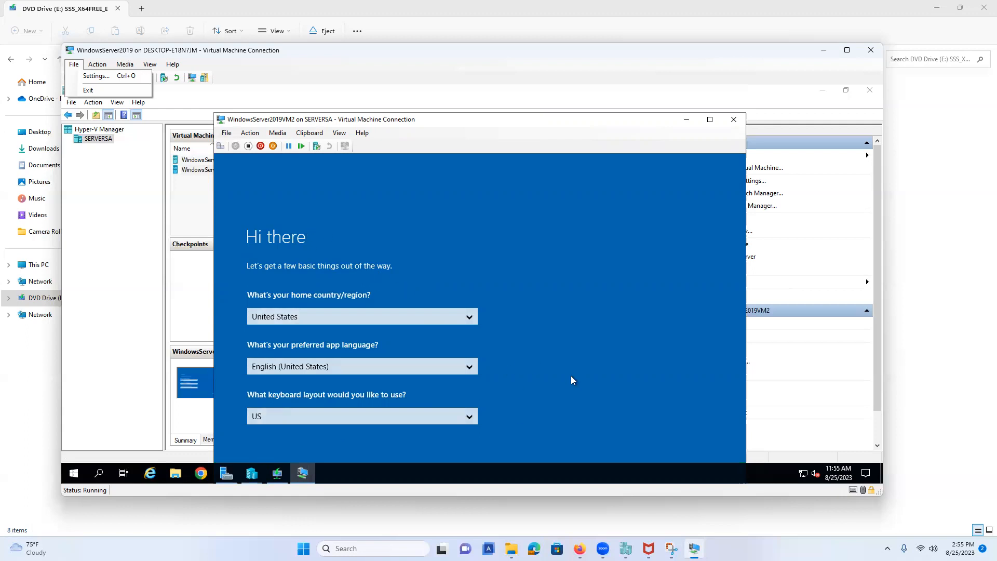
Step: Maximize the console, keep default region settings, accept the license, and set the Administrator password
{"action": "left_click", "coordinate": [848, 51]}
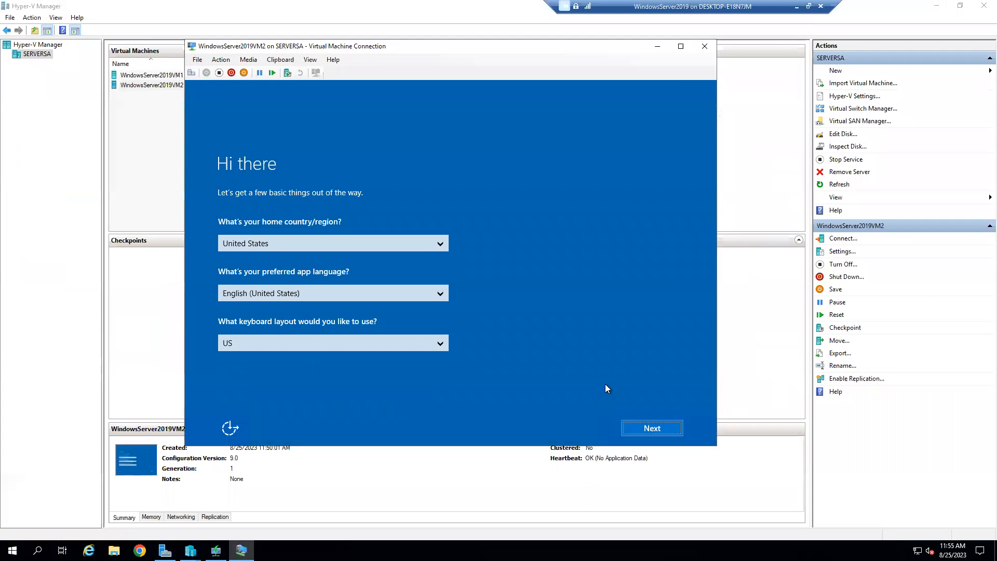
{"action": "left_click", "coordinate": [651, 428]}
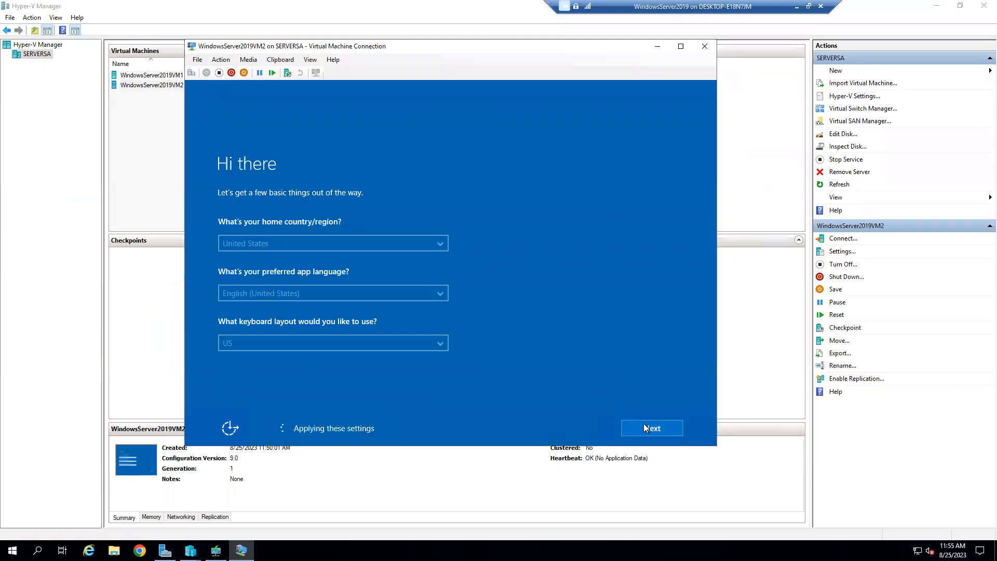
{"action": "left_click", "coordinate": [675, 428]}
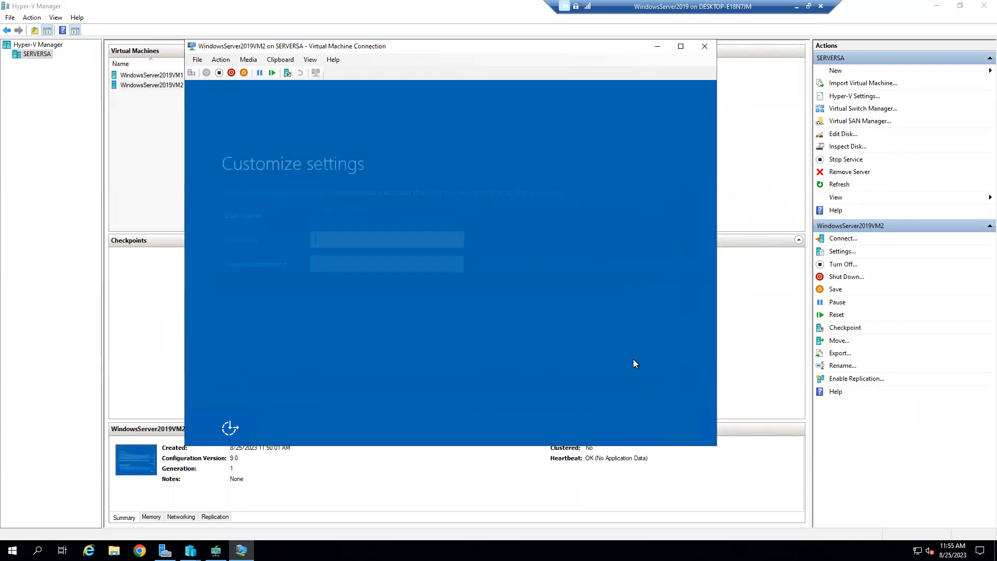
{"action": "type", "text": "123456789"}
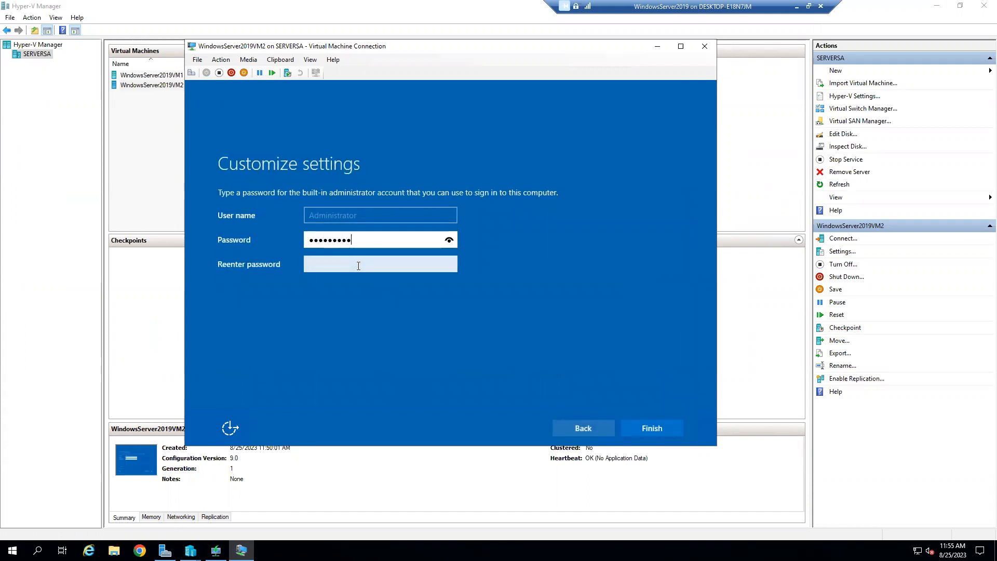
{"action": "left_click", "coordinate": [384, 268]}
{"action": "type", "text": "123456789"}
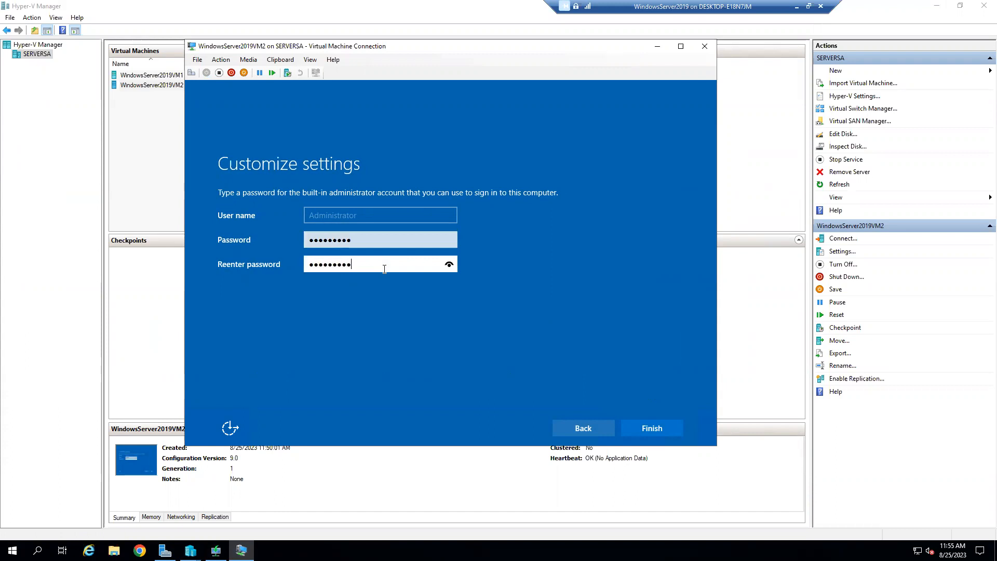
{"action": "left_click", "coordinate": [665, 431]}
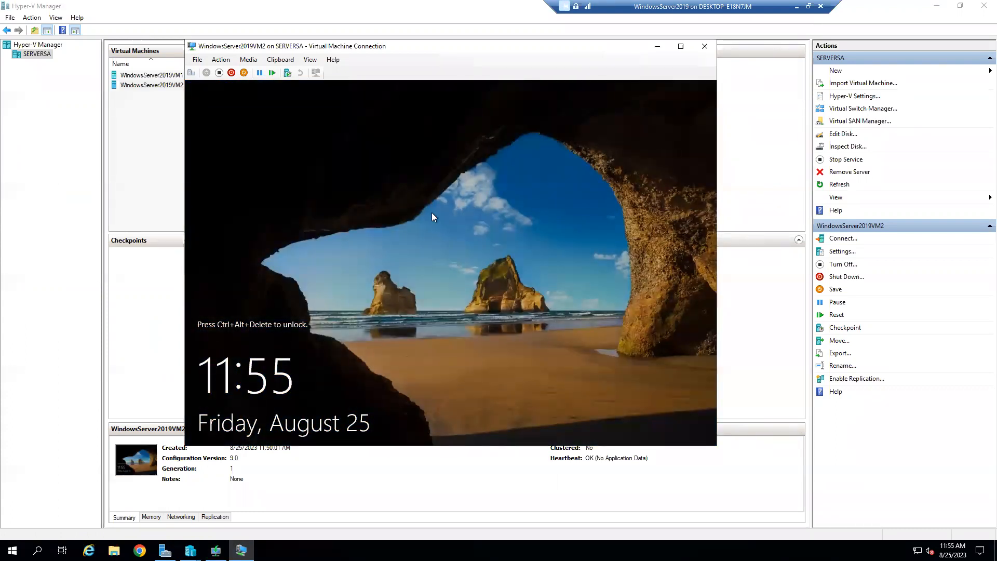
Step: Send Ctrl+Alt+Delete and sign in to WindowsServer2019VM2 with the Administrator password
{"action": "left_click", "coordinate": [191, 73]}
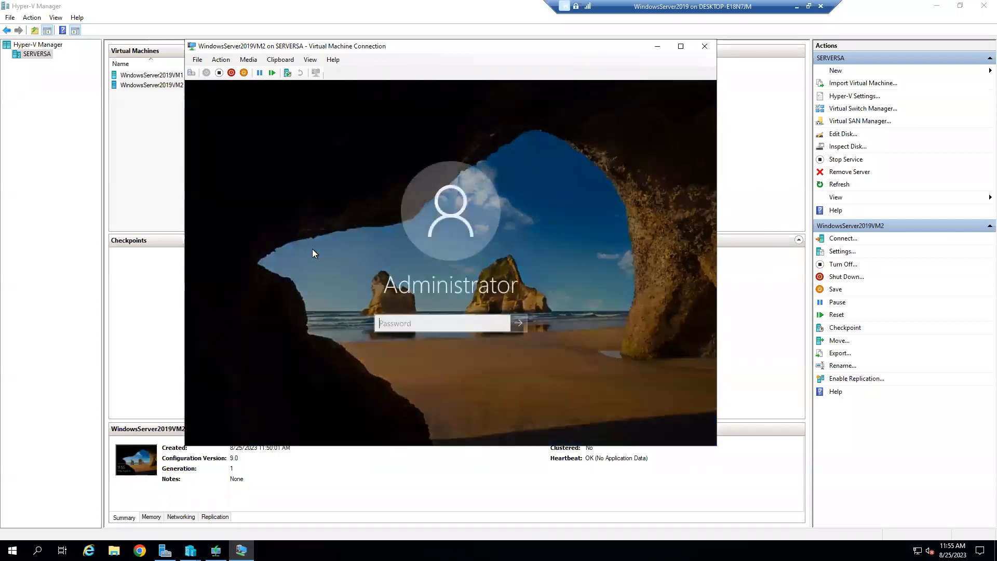
{"action": "type", "text": "••••••••••"}
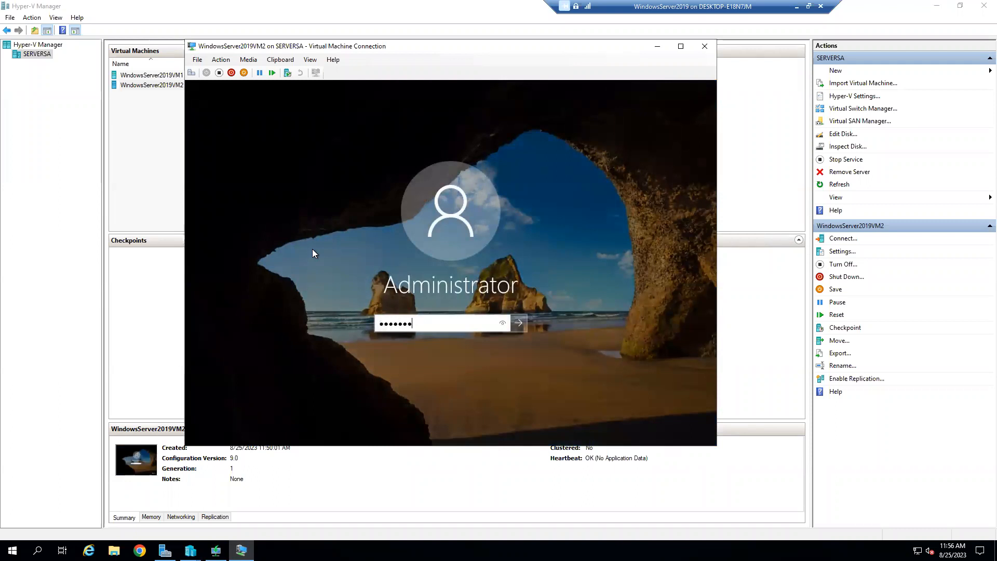
{"action": "key", "text": "Return"}
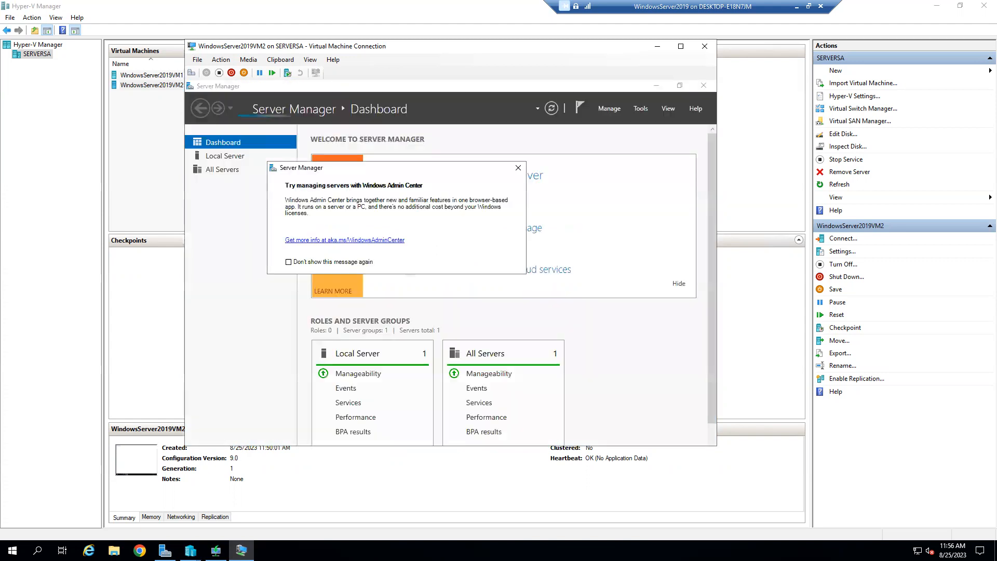
Step: Tick Don't show this message again, close the Windows Admin Center popup, and exit Server Manager
{"action": "left_click", "coordinate": [289, 262]}
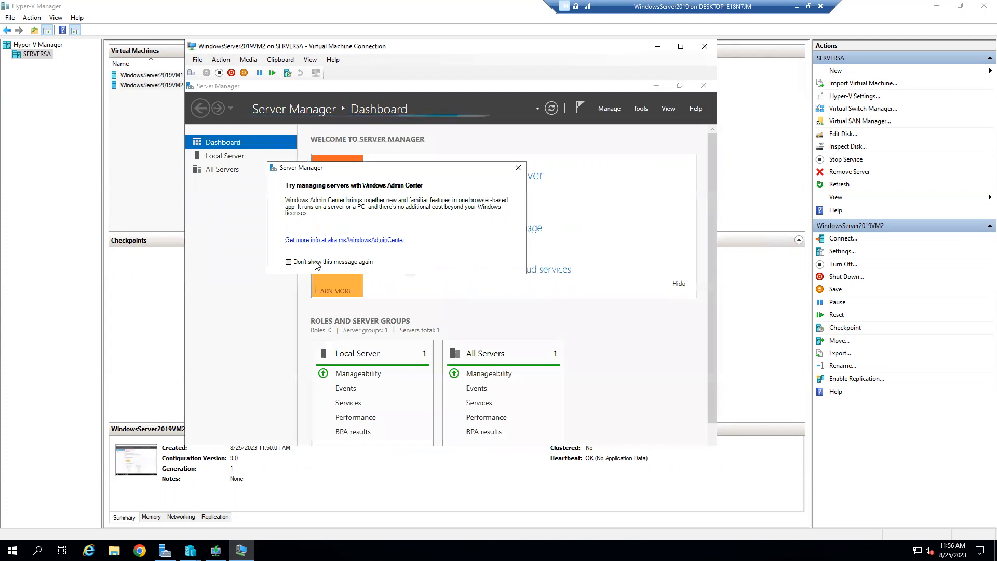
{"action": "left_click", "coordinate": [518, 169]}
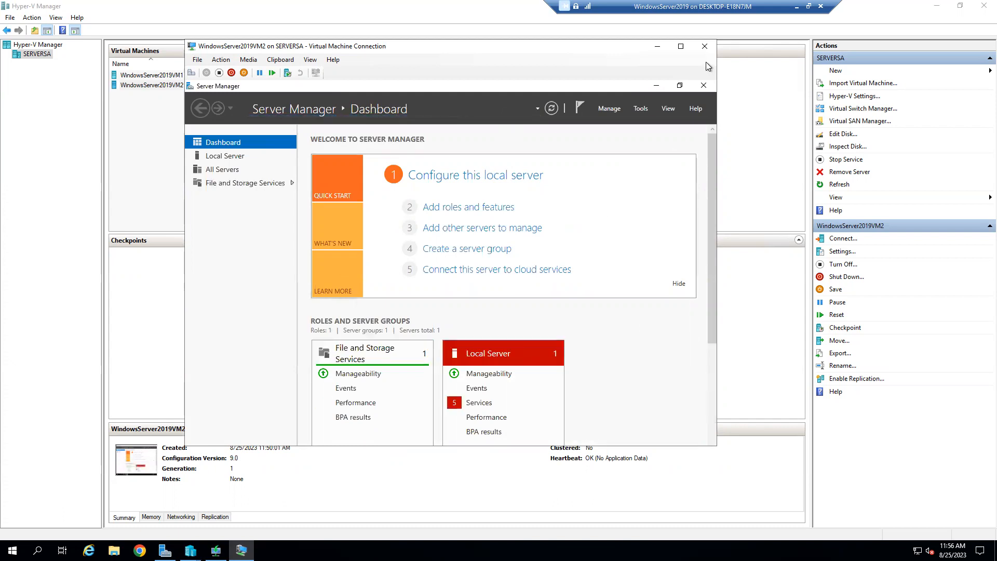
{"action": "left_click", "coordinate": [703, 85]}
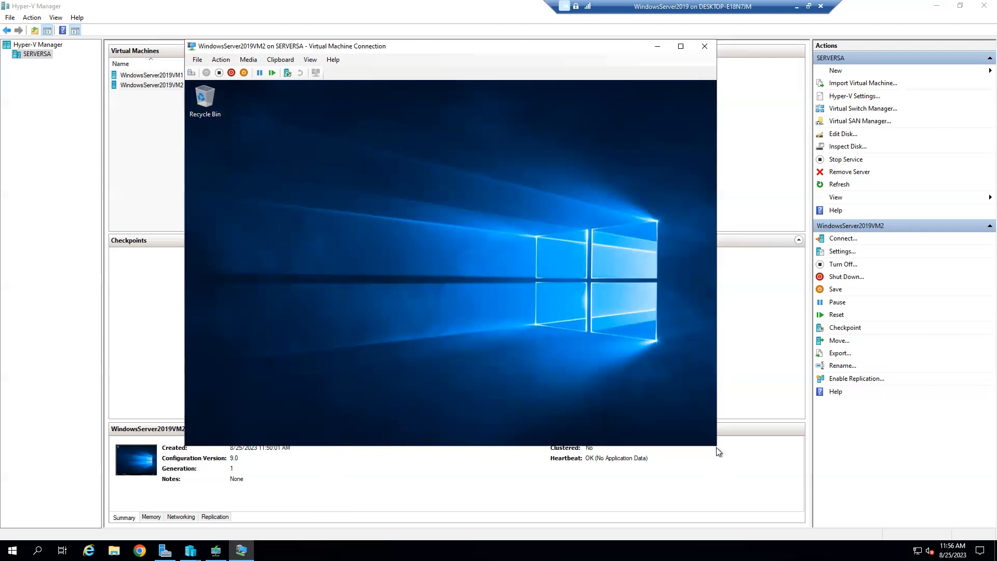
Step: Close the WindowsServer2019VM2 connection window and turn the machine off
{"action": "left_click_drag", "start_coordinate": [506, 48], "coordinate": [553, 104]}
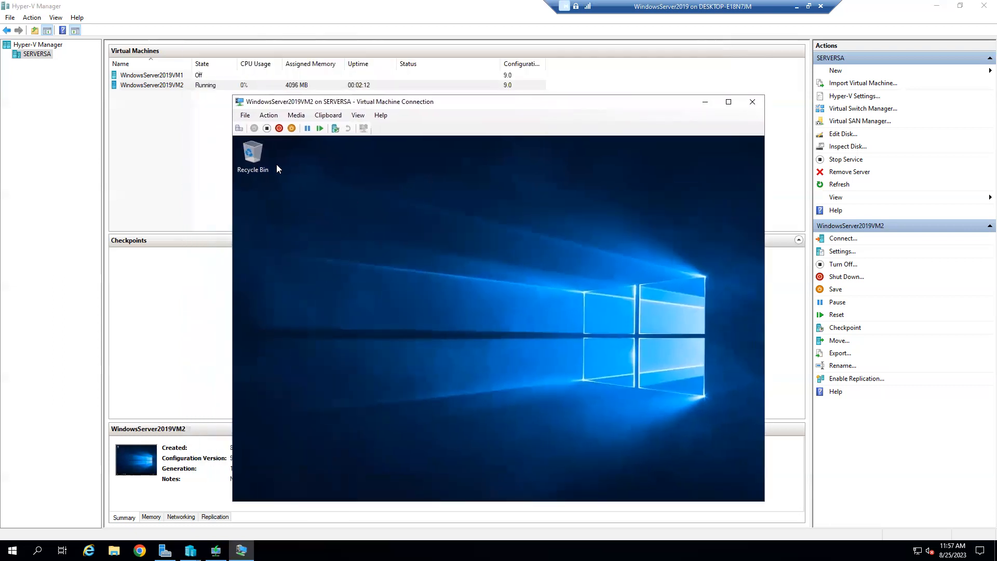
{"action": "left_click", "coordinate": [759, 103]}
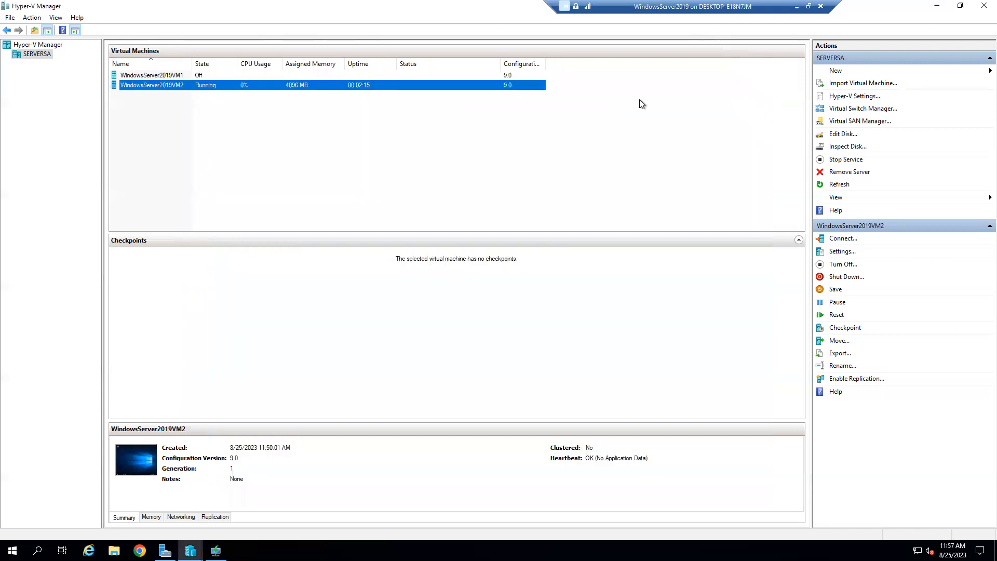
{"action": "right_click", "coordinate": [168, 84]}
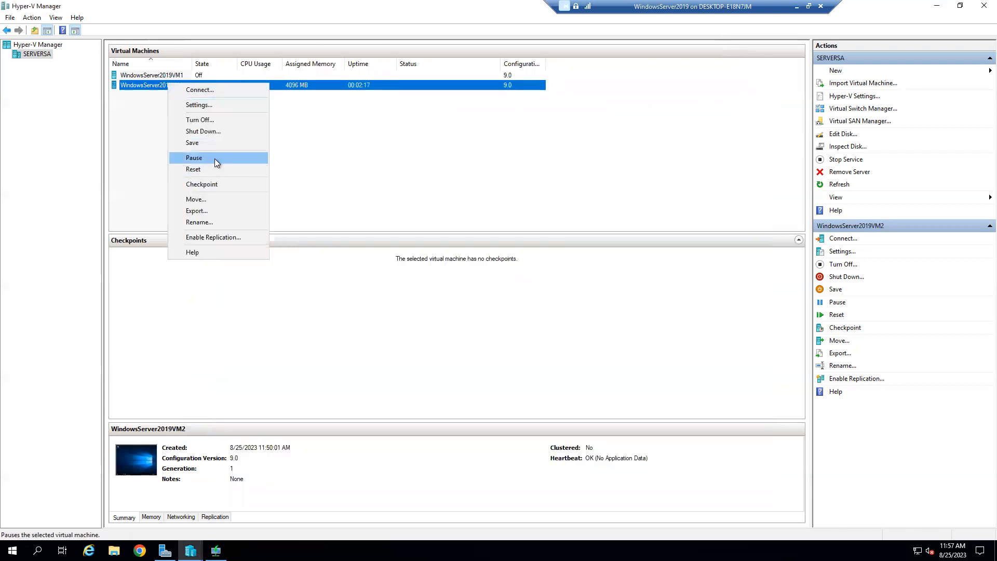
{"action": "left_click", "coordinate": [210, 116]}
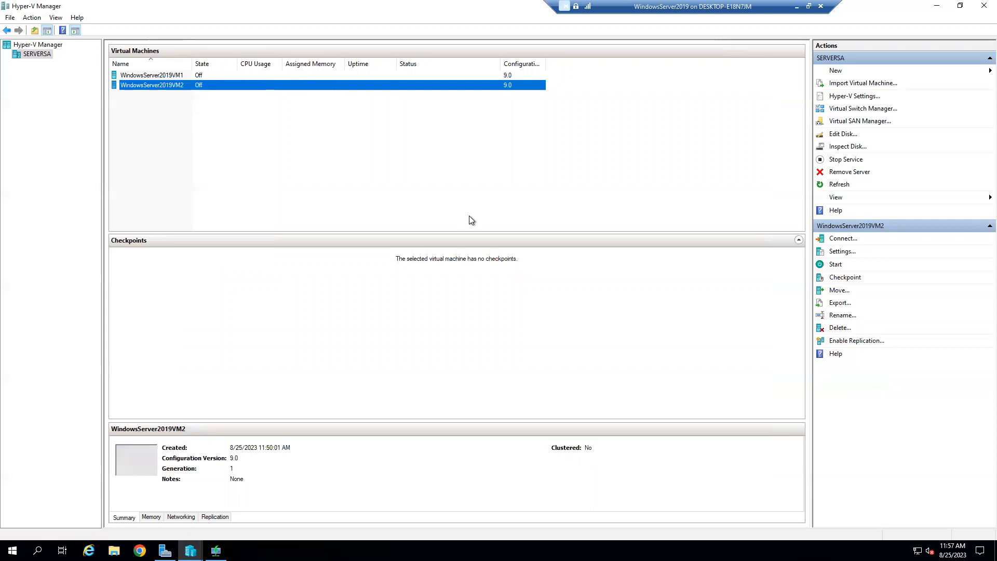